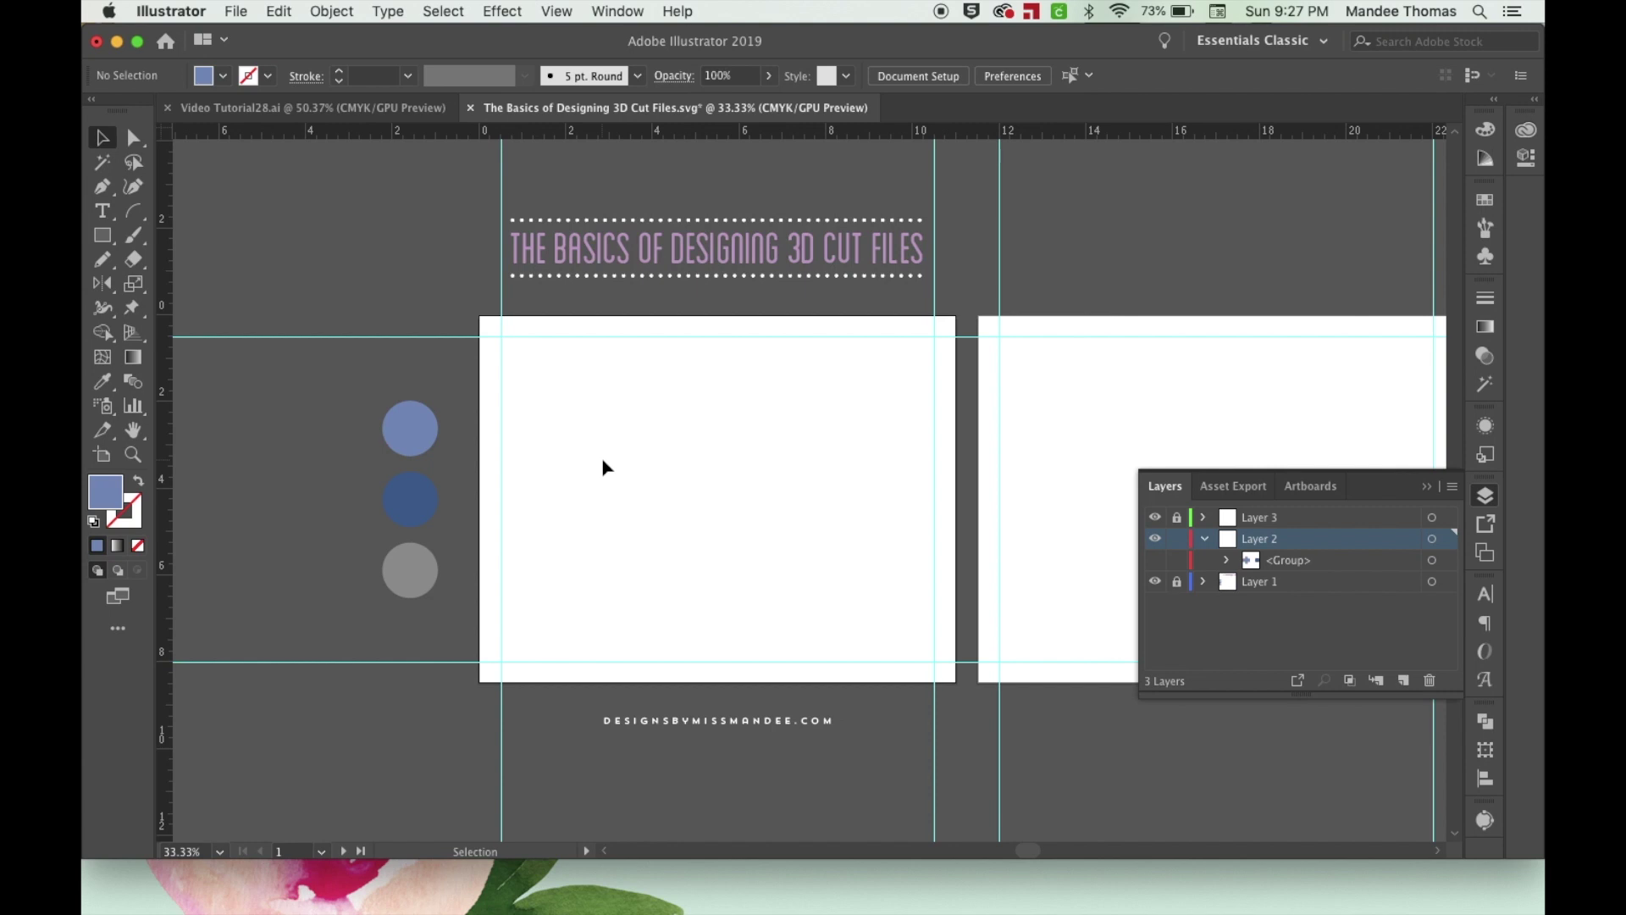
Create a square on the first artboard with the Rectangle tool, entering 2.5 in width and 2.5 in height.
left_click(108, 236)
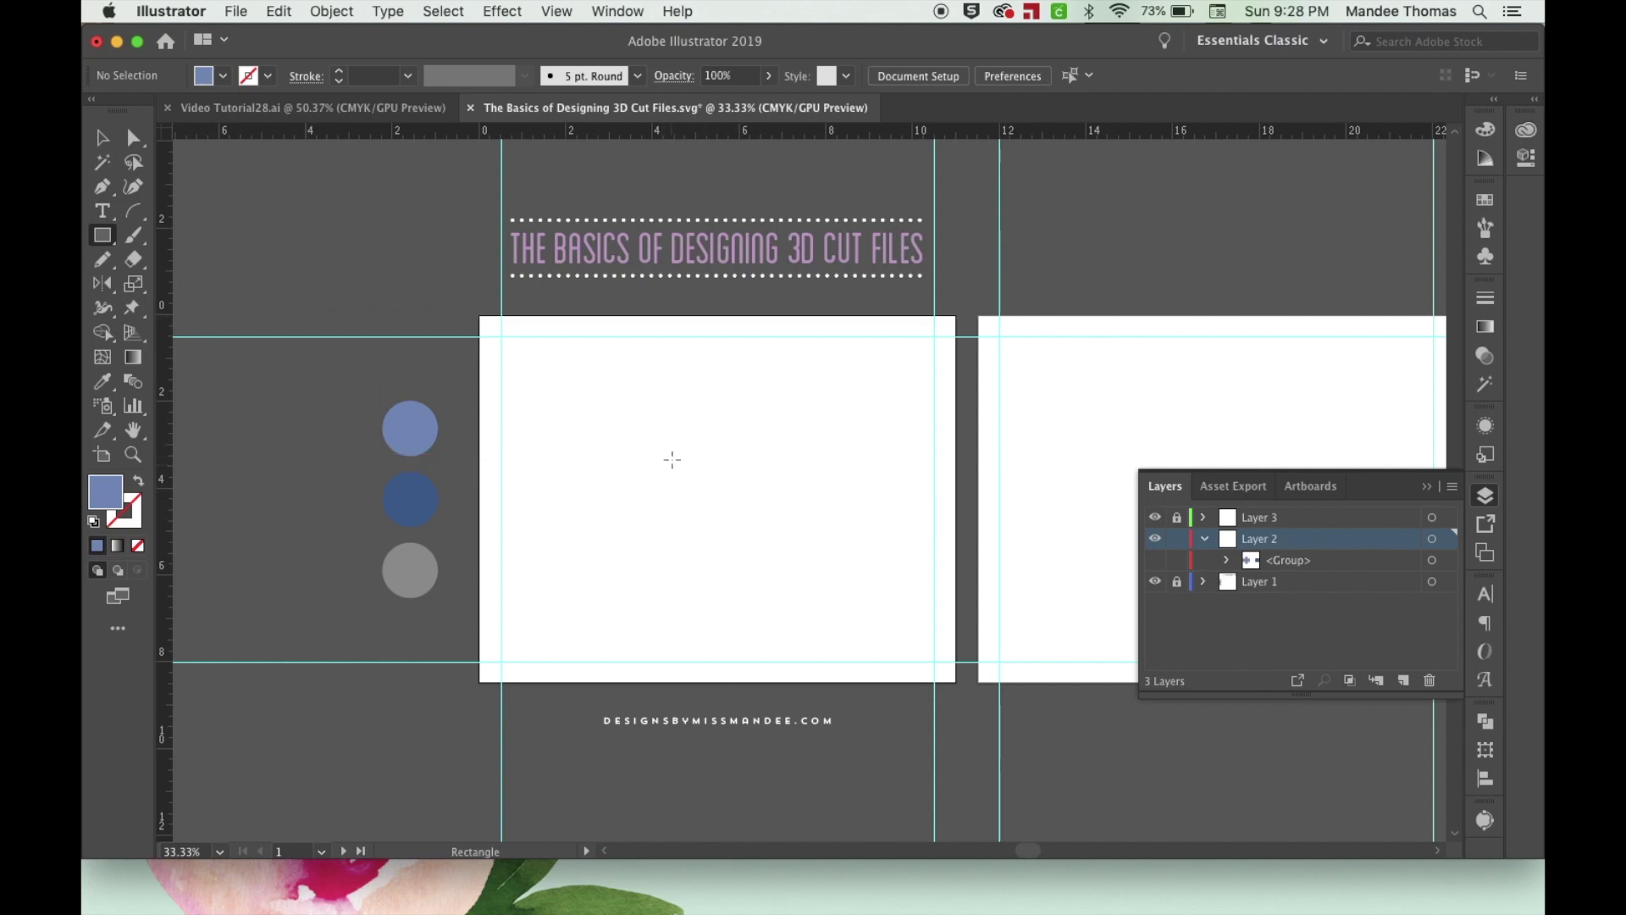
left_click(672, 449)
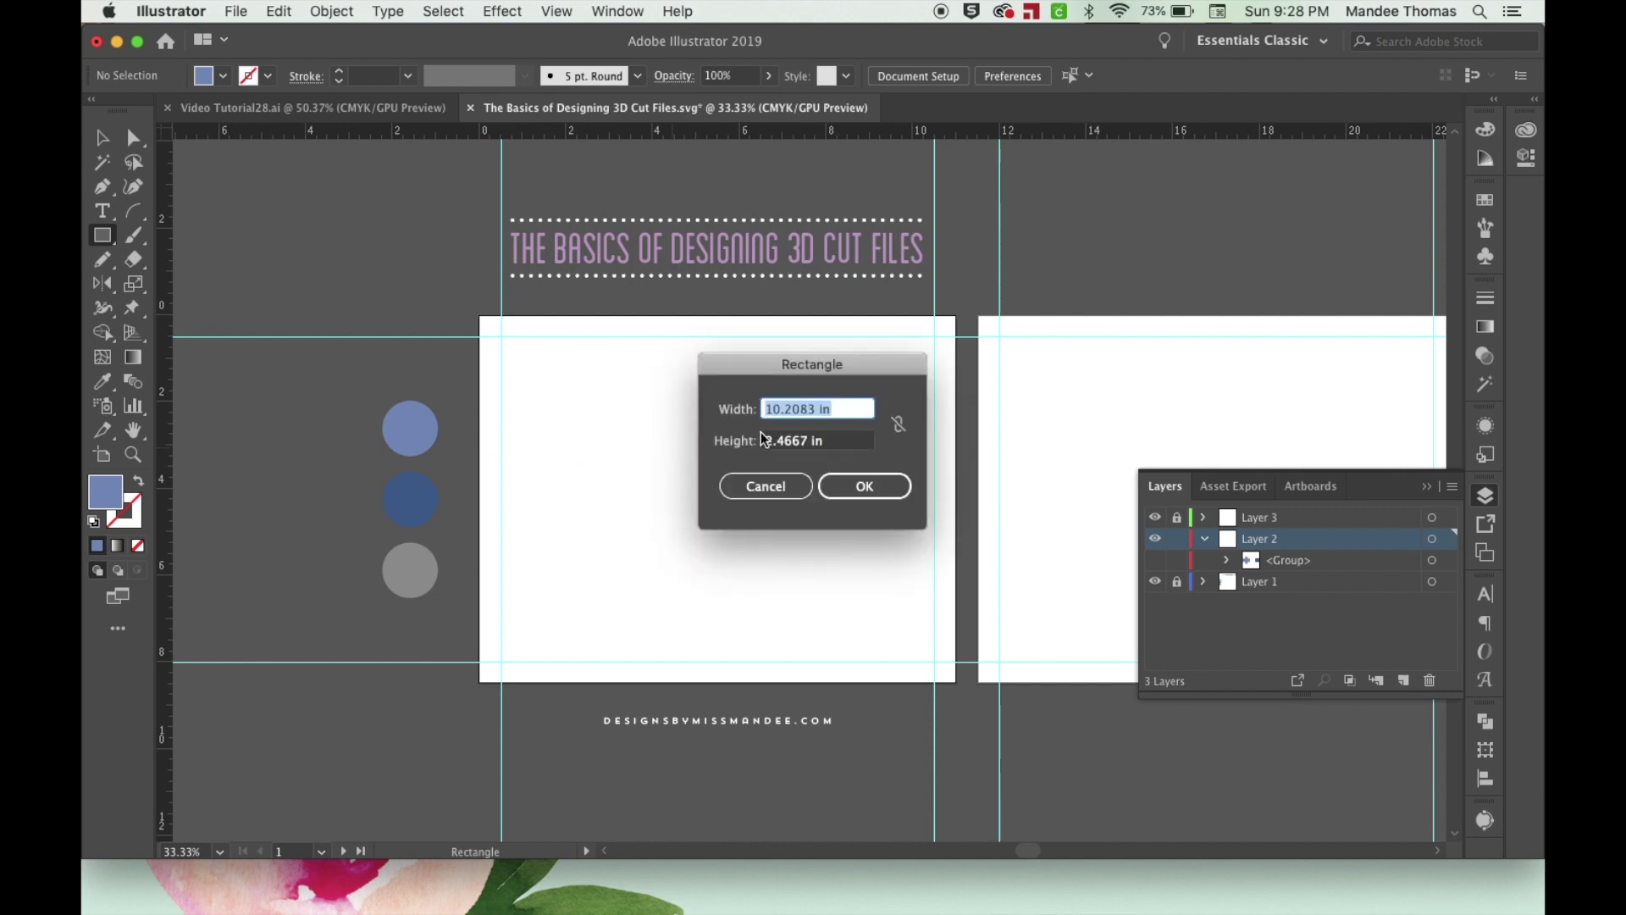
type("2.5")
left_click(821, 440)
left_click_drag(810, 440, 734, 438)
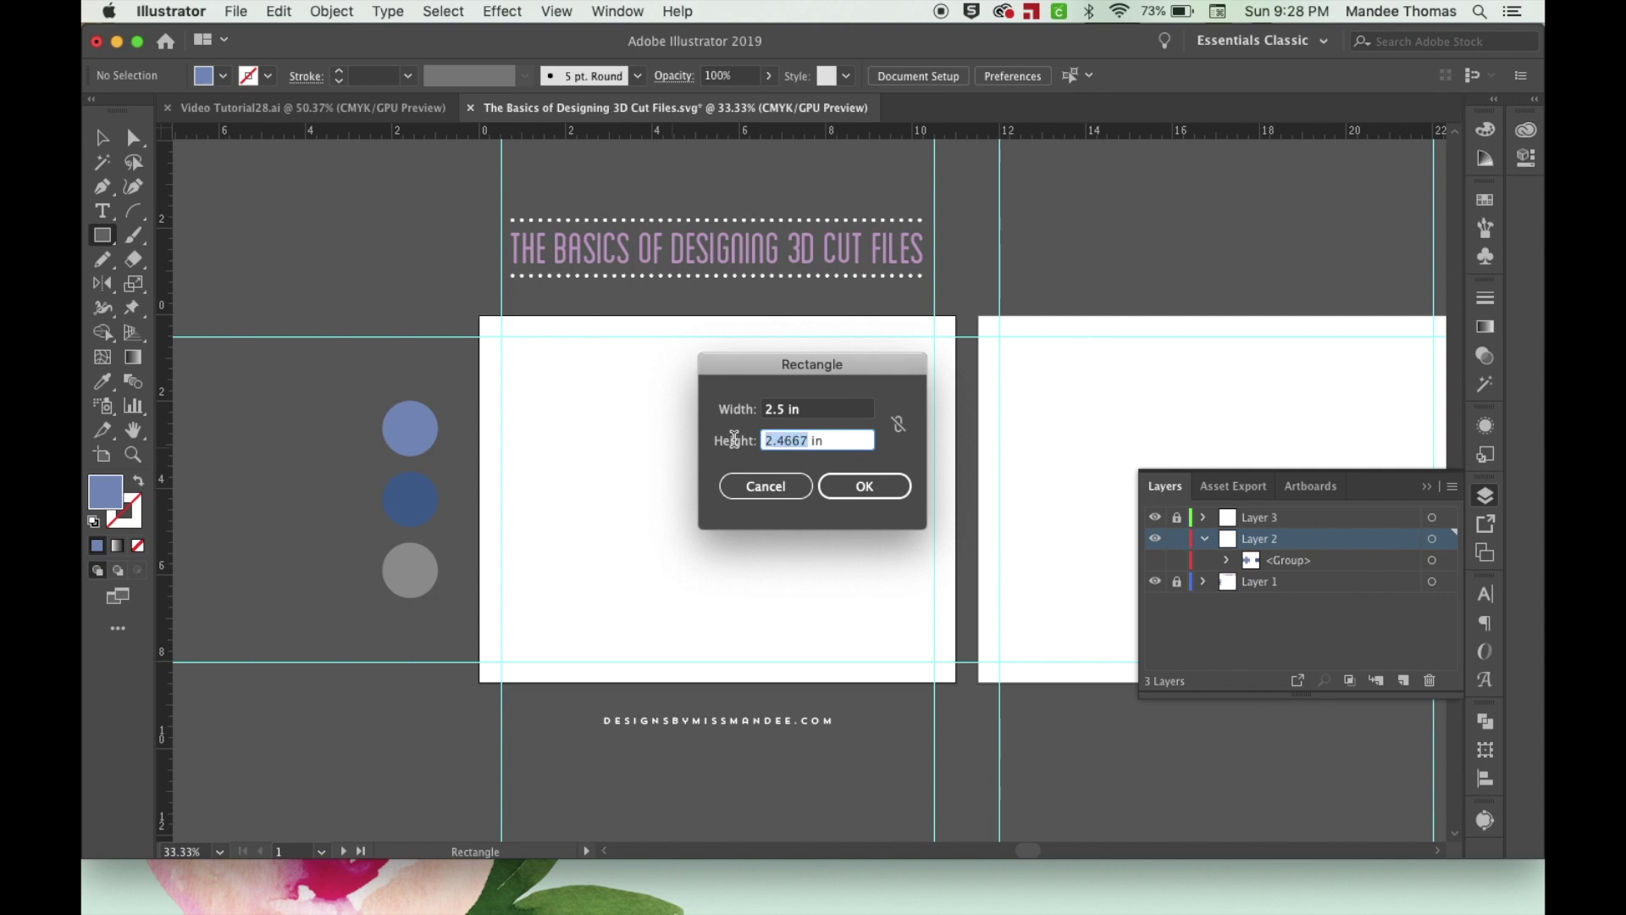
type("2.5")
key("Return")
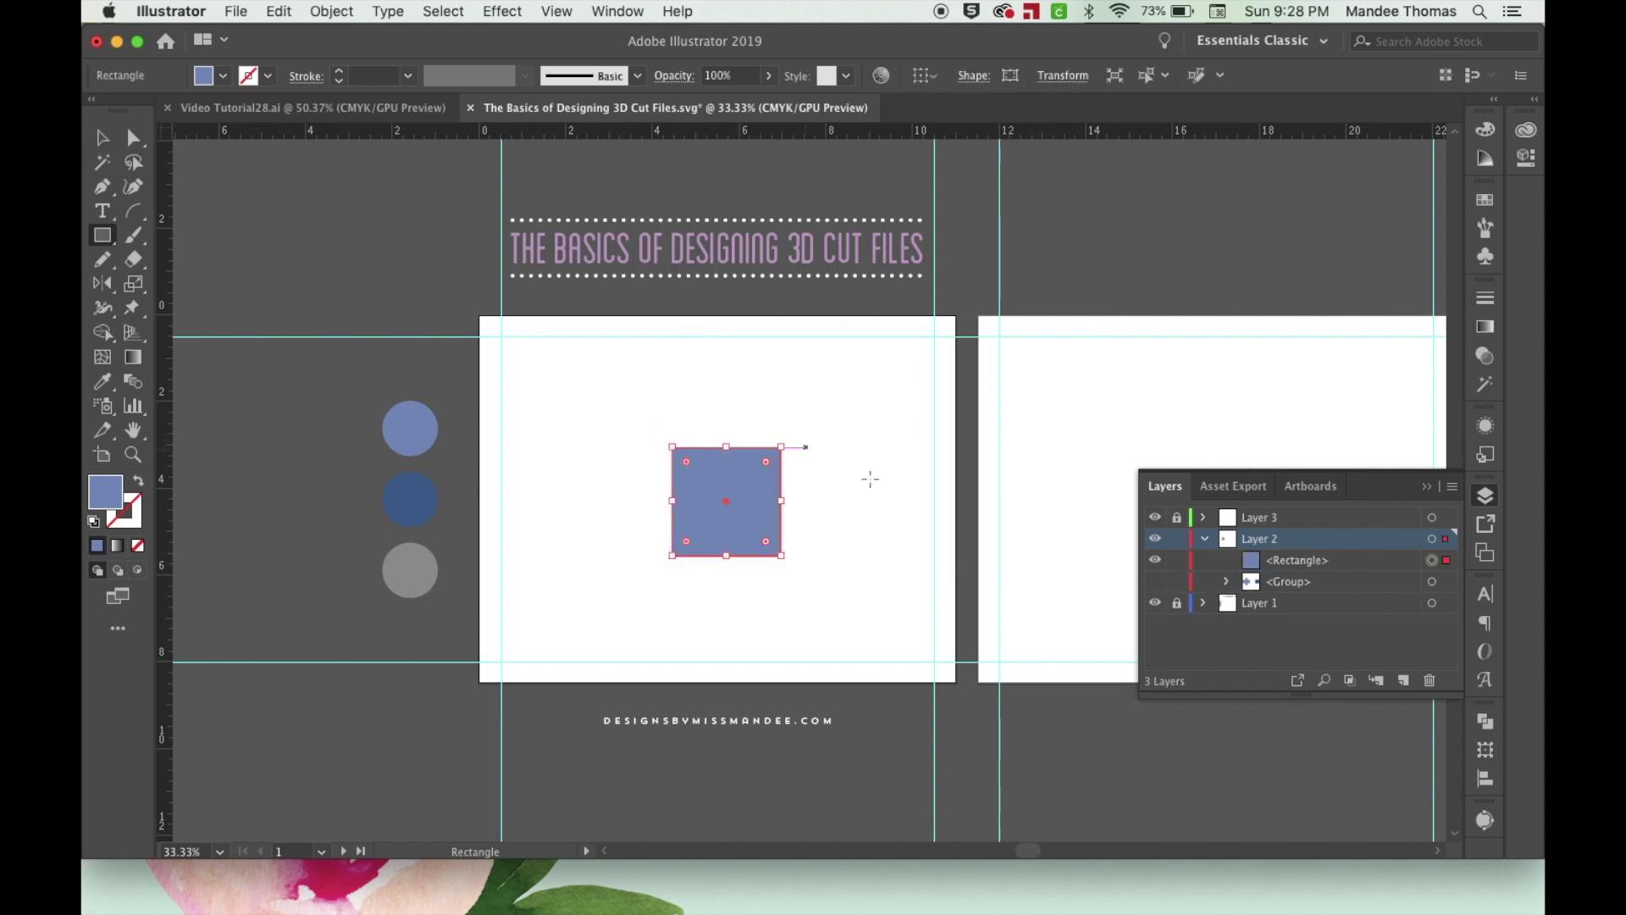
Delete the square, try drawing a replacement freehand on the first artboard, and undo it.
key("Delete")
left_click_drag(661, 434, 770, 533)
key("super+z")
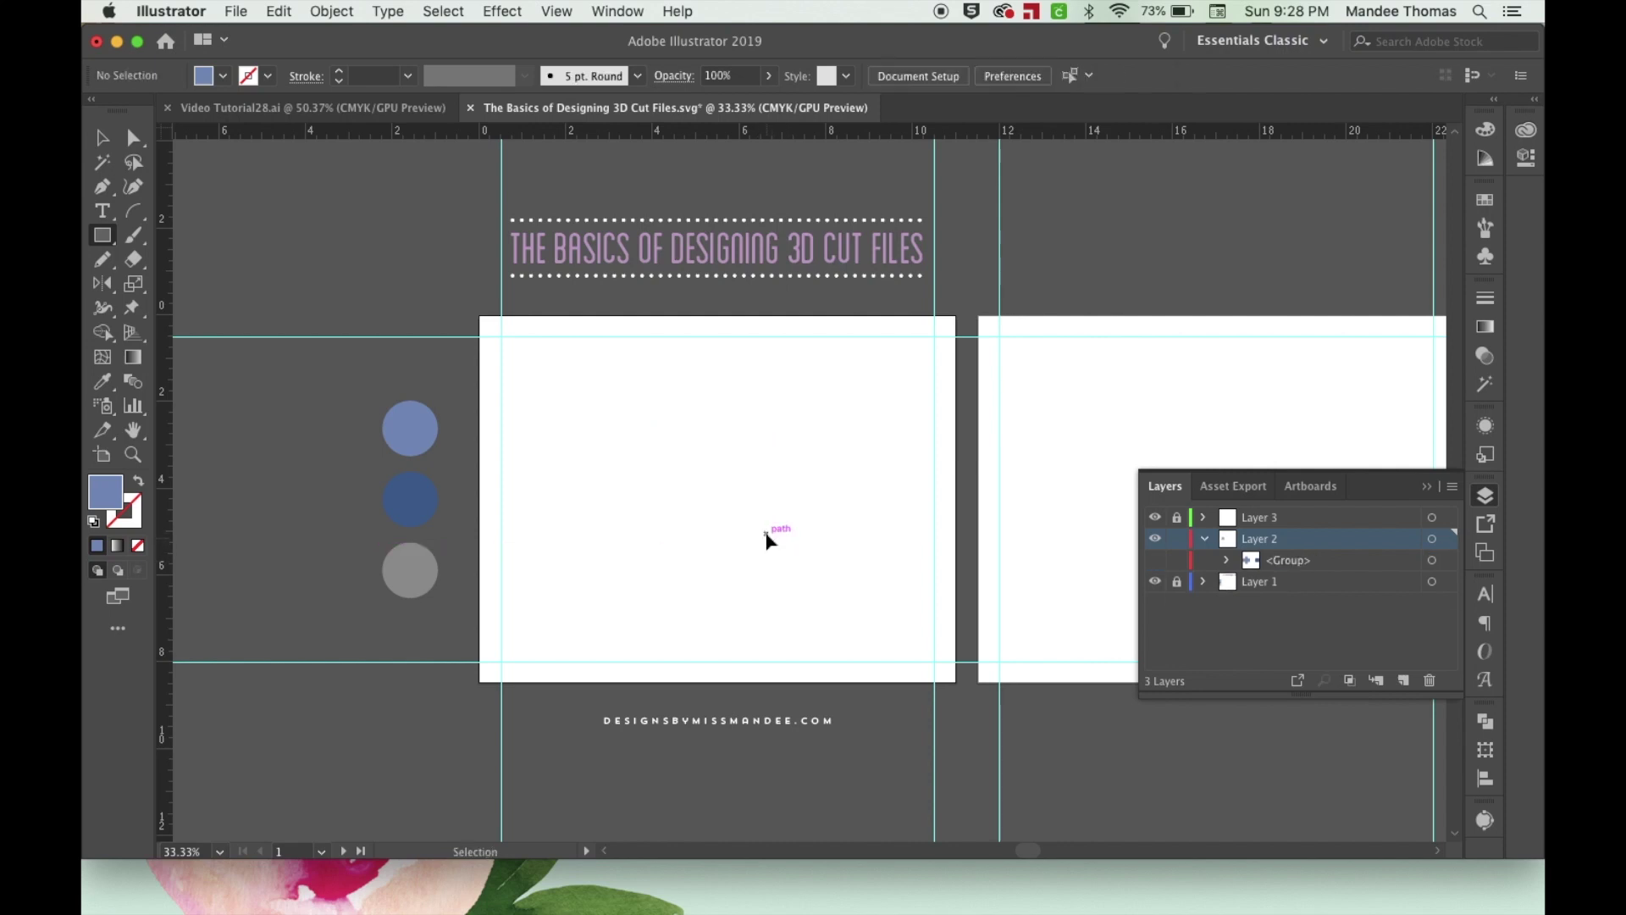
Draw a blue-filled square about 2.5 in wide freehand on the first artboard.
key("super+equal")
key("super+equal")
mouse_move(615, 384)
left_mouse_down()
mouse_move(786, 642)
mouse_move(877, 657)
mouse_move(884, 642)
mouse_move(821, 578)
mouse_move(831, 588)
left_mouse_up()
key("v")
left_click(881, 546)
key("super+minus")
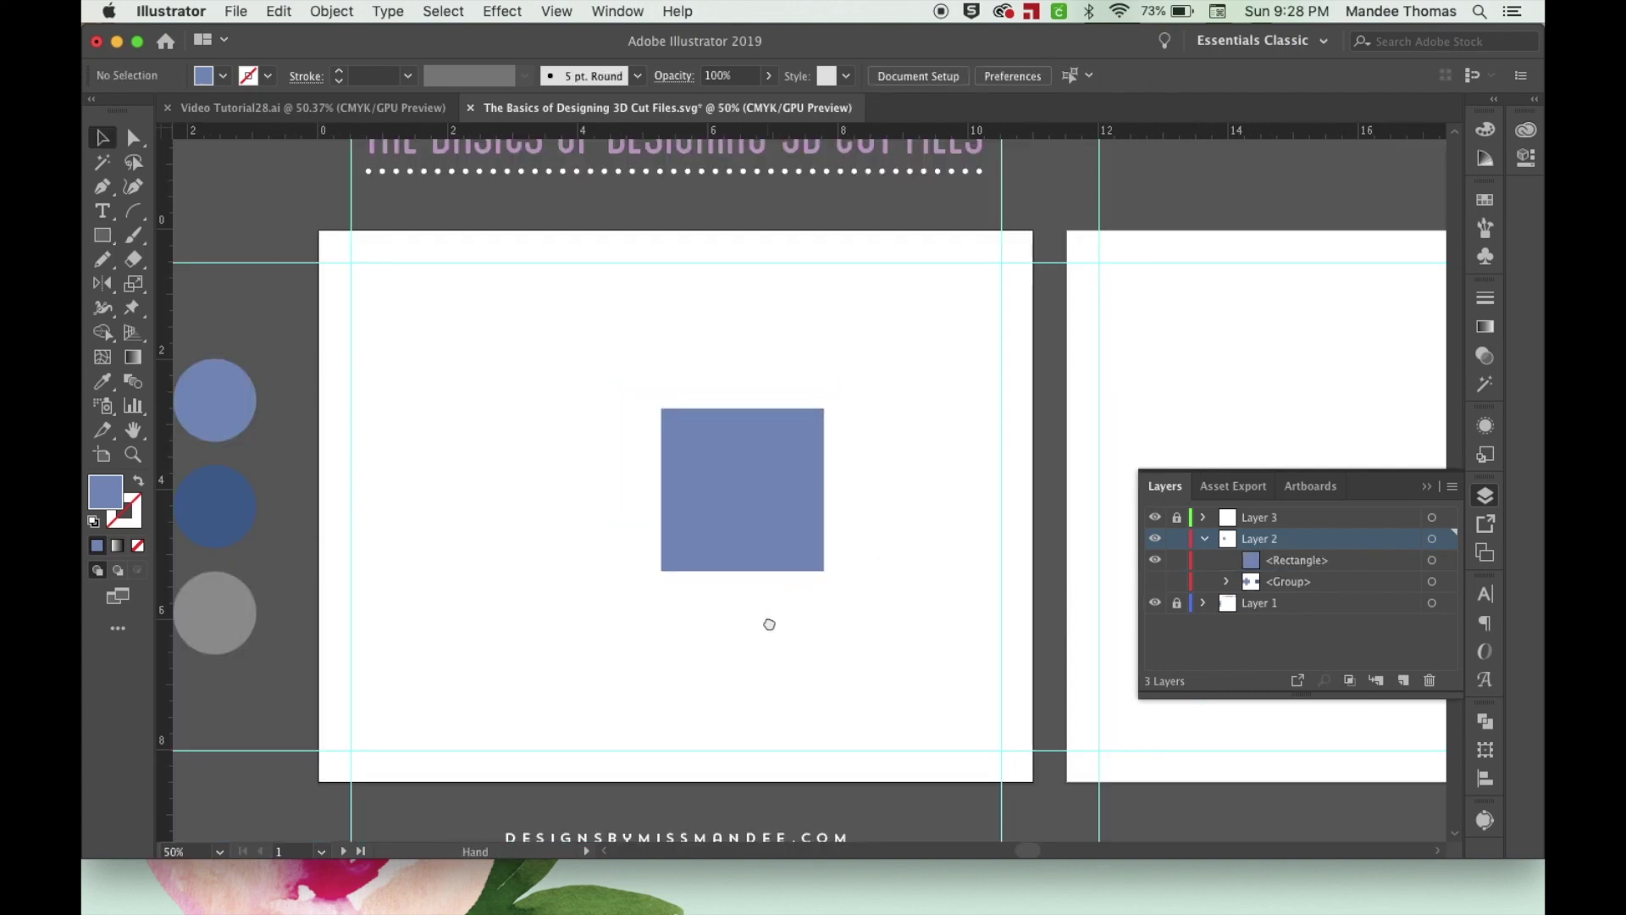
Move the blue square to the center of the first artboard.
left_click_drag(767, 626, 846, 571)
left_click_drag(851, 448, 472, 739)
left_click_drag(472, 739, 780, 471)
left_click(932, 503)
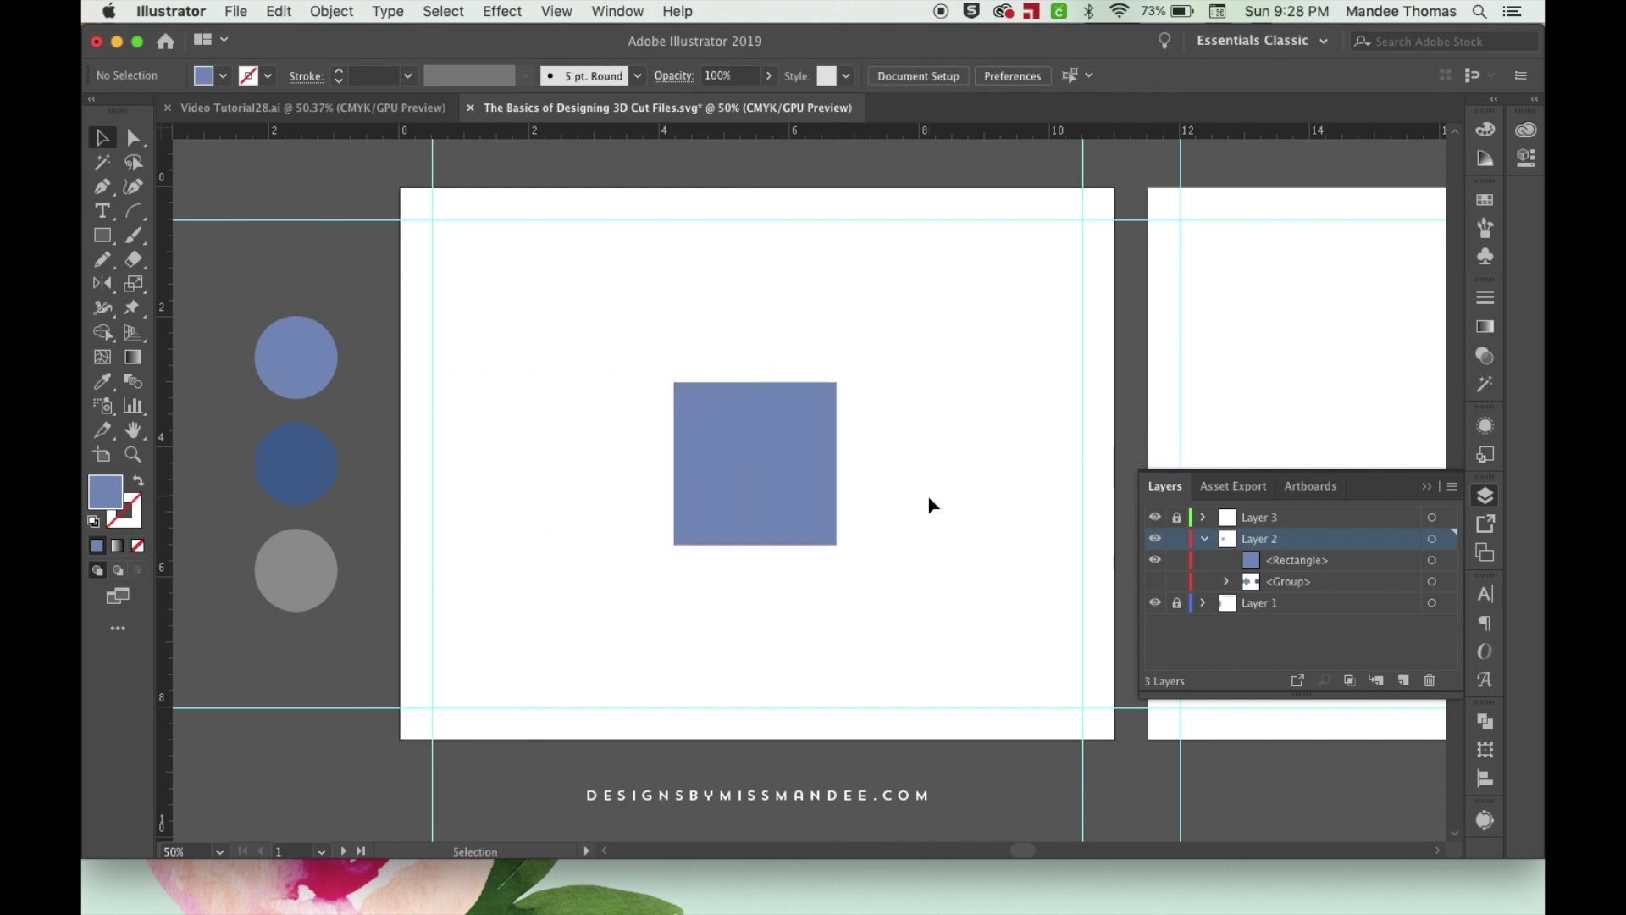
Swap the square's fill and stroke so it is a blue outline, and set its stroke weight to 2 pt.
left_click(726, 457)
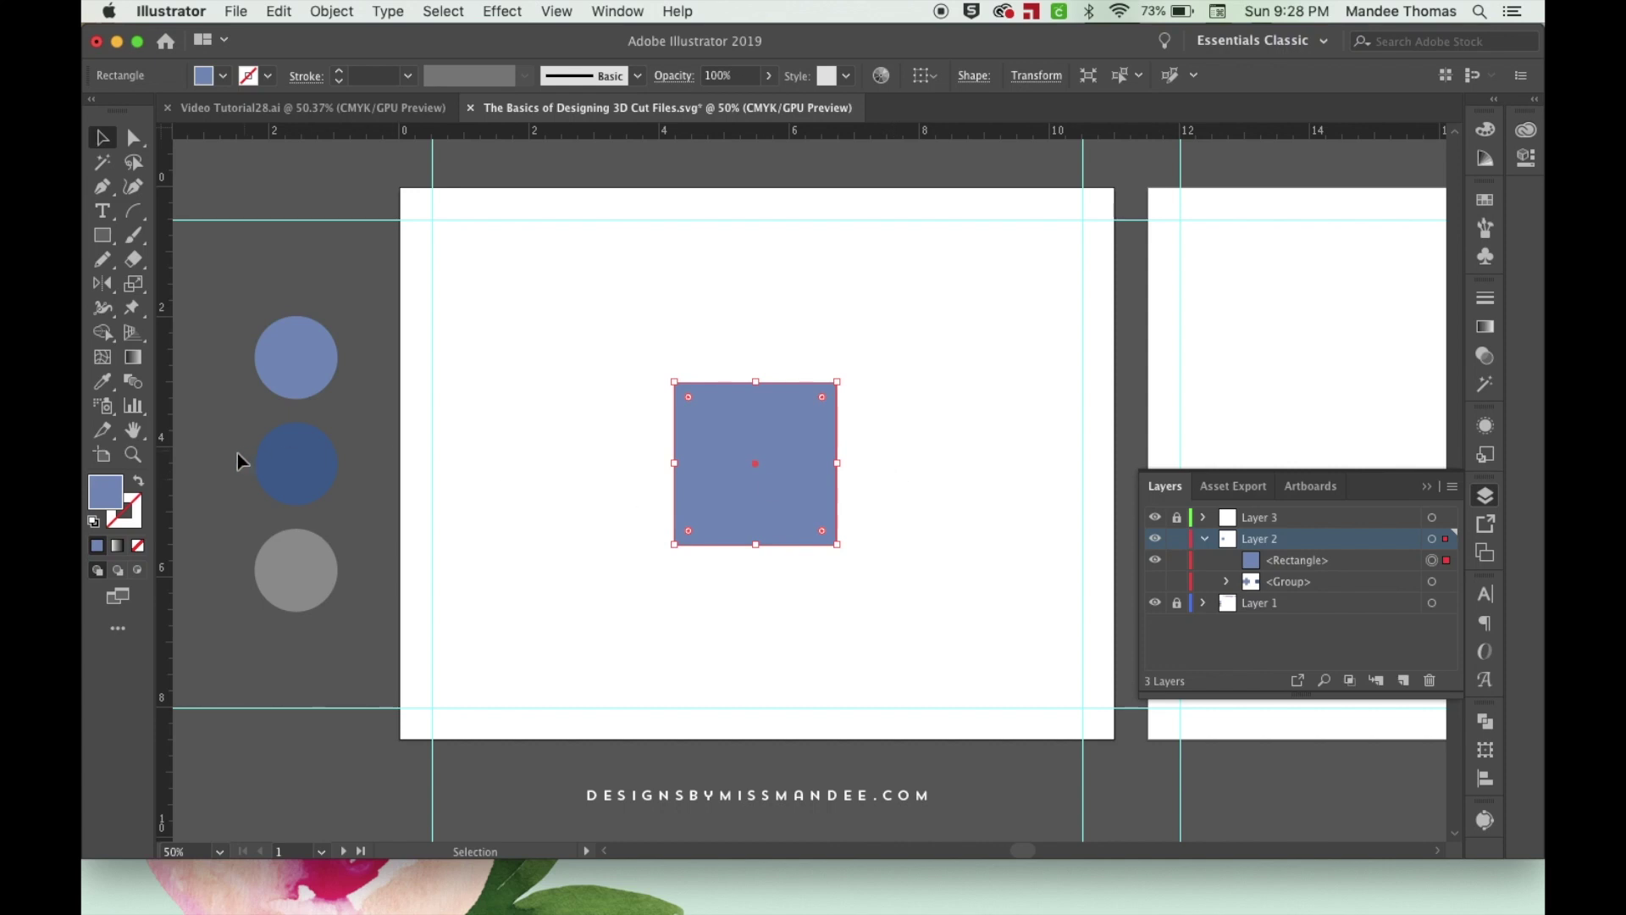
left_click(137, 482)
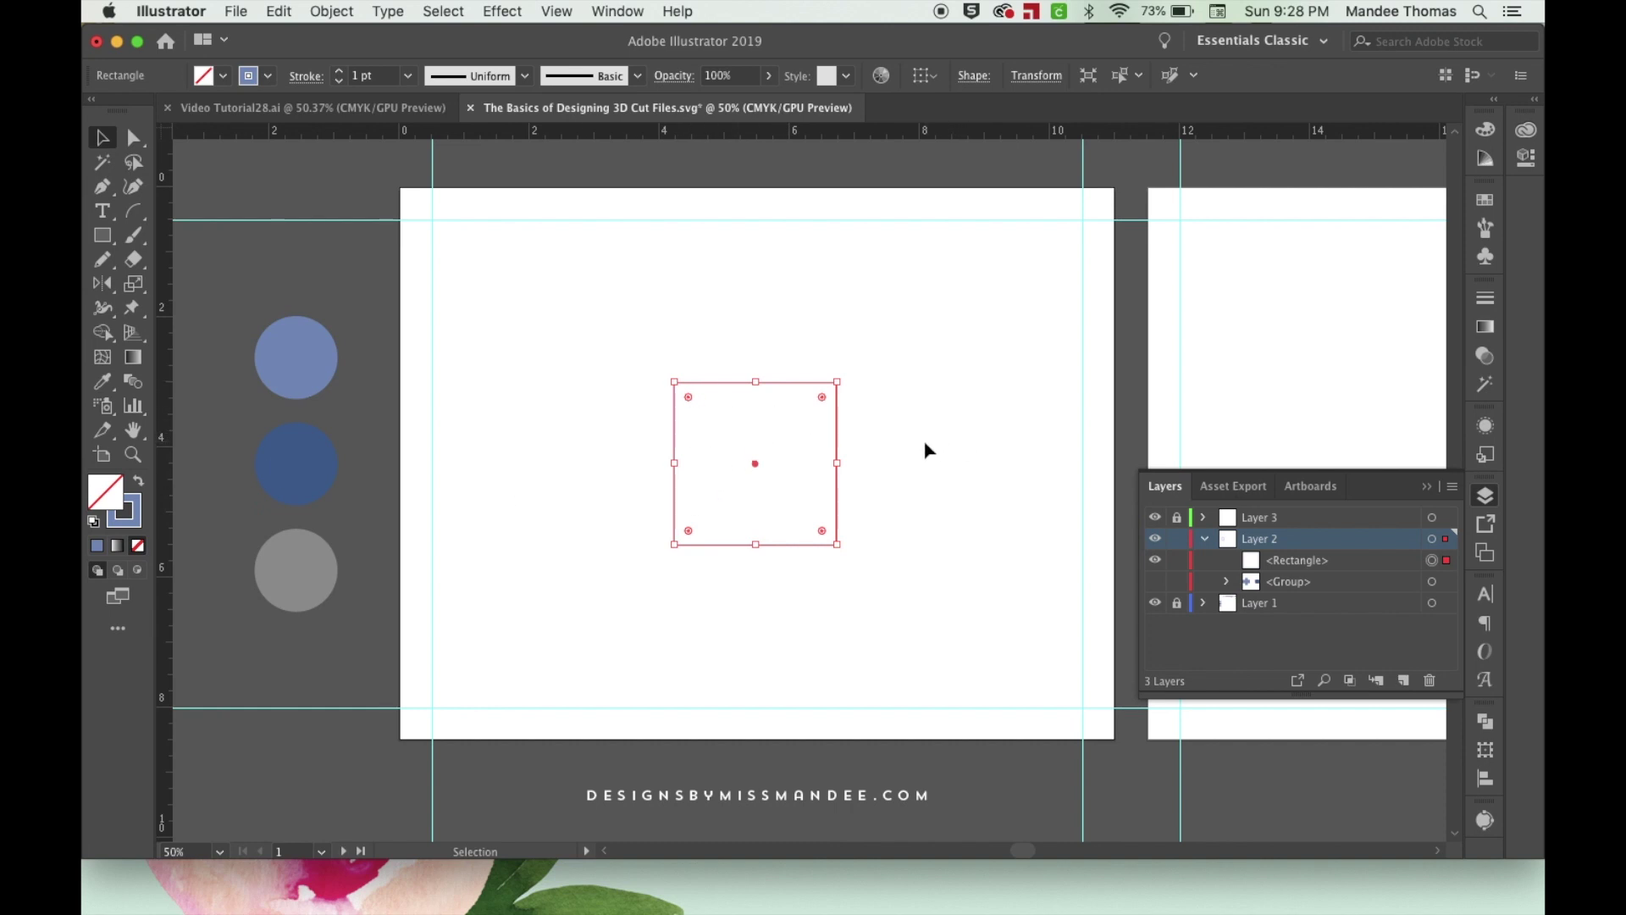
left_click(942, 478)
left_click(823, 377)
left_click(338, 72)
left_click(1027, 444)
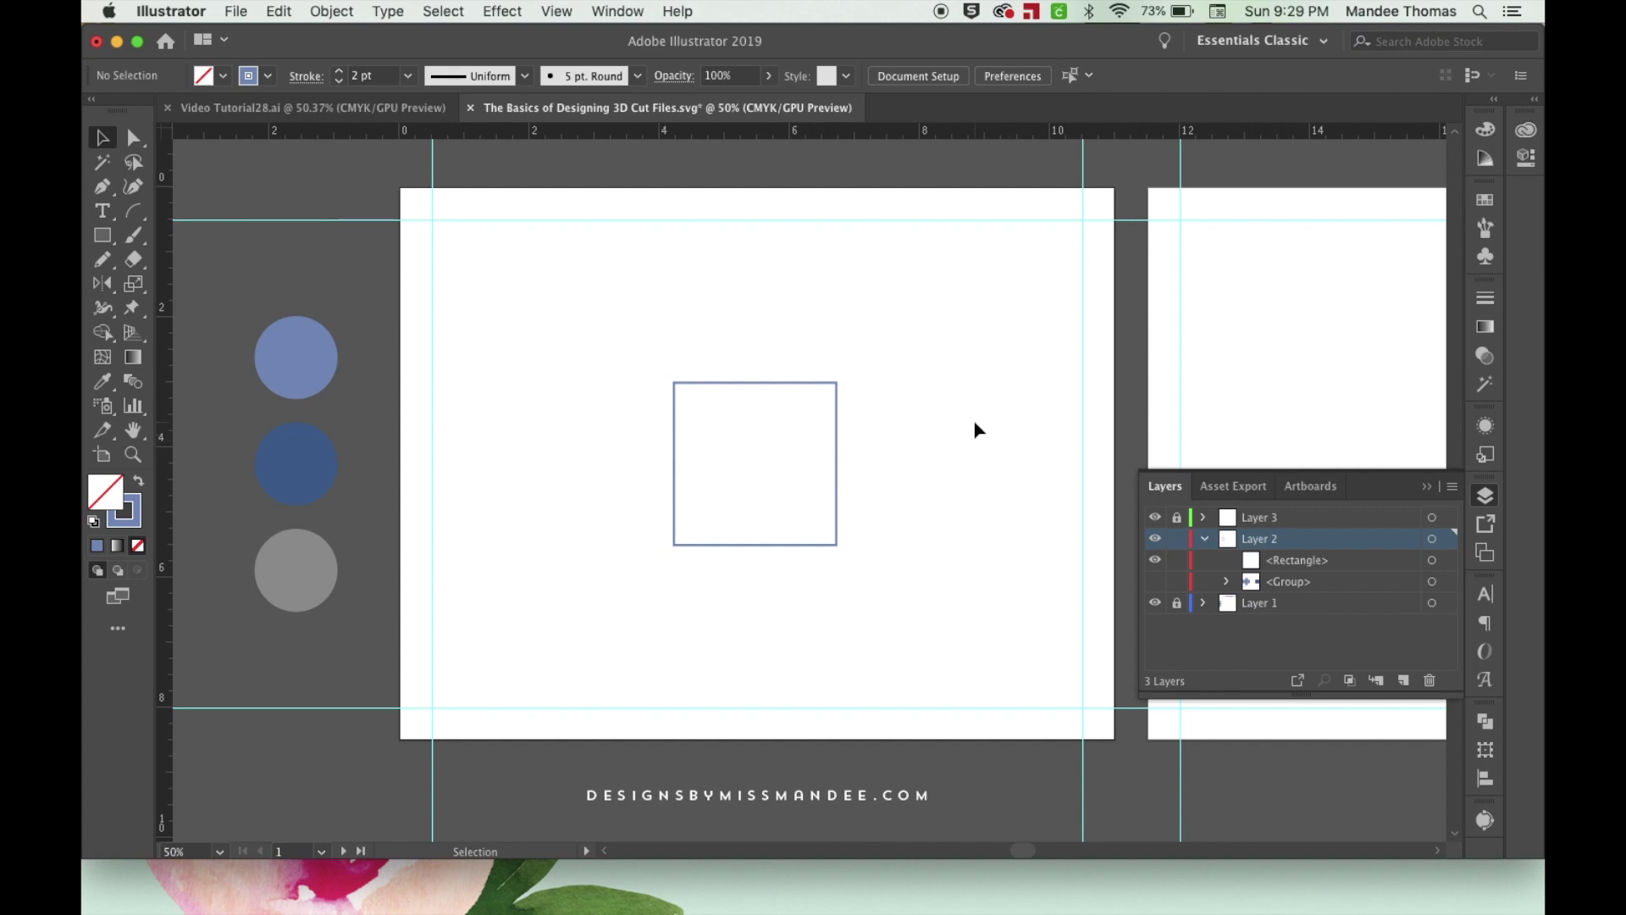
Duplicate the outlined square to its right and left sides, with the copies' edges meeting the center square.
left_click(792, 383)
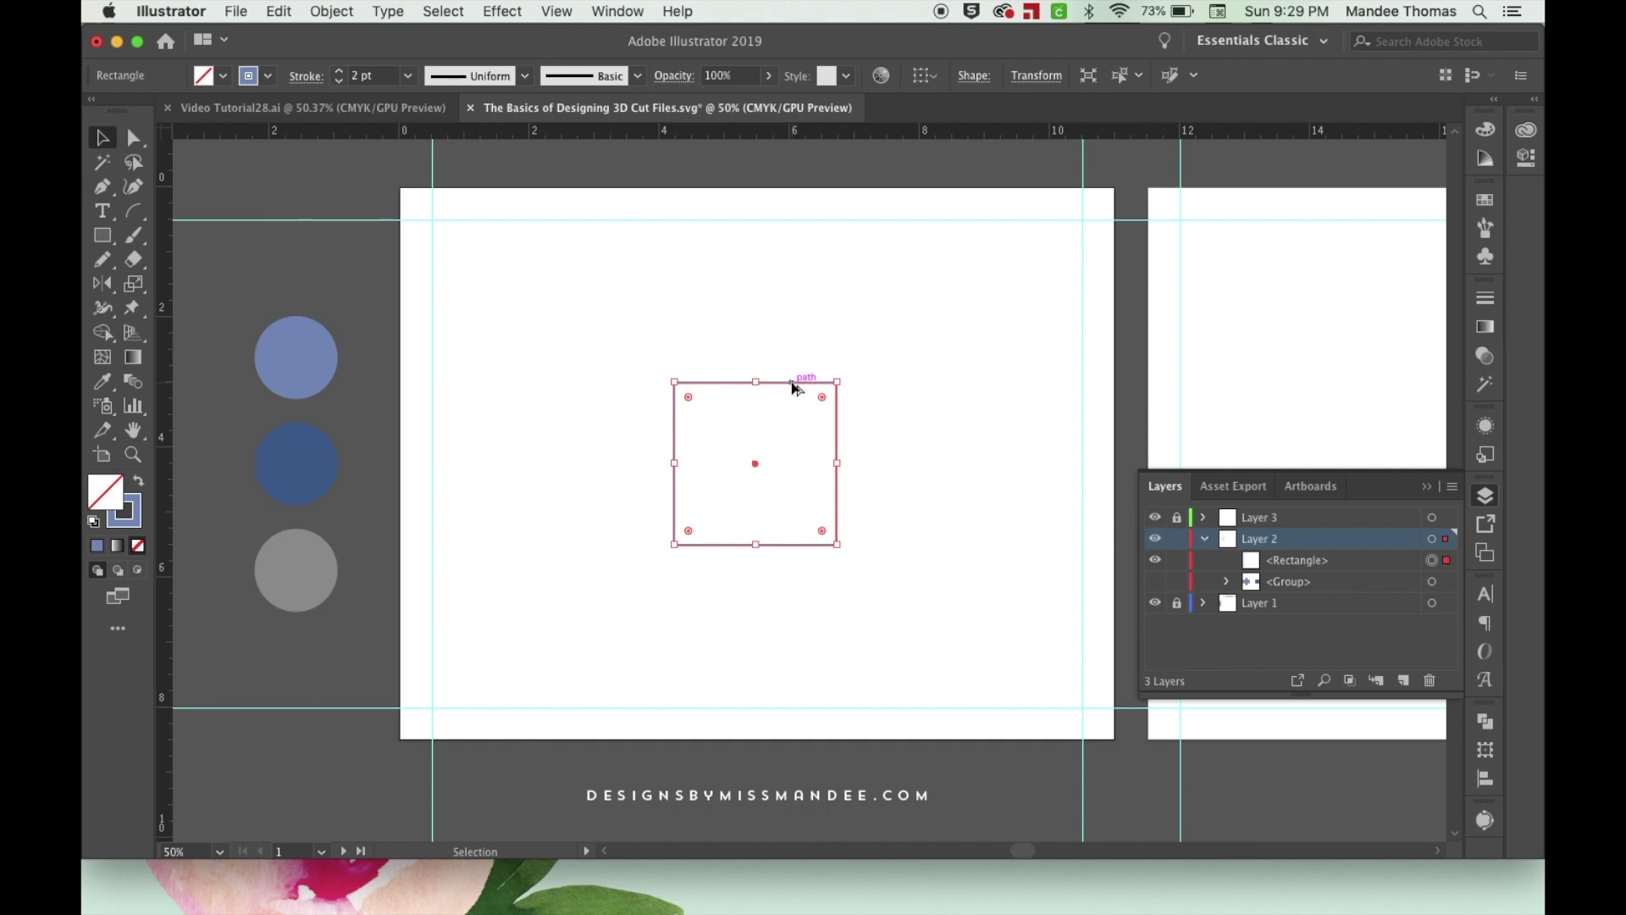
left_click(792, 385, "shift")
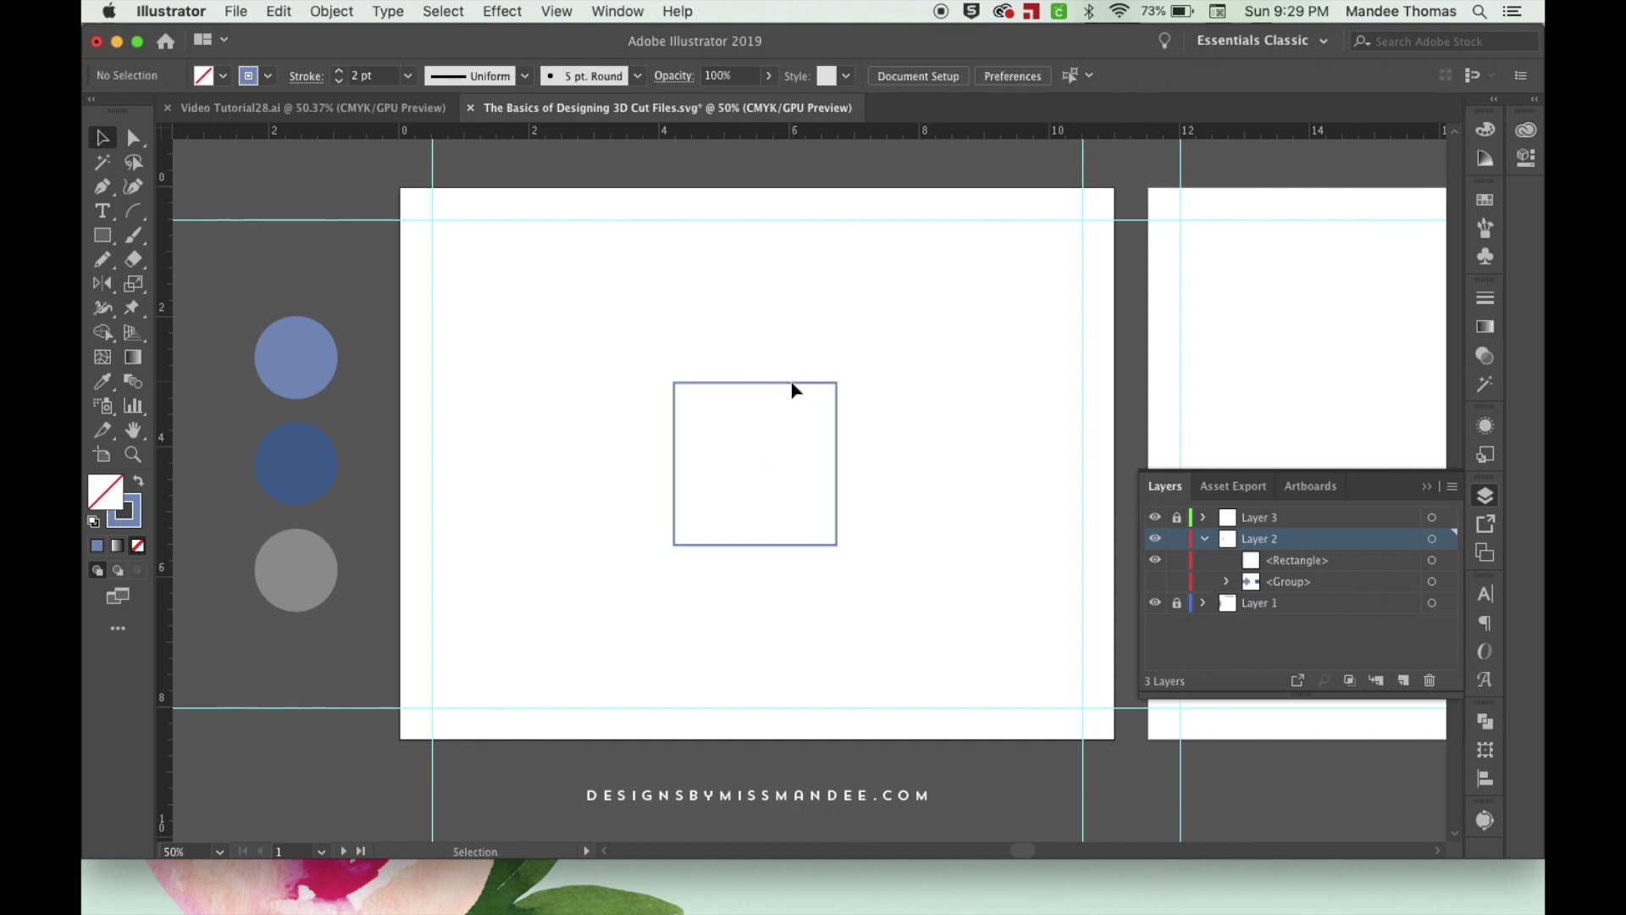
left_click(784, 381)
left_click(955, 389)
left_click_drag(797, 383, 961, 397)
left_click(788, 382)
left_click(792, 383, "shift")
left_click_drag(742, 383, 581, 381)
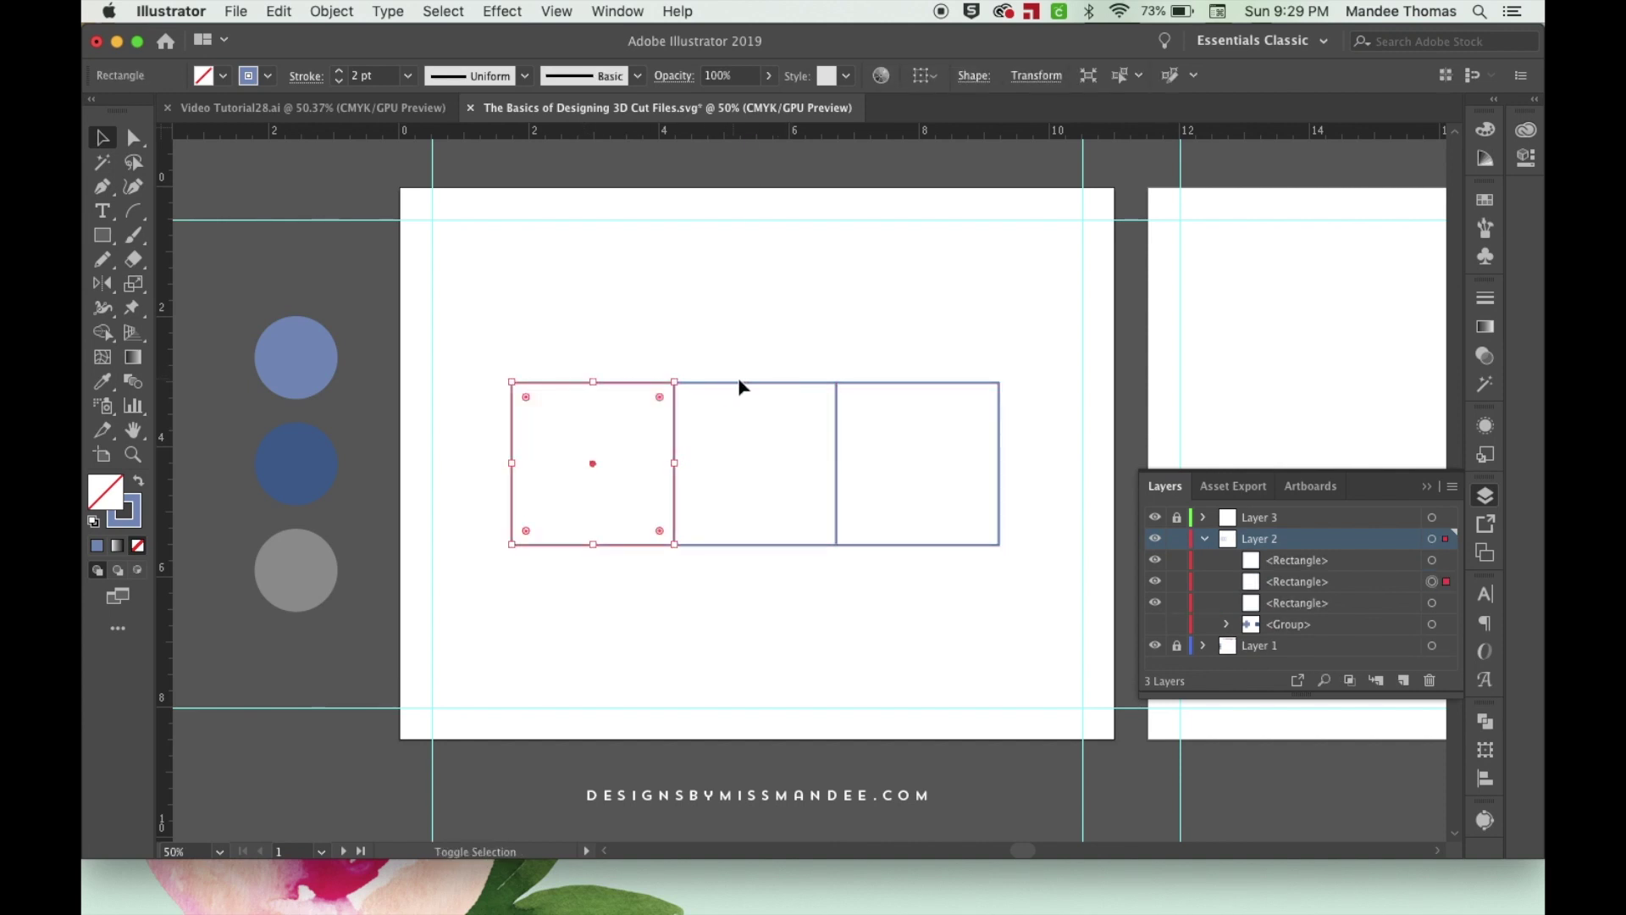
Duplicate the center square directly above and below itself, with shared edges, to form a cross-shaped box layout.
left_click_drag(746, 380, 751, 227)
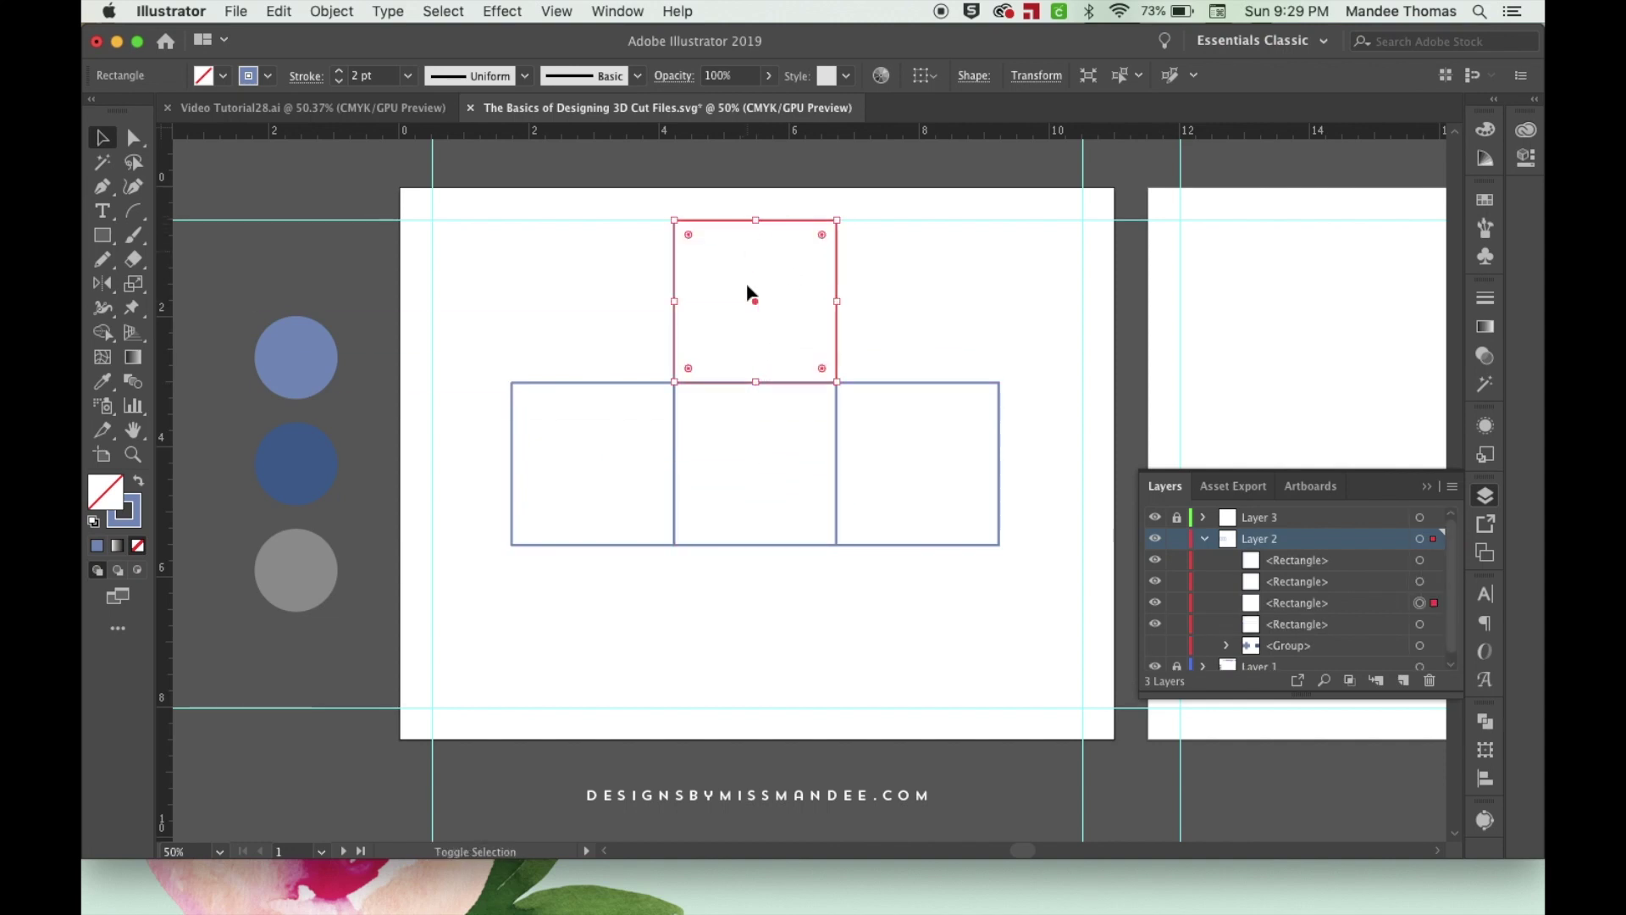
left_click_drag(772, 546, 737, 715)
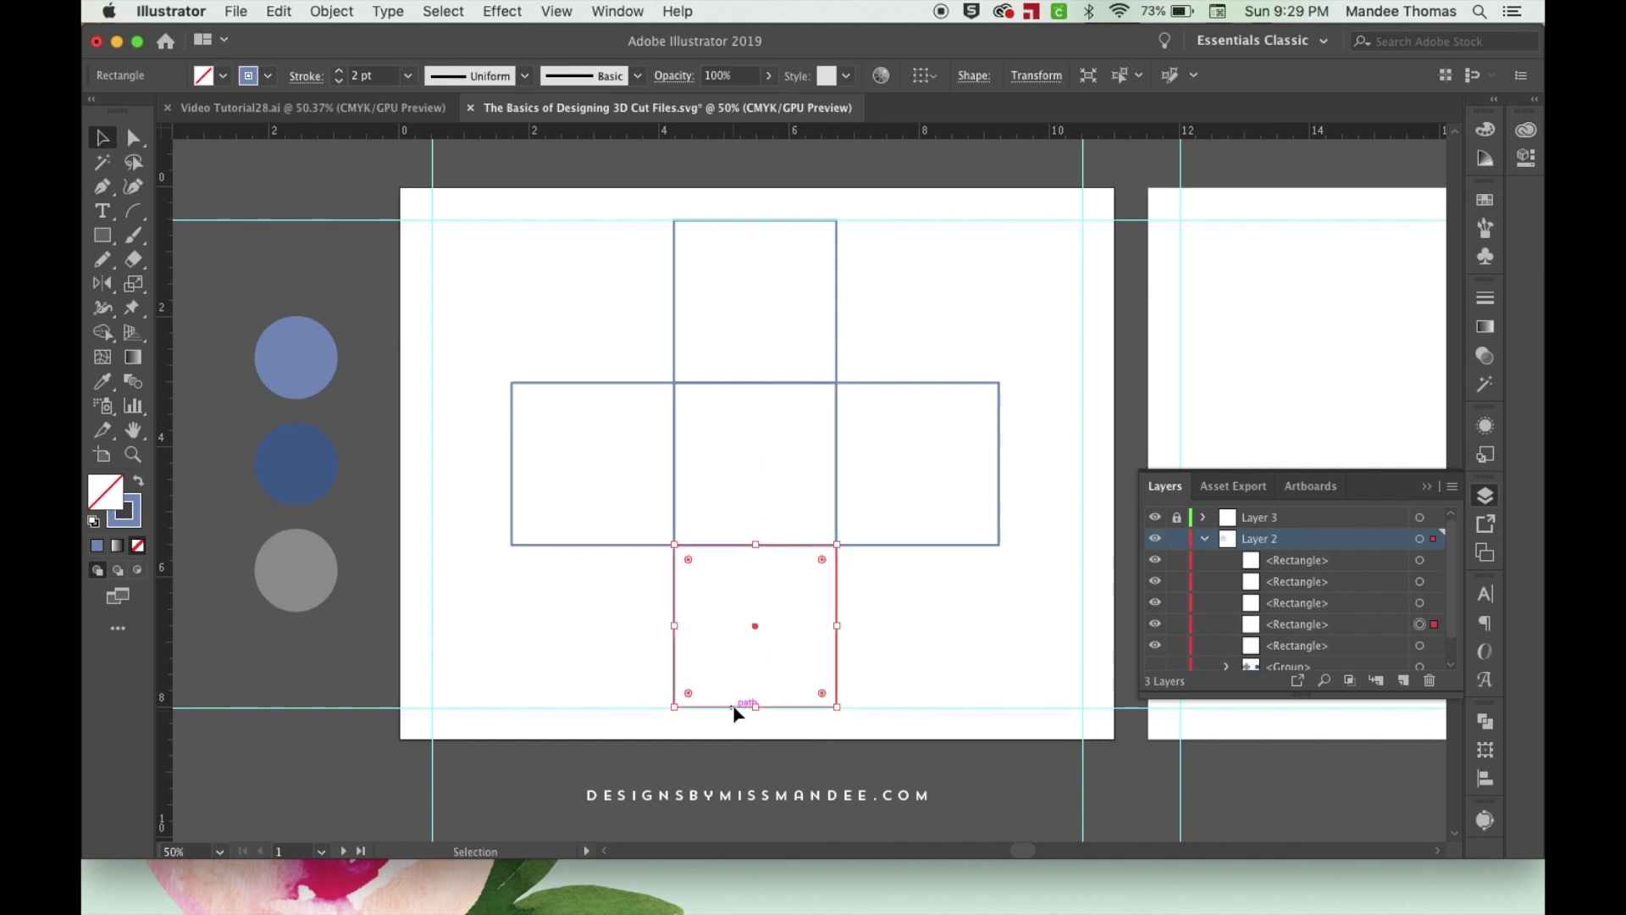
left_click(927, 665)
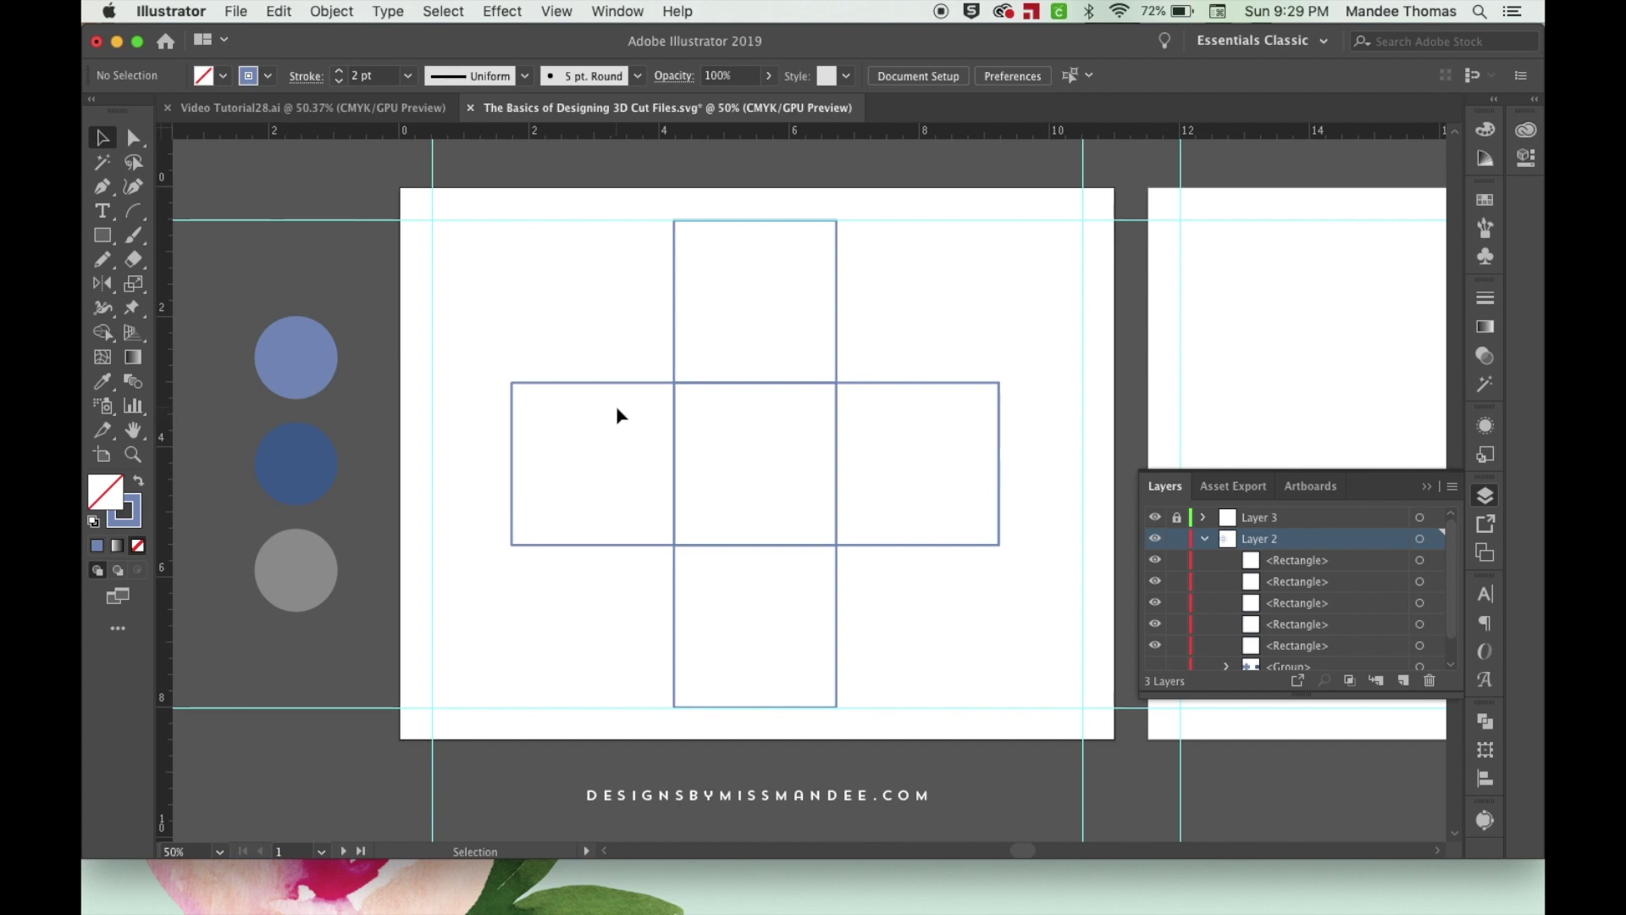
Paste a copy of the left square in back and resize it into a tab about 0.25 in tall above the square's top edge.
key("super+equal")
key("super+equal")
left_click_drag(646, 461, 815, 517)
left_click(665, 327)
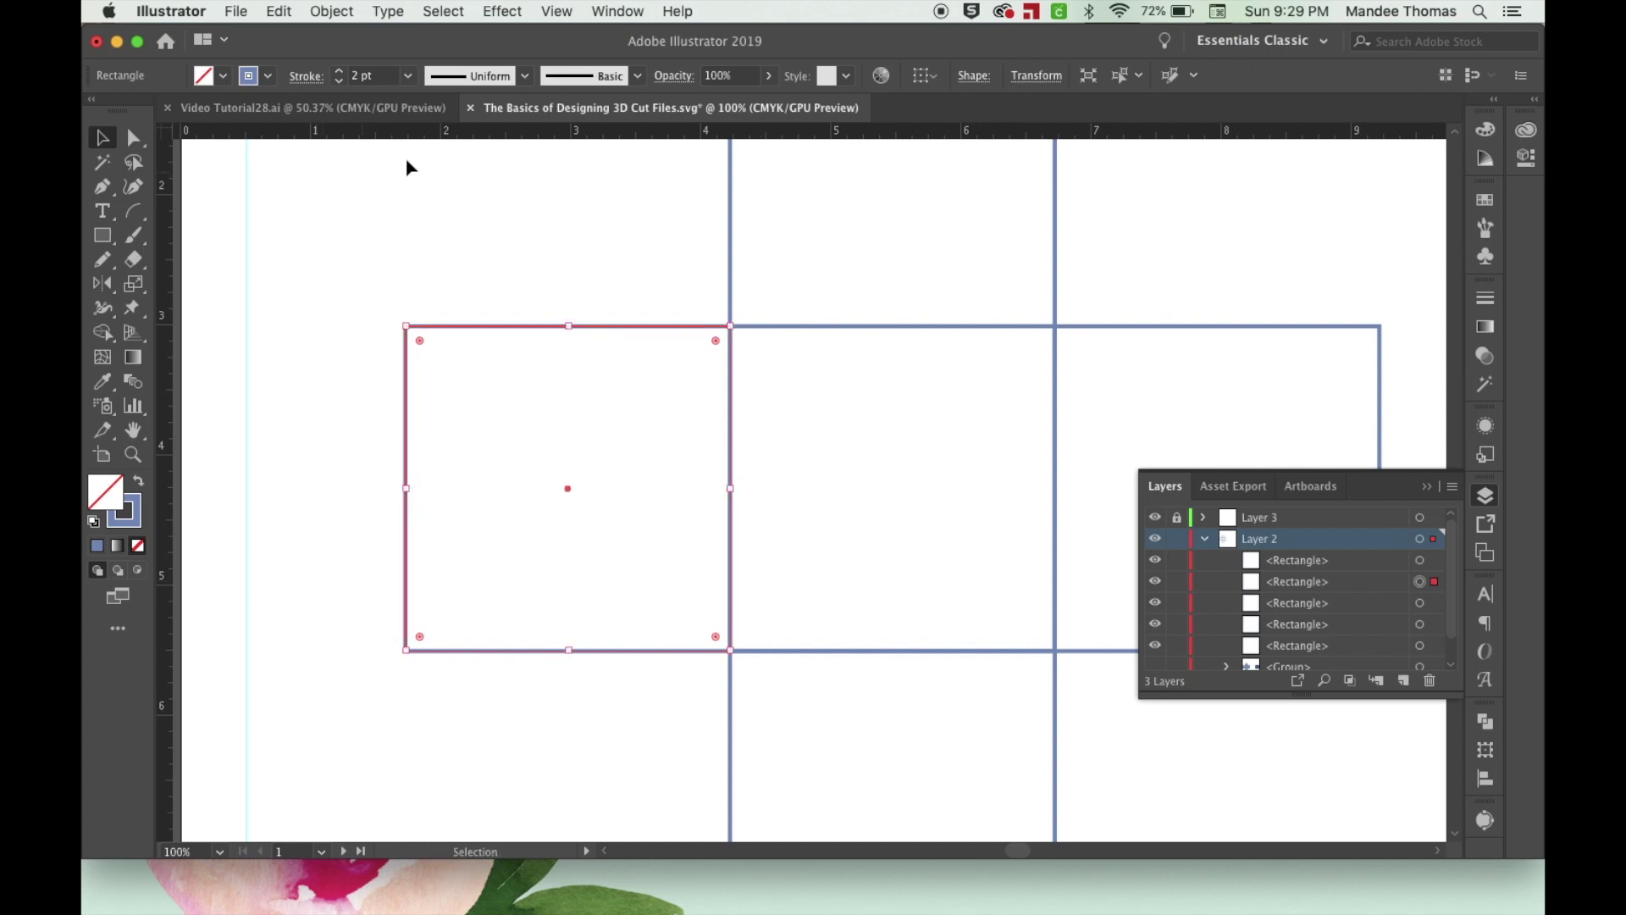
left_click(281, 12)
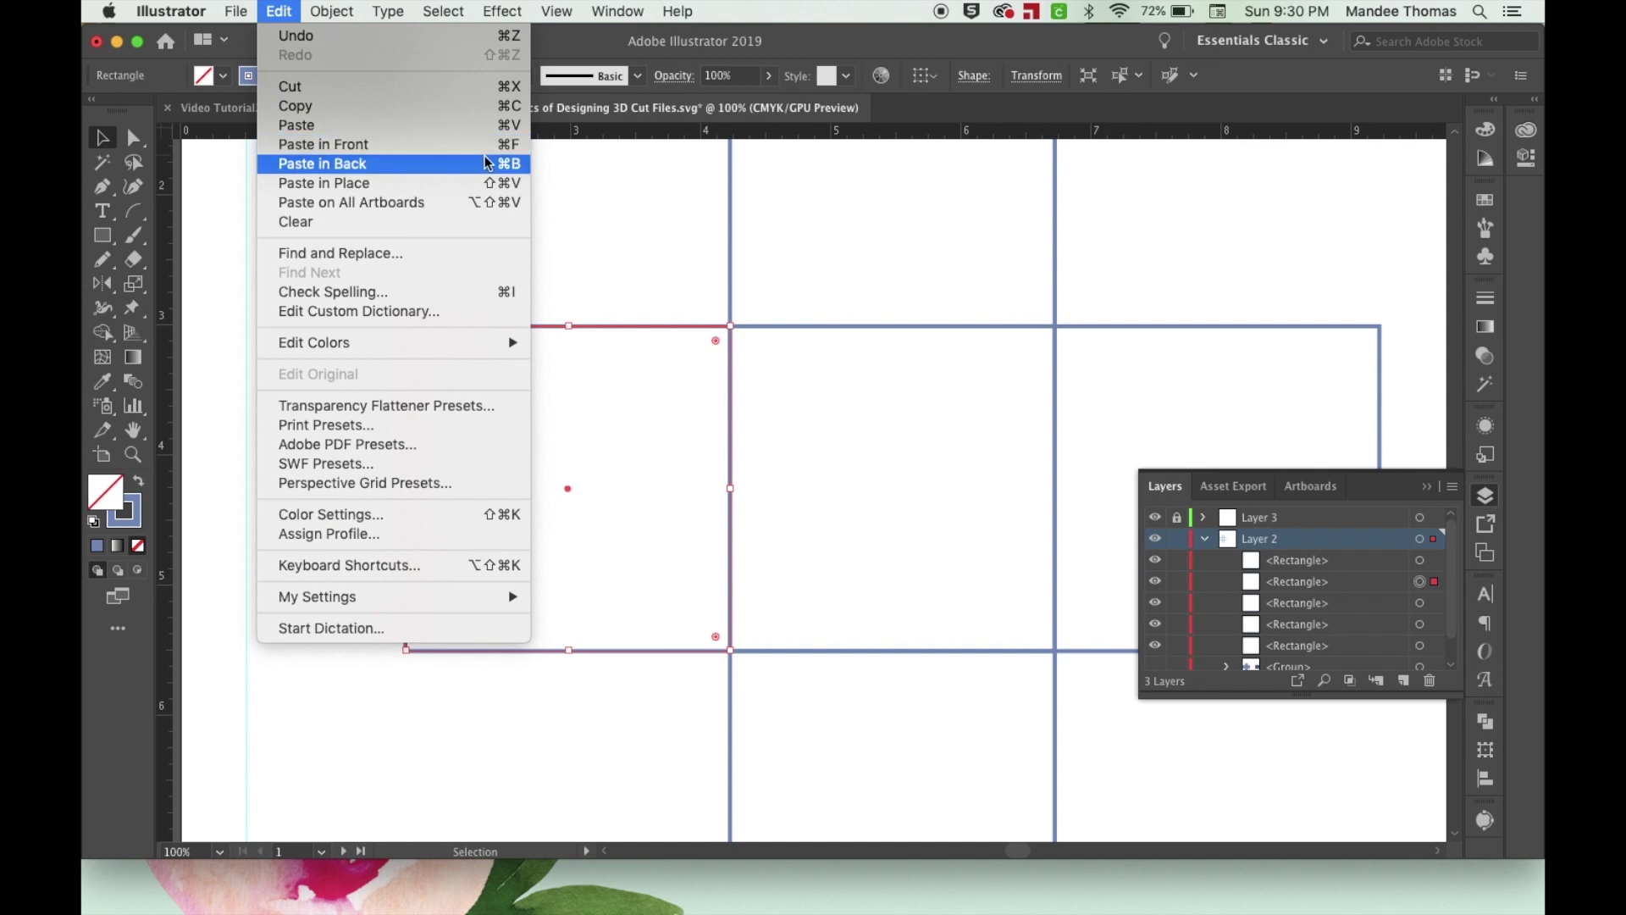
left_click(641, 216)
key("super+b")
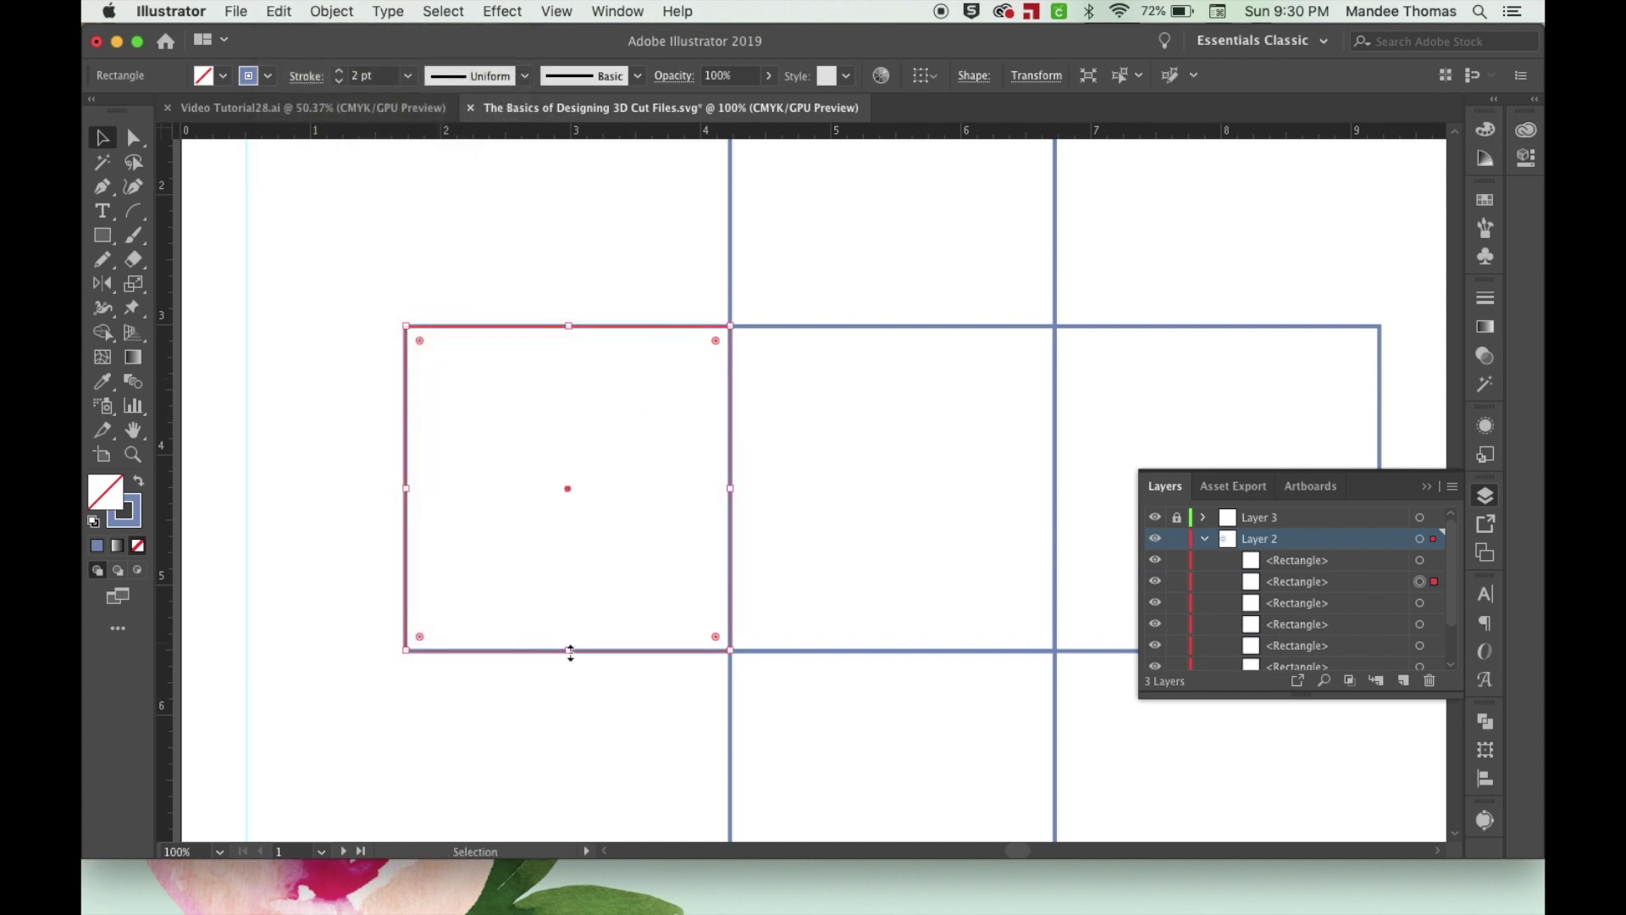
left_click_drag(570, 652, 563, 265)
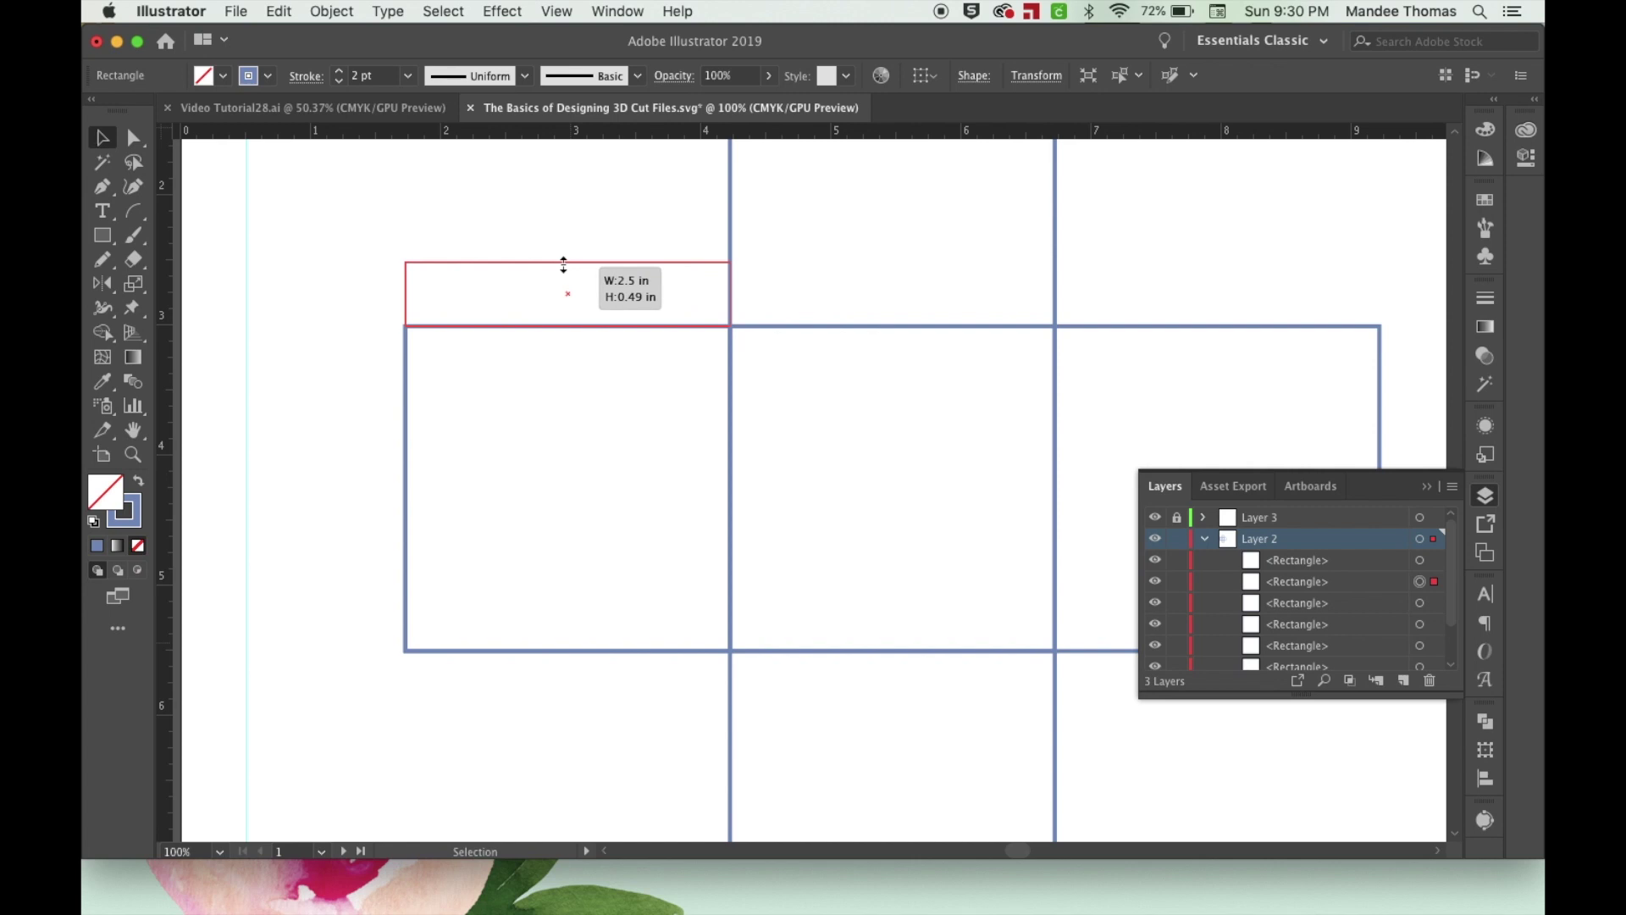
left_click_drag(563, 265, 563, 297)
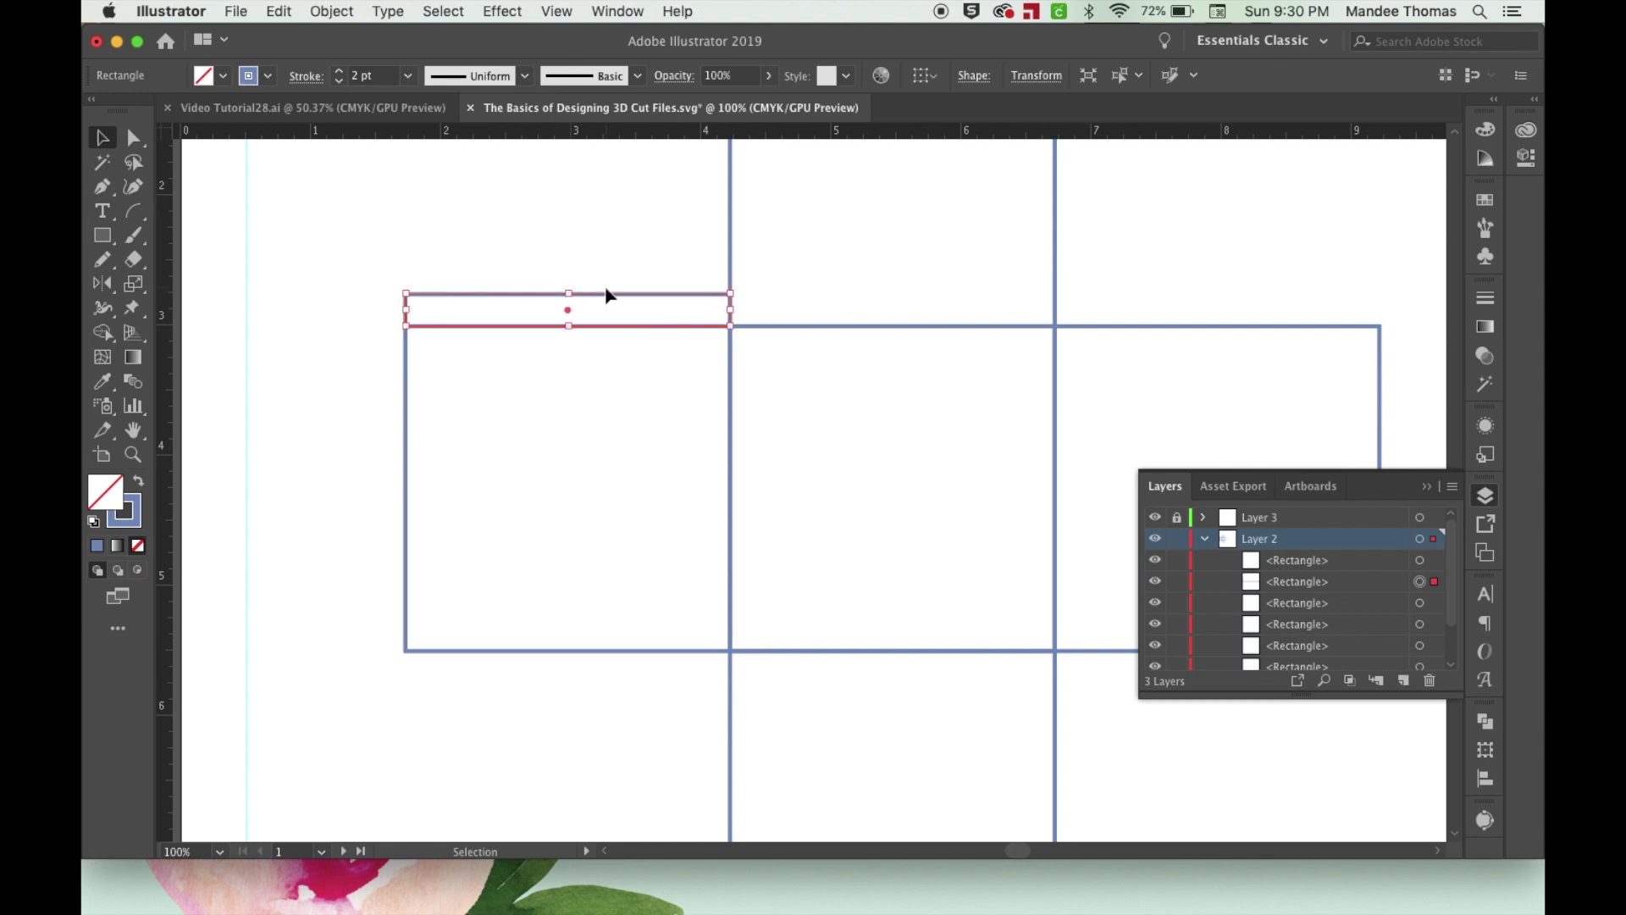
Nudge the tab's upper-left anchor point about 0.21 in to the right to angle its left end.
key("a")
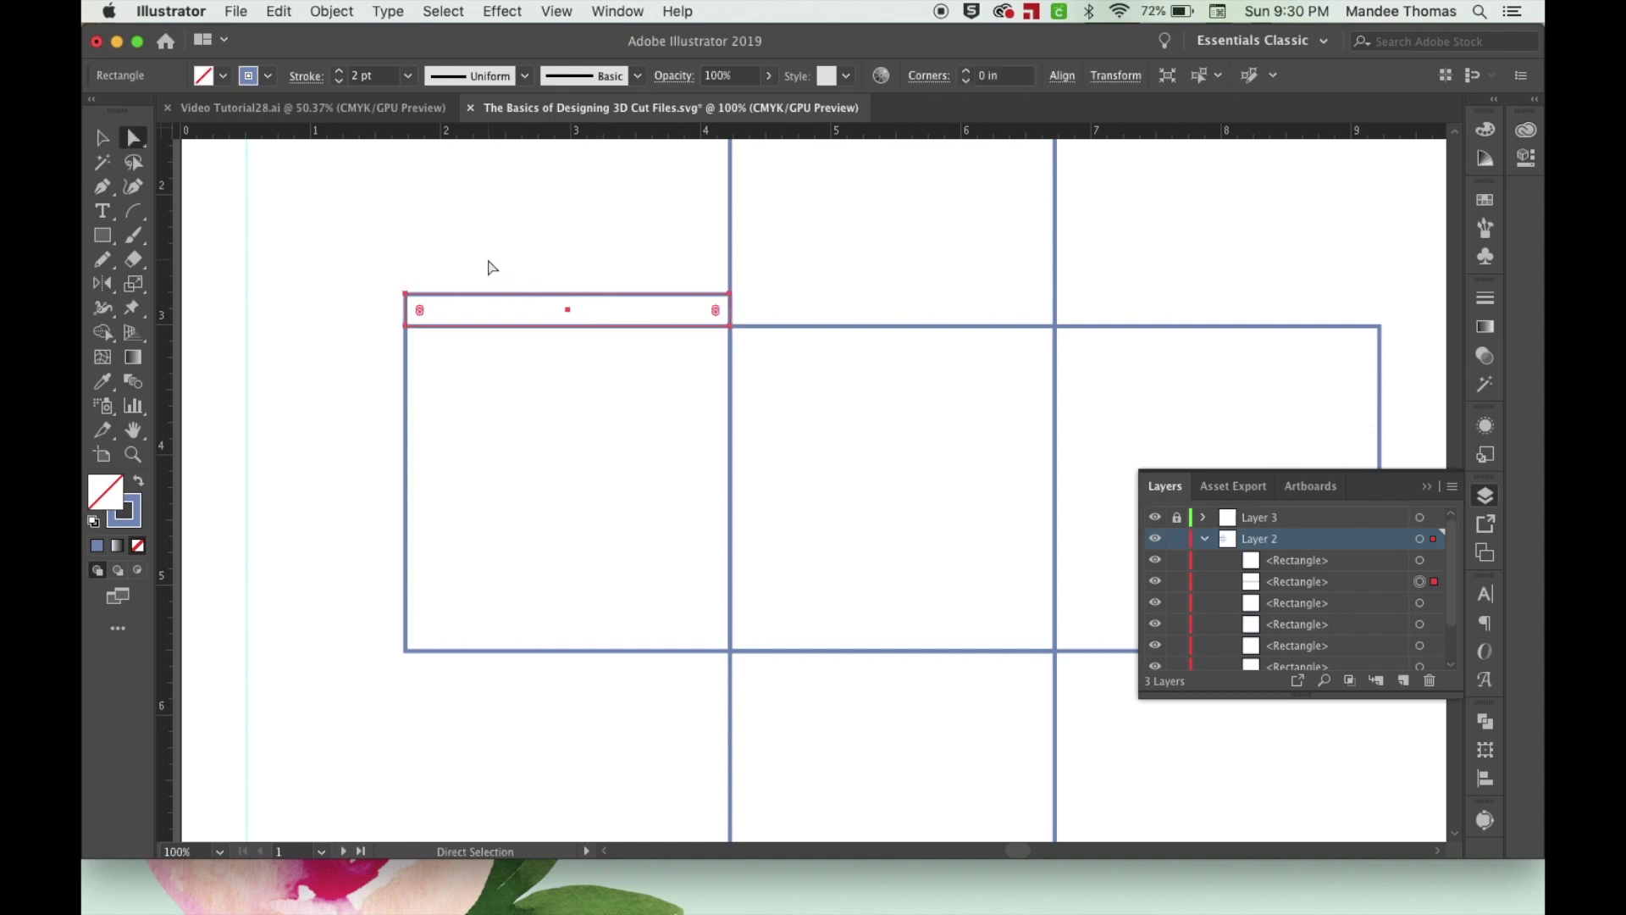
left_click(486, 265)
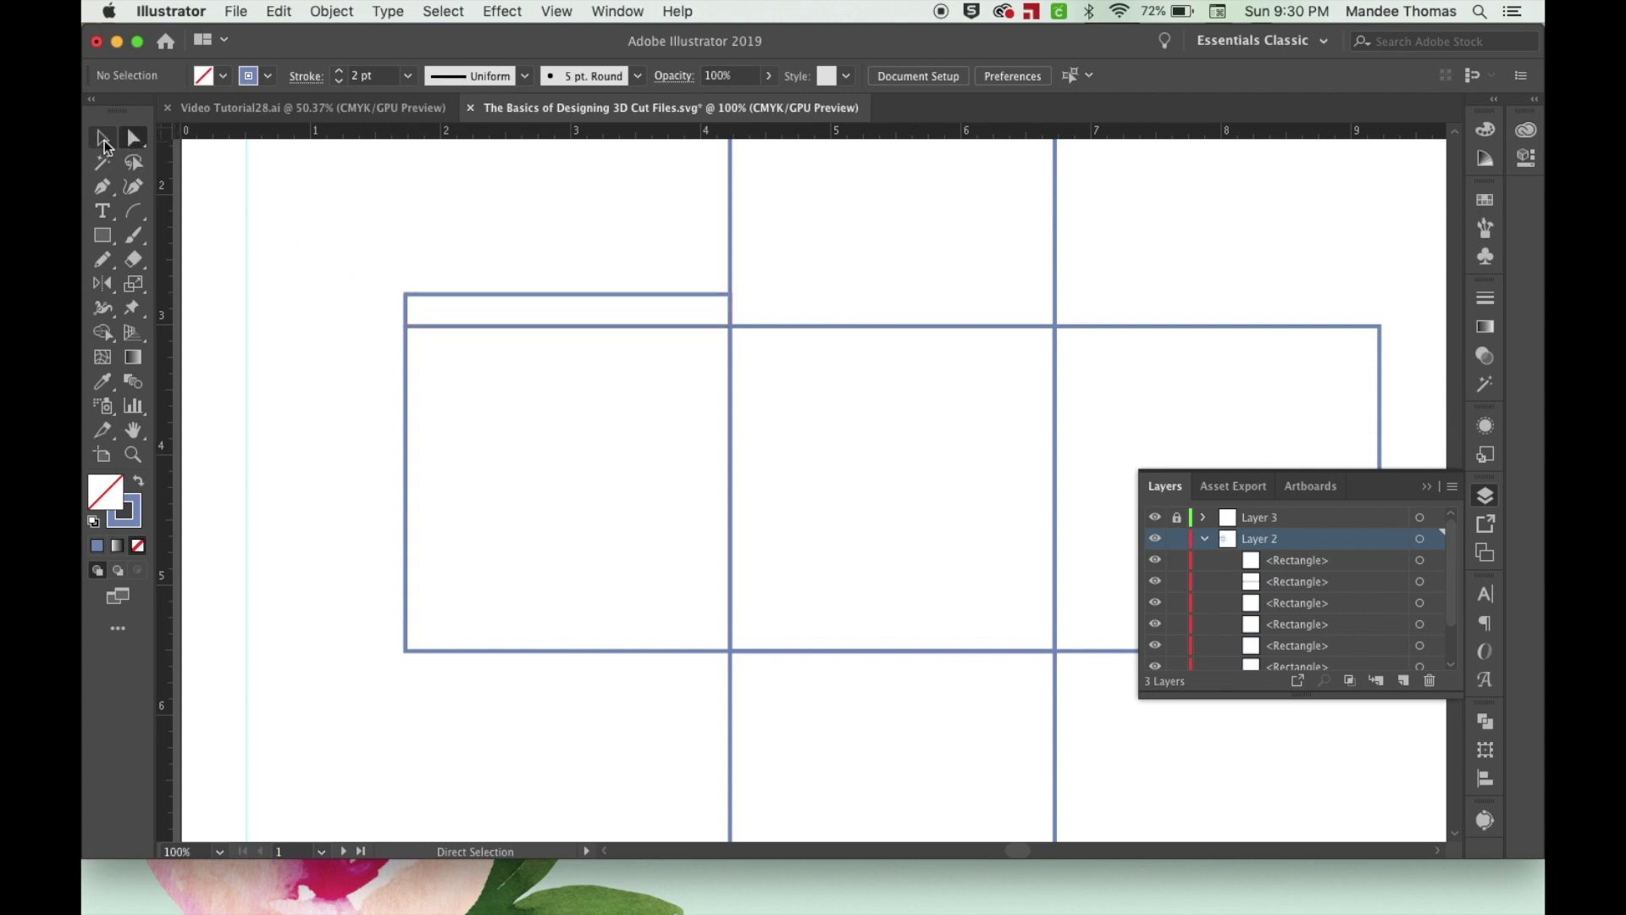
left_click(406, 296)
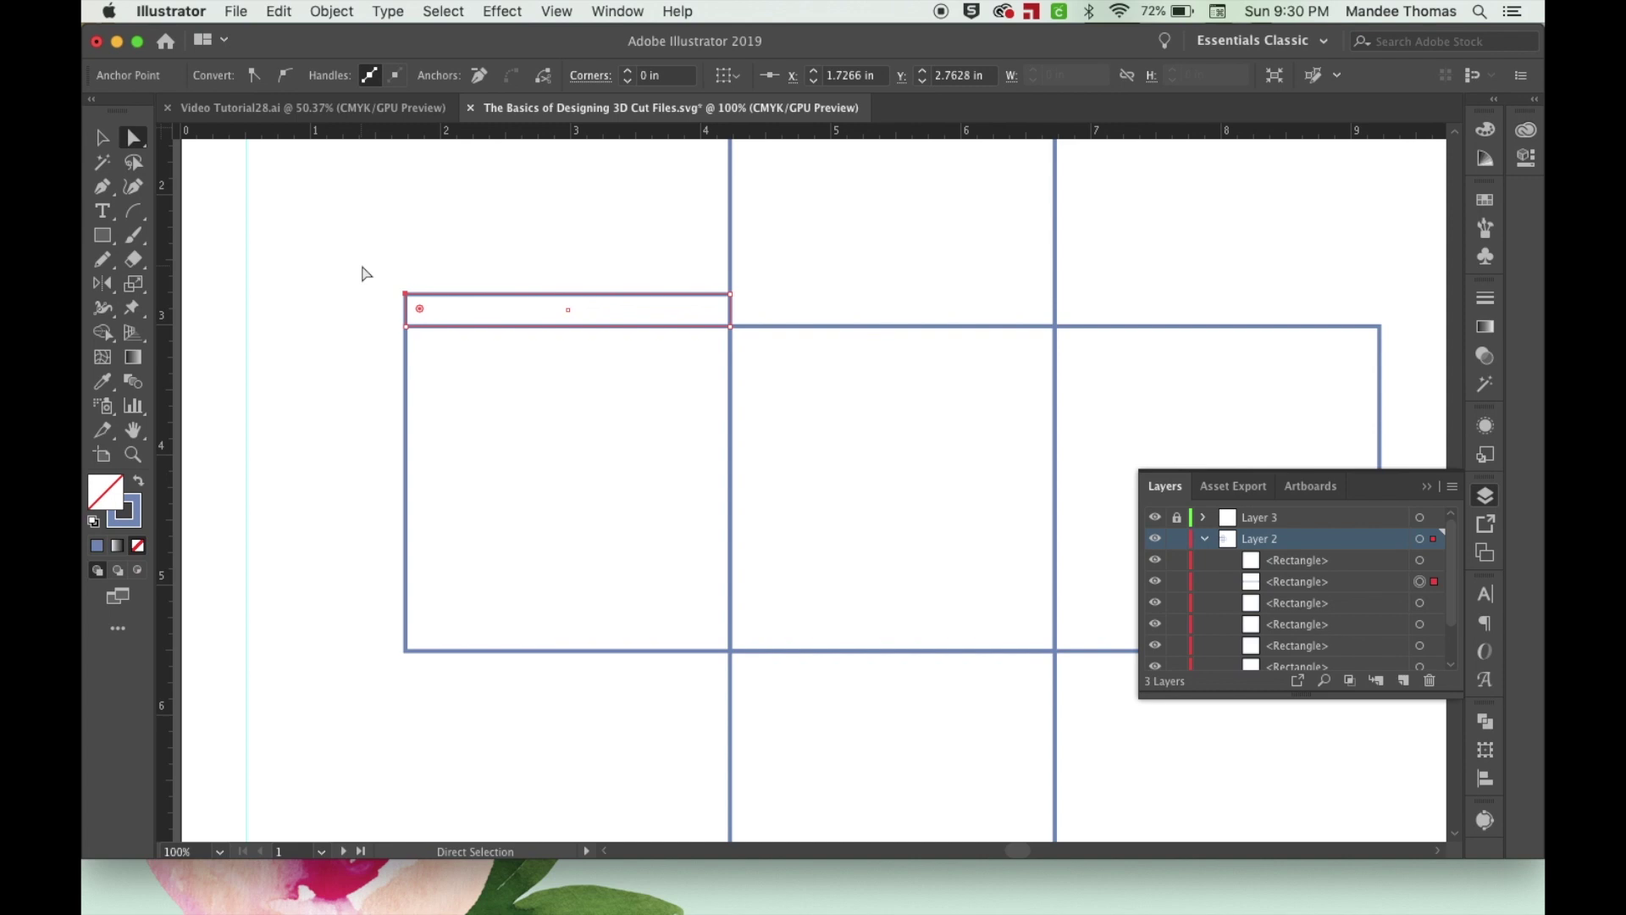
key("Right")
key("Right")
key("Right")
key("Right")
key("Right")
key("Right")
key("Right")
key("Right")
key("Right")
key("Right")
key("Right")
key("Right")
key("Right")
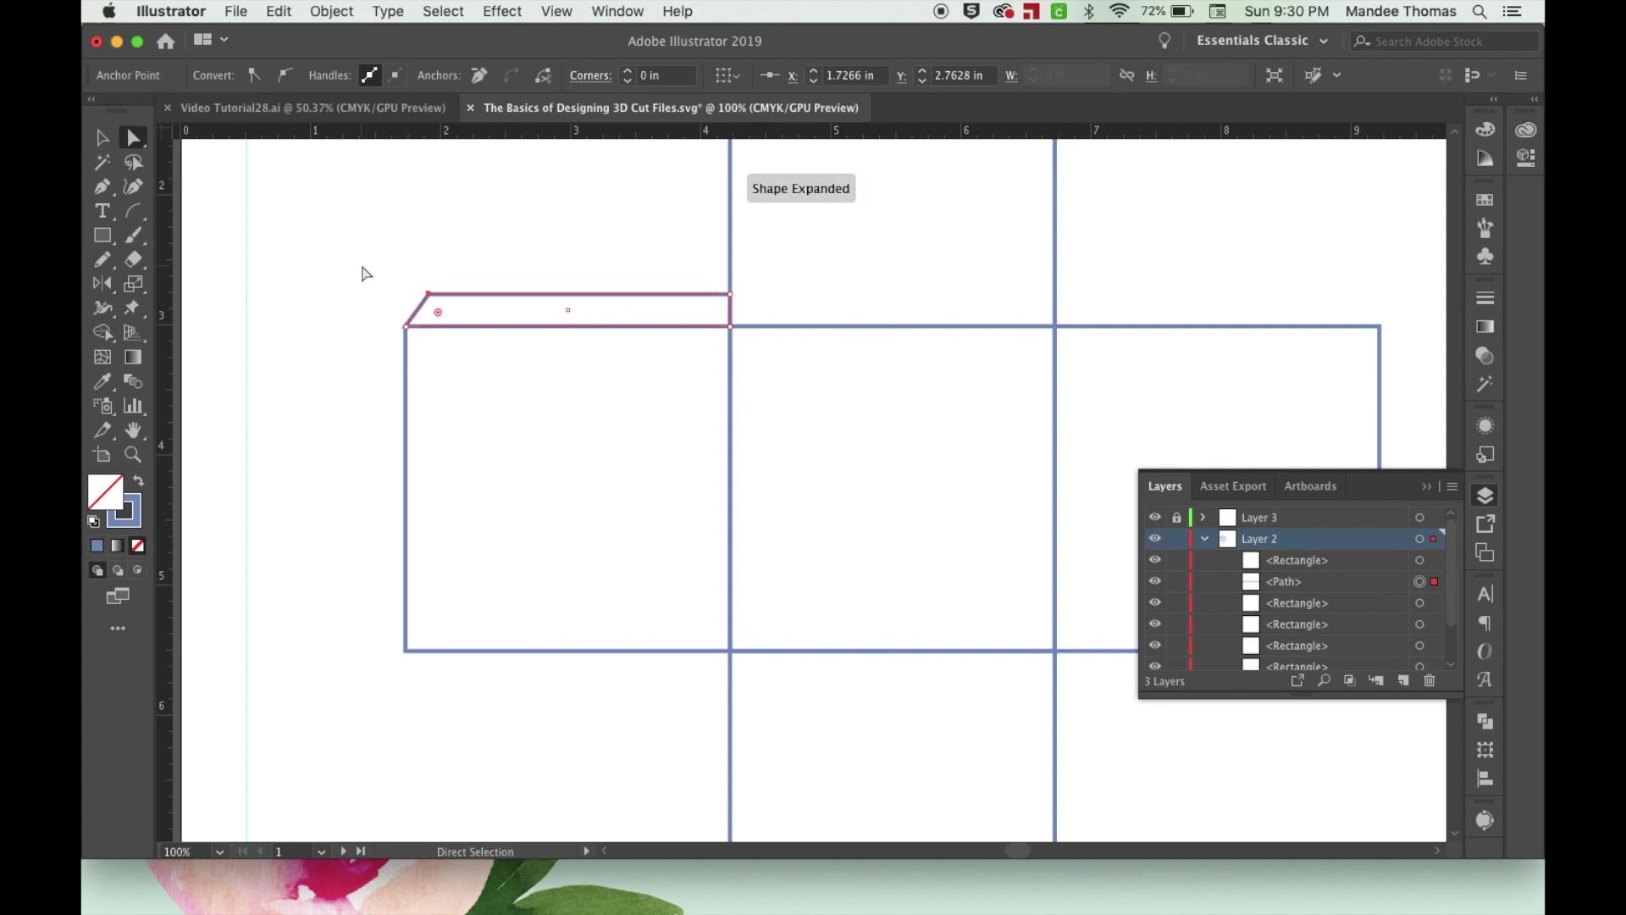
Nudge the tab's upper-right anchor point about 0.21 in to the left so both ends slope symmetrically.
left_click(730, 295)
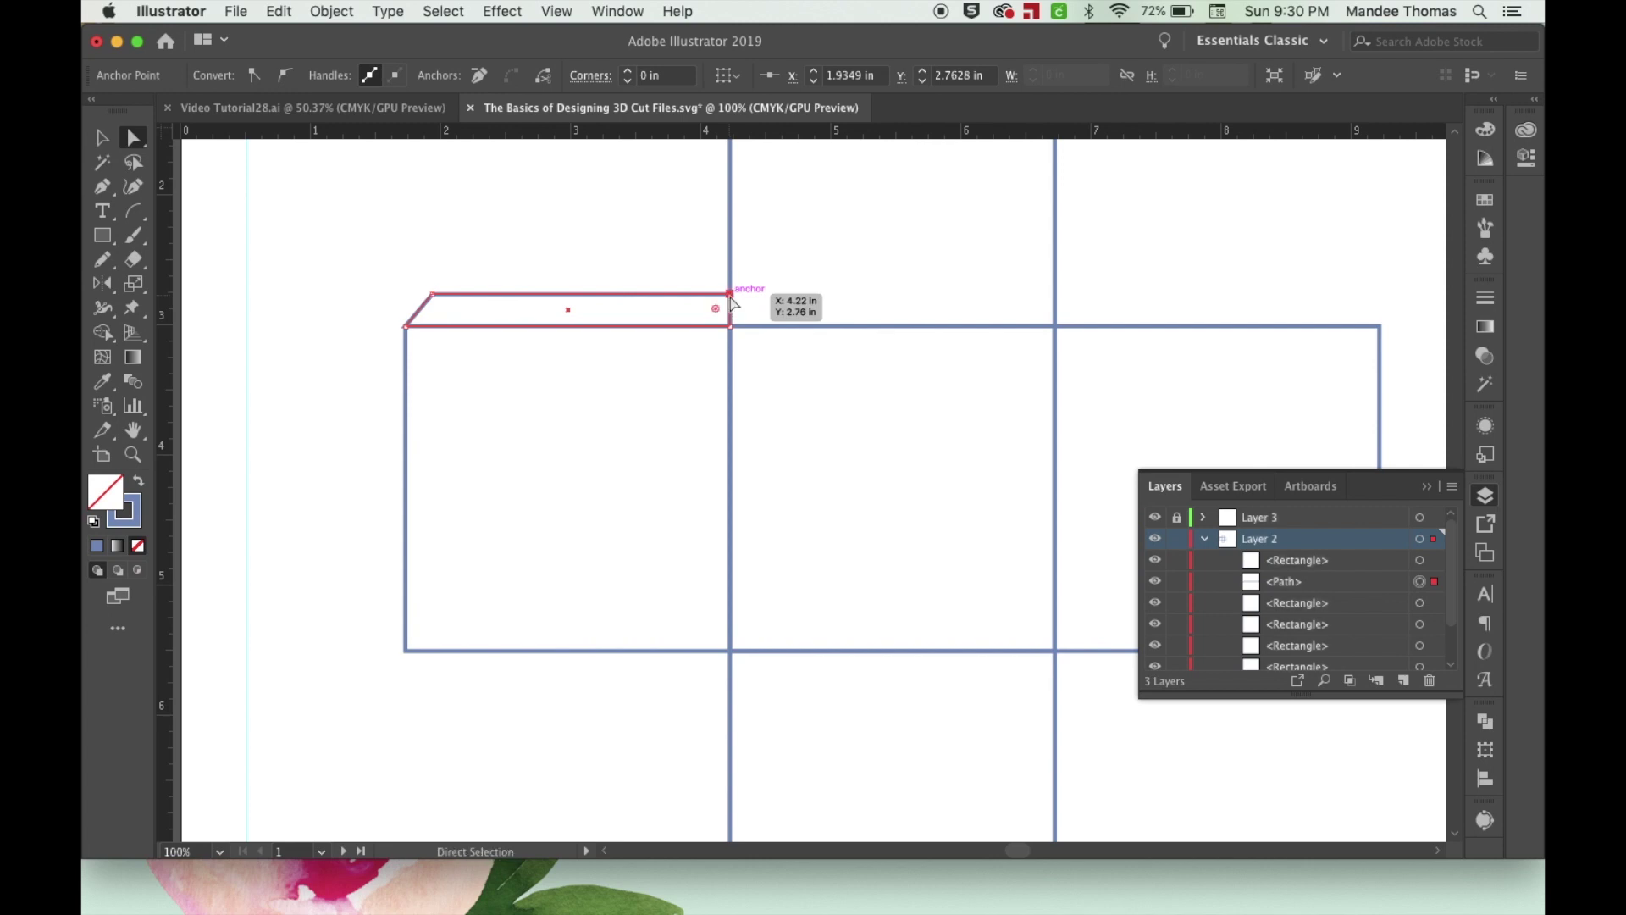
key("Left")
key("Left")
key("Left")
key("Left")
key("Left")
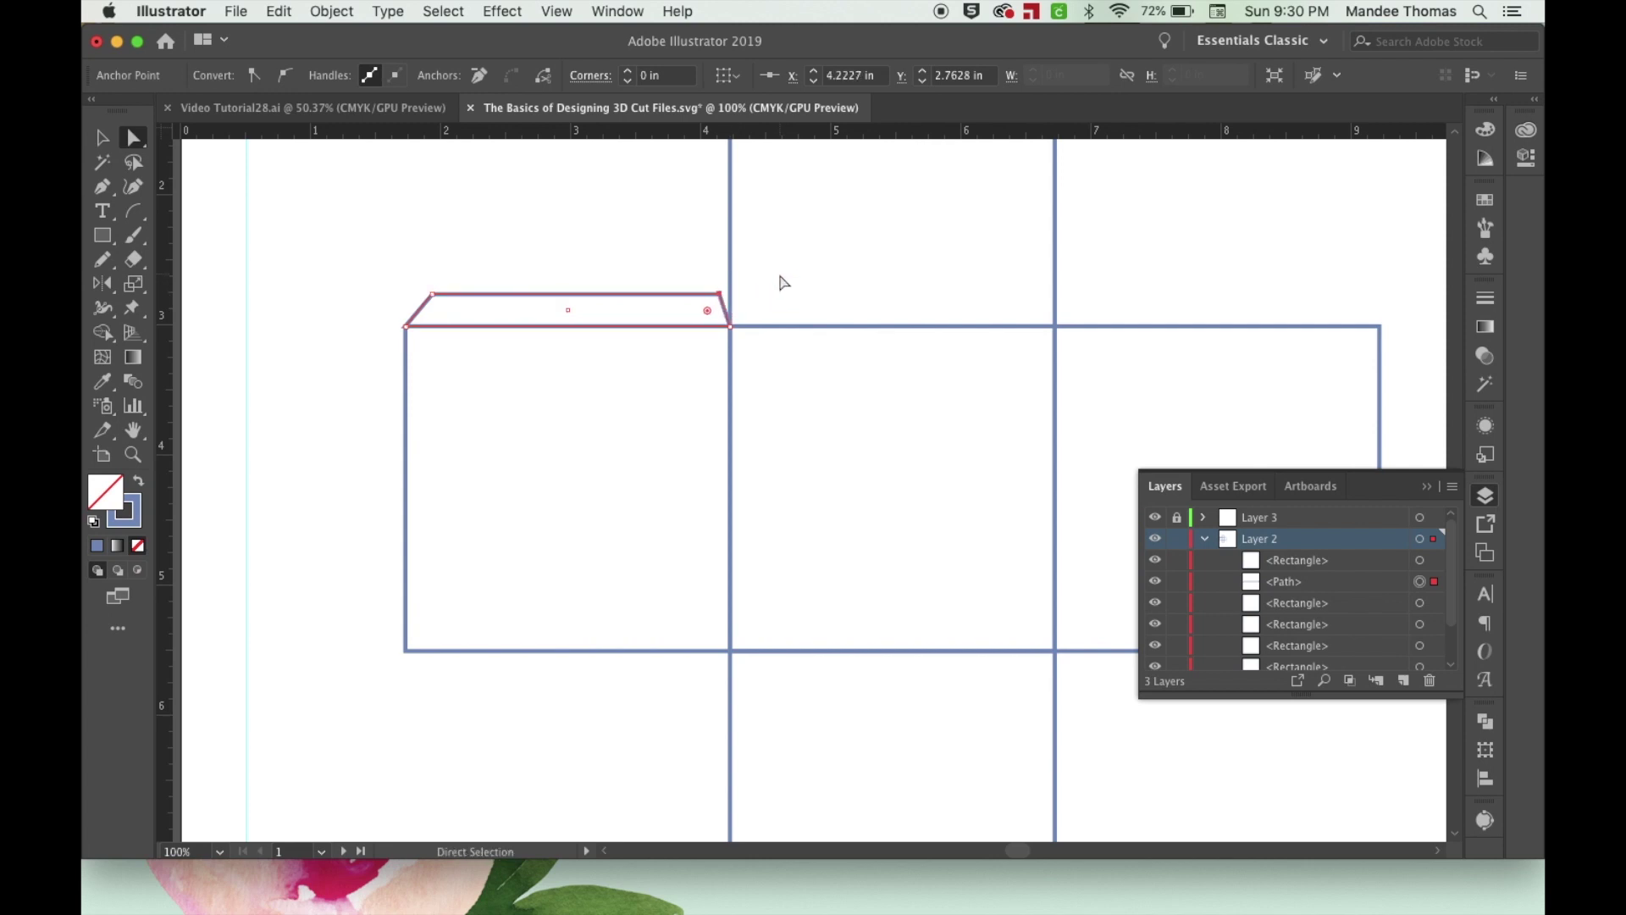
key("Left")
key("Left")
key("Left")
key("Left")
key("Left")
key("Left")
key("Left")
key("Left")
key("Left")
key("Left")
key("Left")
key("Left")
key("Left")
key("Left")
key("Left")
left_click(783, 282)
Duplicate the angled tab onto the top edge of the right square.
key("v")
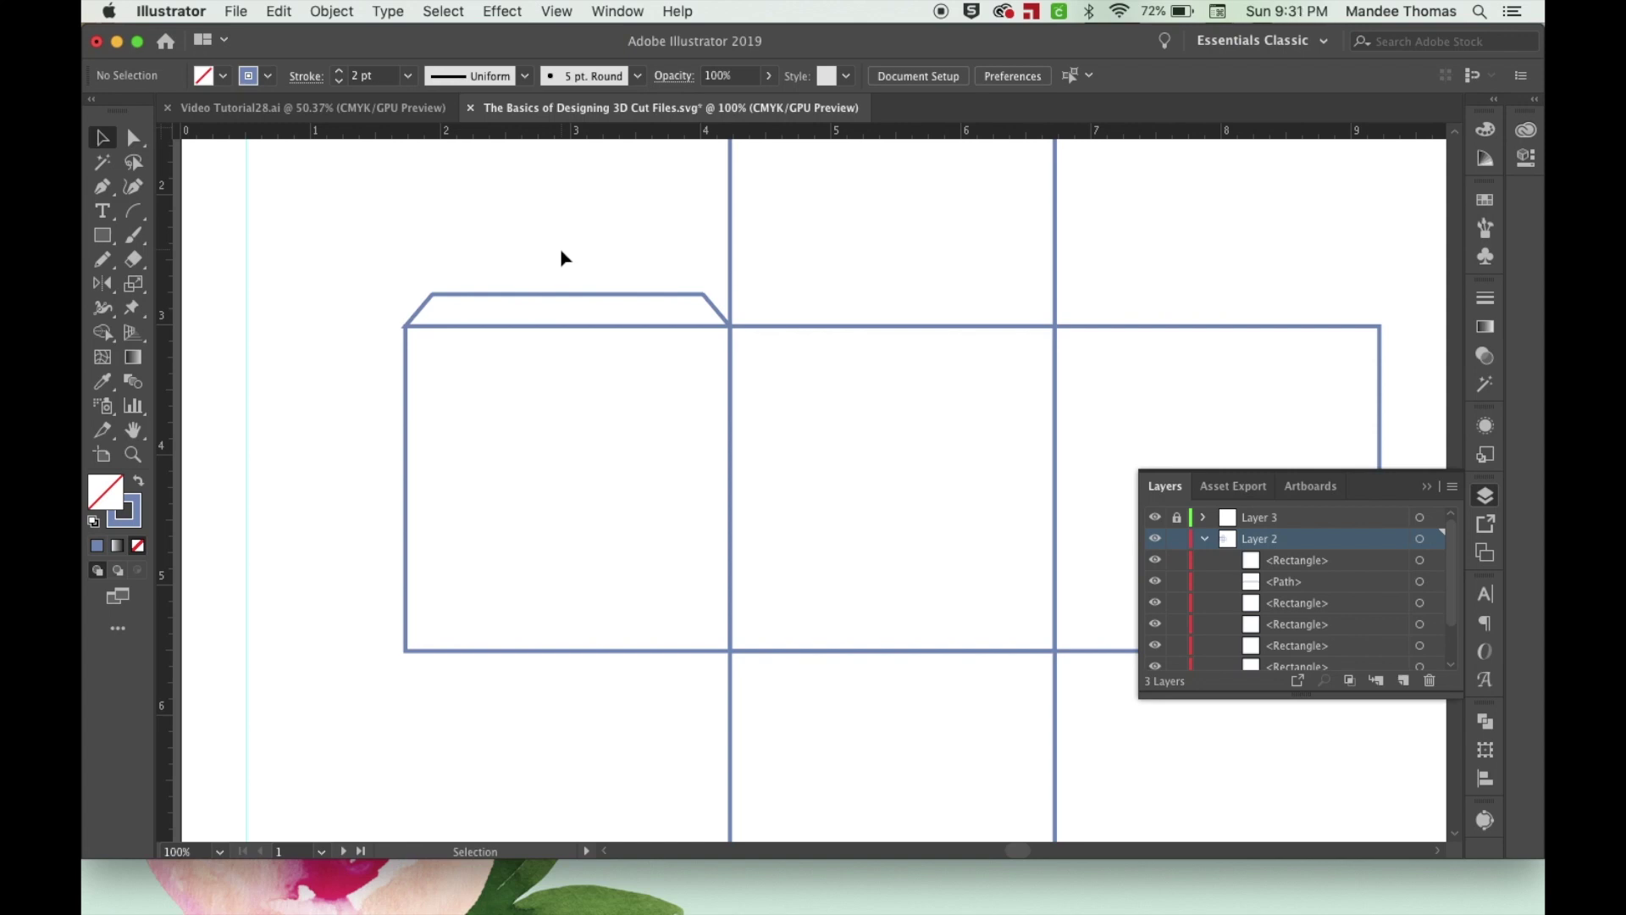
left_click(576, 296)
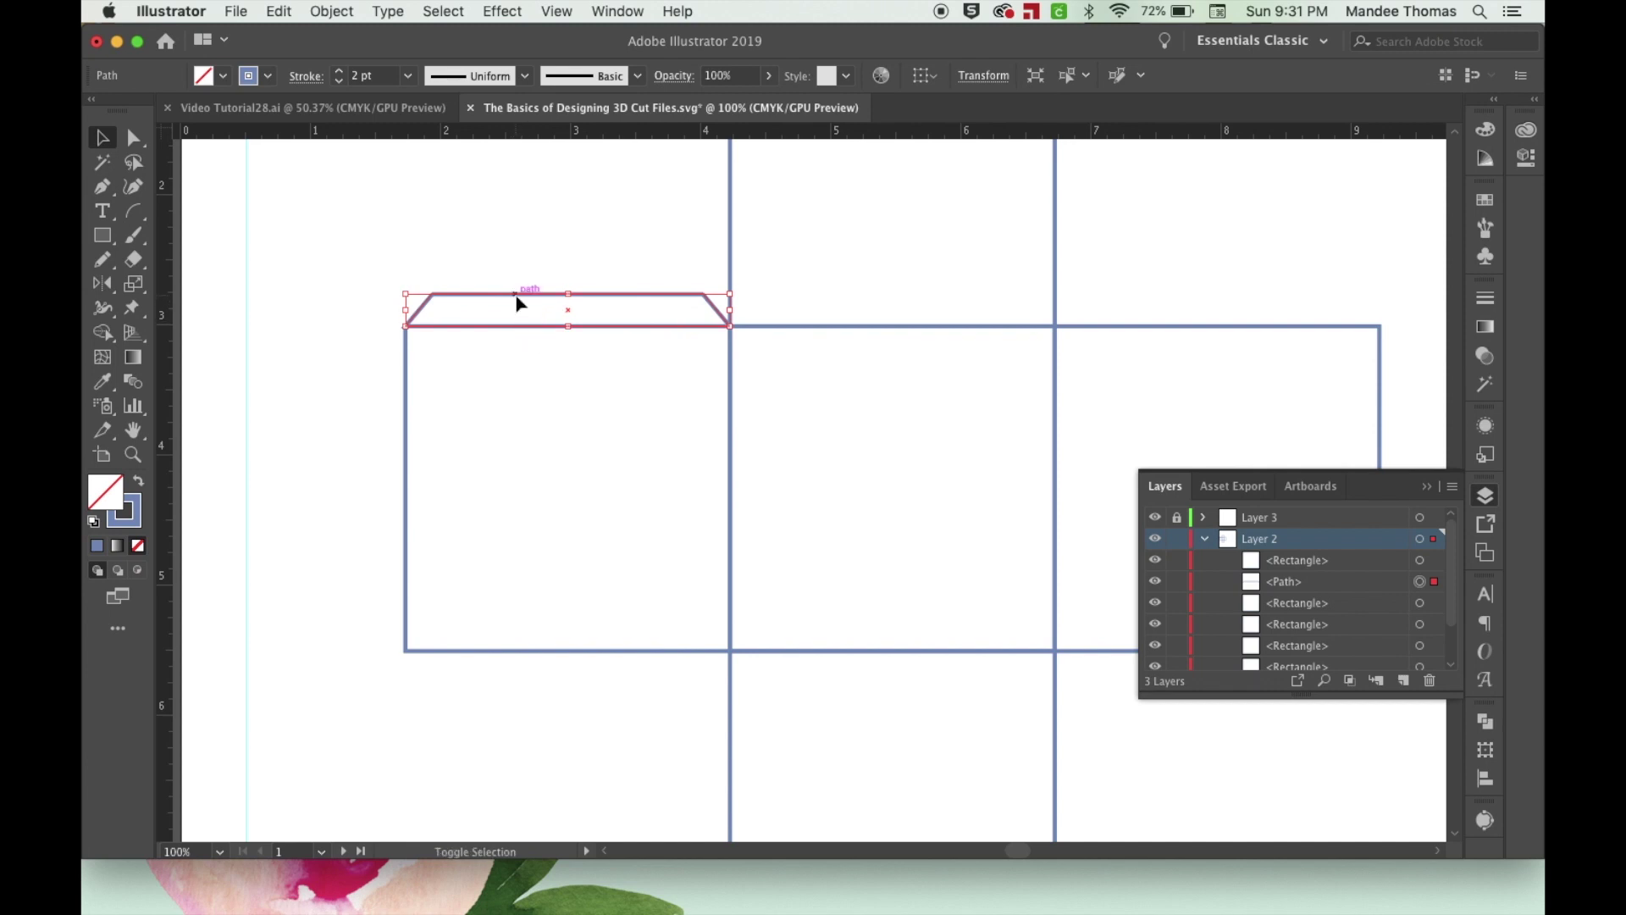
left_click_drag(622, 305, 1266, 300)
Duplicate both top tabs together and place the copies upside down along the bottom edges of the left and right squares.
left_click(663, 302, "shift")
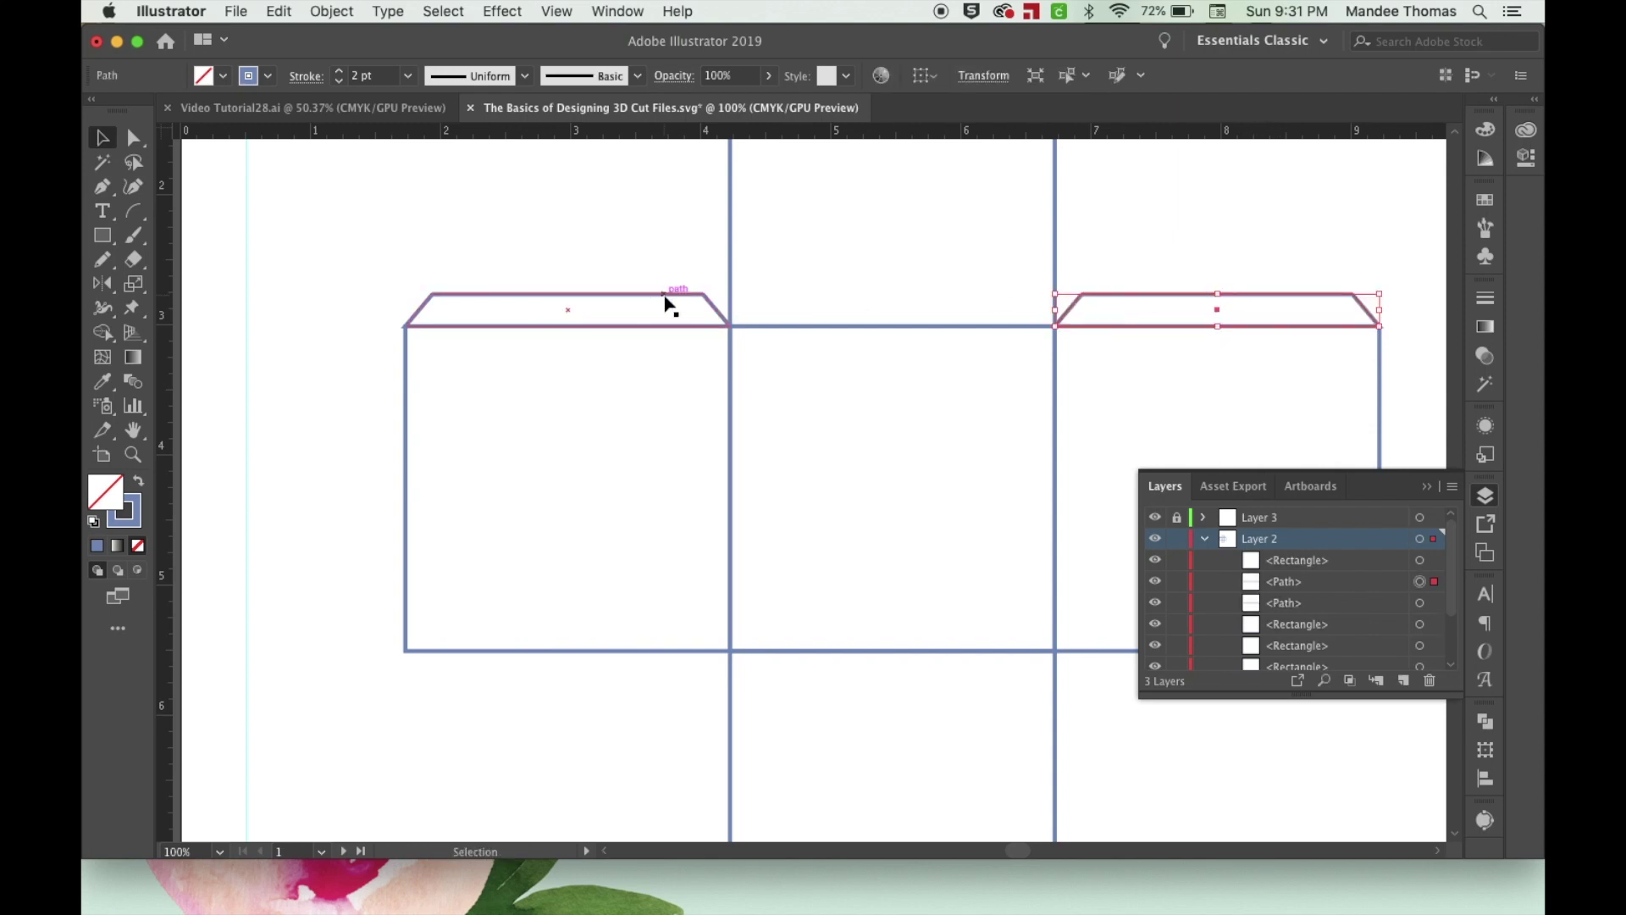
key("super+minus")
left_click_drag(710, 425, 659, 263)
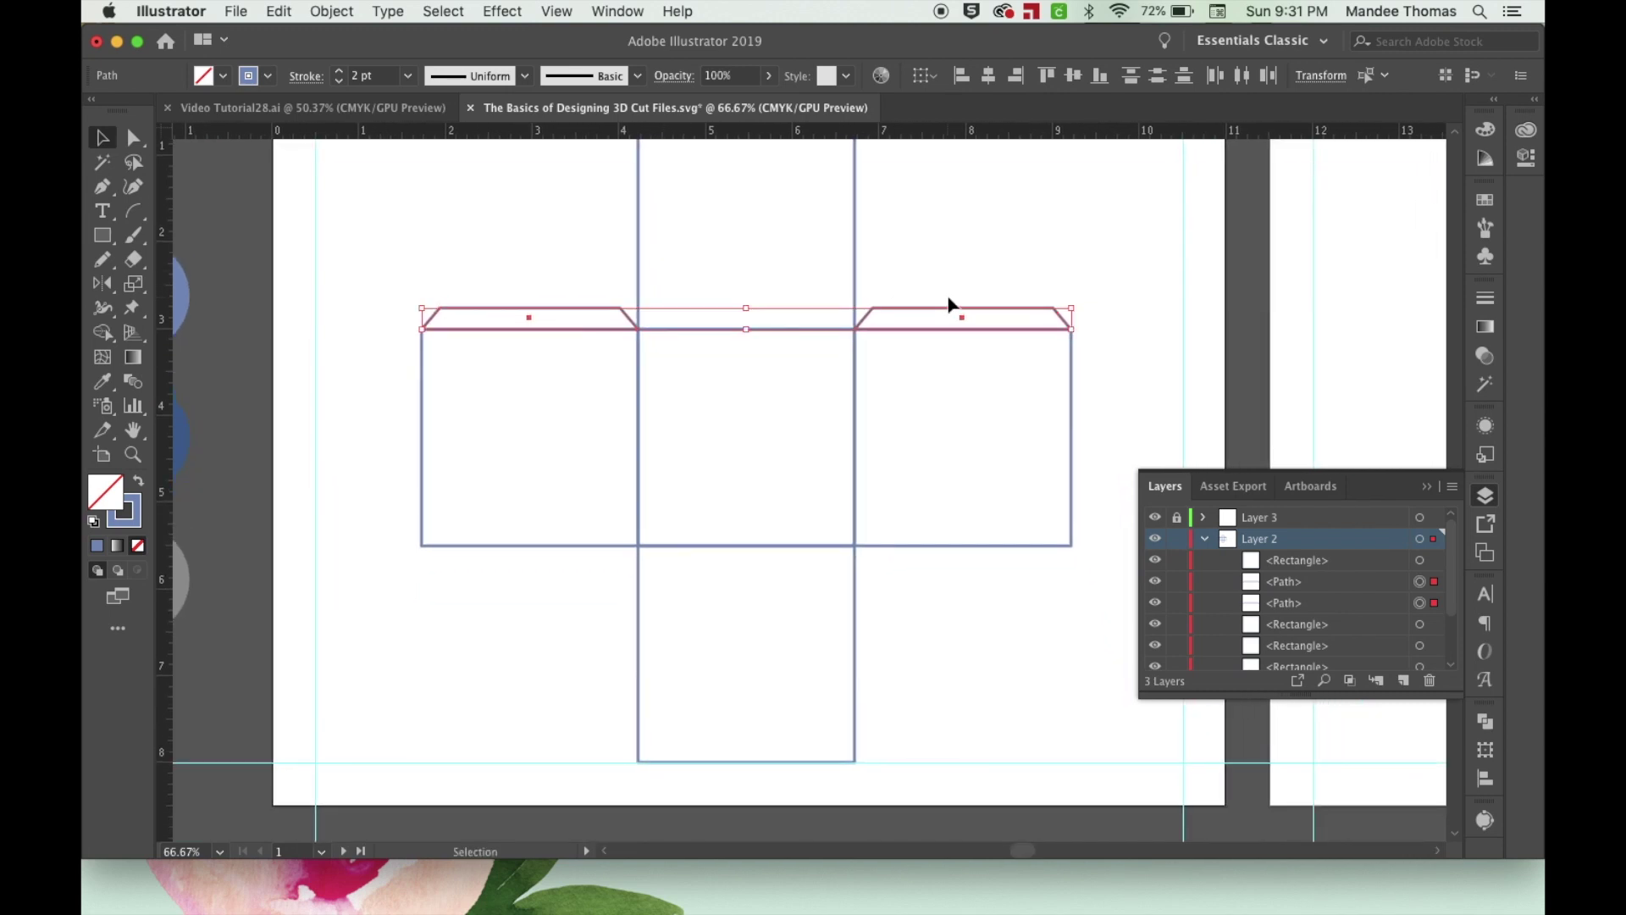
key("a")
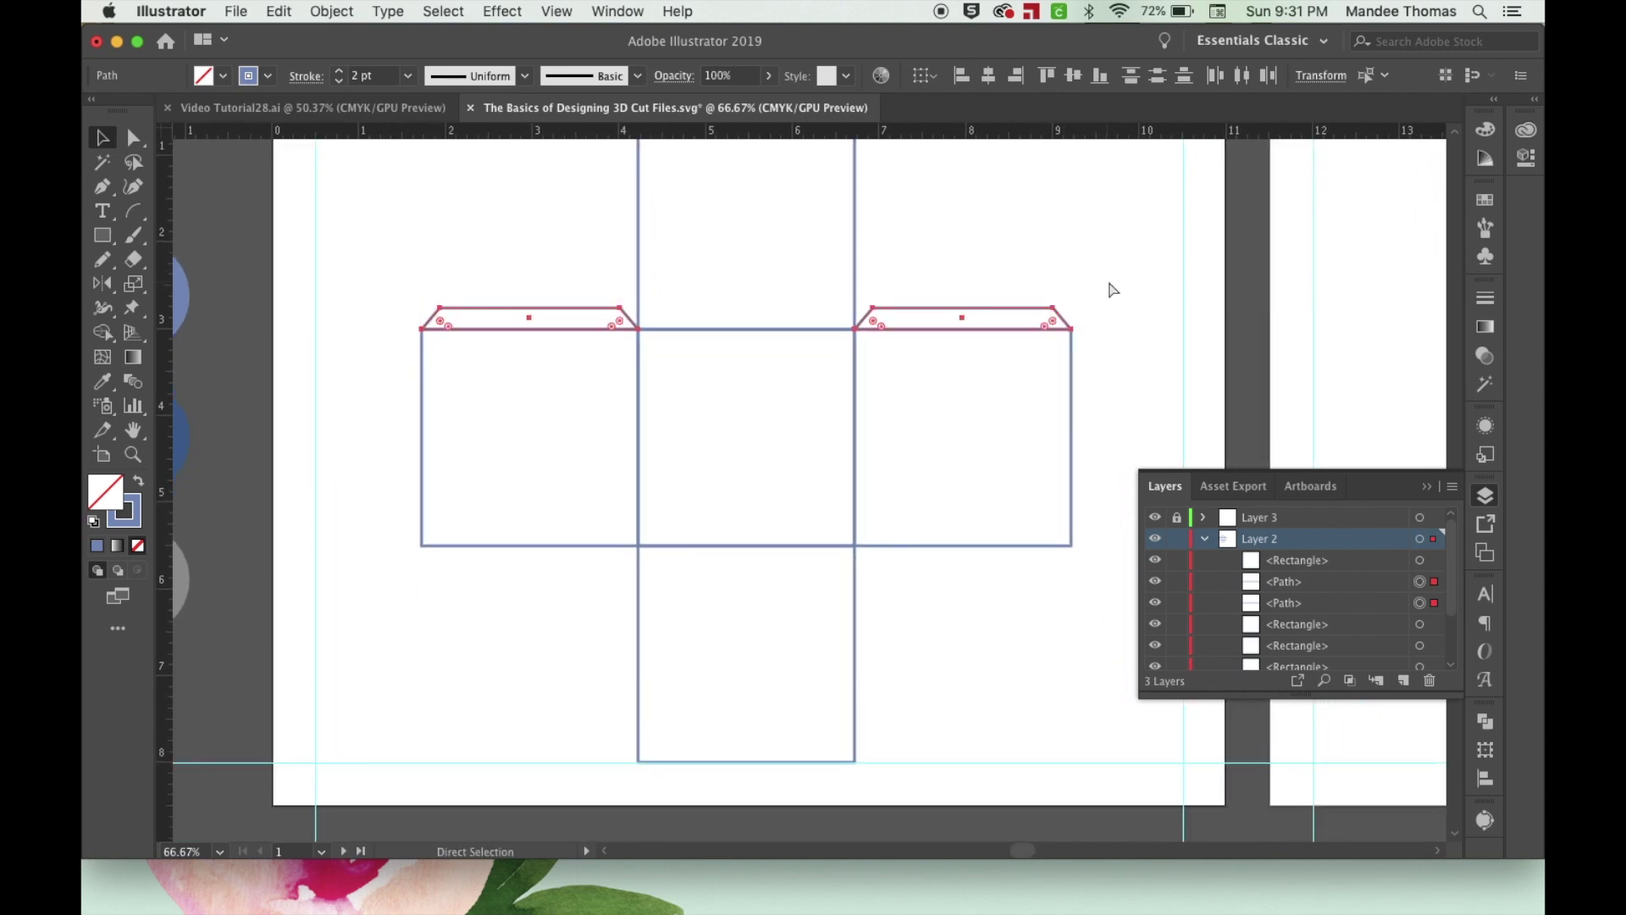
key("v")
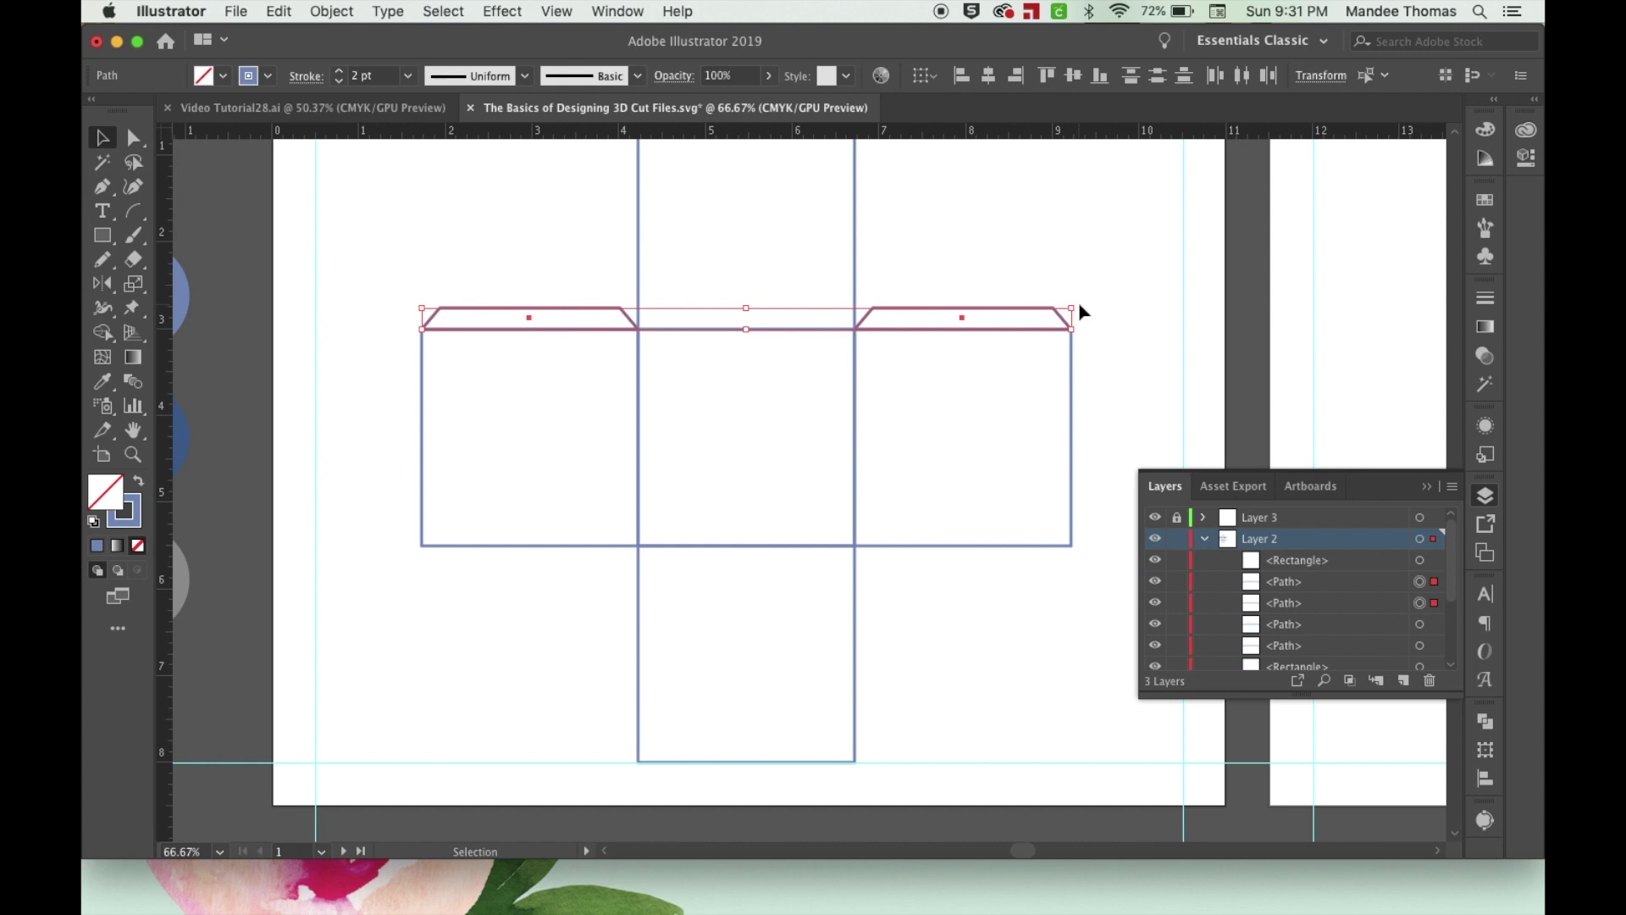
left_click_drag(1079, 299, 604, 549)
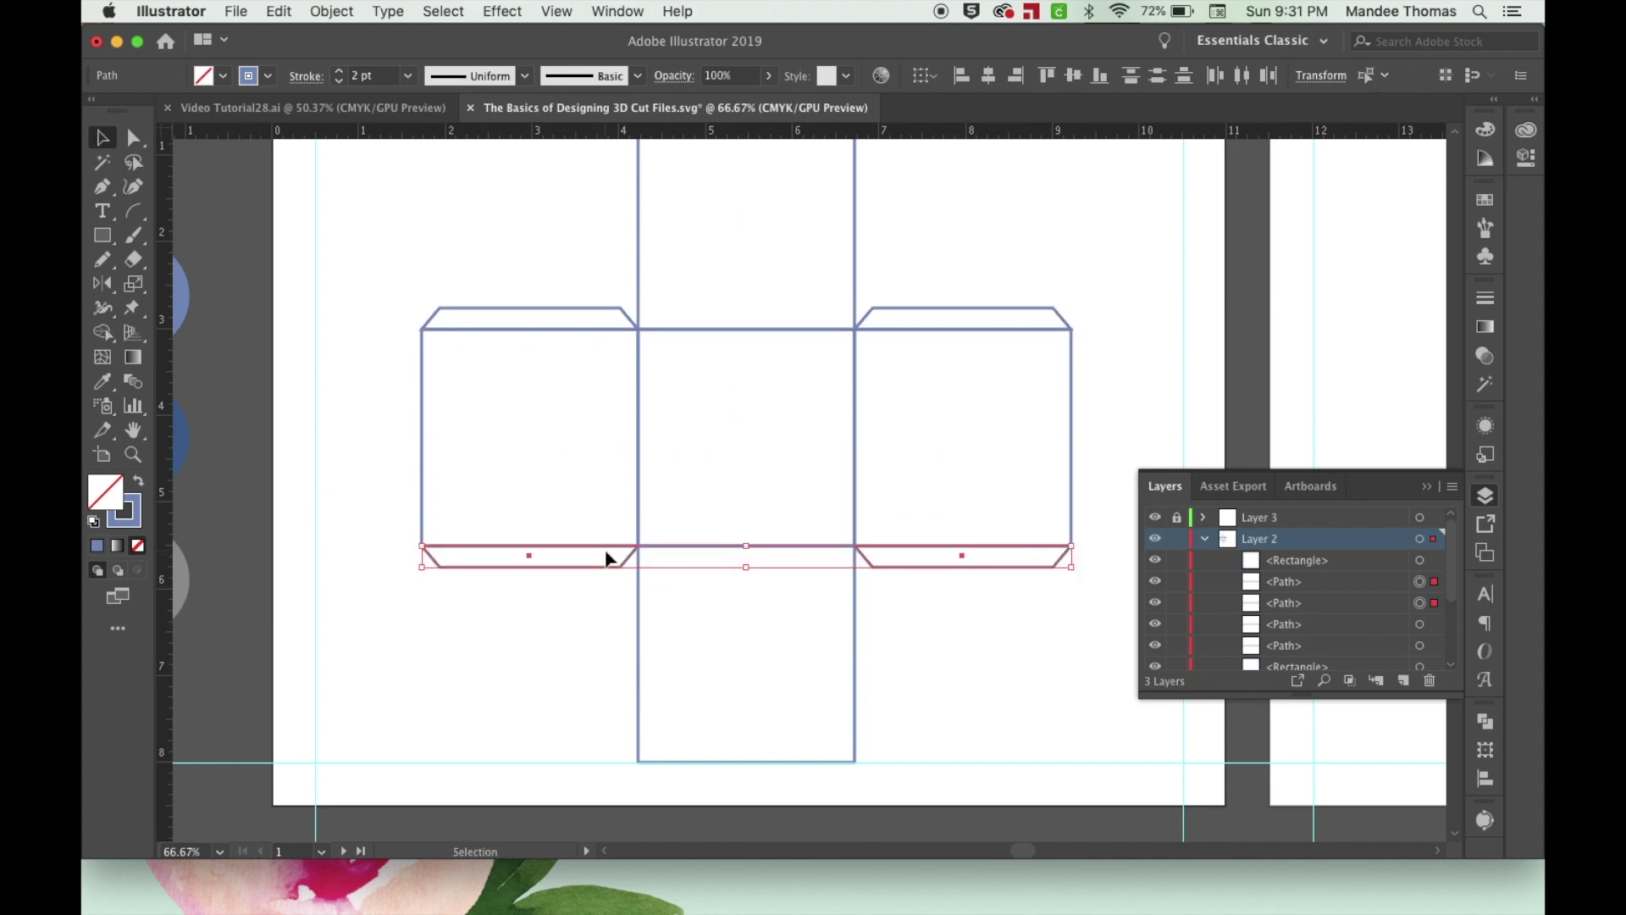
left_click(609, 410)
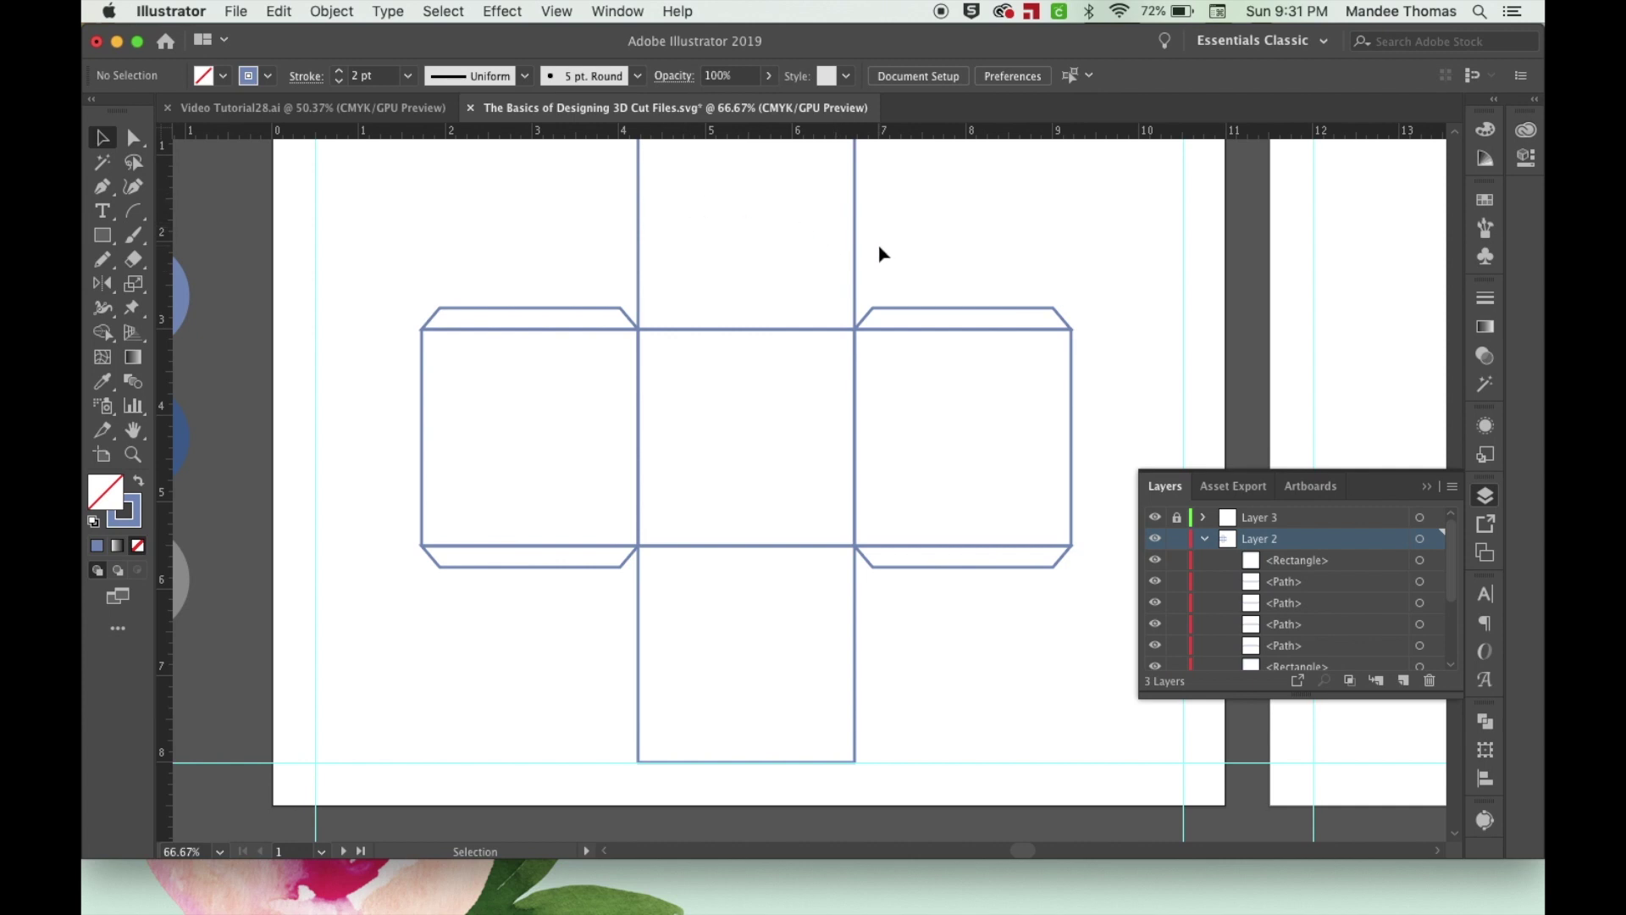
Group all the box squares and glue tabs into one object.
scroll(881, 245, "down", 1)
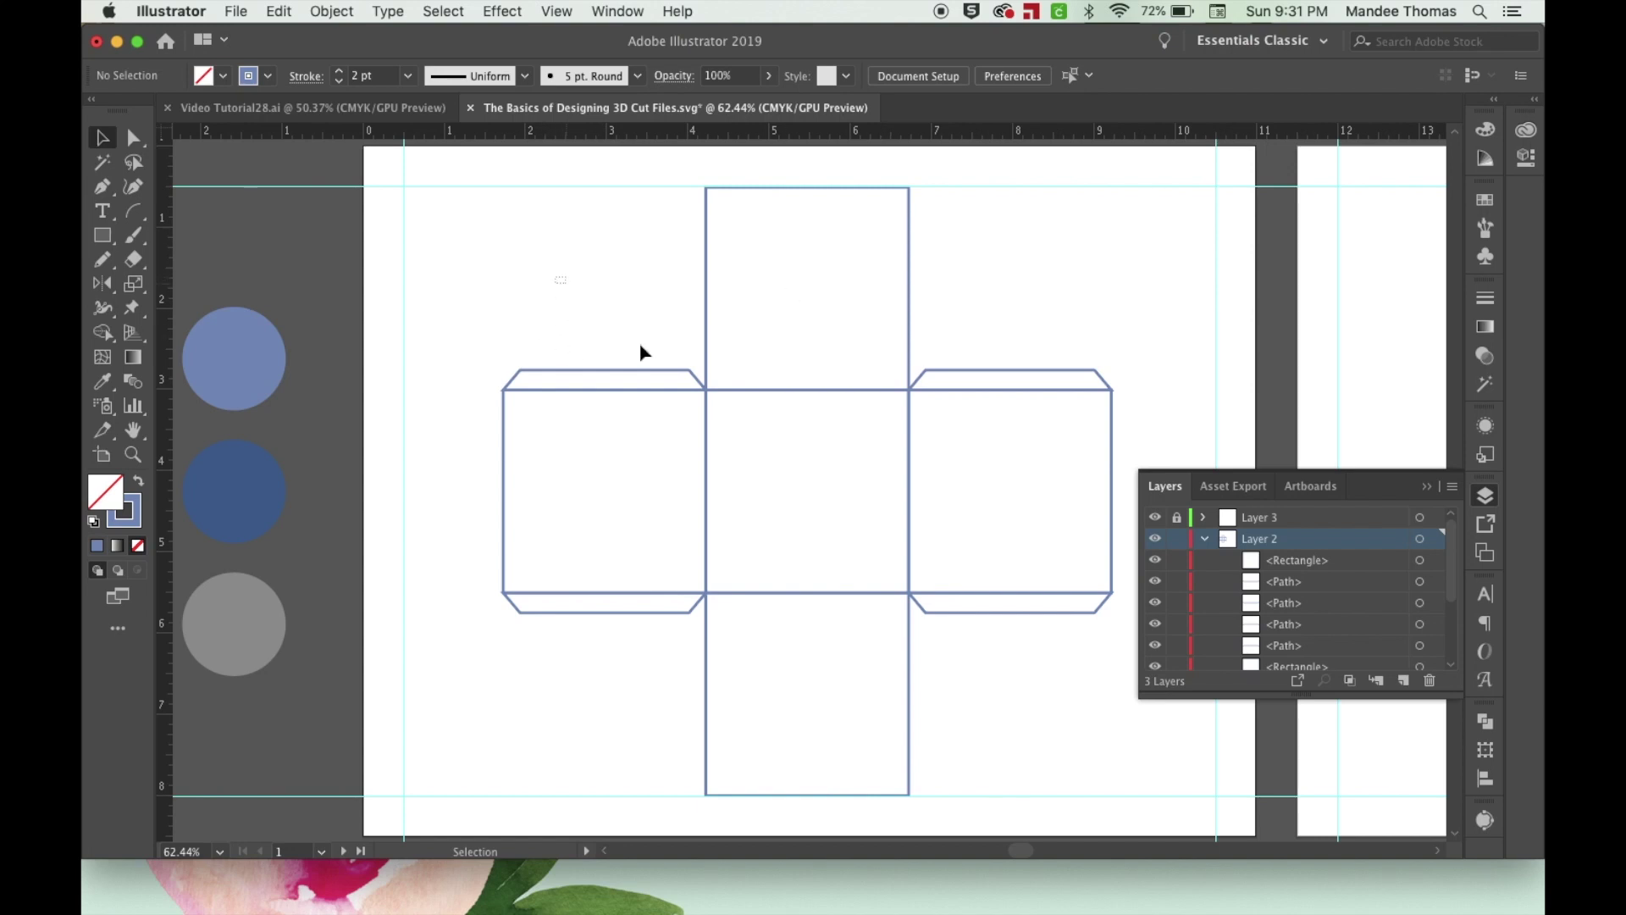
left_click_drag(556, 280, 1114, 787)
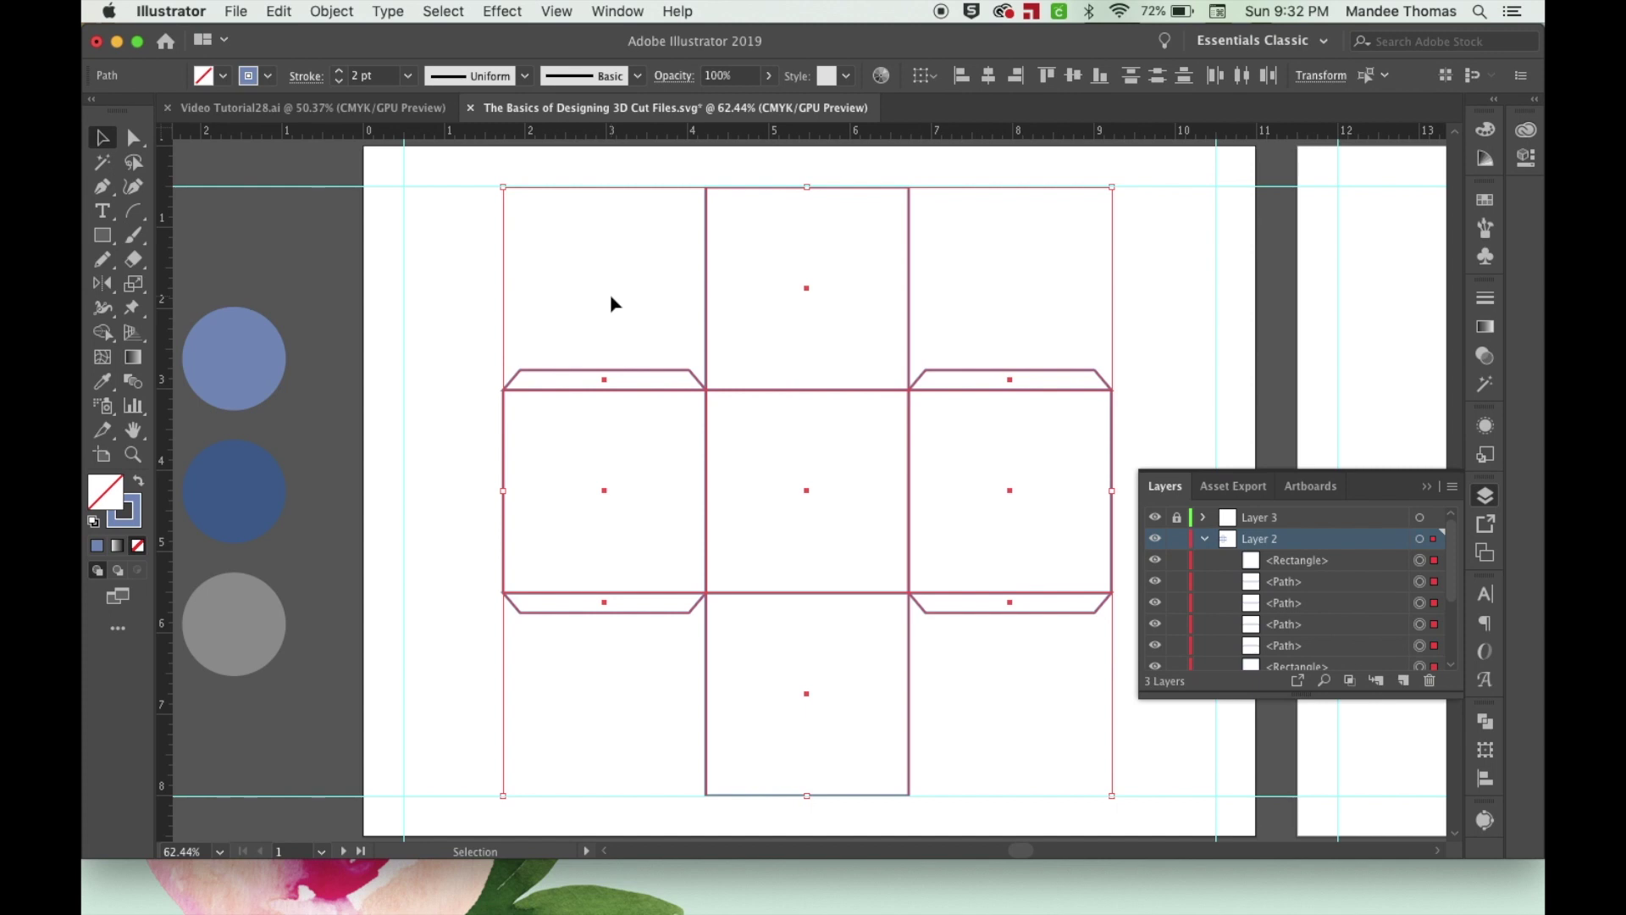
key("super+g")
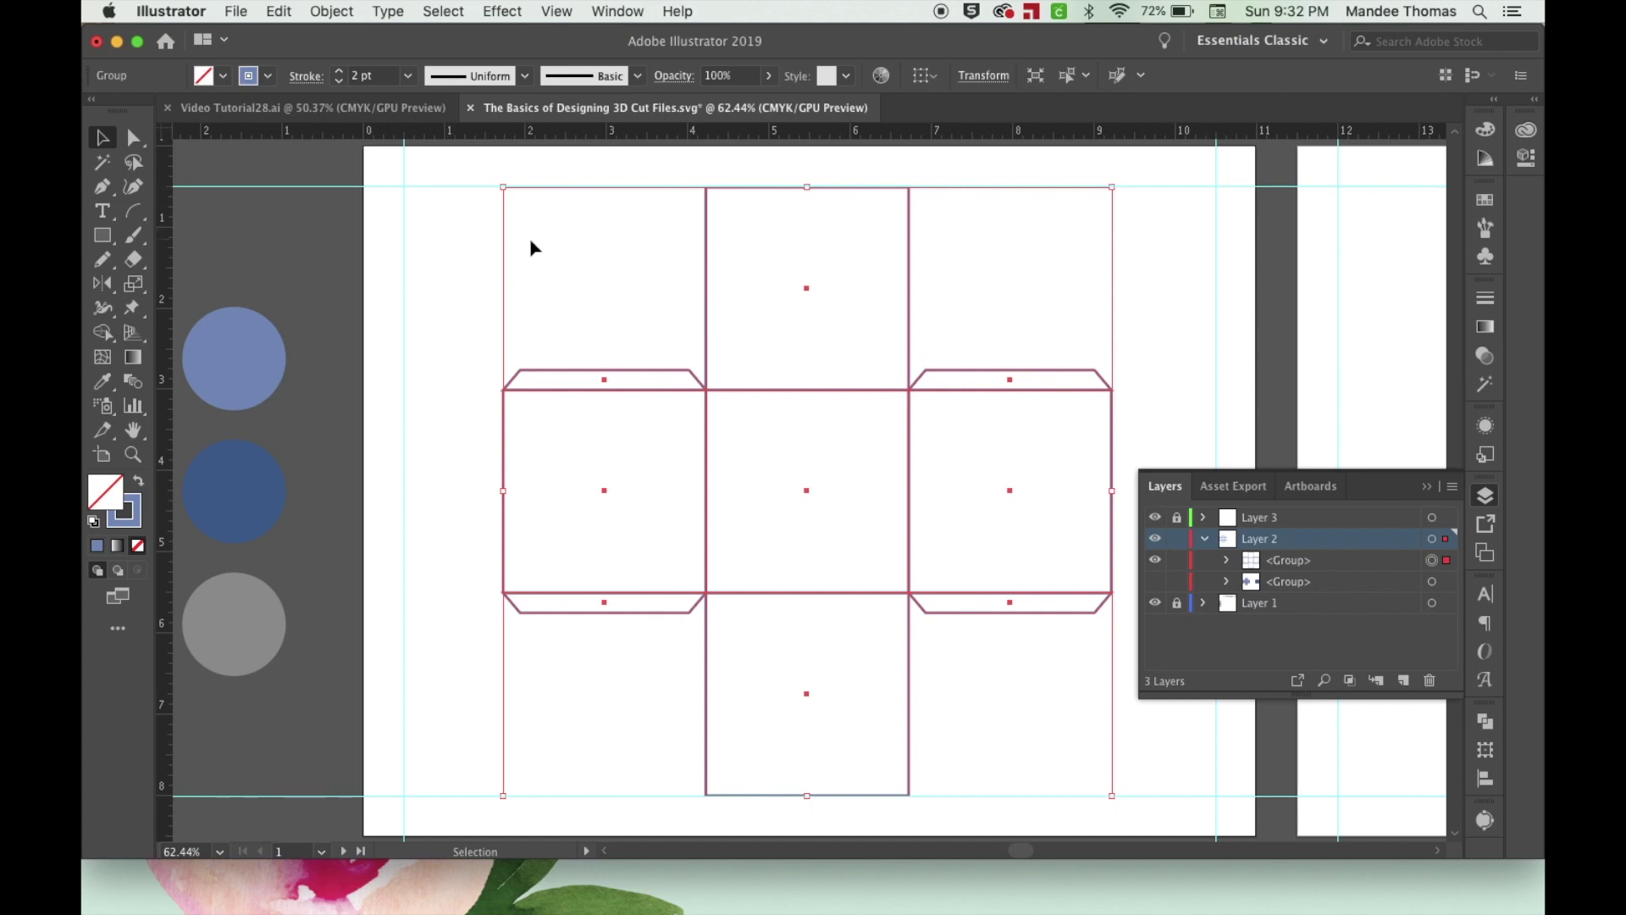
left_click(555, 272)
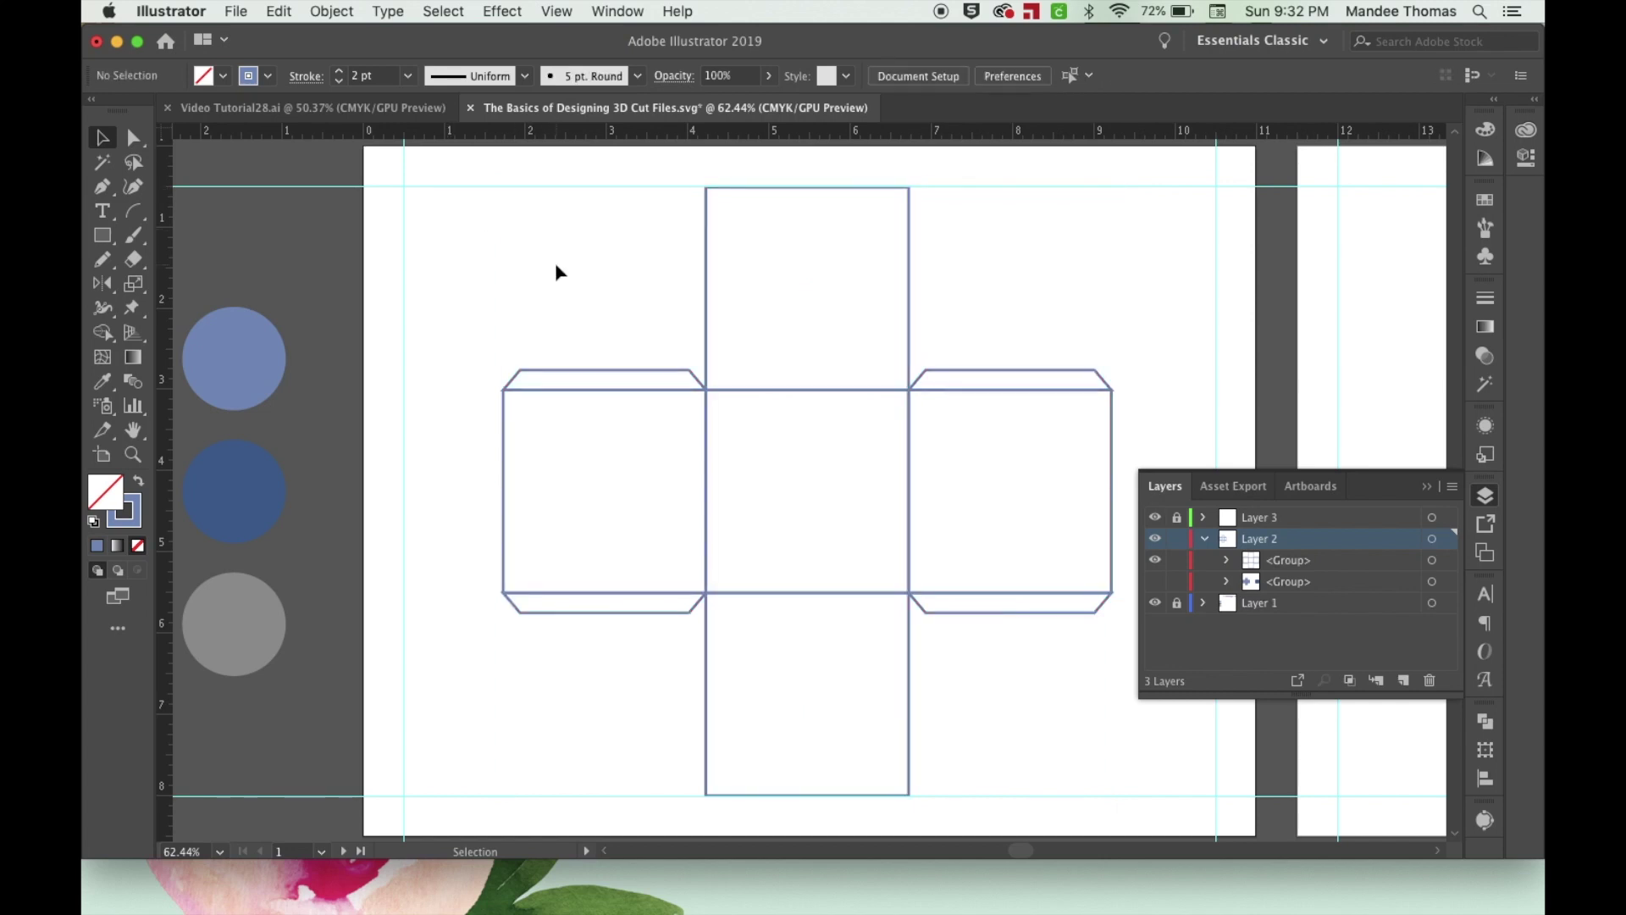
Choose the Line Segment tool and set a gray stroke with no fill, sampling the color from the gray circle.
left_click(134, 213)
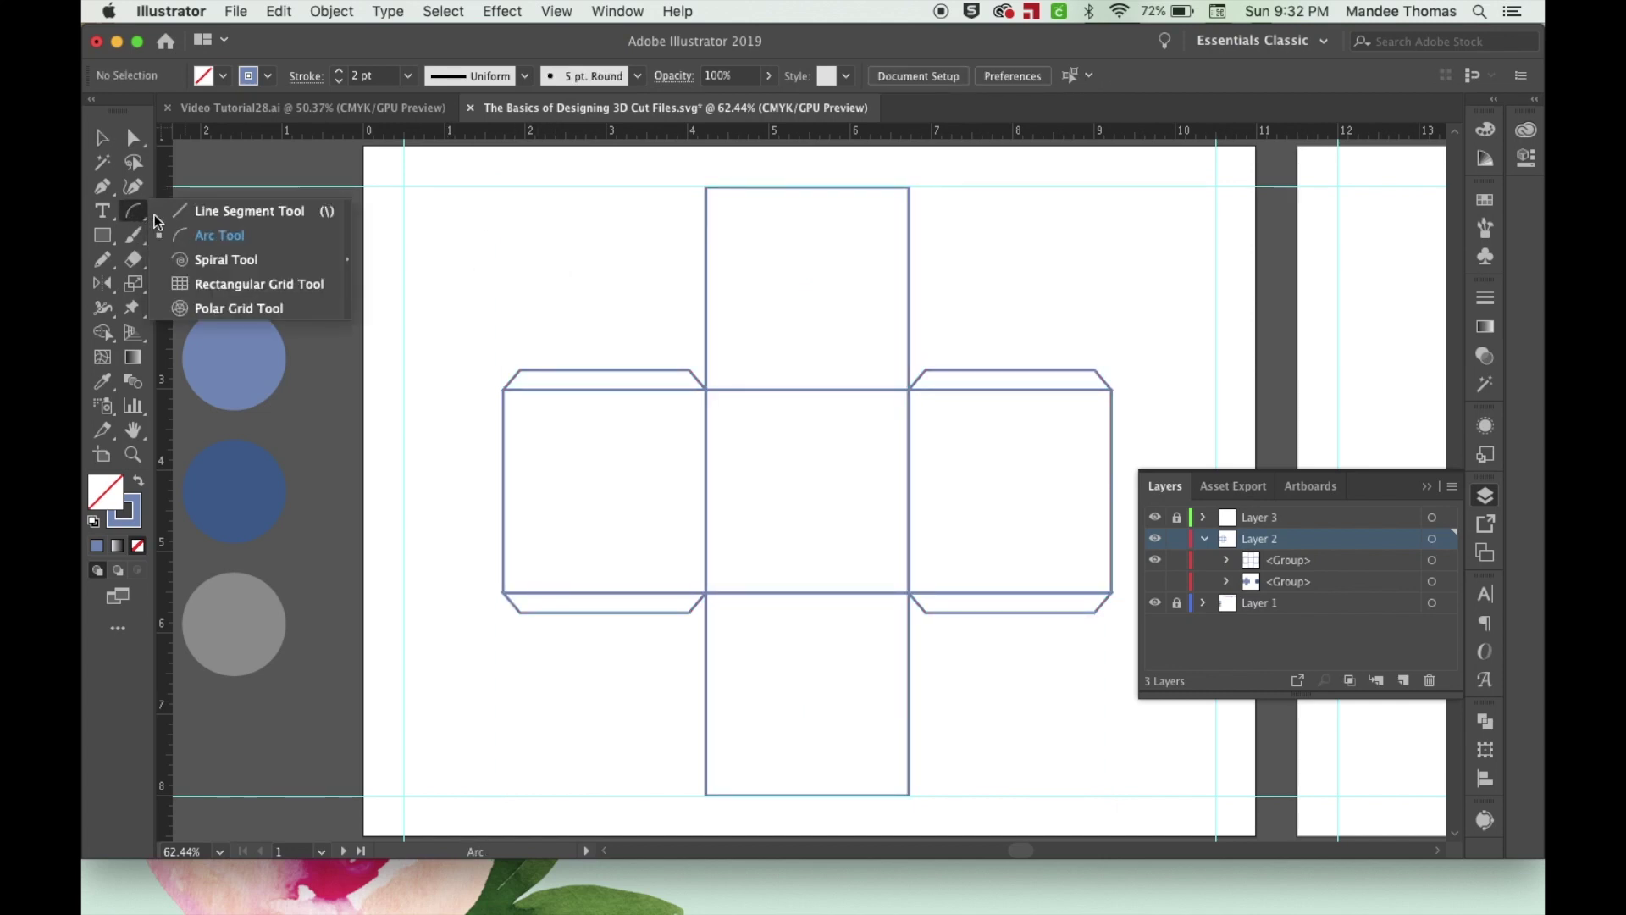
left_click(307, 215)
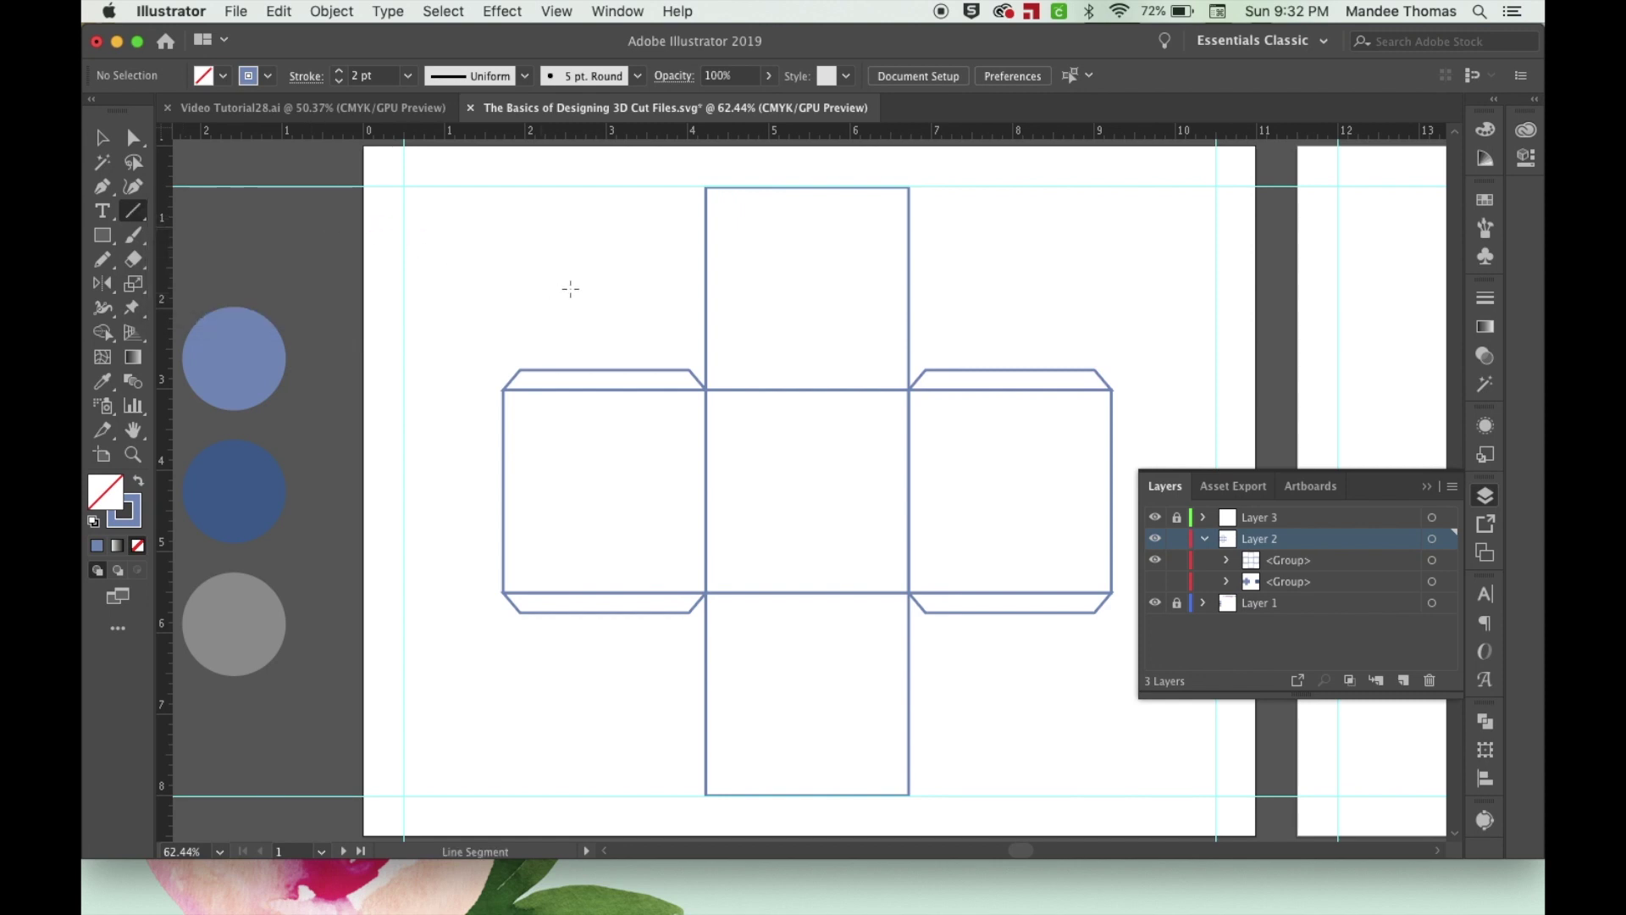
key("i")
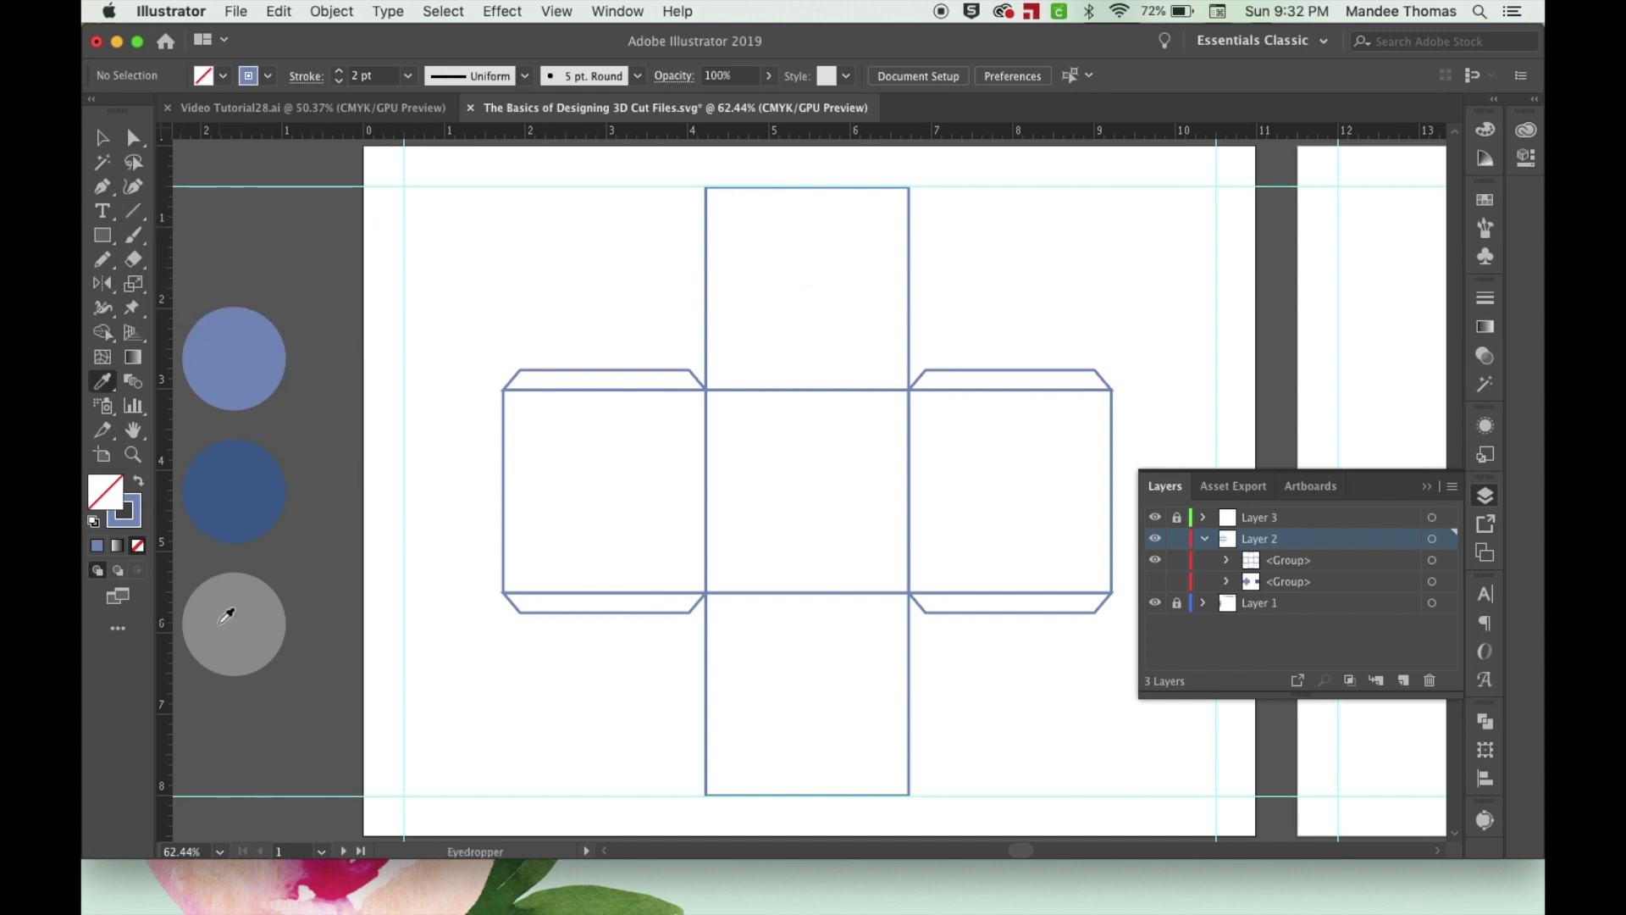
left_click(241, 610)
key("v")
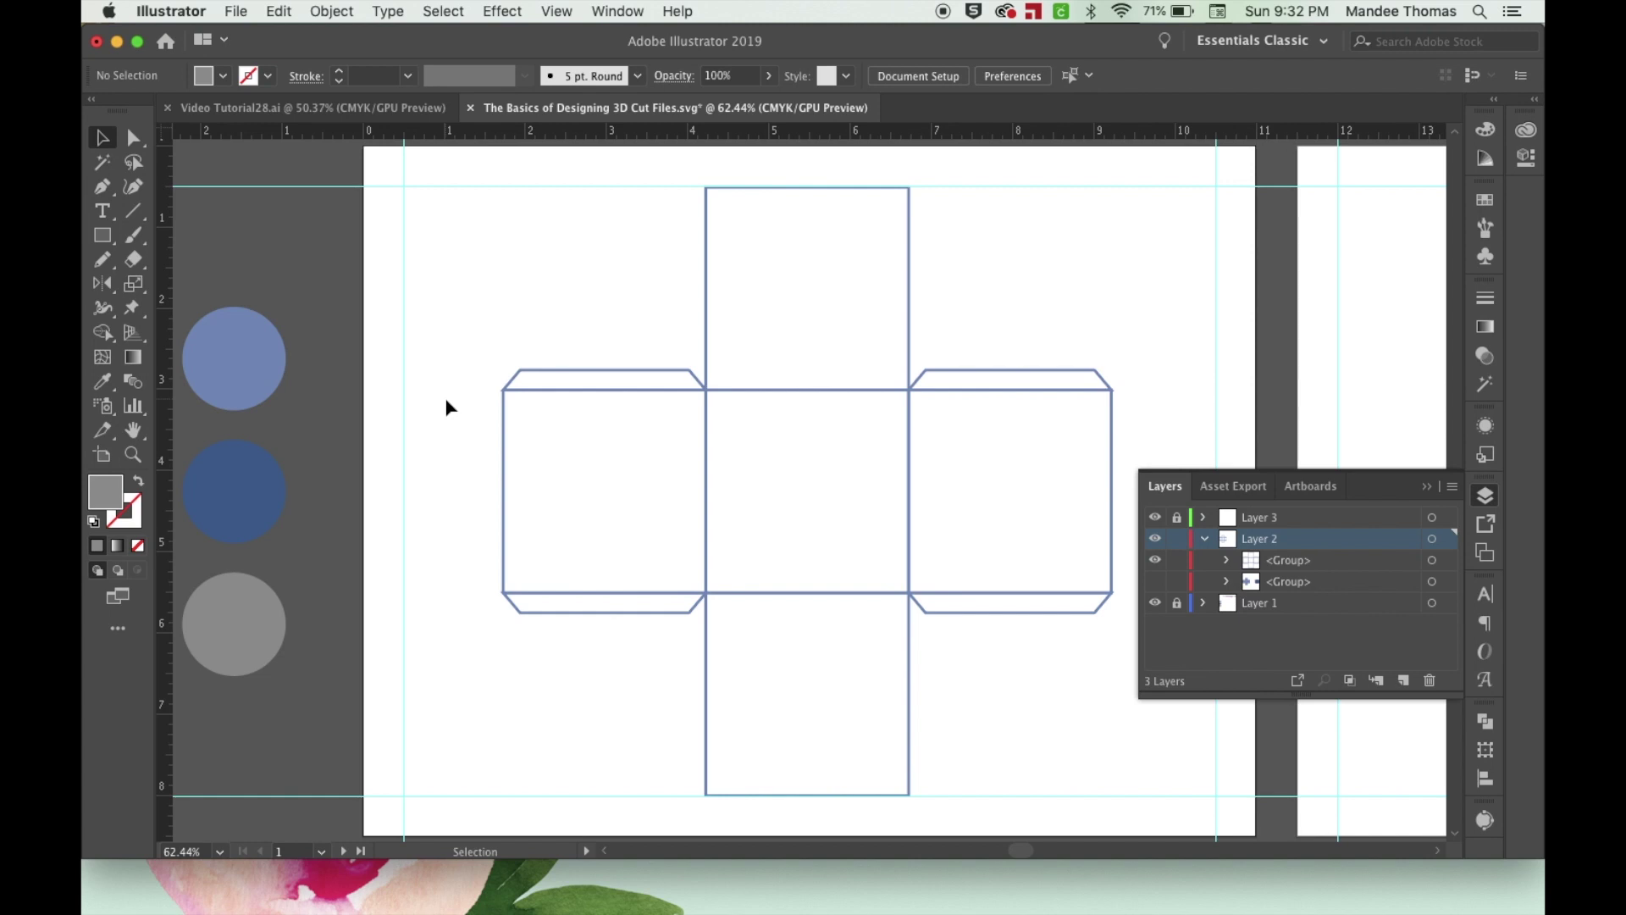
left_click(138, 481)
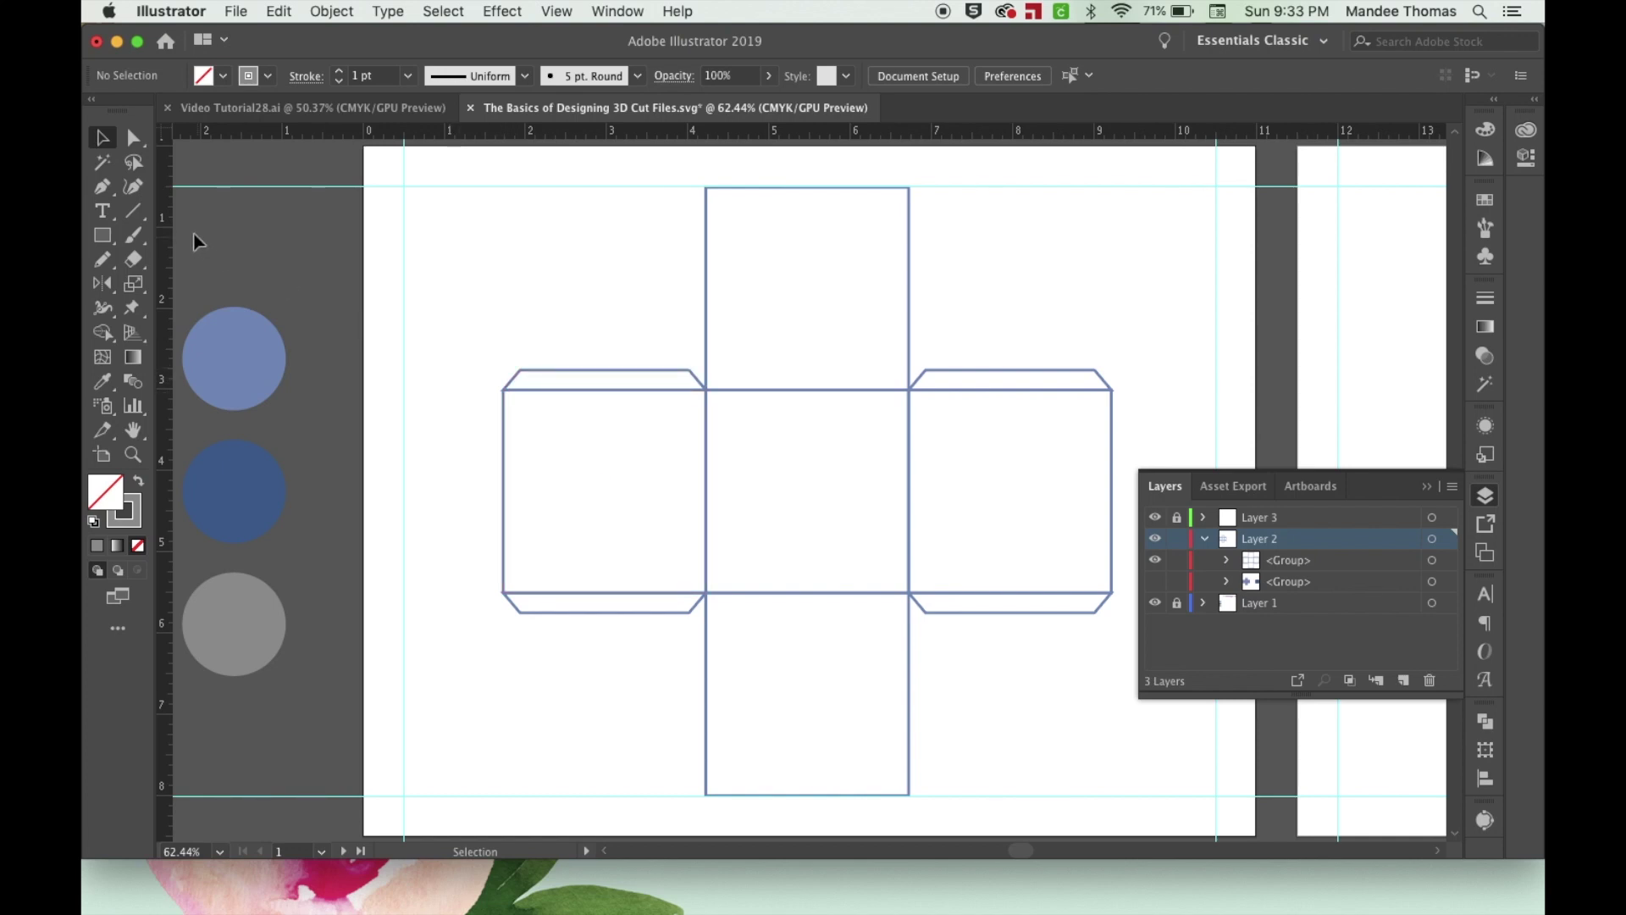
Draw gray score lines along the top and bottom edges of the left square, where its tabs attach.
left_click(133, 210)
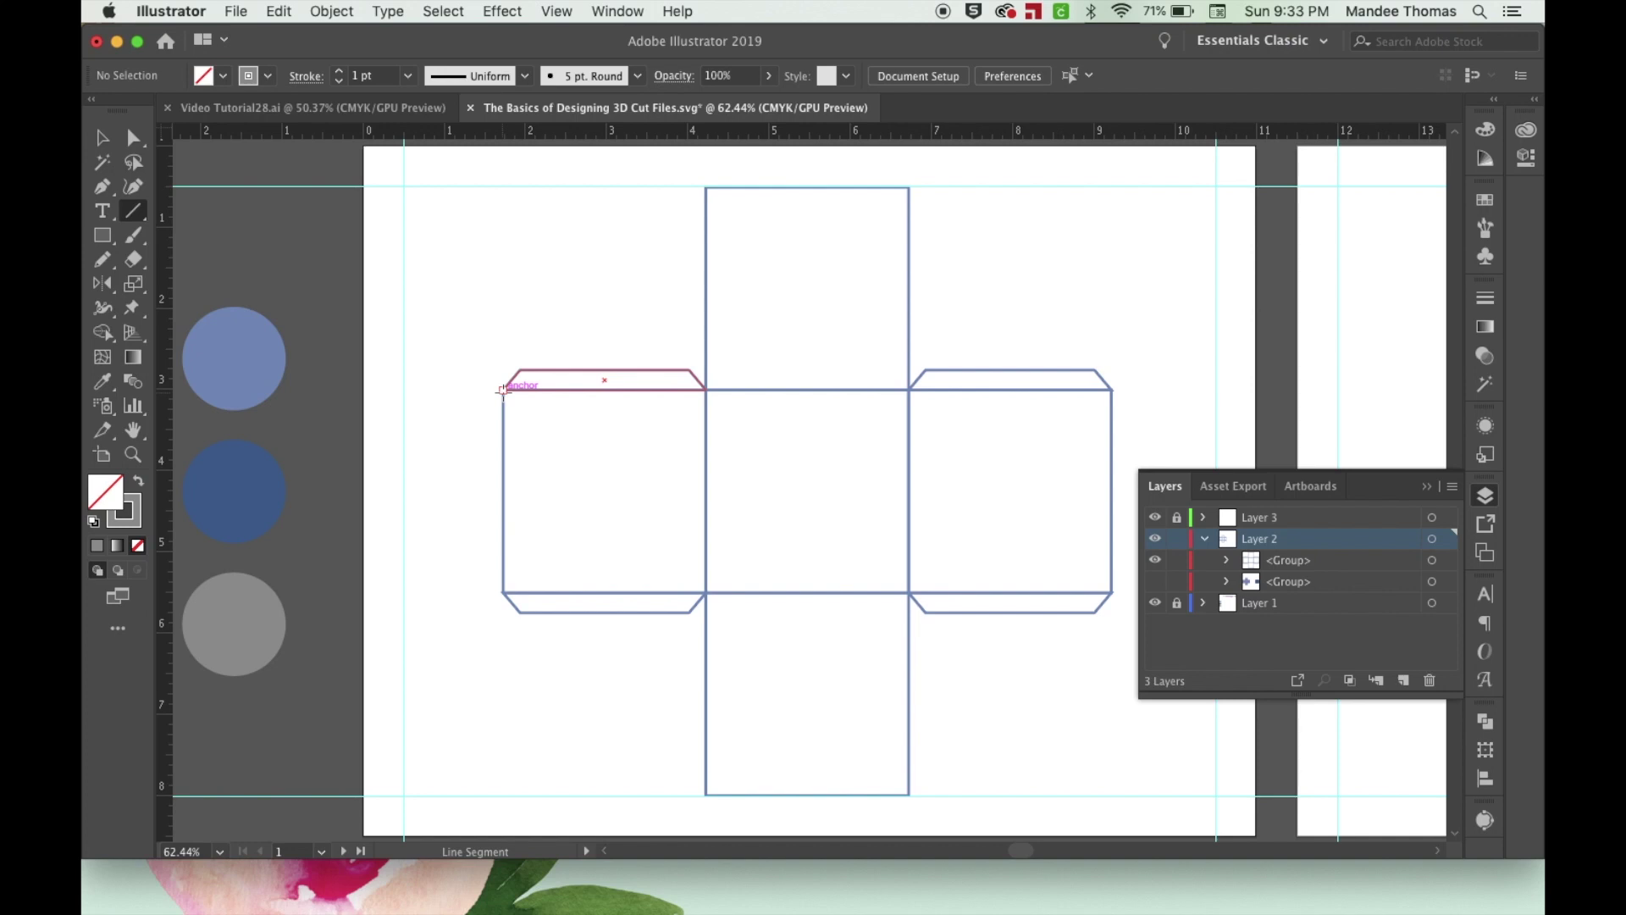
mouse_move(502, 389)
left_mouse_down()
mouse_move(752, 390)
mouse_move(708, 389)
left_mouse_up()
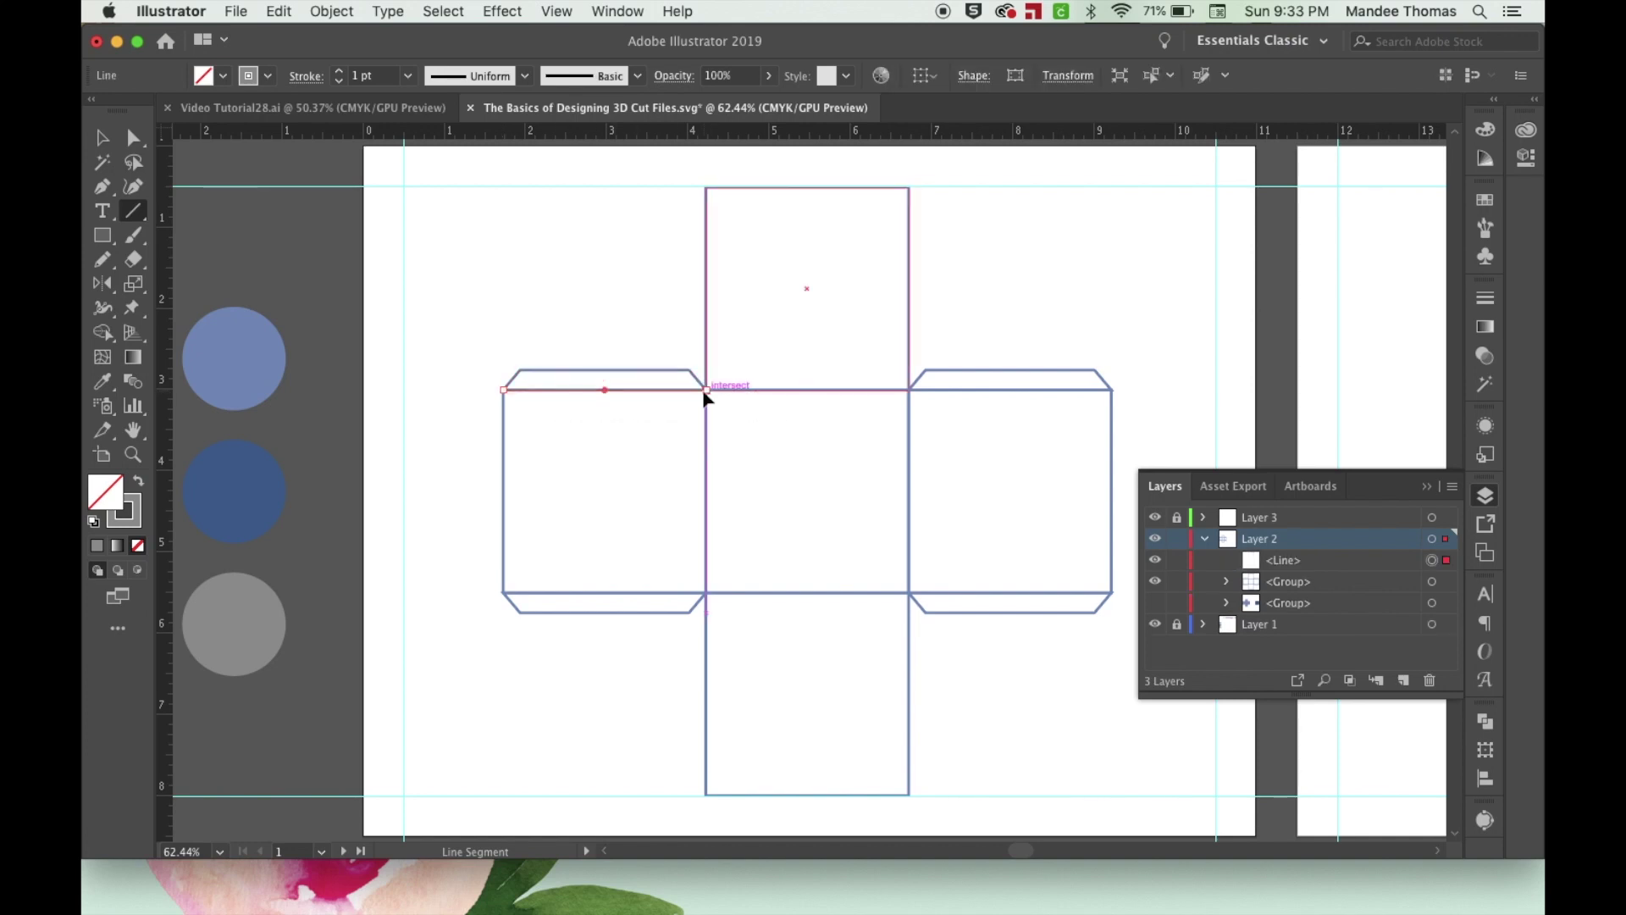
left_click_drag(503, 592, 707, 592)
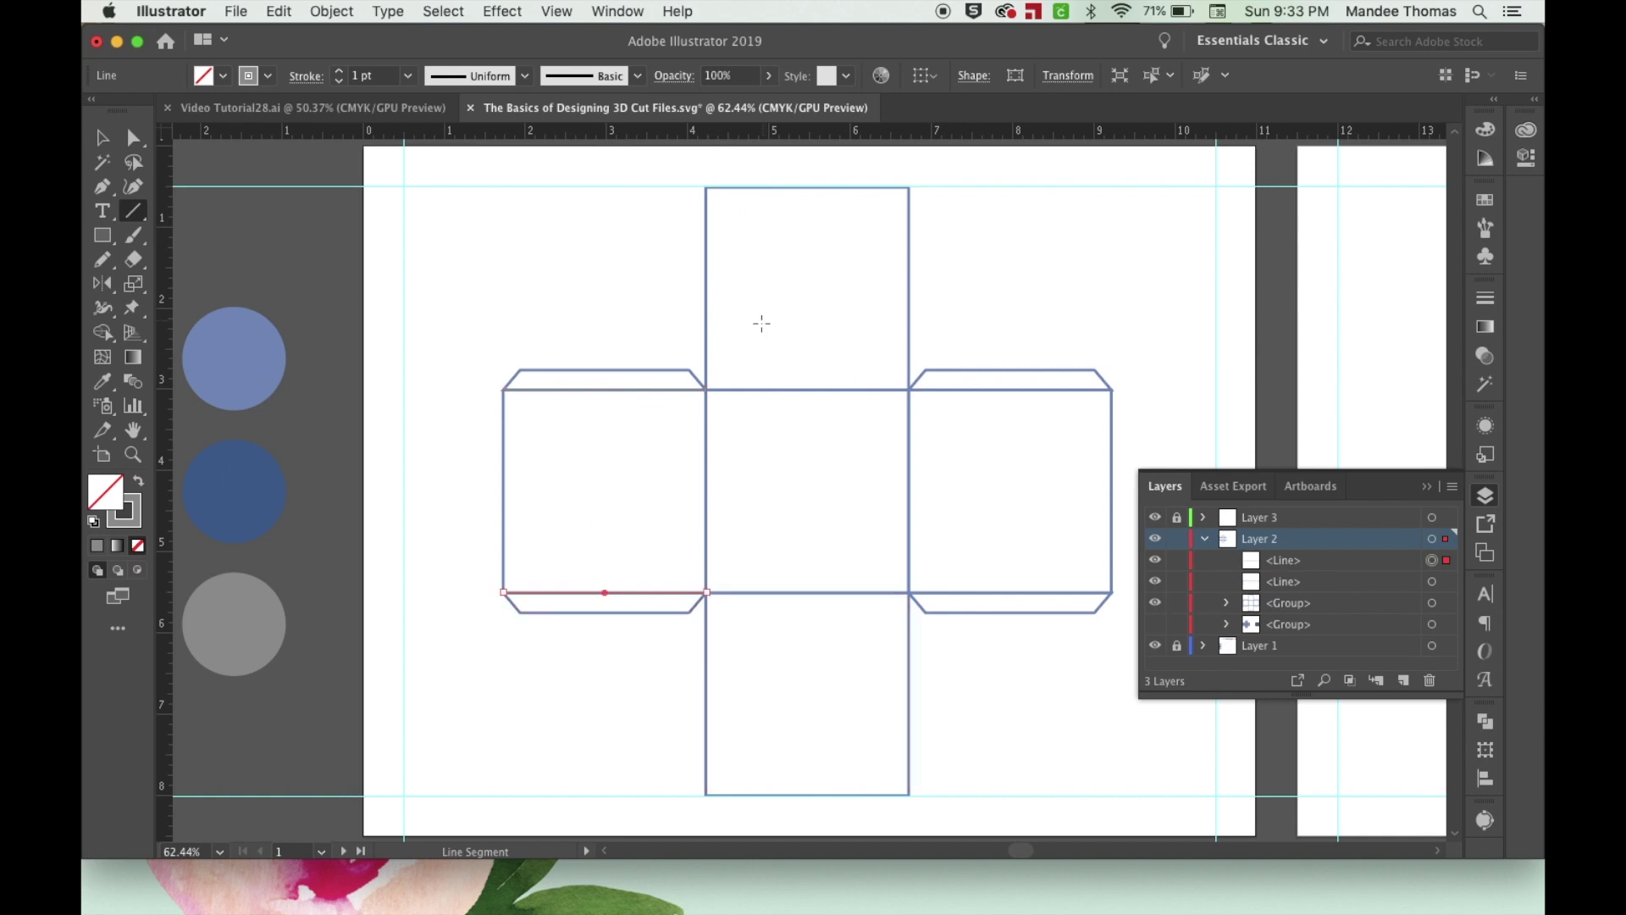
Draw gray score lines along the edges of the center square where it meets the neighbouring squares.
left_click_drag(707, 390, 708, 592)
key("super+shift+a")
mouse_move(707, 390)
left_mouse_down()
mouse_move(909, 389)
mouse_move(909, 592)
left_mouse_up()
key("super+shift+a")
key("super+shift+a")
left_click_drag(708, 592, 909, 592)
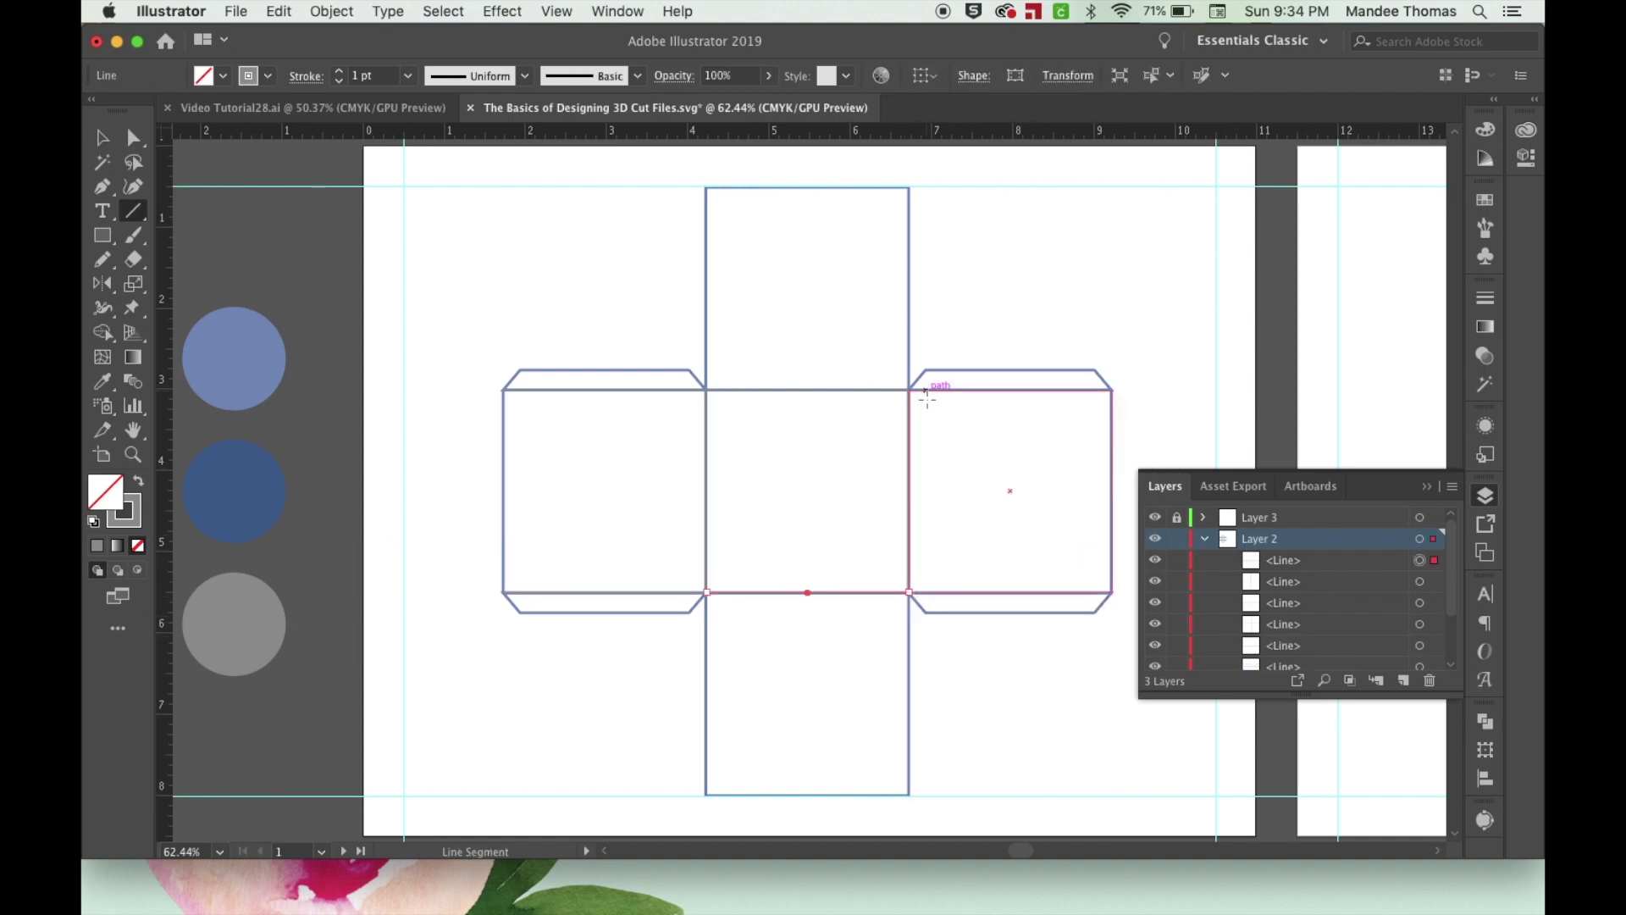
Draw gray score lines along the top and bottom edges of the right square.
left_click_drag(909, 390, 1112, 389)
left_click_drag(1109, 584, 1112, 592)
key("v")
left_click(1181, 346)
Hide the box outline group briefly to check the score lines on their own, and show it again.
key("super+a")
scroll(1229, 594, "down", 2)
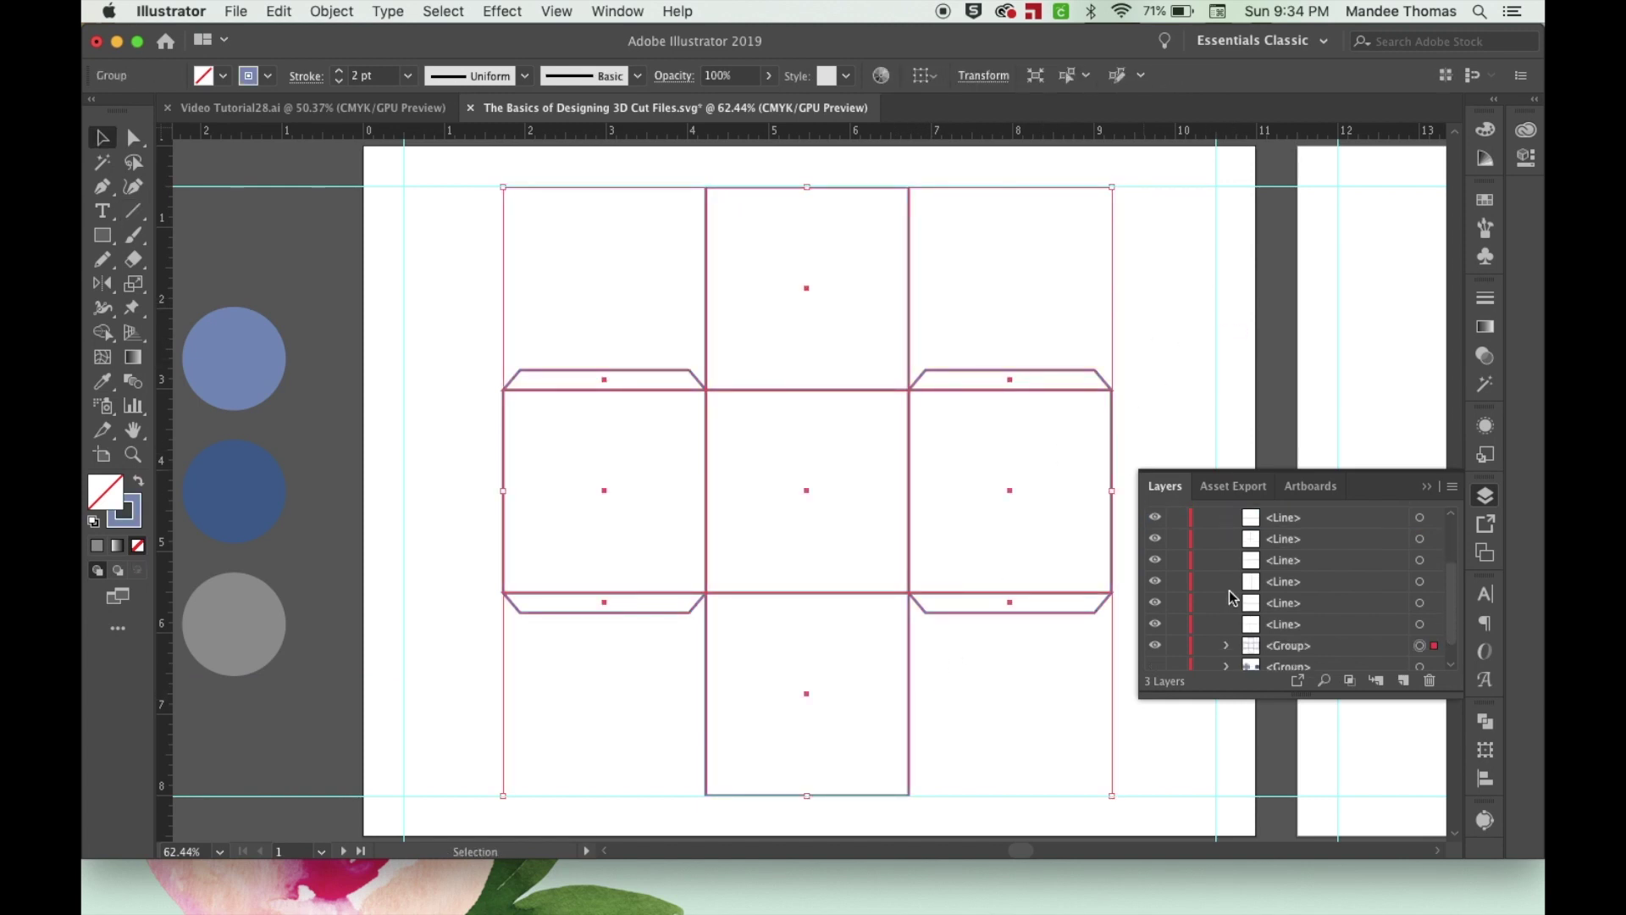
left_click(1156, 647)
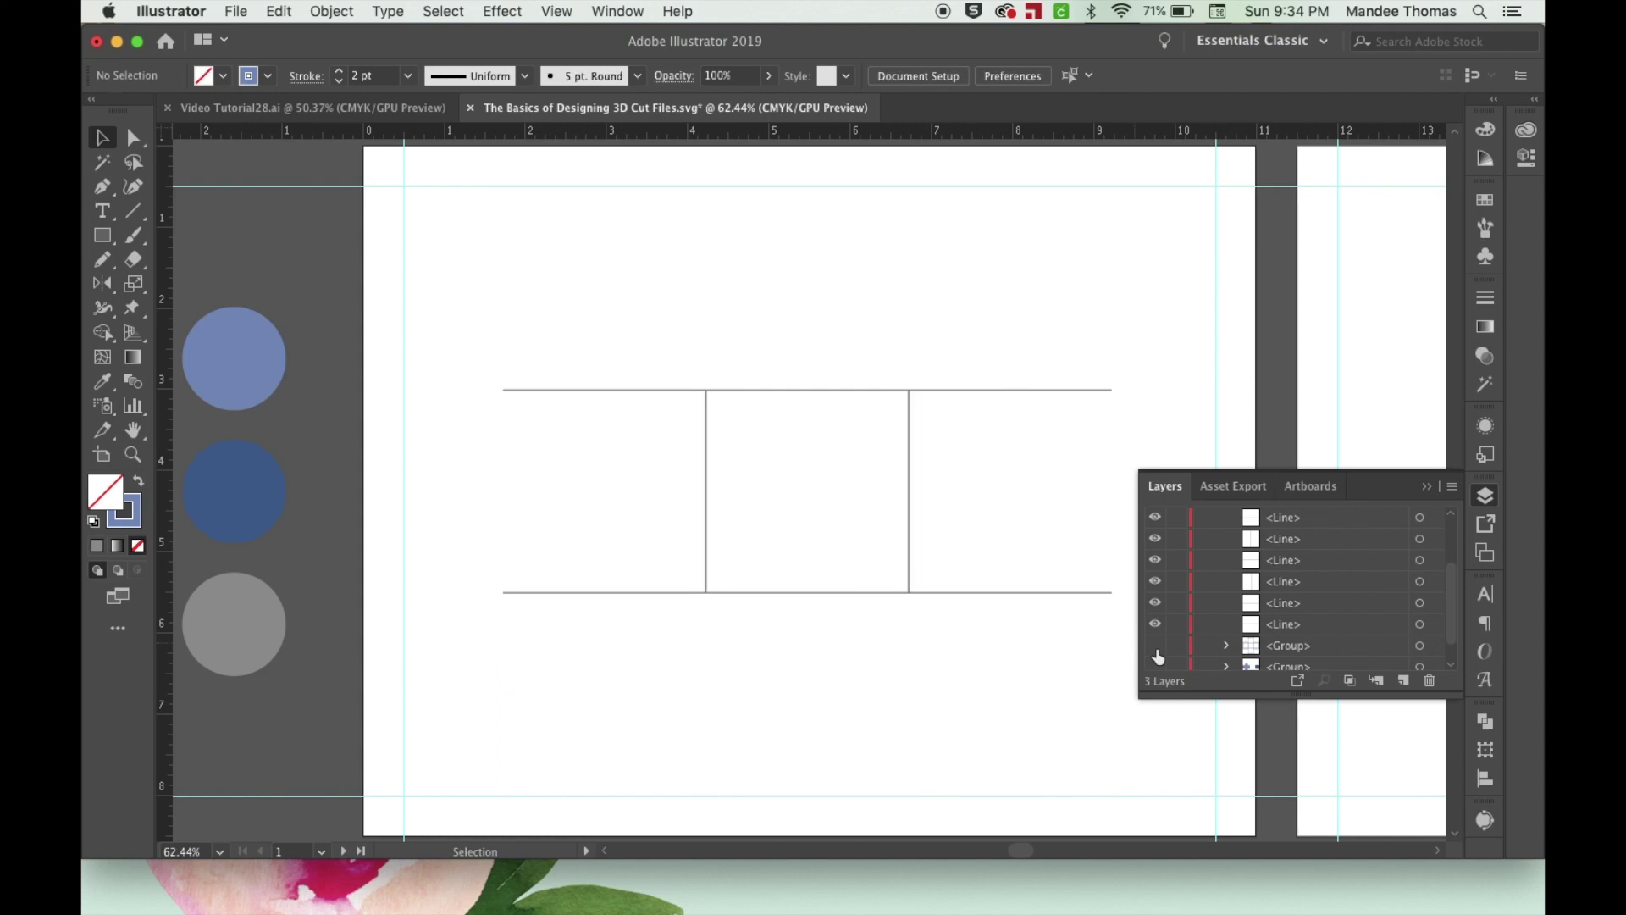
left_click(1157, 653)
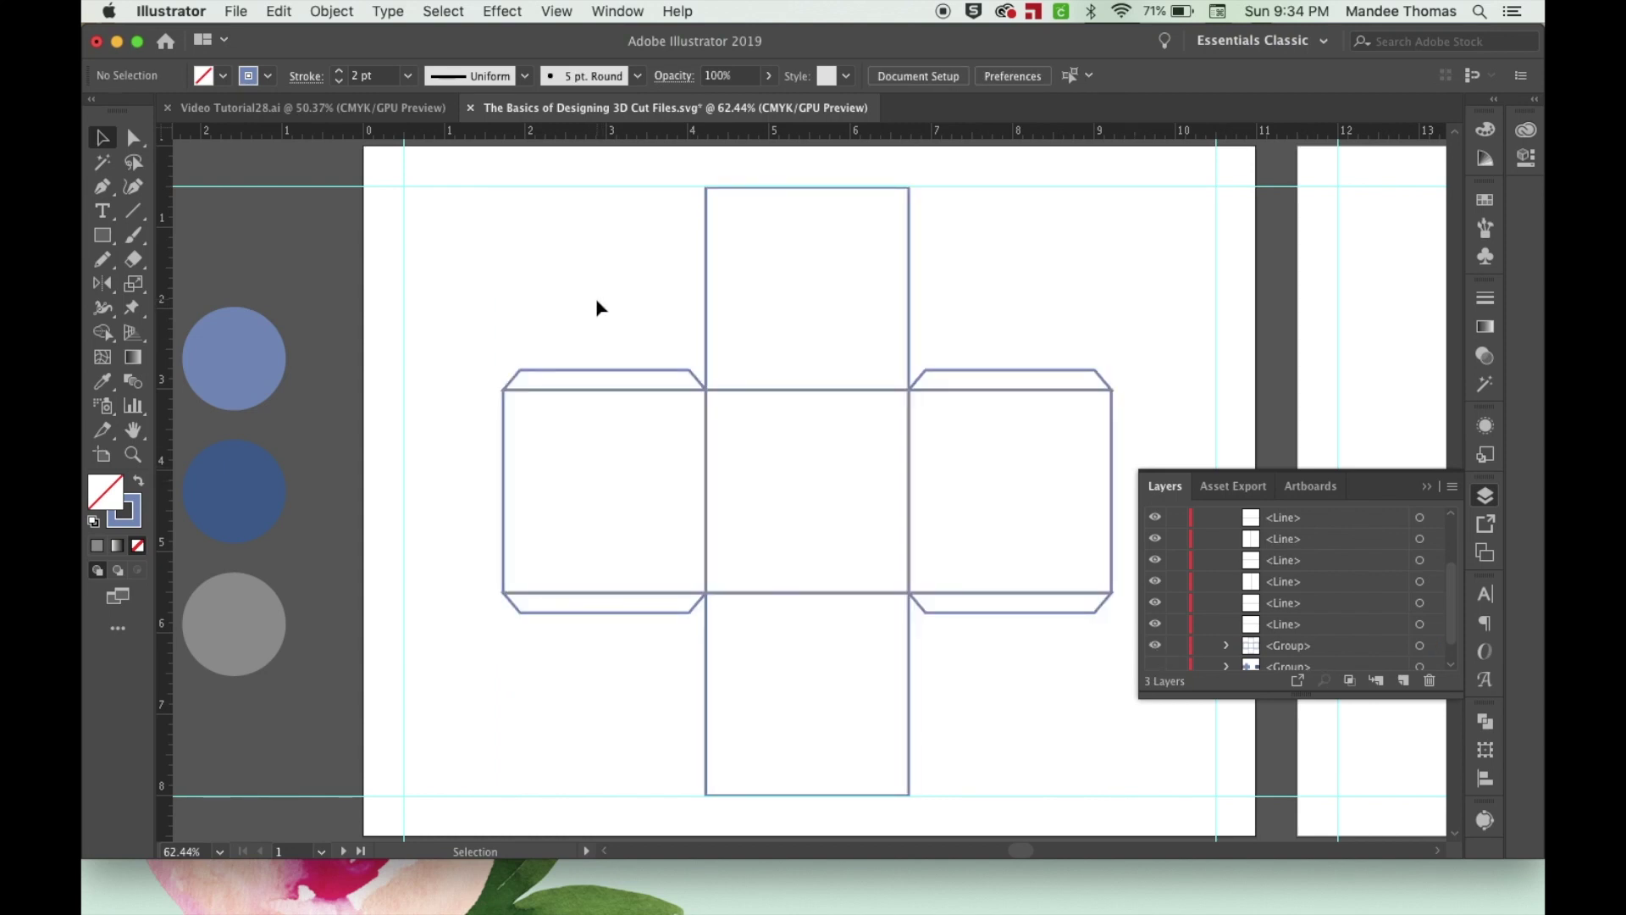
Swap the box group's fill and stroke so it becomes a solid light blue shape without an outline.
left_click(708, 285)
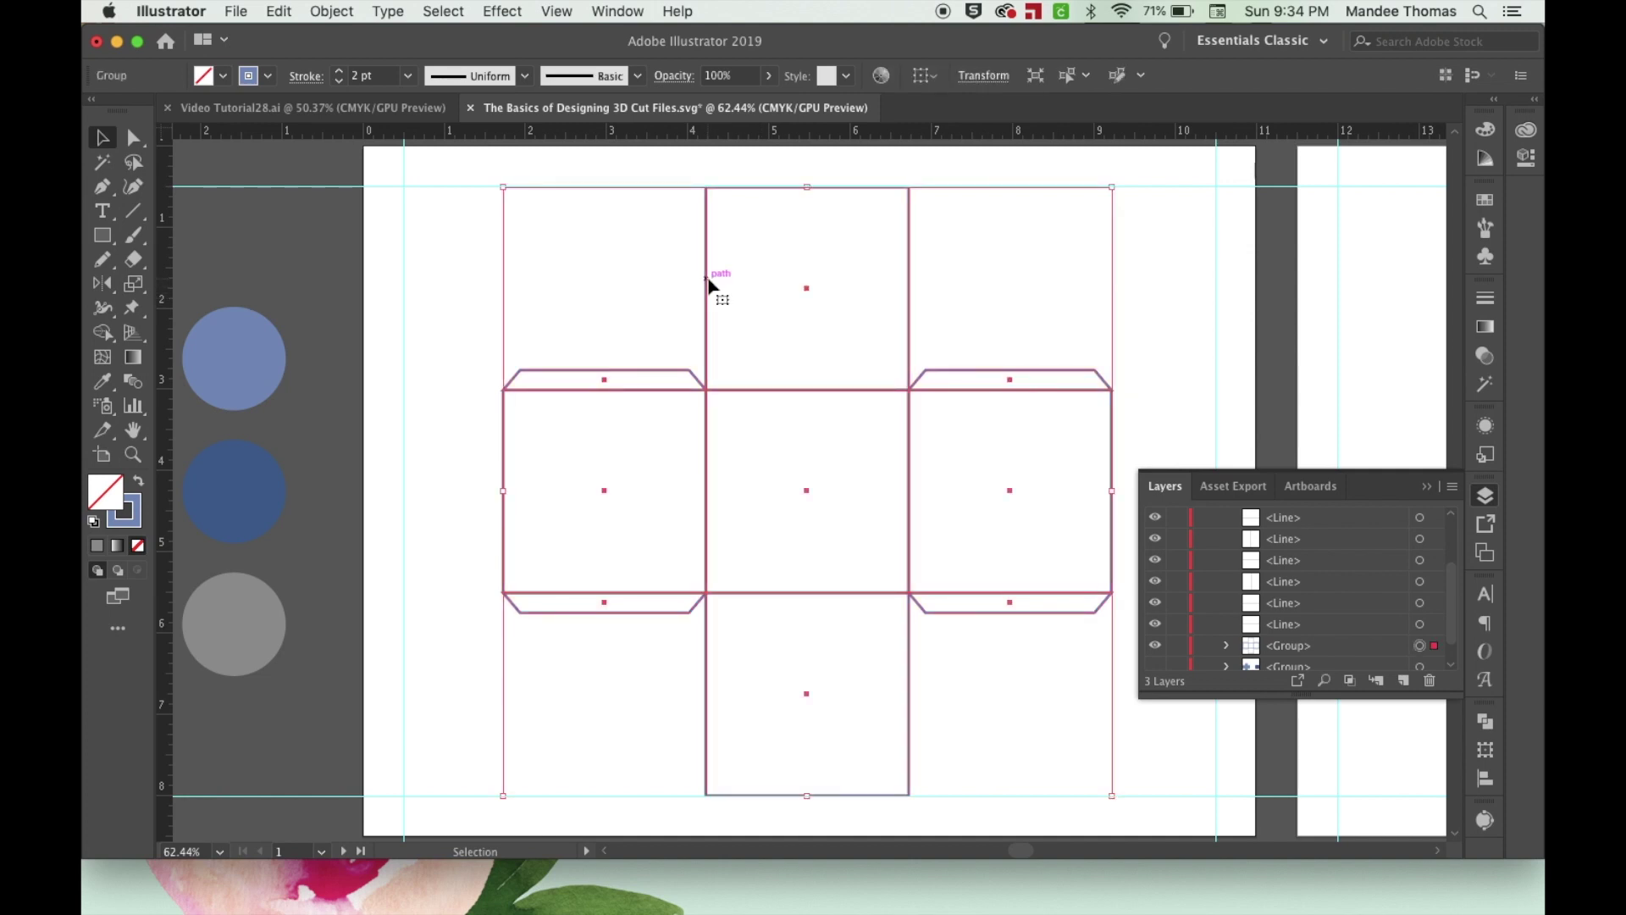
left_click(139, 481)
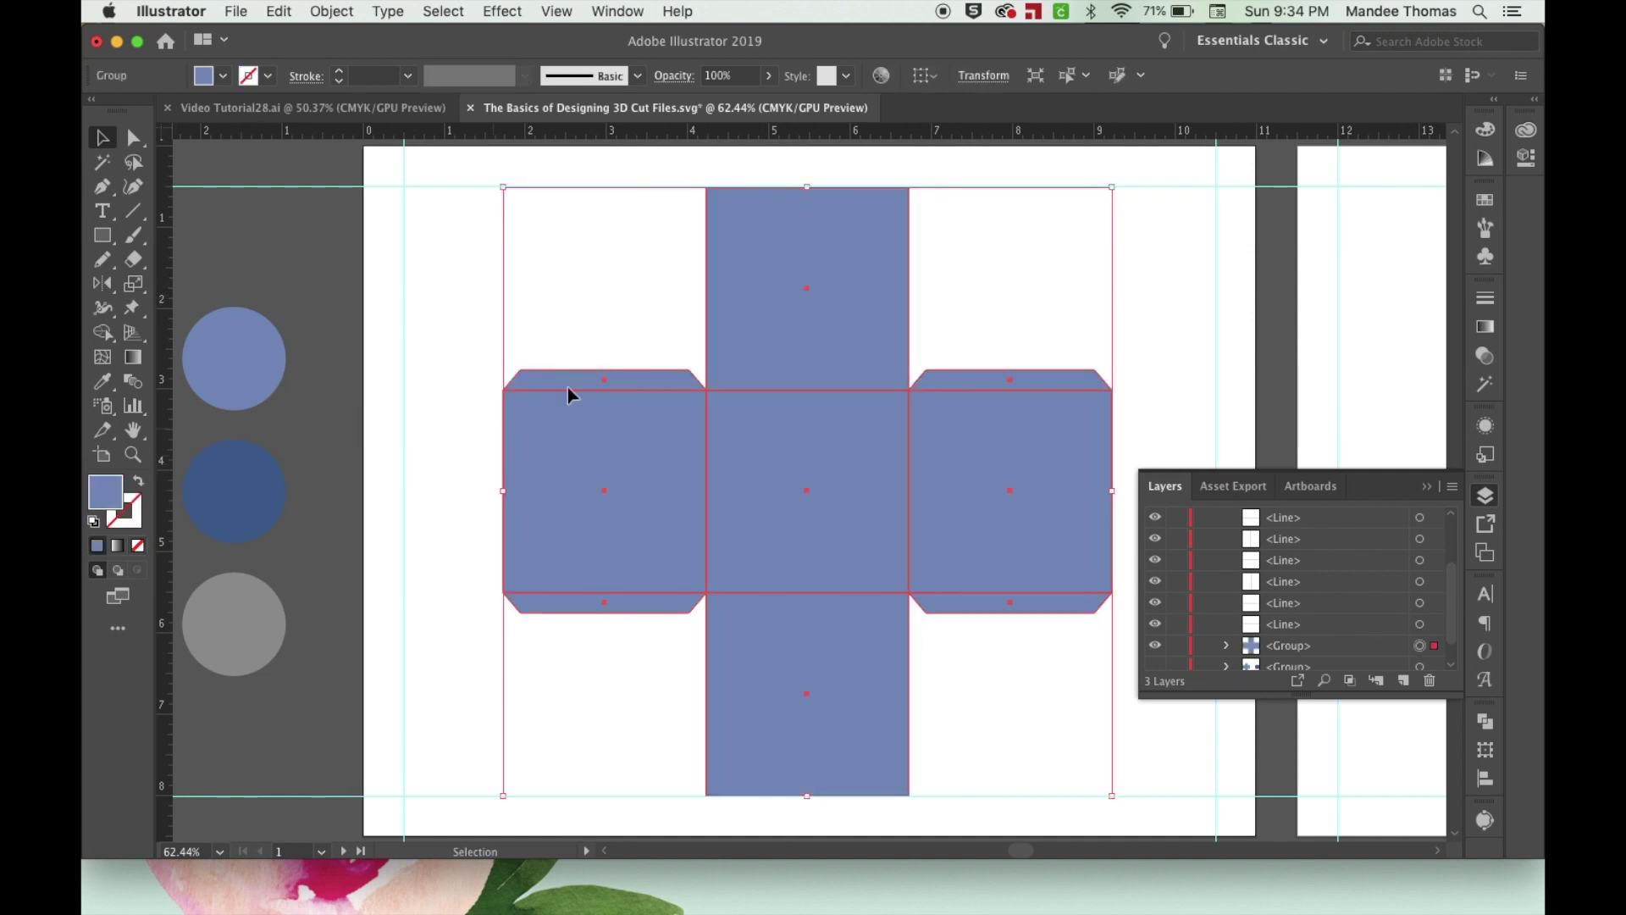
left_click(627, 301)
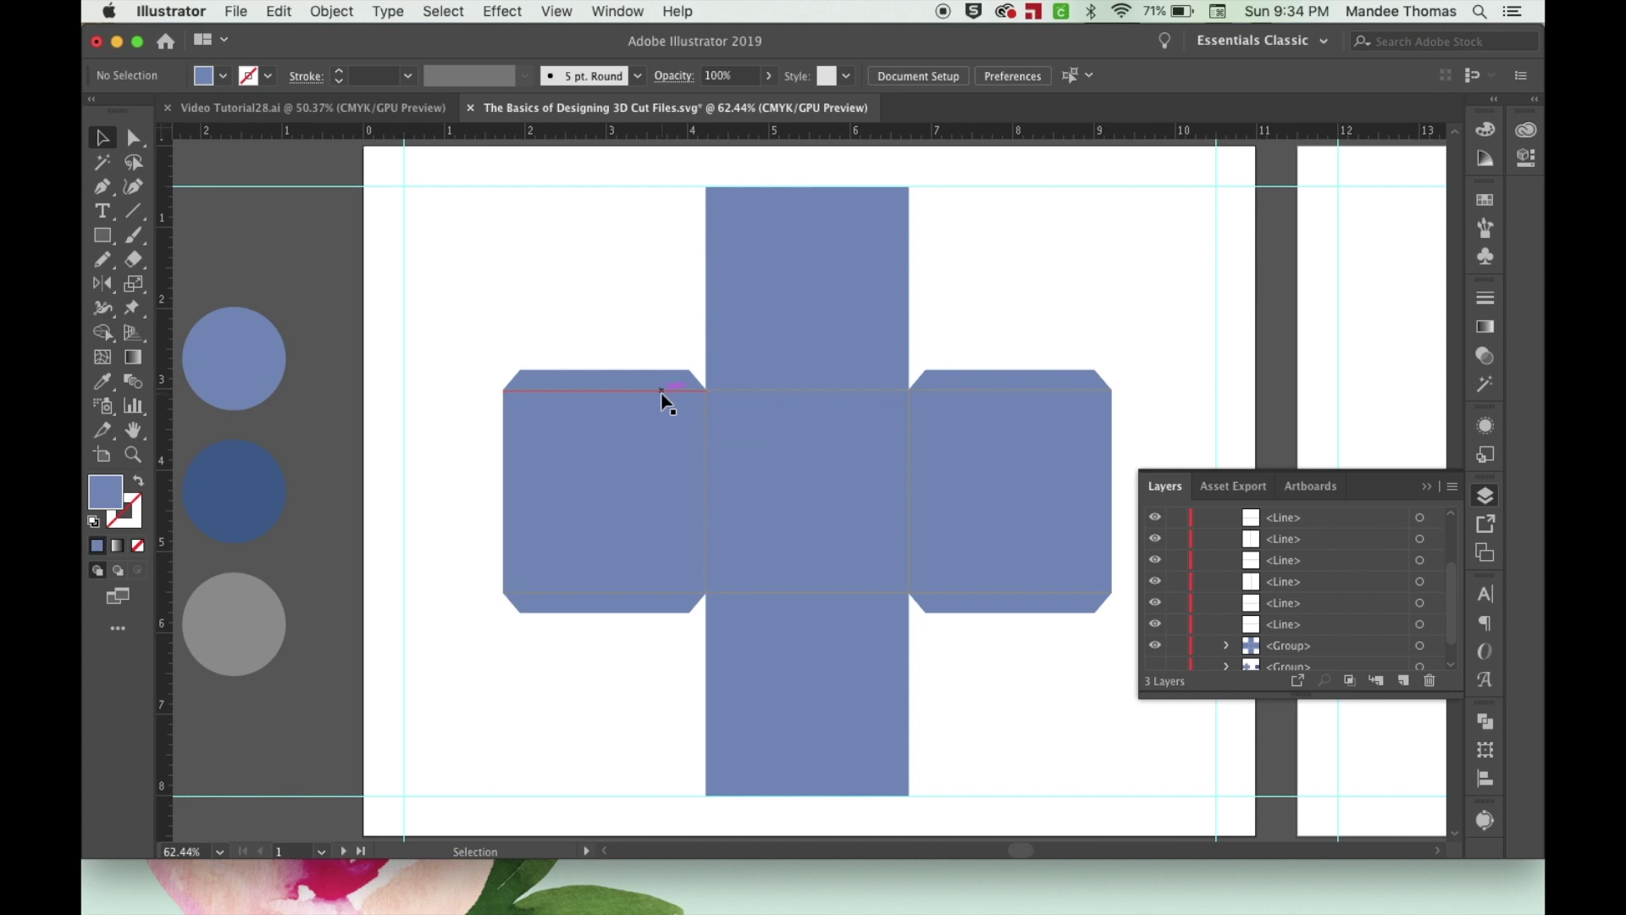
Select all the score lines without the box shape and group them.
left_click_drag(583, 268, 1096, 666)
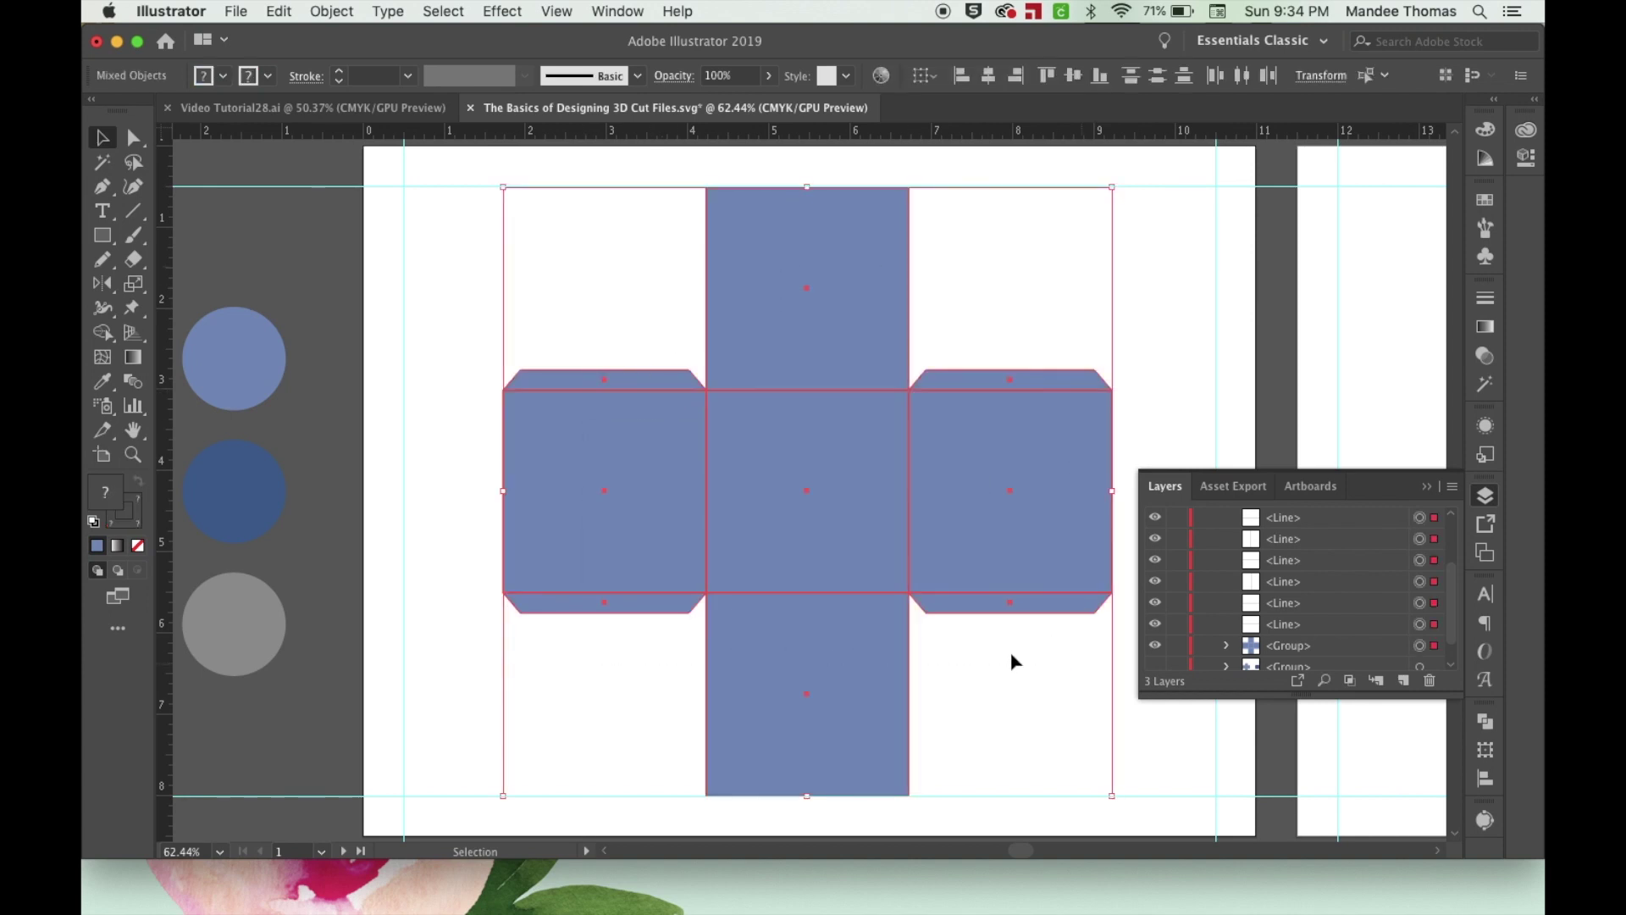
left_click(857, 522, "shift")
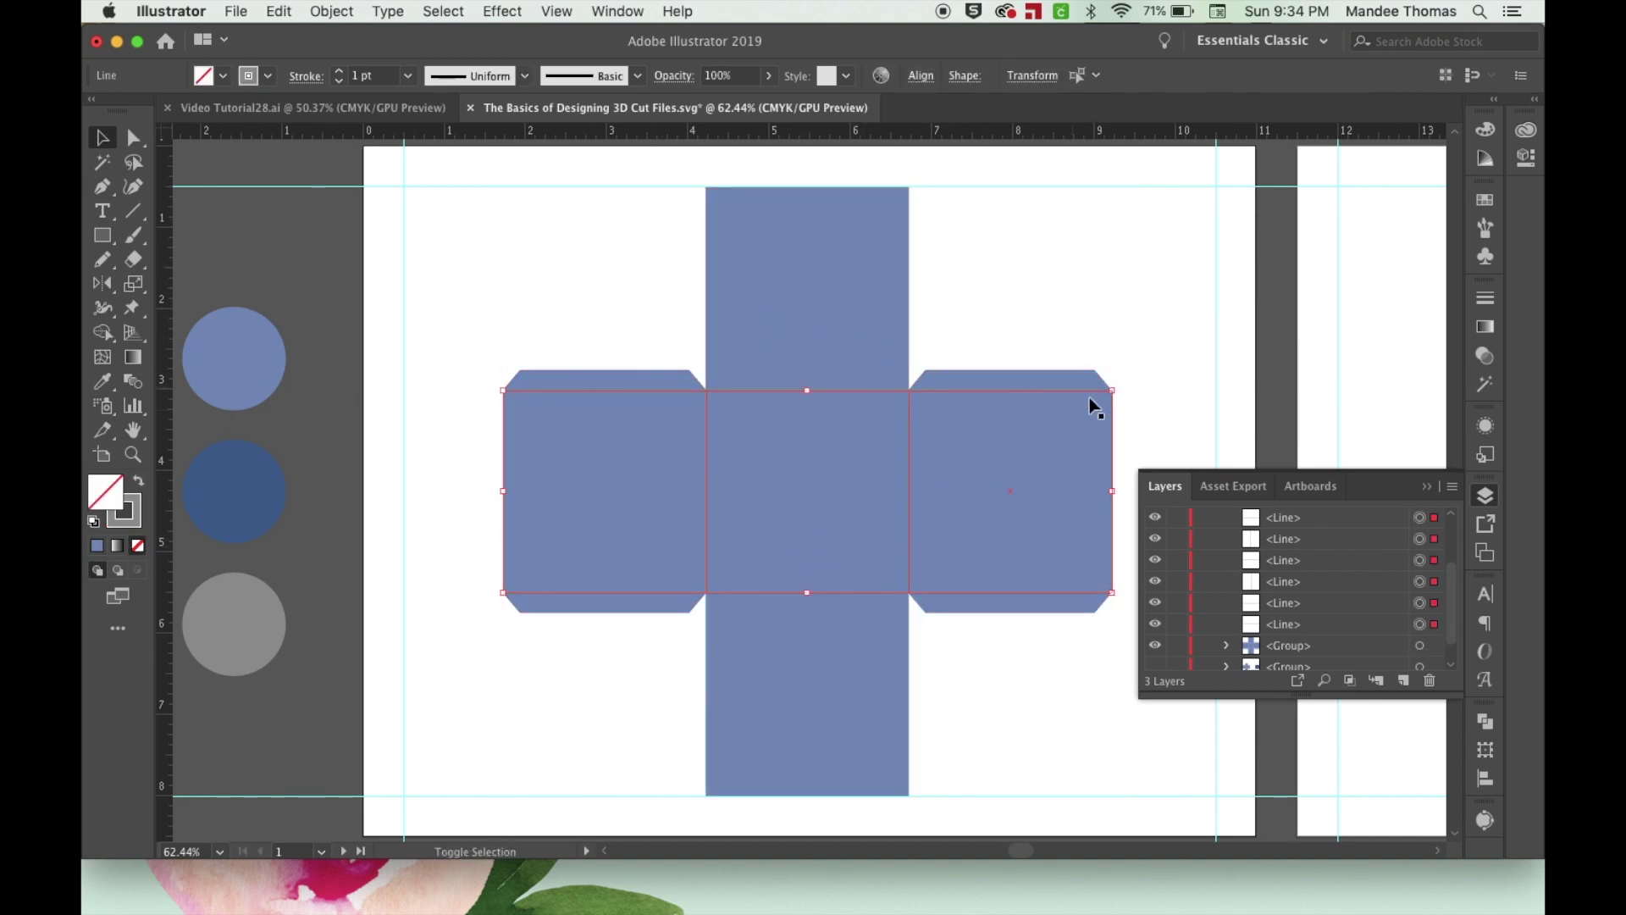
key("super+g")
left_click(1112, 303)
Create a 2.7 in by 2.7 in square on the second artboard for the lid.
left_click_drag(1175, 348, 847, 373)
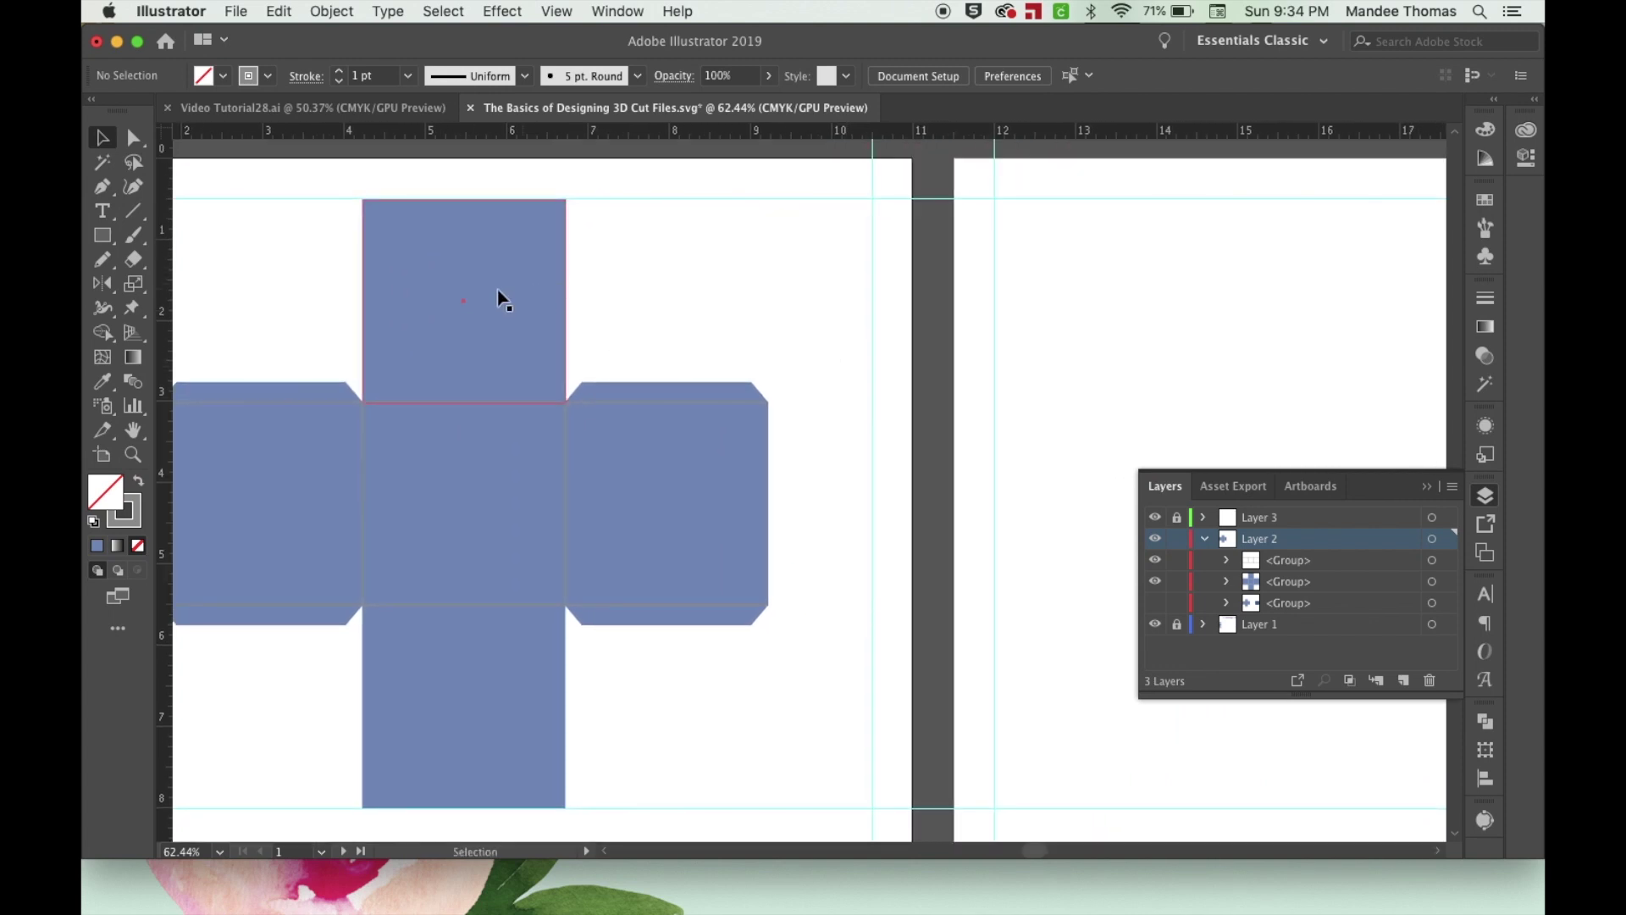
key("a")
key("super+minus")
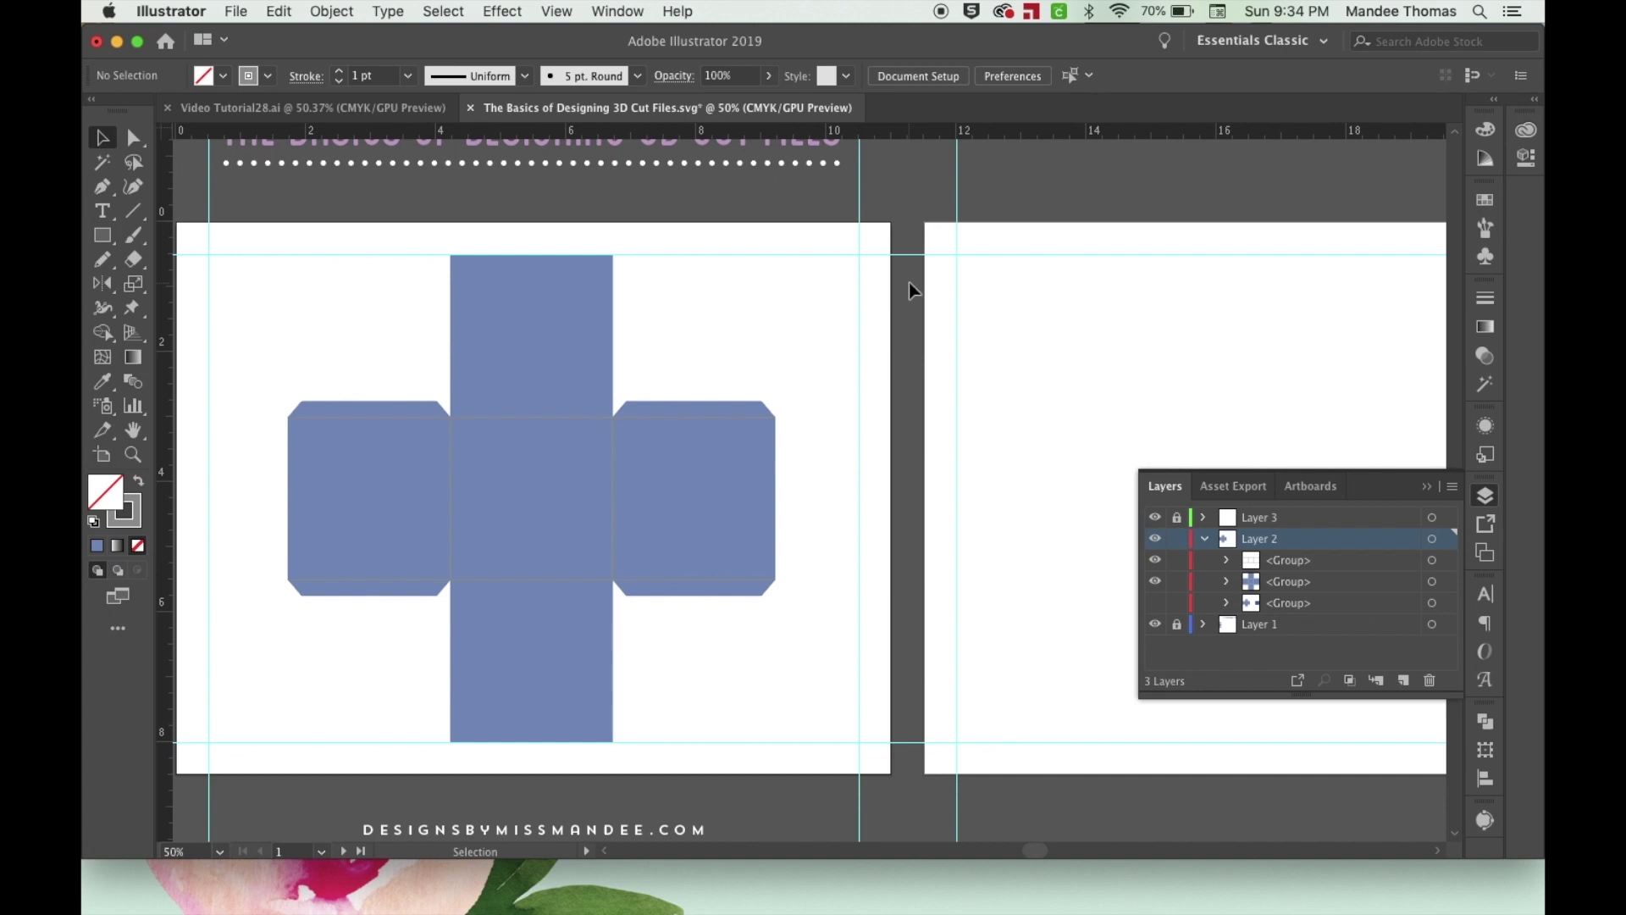
left_click_drag(1112, 419, 848, 322)
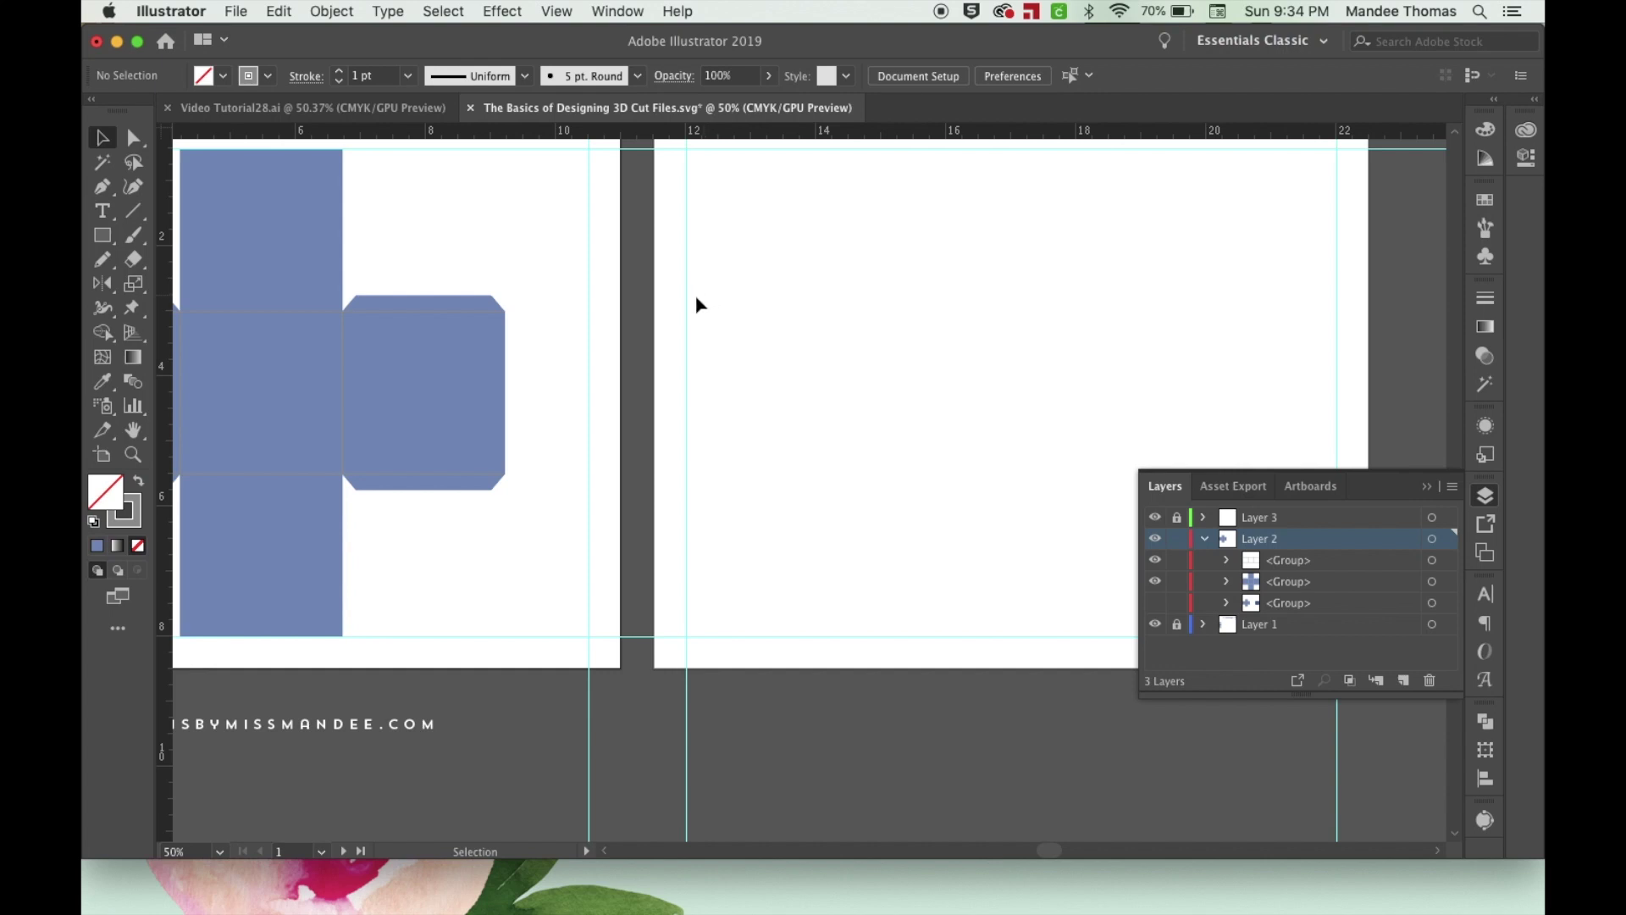
left_click_drag(958, 381, 777, 380)
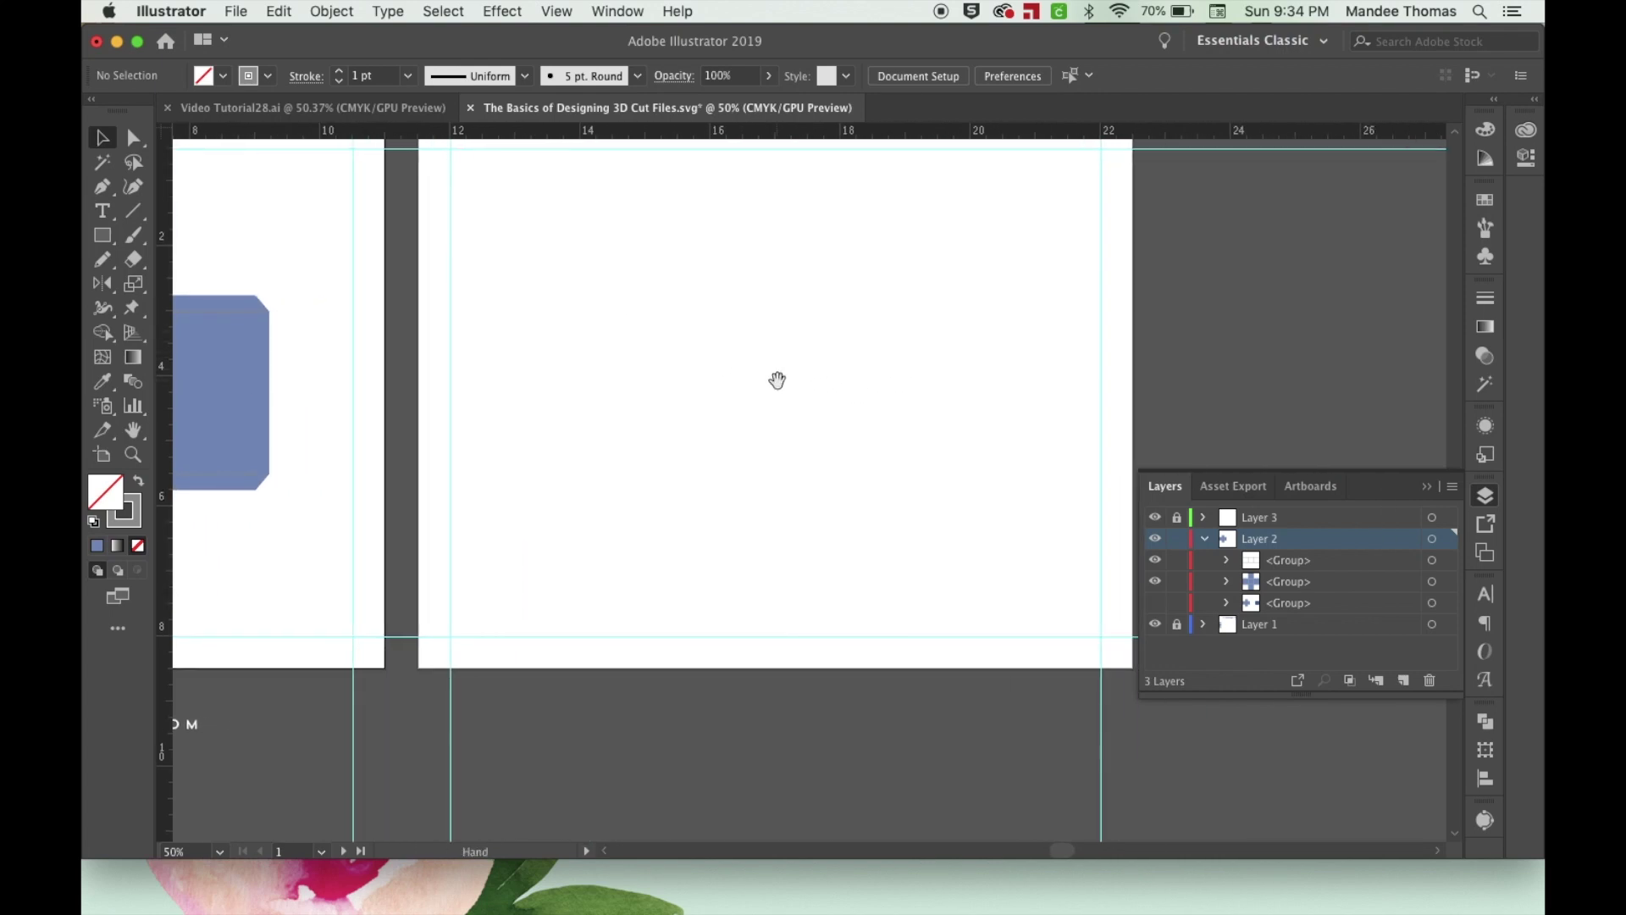
left_click(102, 236)
left_click(714, 388)
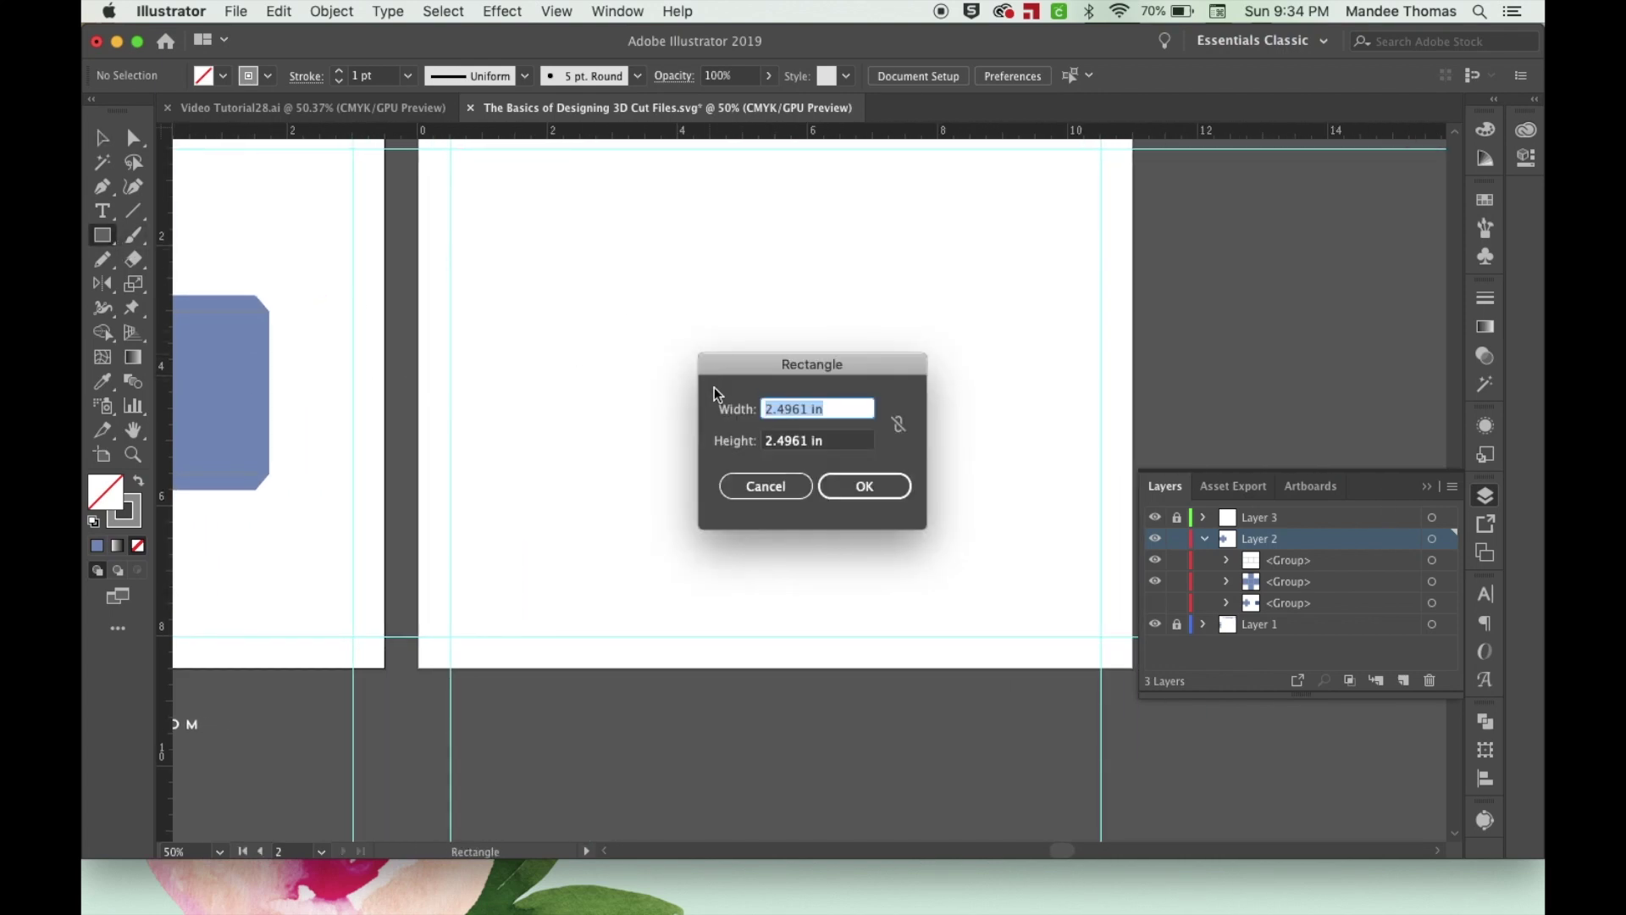
type("2.5")
left_click(792, 440)
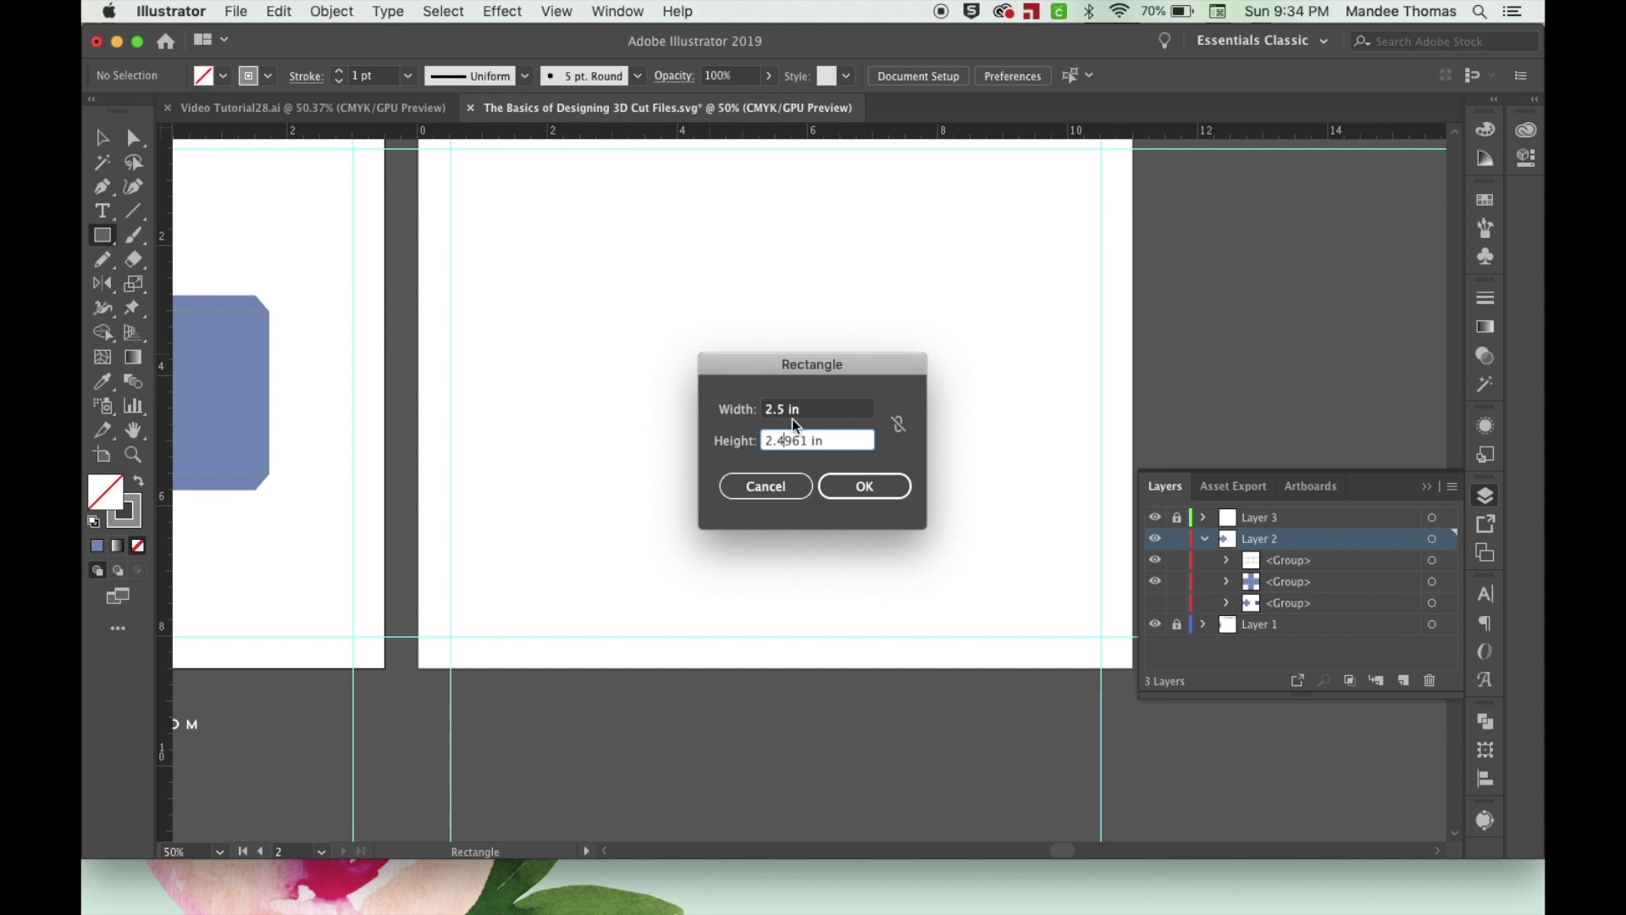
left_click(786, 415)
key("BackSpace")
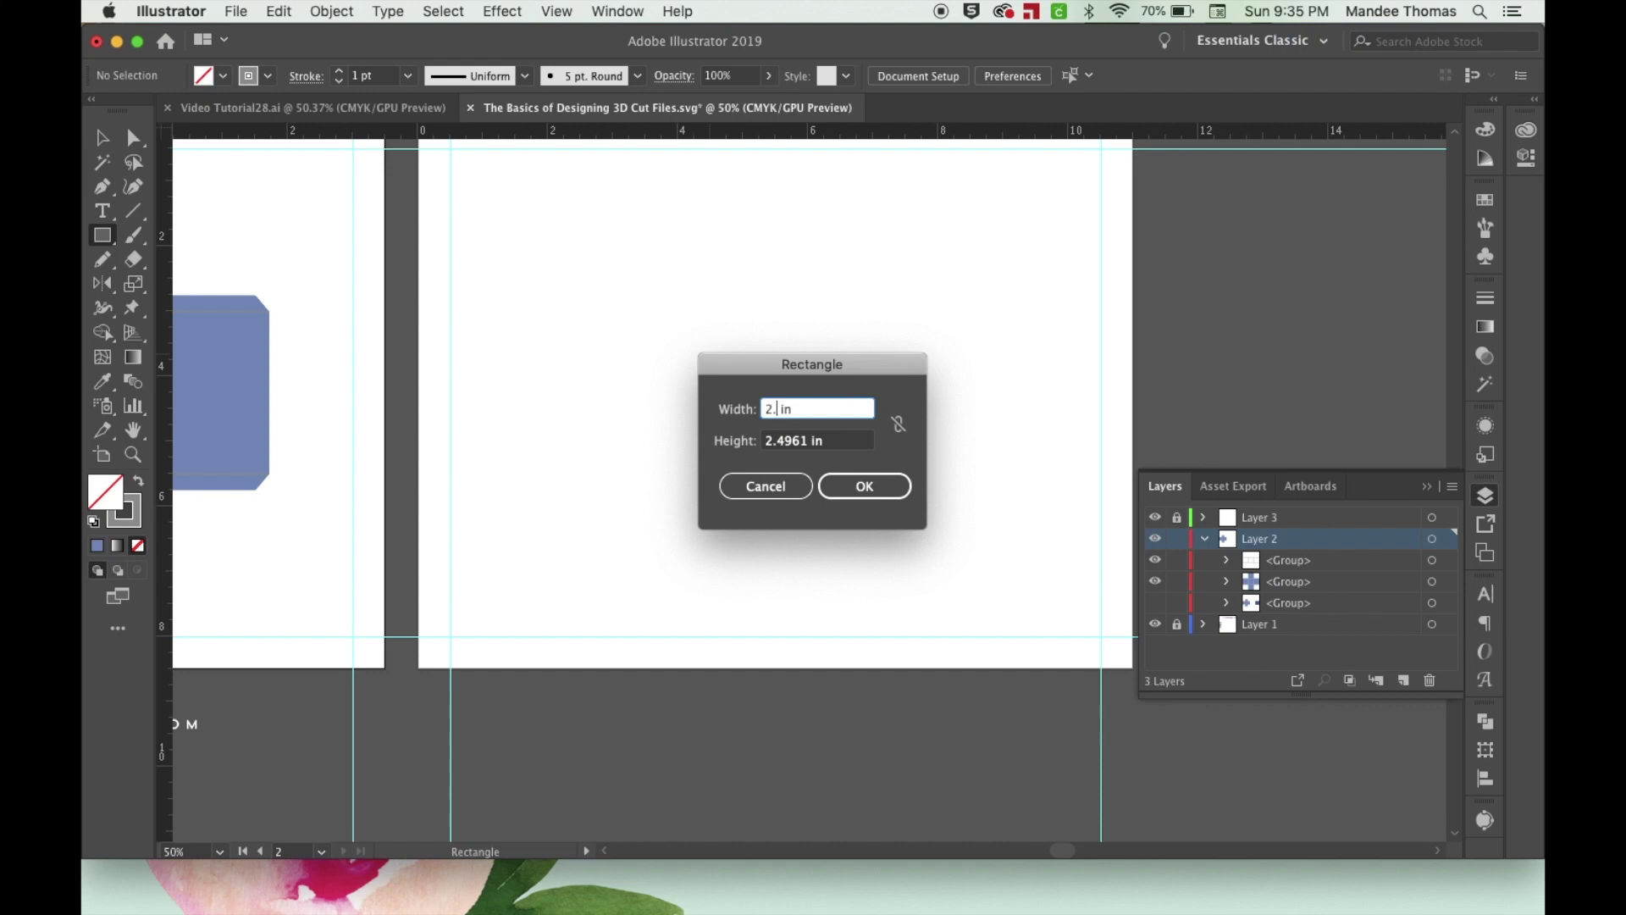
double_click(786, 439)
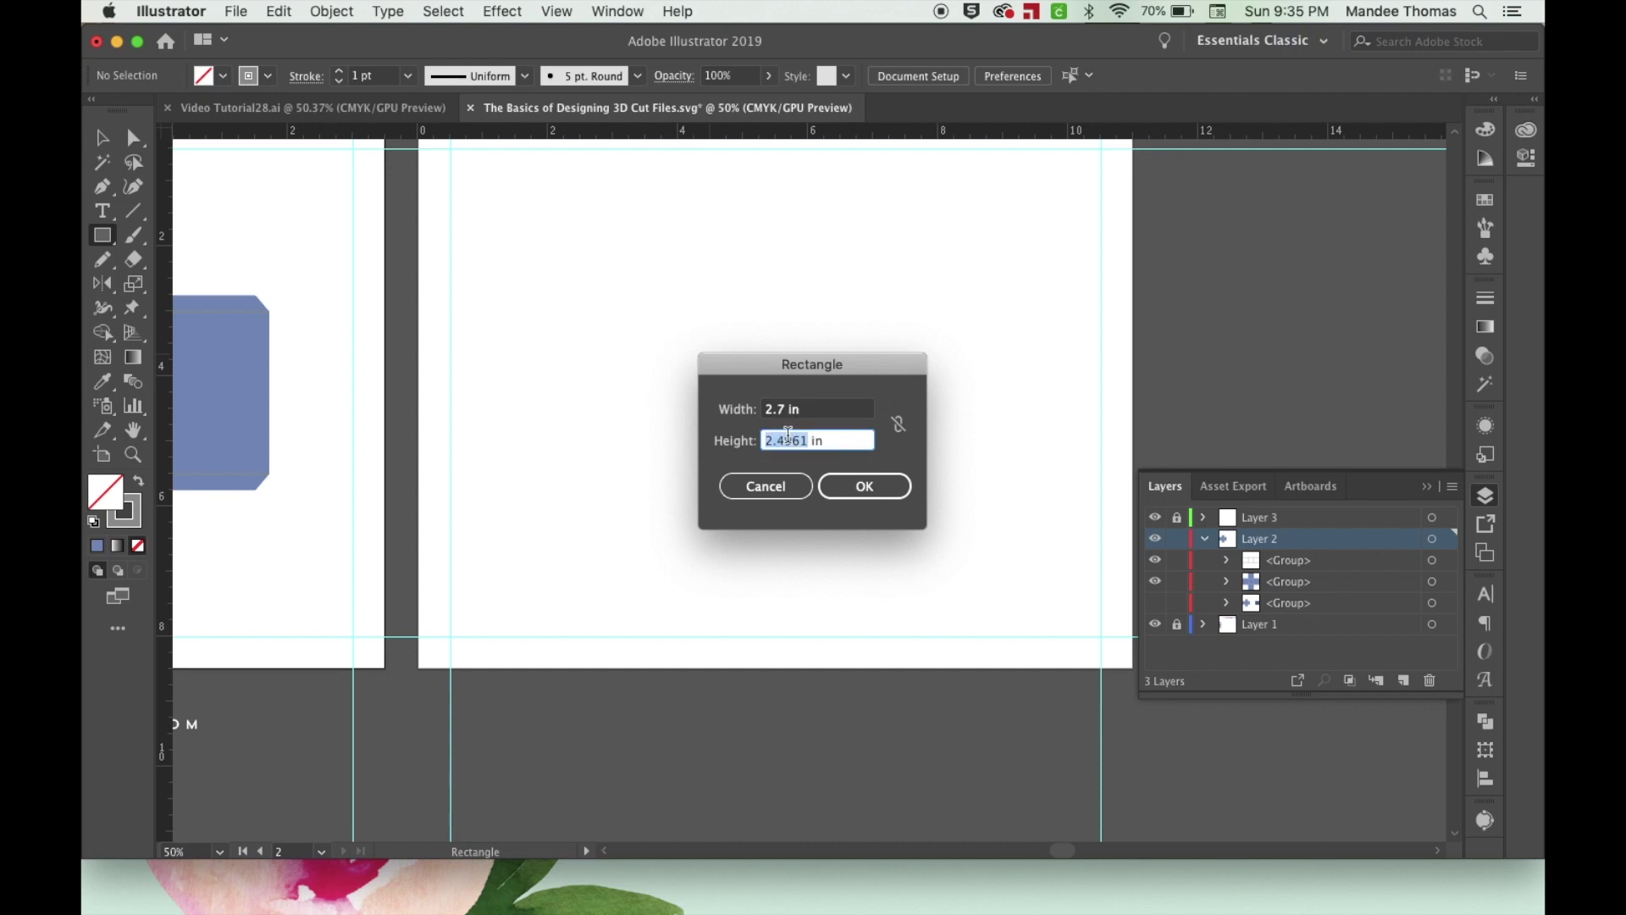
type("2.7")
left_click(847, 491)
Move the new square to the middle of the second artboard and apply the dark blue fill from the middle color circle.
key("v")
left_click(917, 428)
left_click_drag(886, 409, 868, 366)
key("super+minus")
key("super+minus")
key("i")
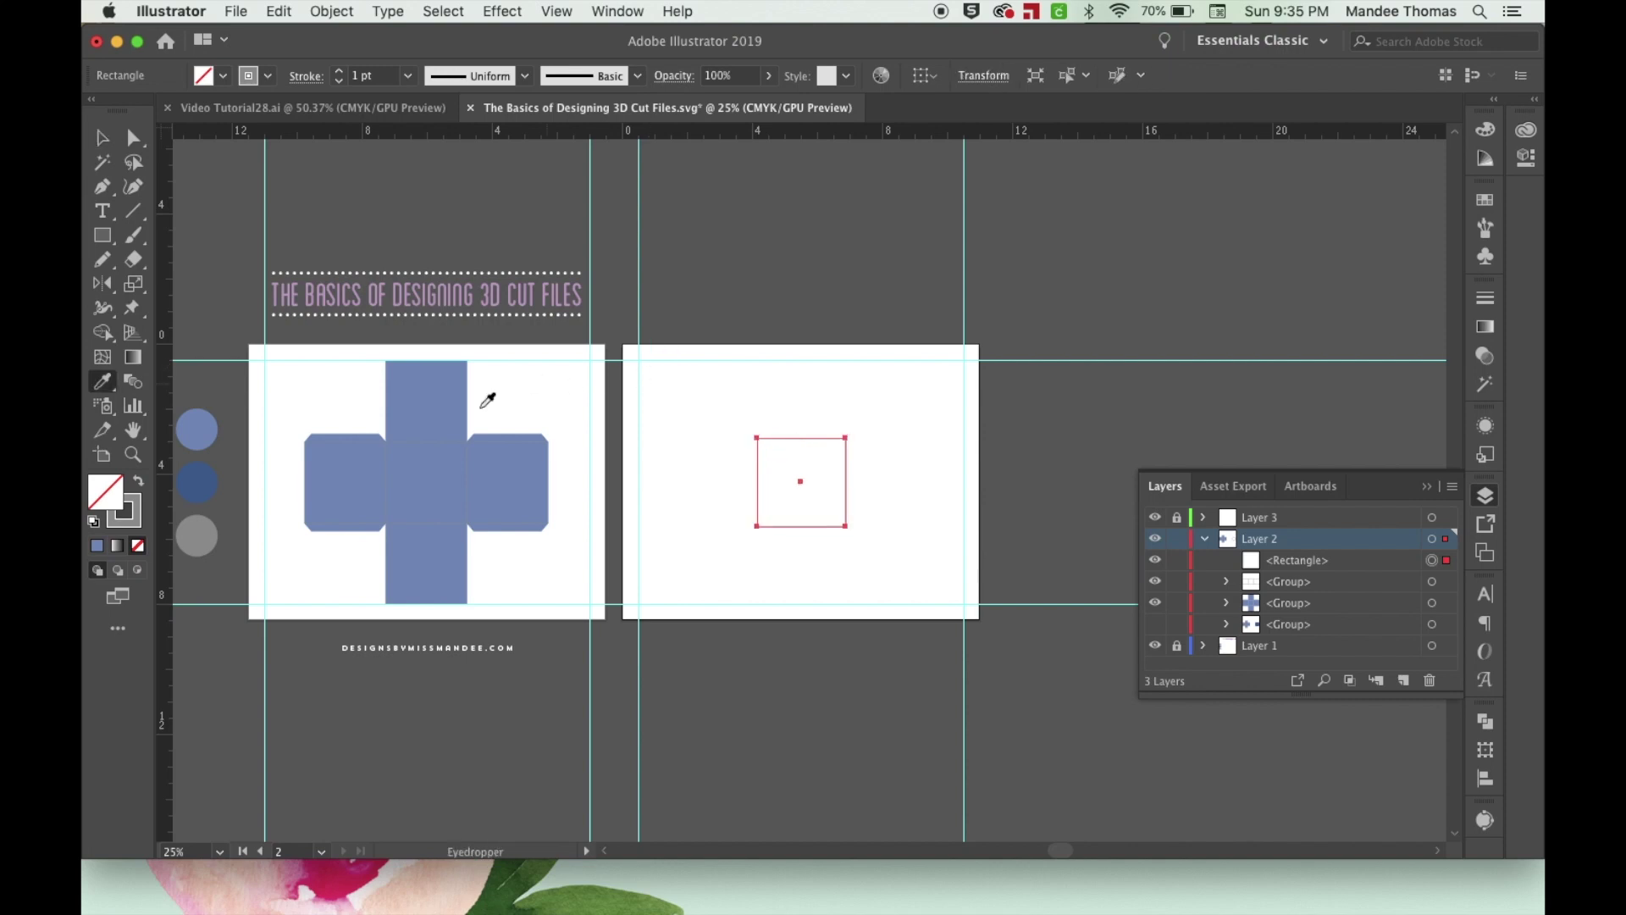
left_click(198, 482)
key("v")
left_click(887, 439)
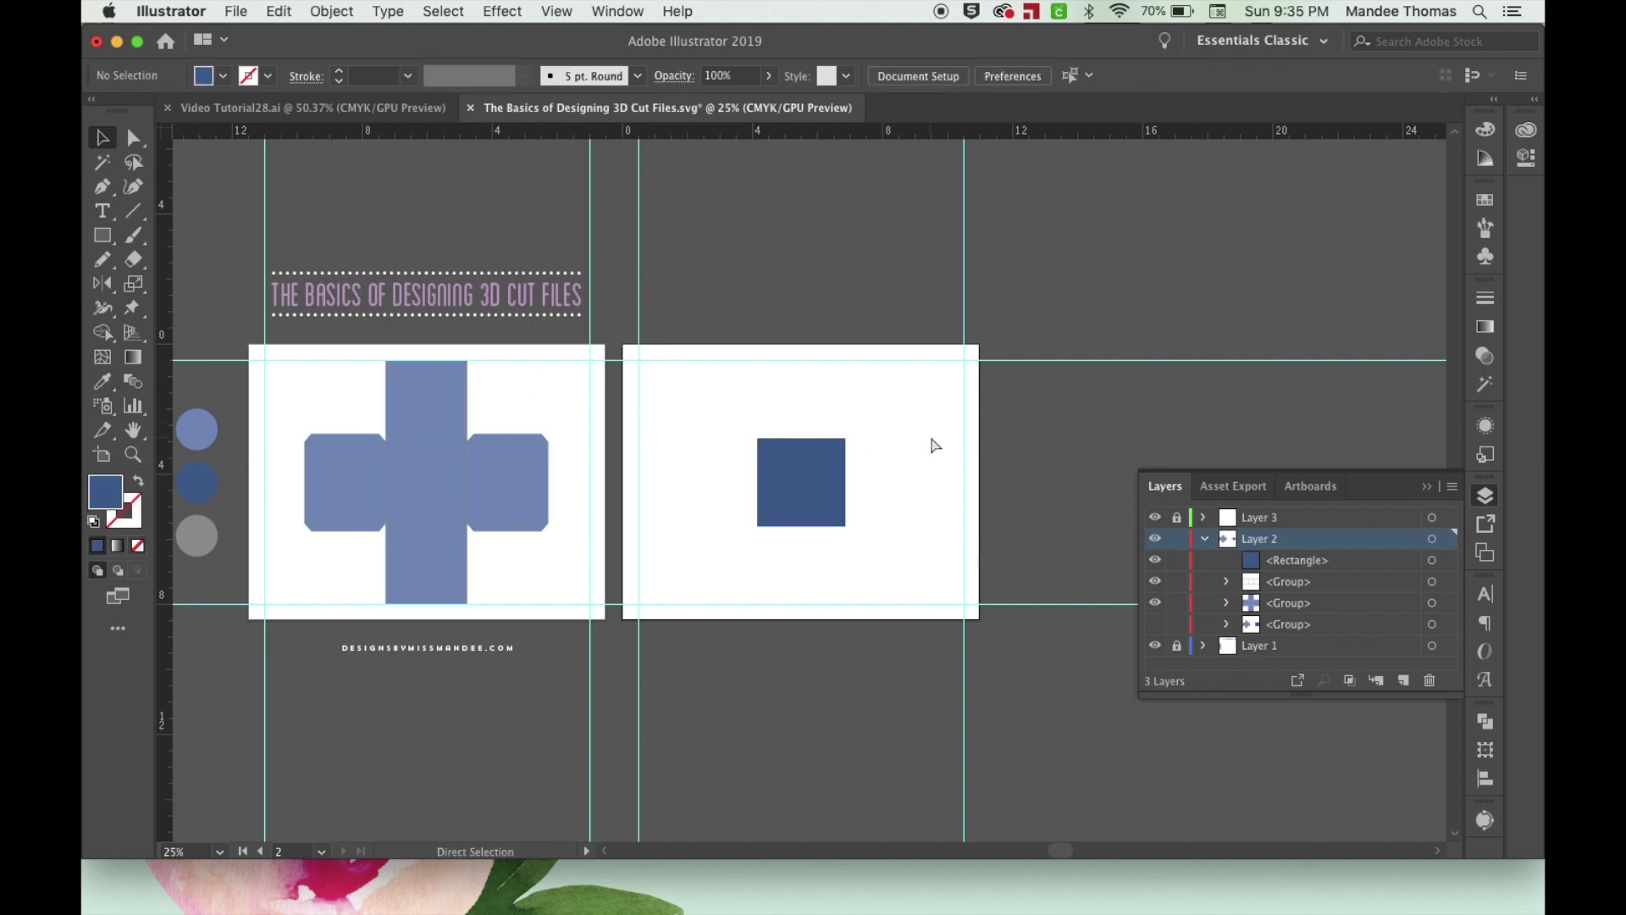
Swap the 2.7 in square's fill and stroke to give it a dark blue outline with no fill, and keep it selected.
key("super+equal")
key("super+equal")
key("super+equal")
left_click(836, 473)
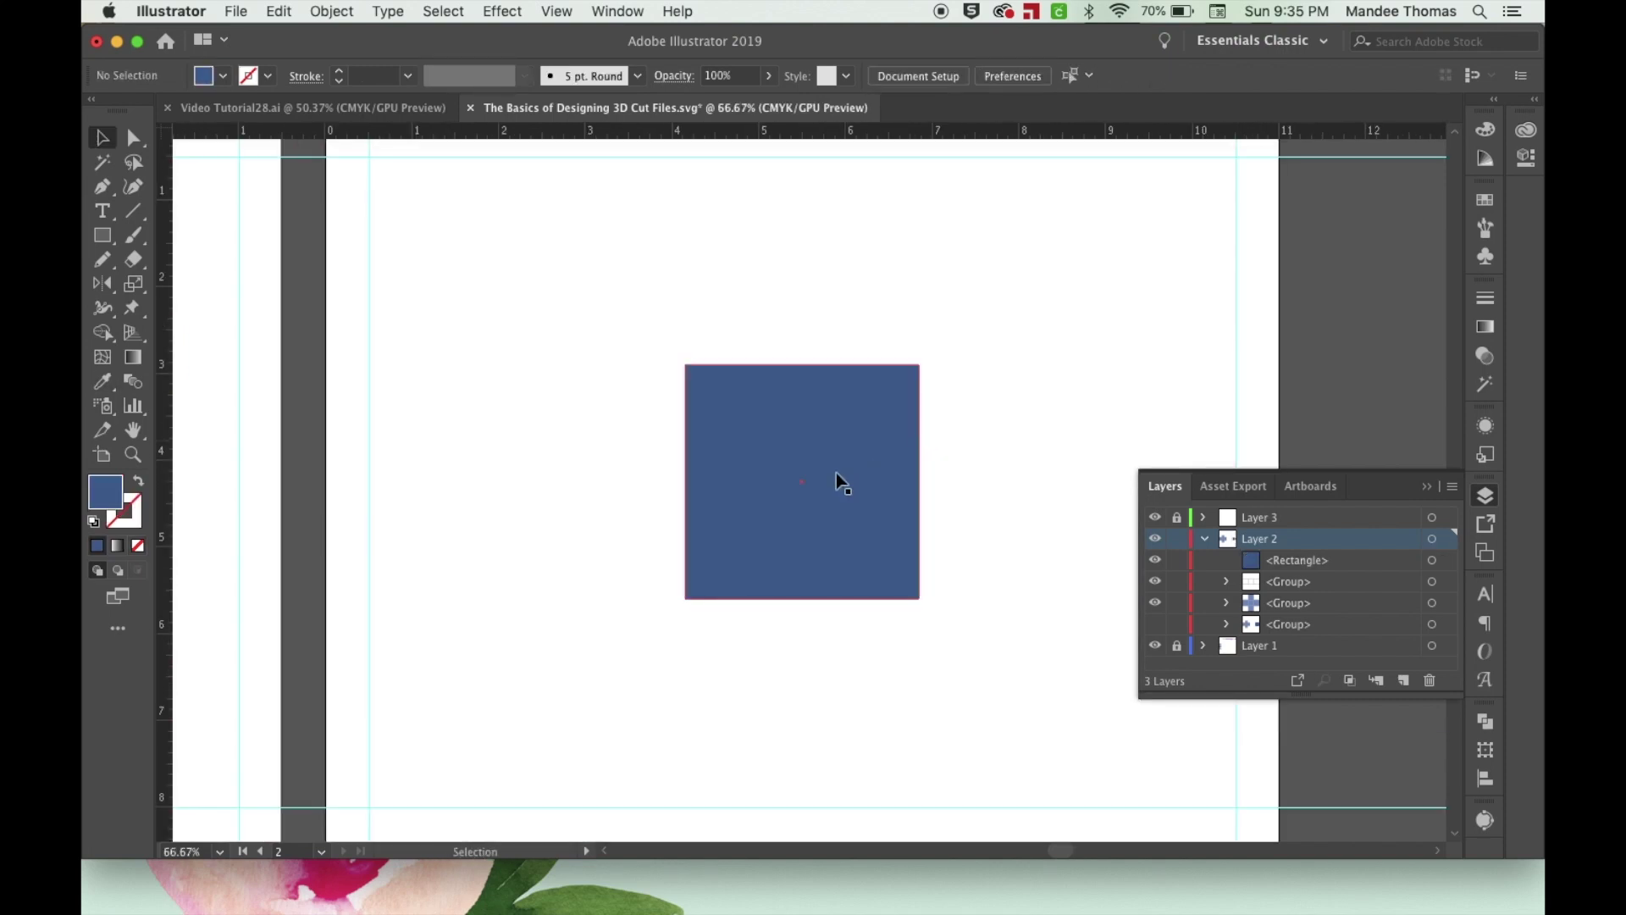
left_click(139, 482)
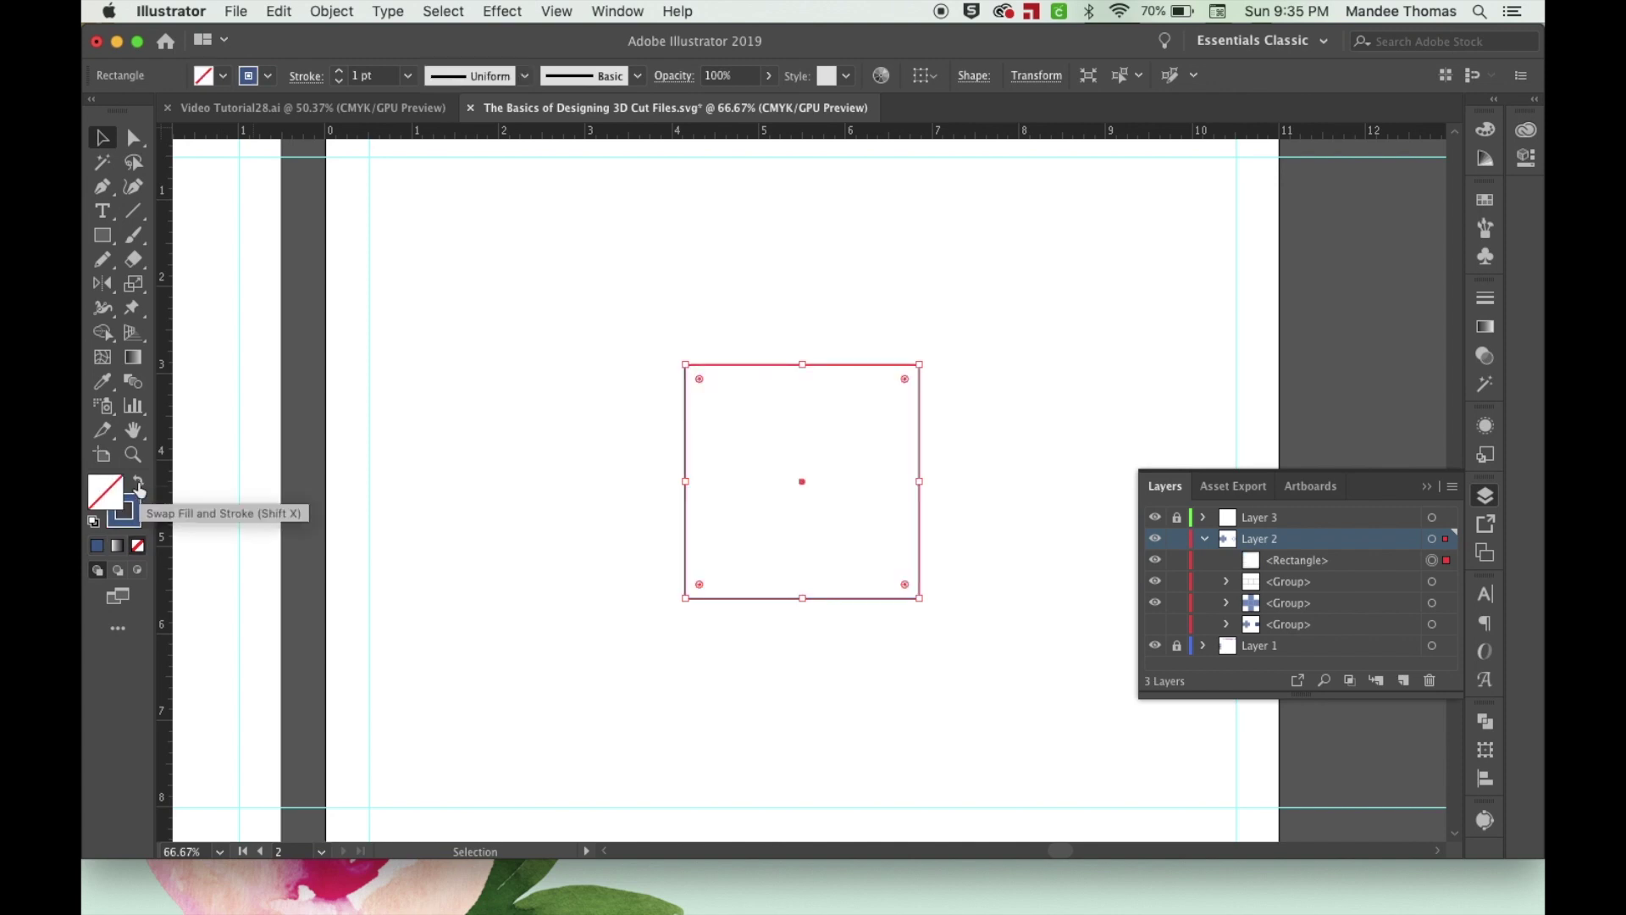
left_click(989, 521)
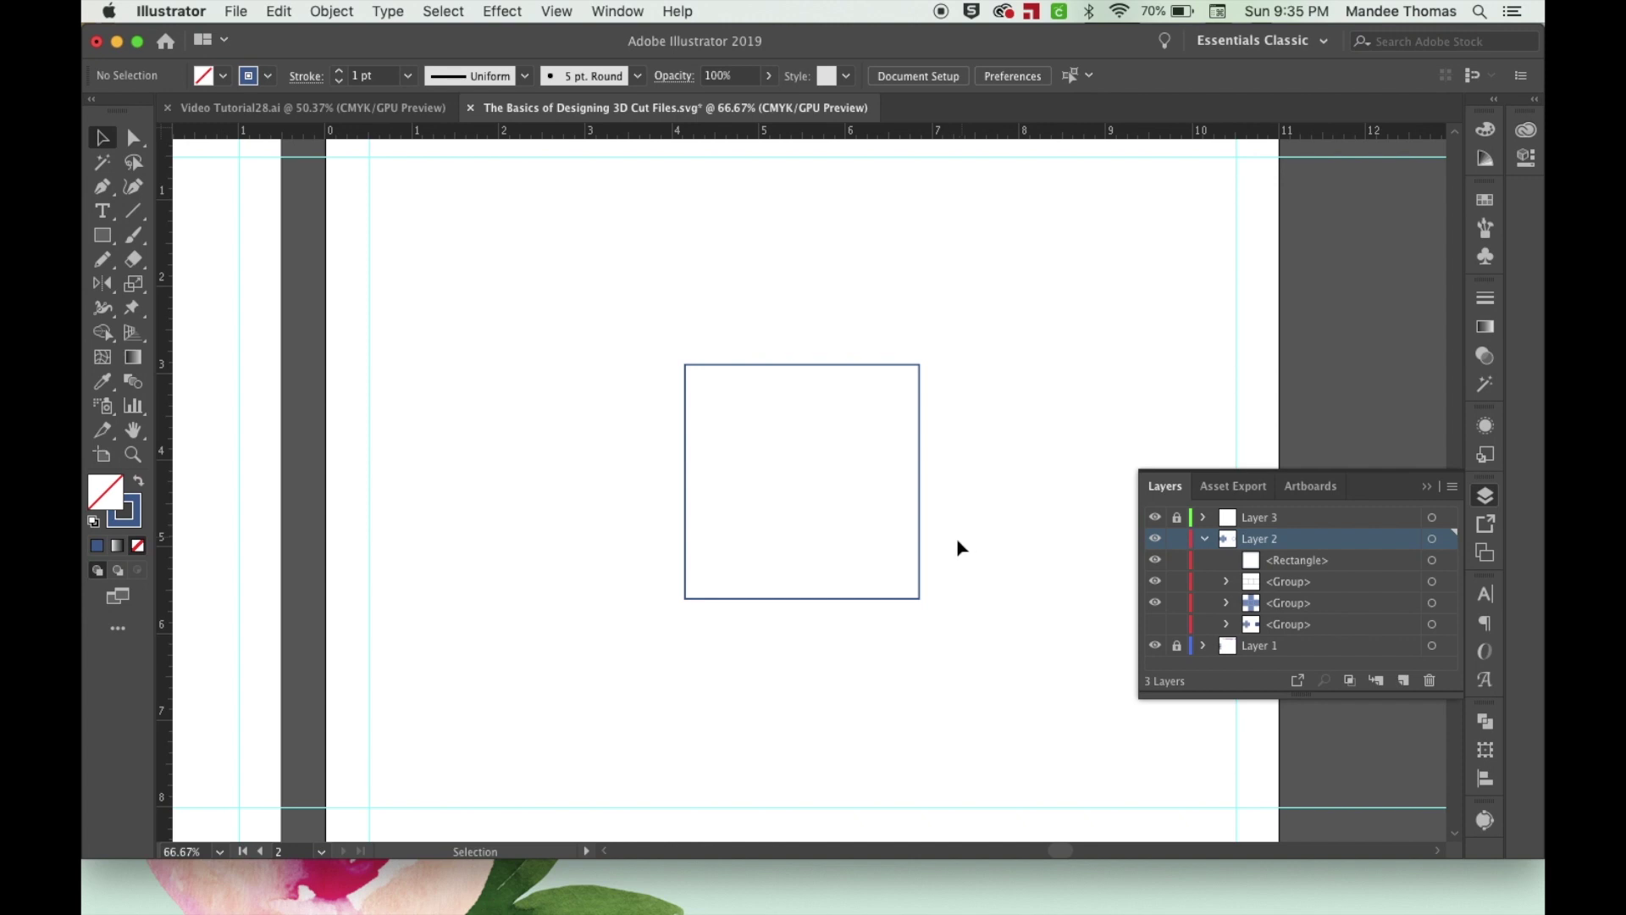
left_click(872, 599)
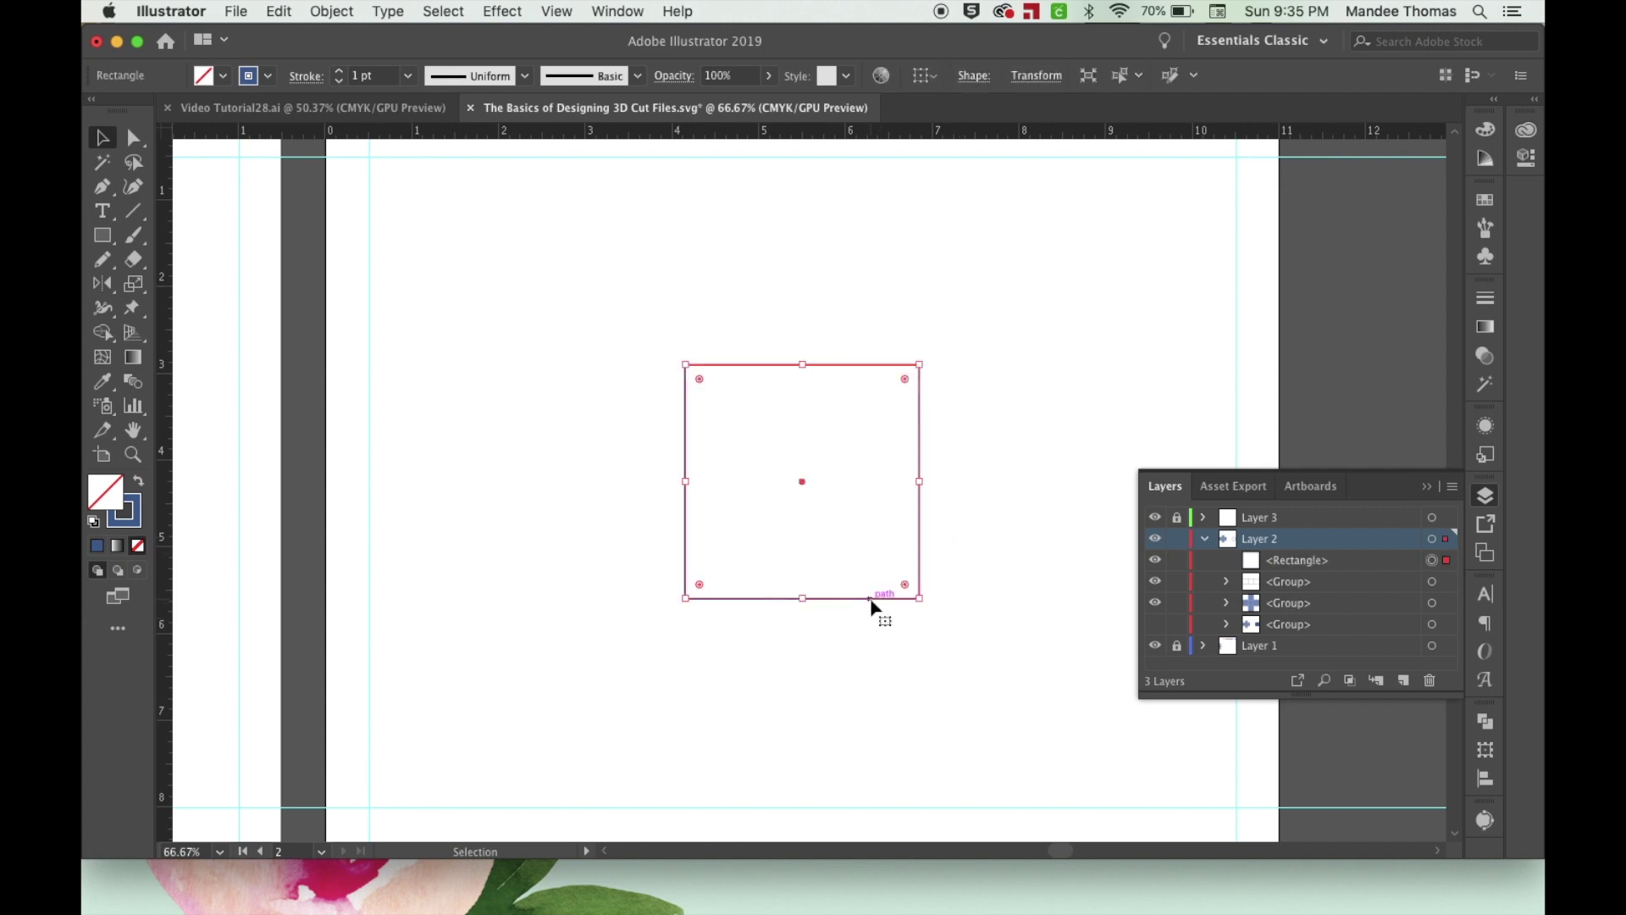
Duplicate the 2.7 in lid square in place and resize the copy into a flap about 0.75 in tall above it.
key("super+c")
key("super+f")
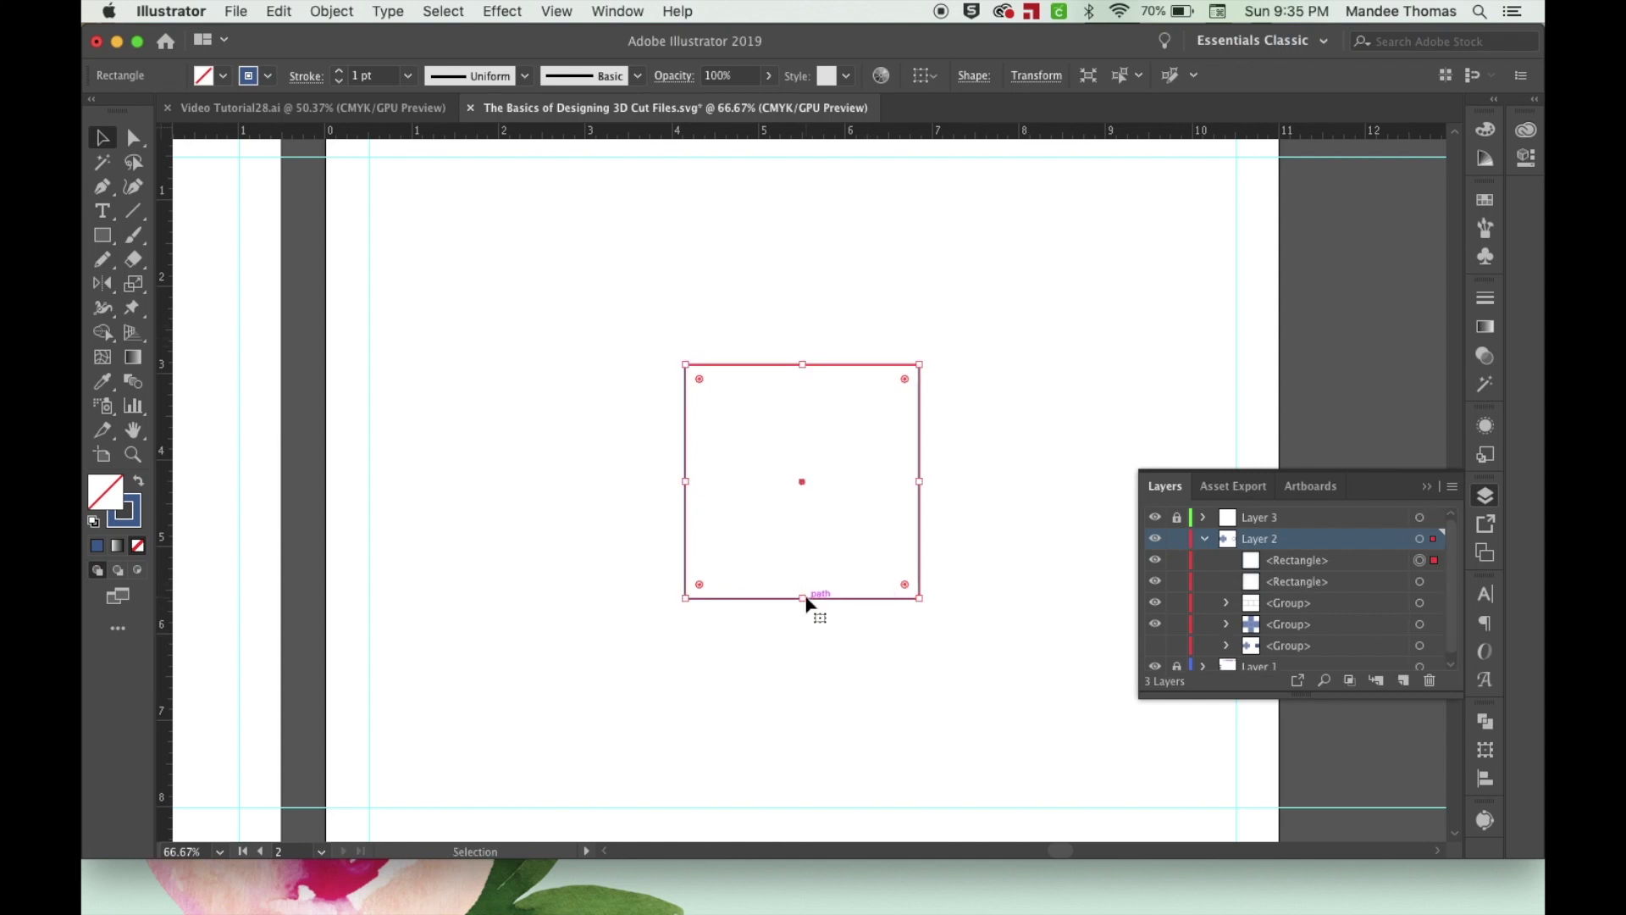
left_click_drag(803, 597, 825, 302)
left_click(967, 388)
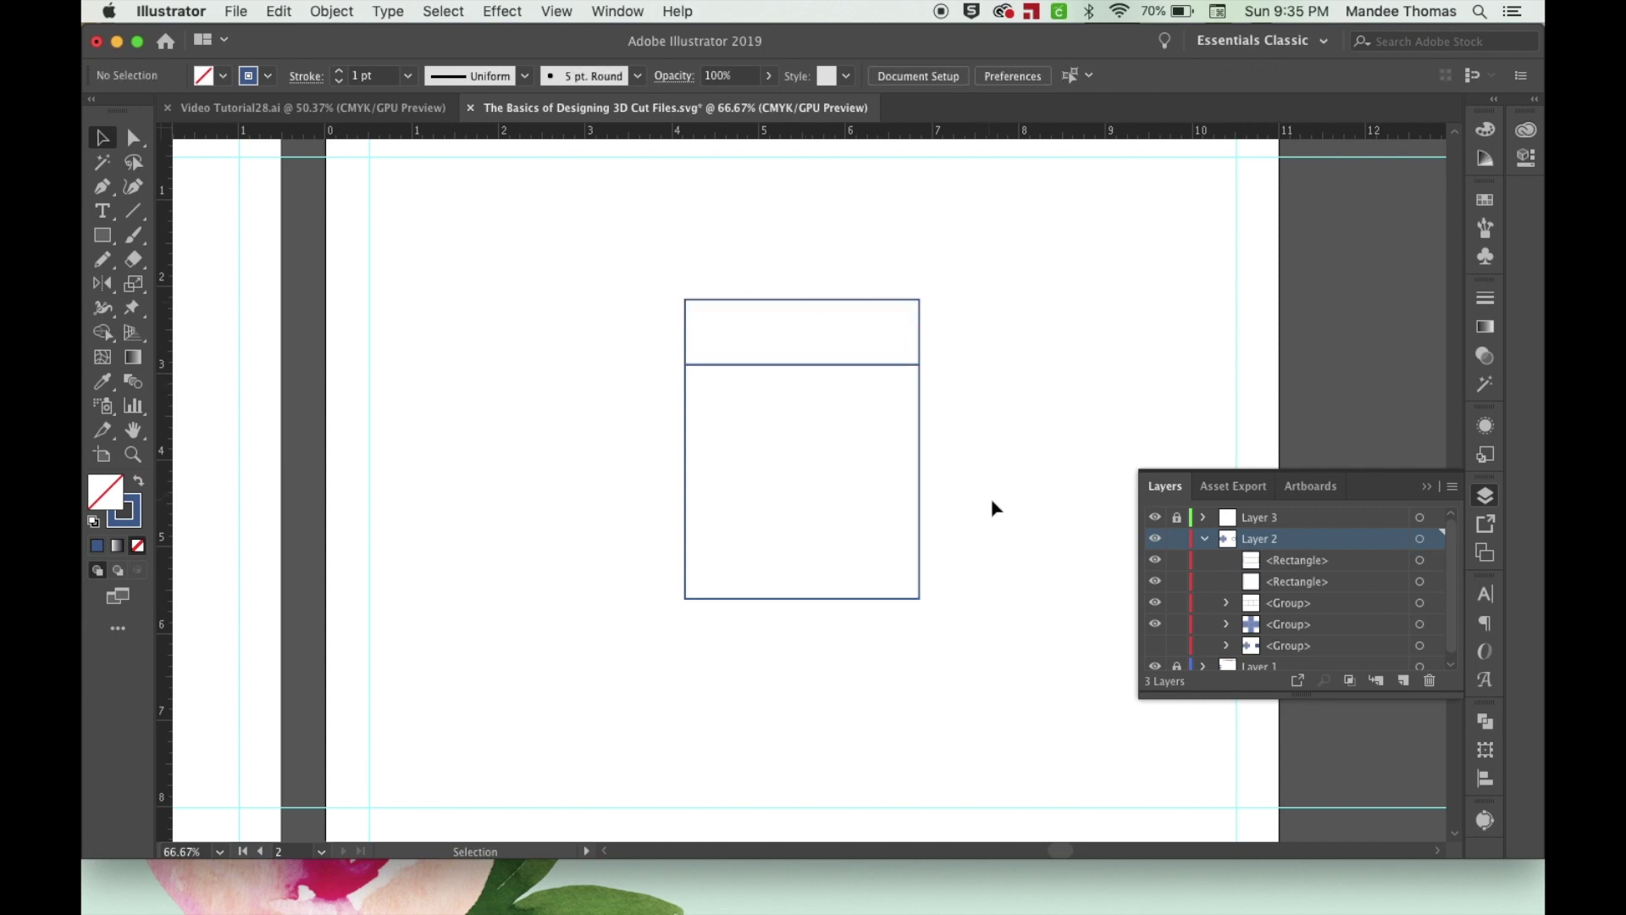
Copy the upper lid flap and place the duplicate against the square's lower edge.
left_click_drag(991, 508, 860, 474)
left_click(672, 263)
key("super+c")
key("super+f")
left_click_drag(722, 268, 715, 565)
left_click(850, 505)
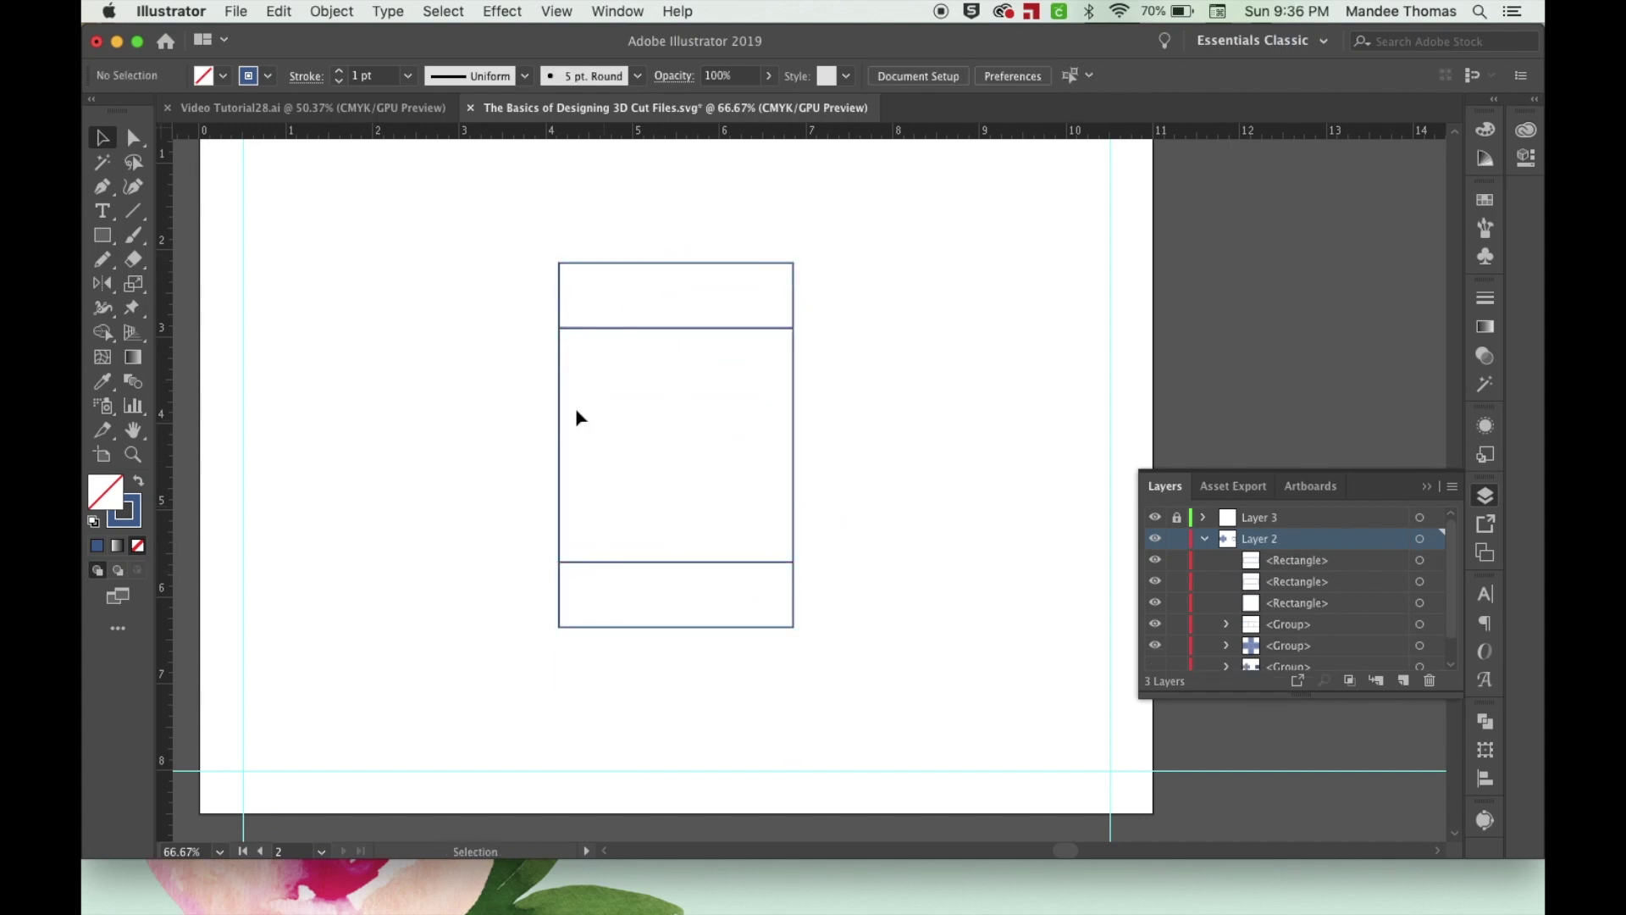
Duplicate the upper and lower flaps together and rotate the copies 90° to form the two side flaps.
left_click(559, 314)
left_click(793, 593, "shift")
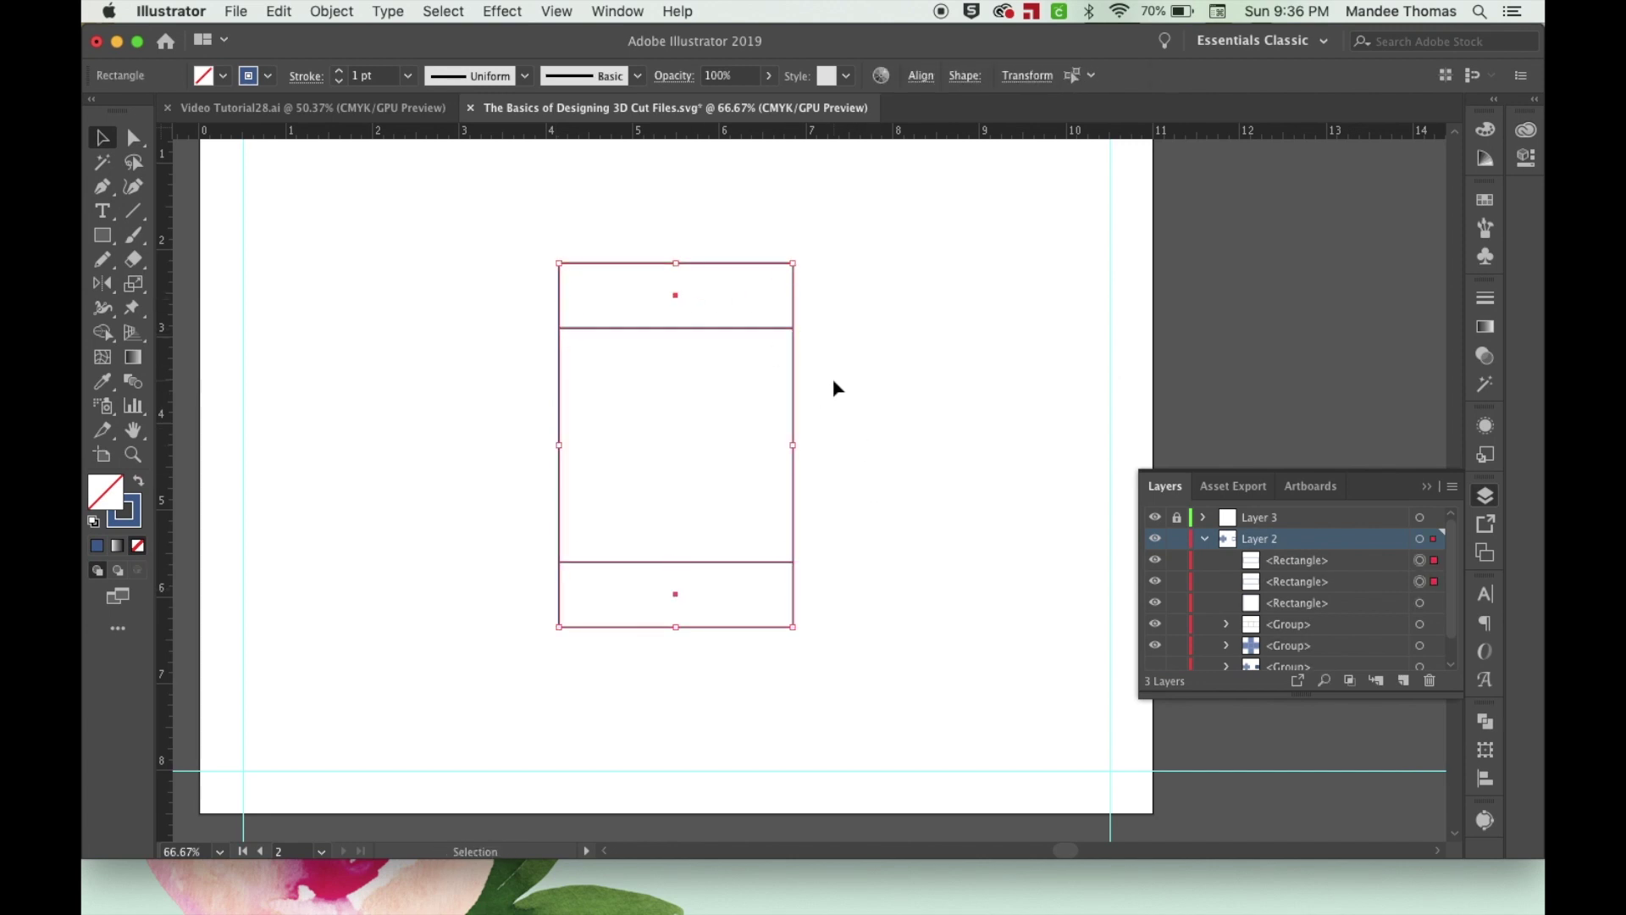
key("super+c")
key("super+f")
left_click_drag(799, 257, 915, 631)
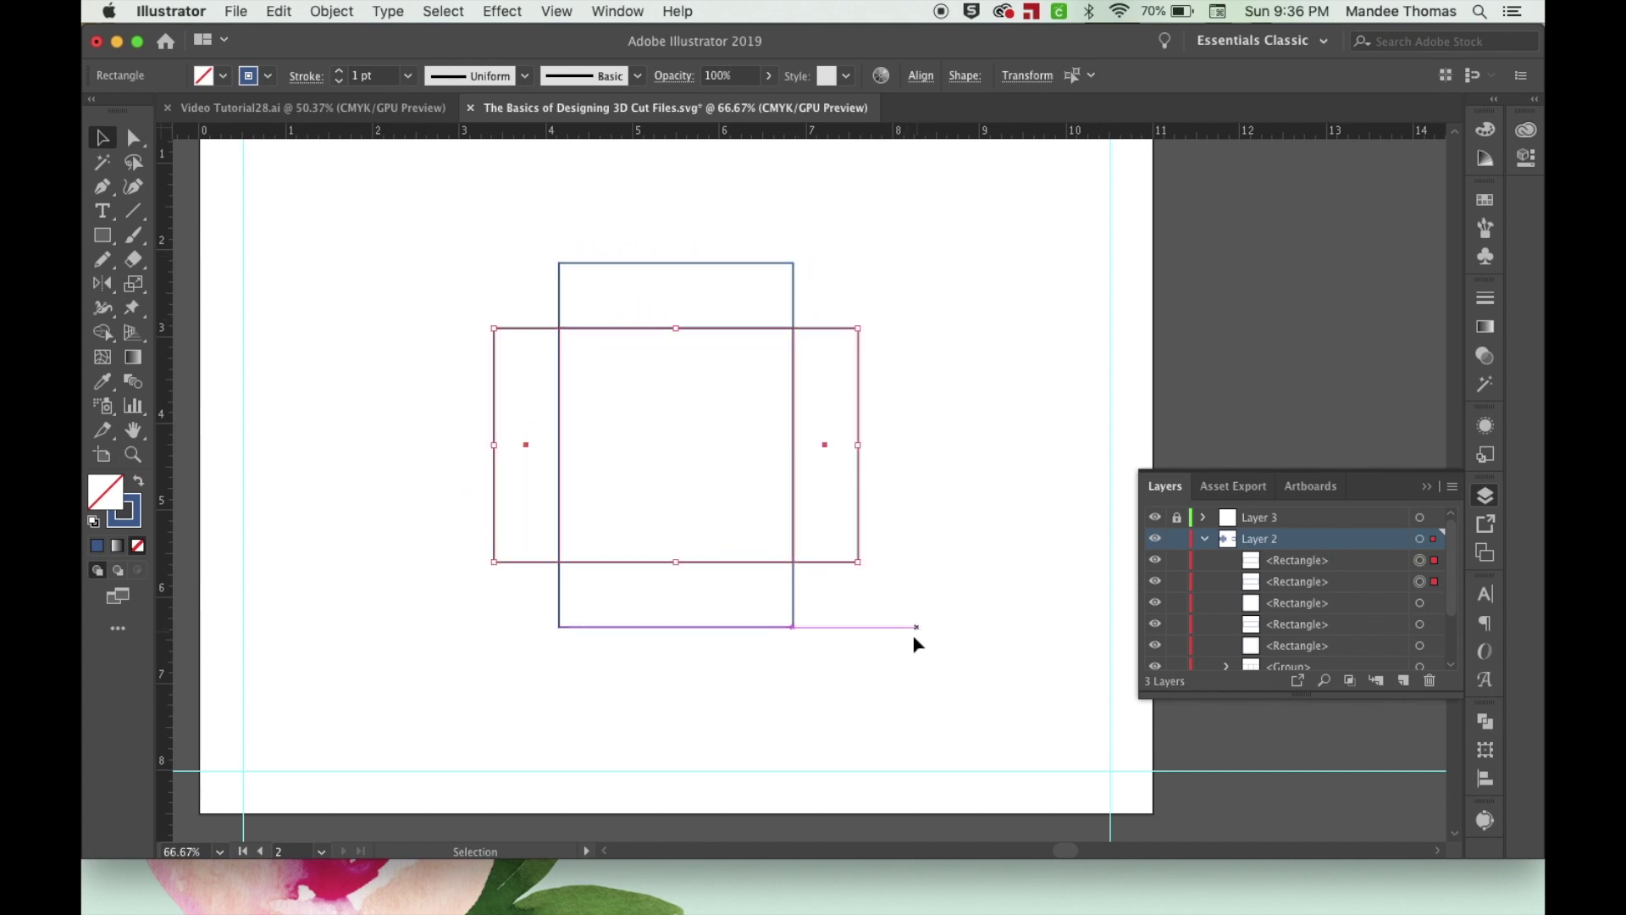
left_click(933, 542)
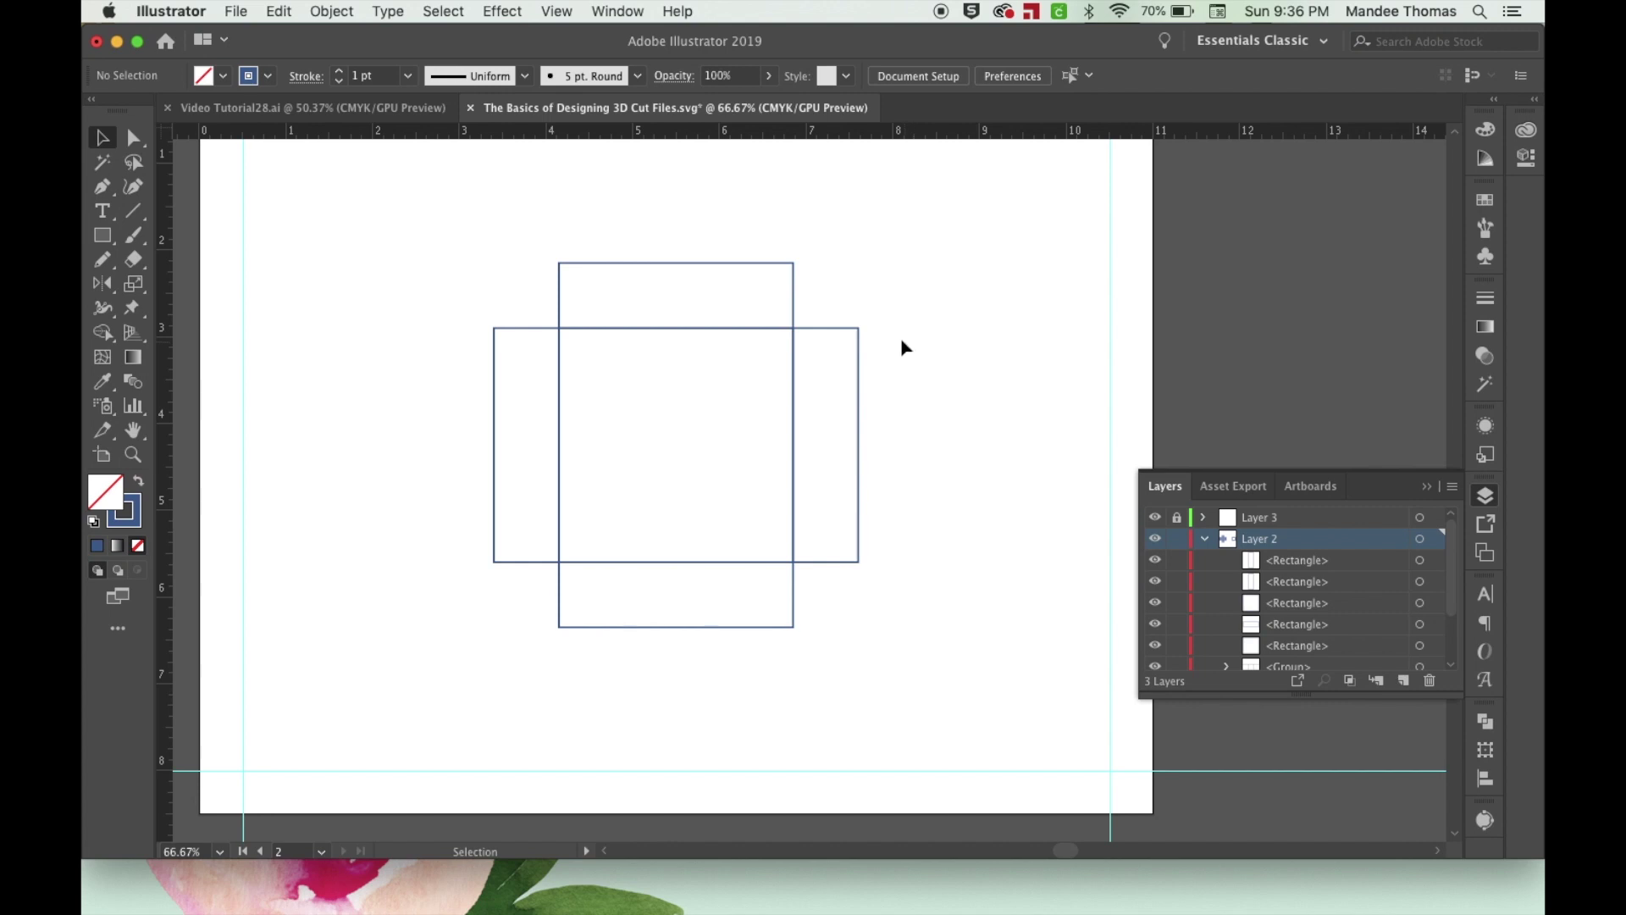
Copy the left side flap and shrink the duplicate into a glue tab about 0.25 in tall above that flap.
key("super+equal")
key("super+equal")
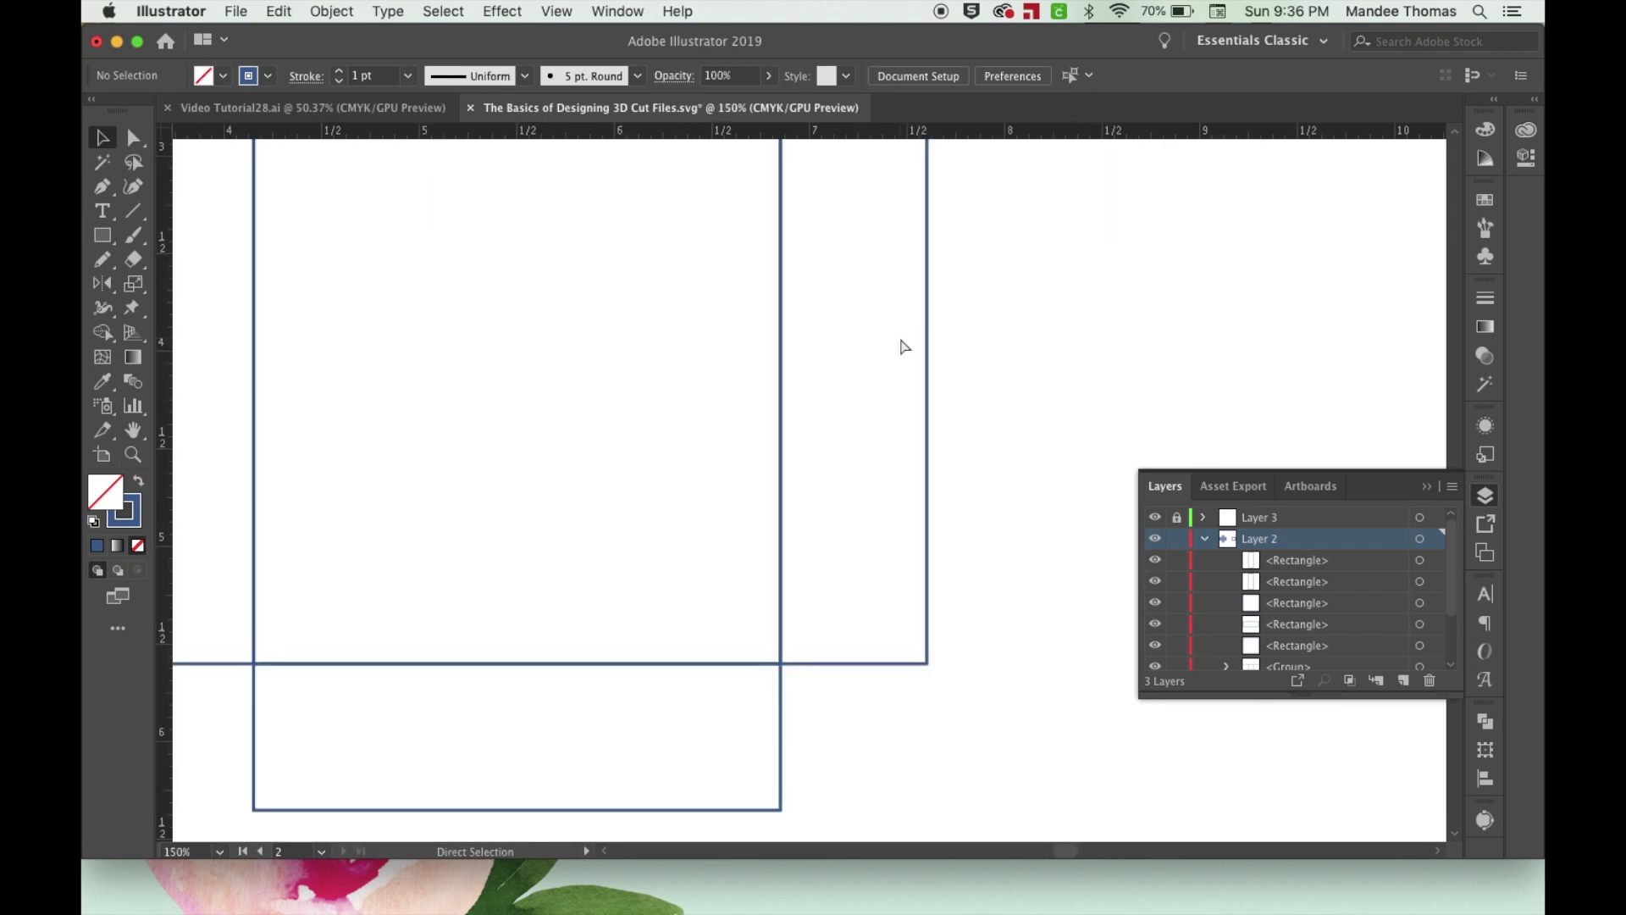
scroll(811, 338, "left", 10)
scroll(810, 338, "up", 2)
key("super+minus")
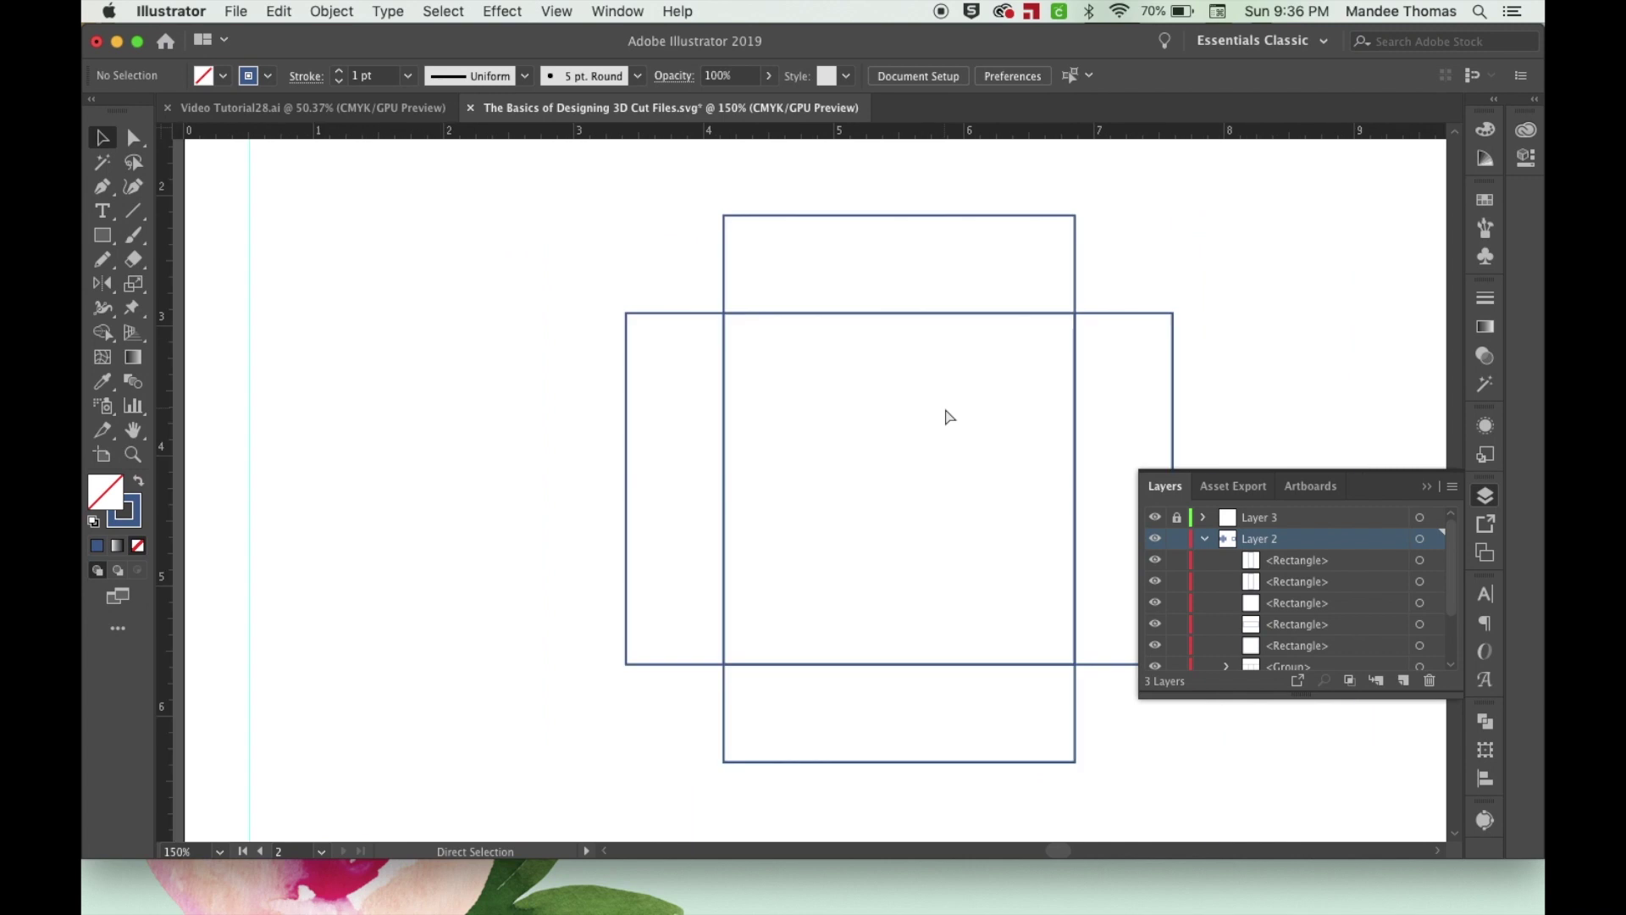
left_click(704, 315)
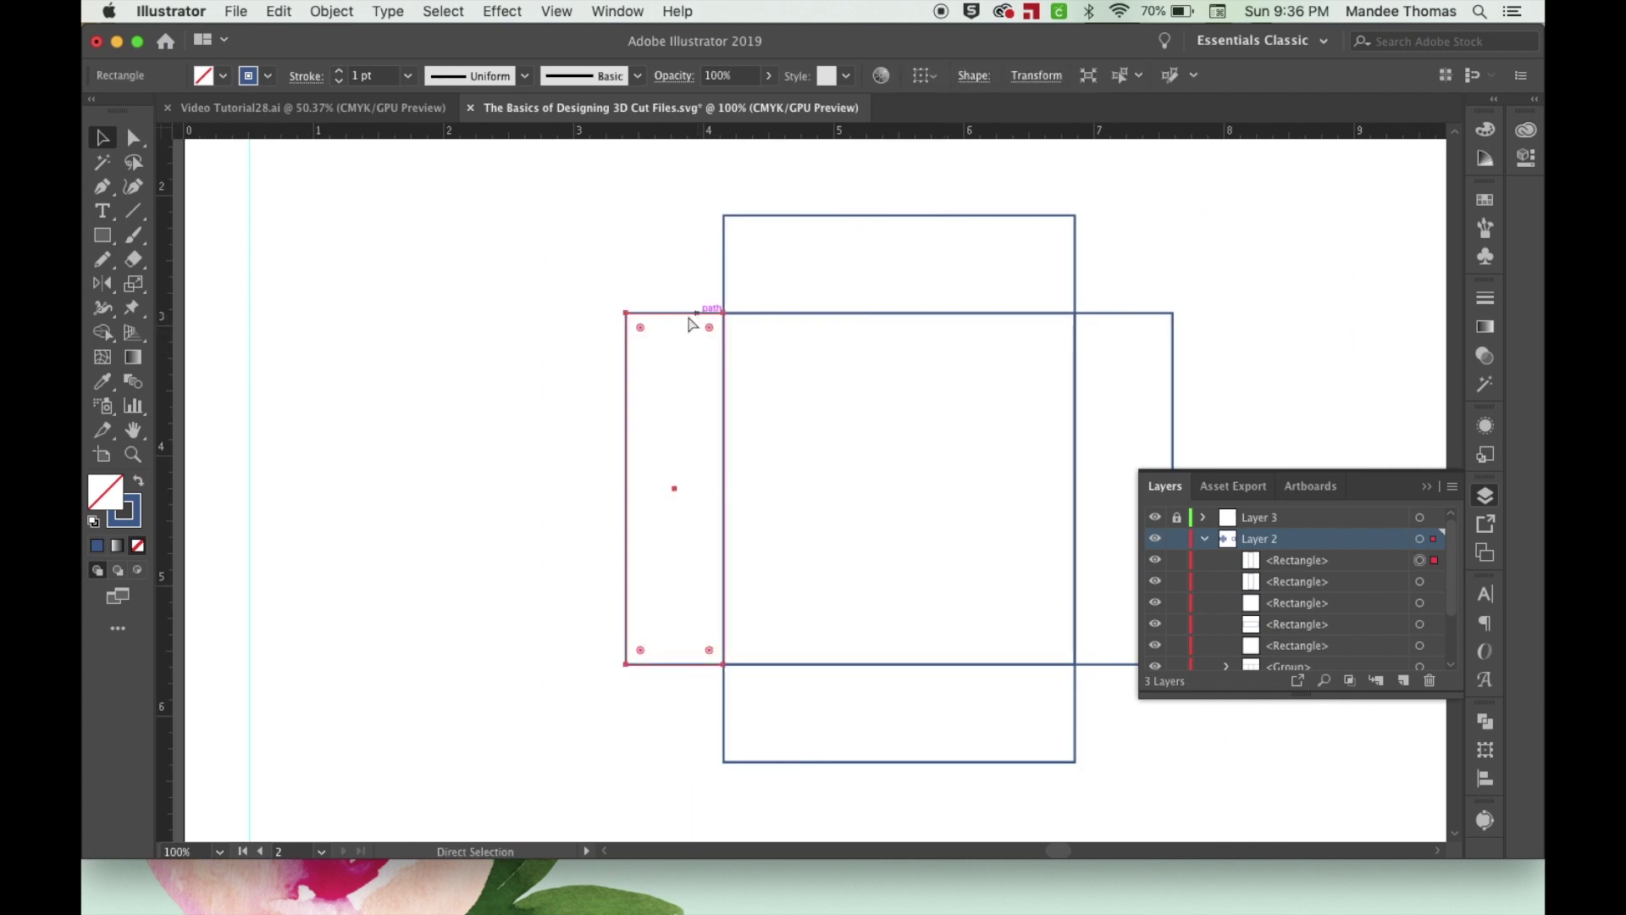
left_click_drag(676, 667, 667, 282)
left_click(551, 279)
Taper the glue tab by moving its two upper corner anchor points inward to form a trapezoid.
key("a")
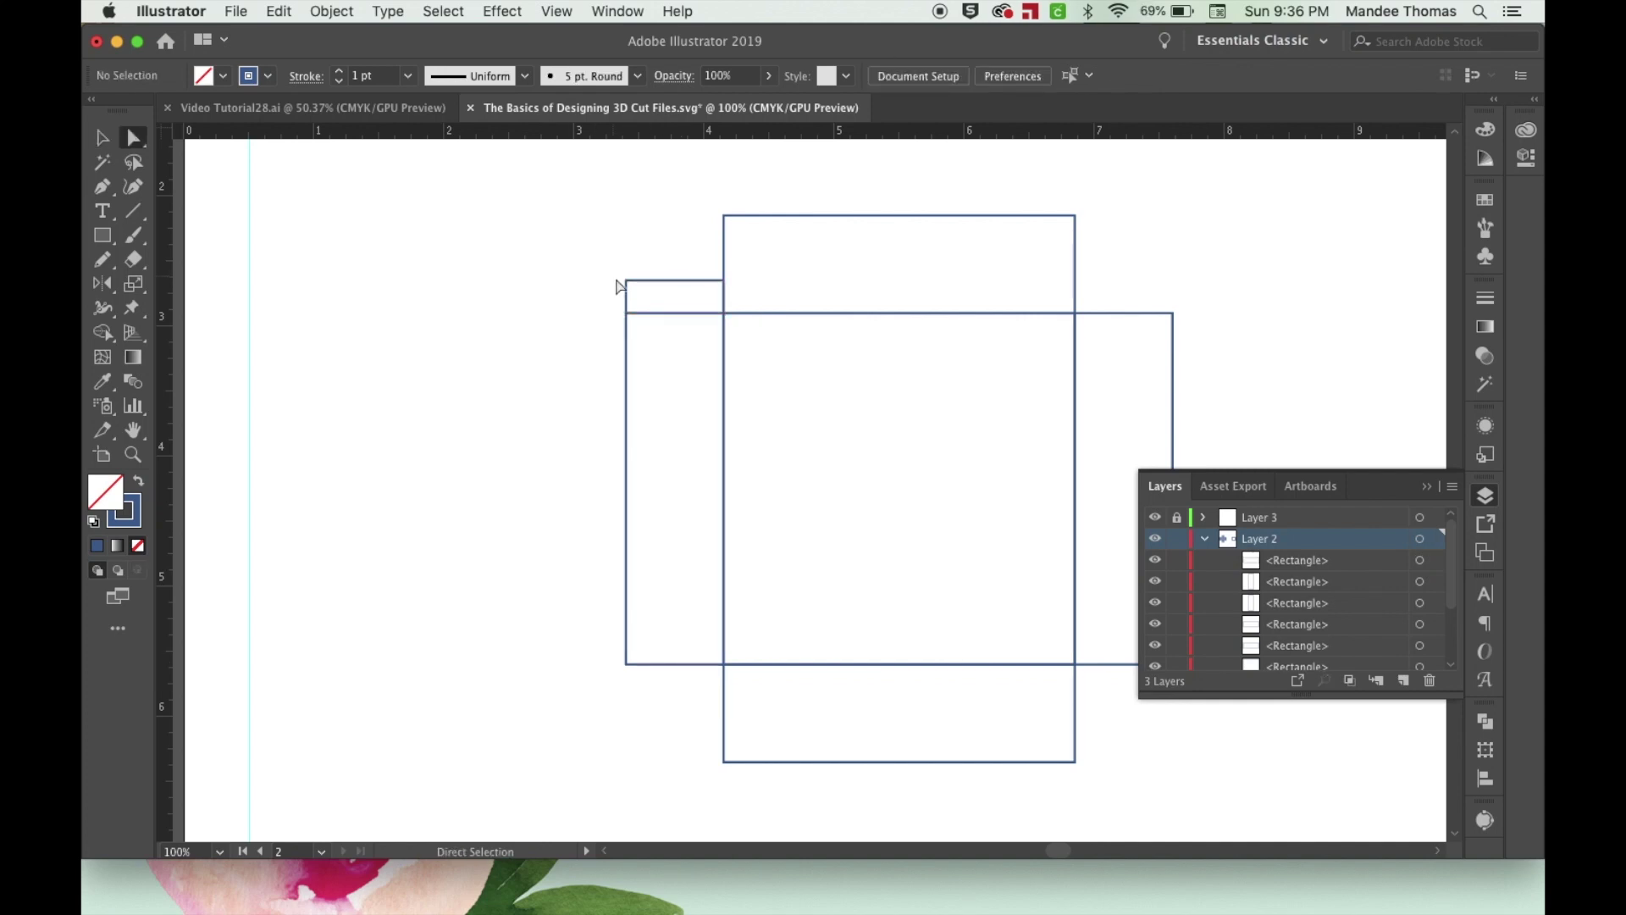
left_click(627, 285)
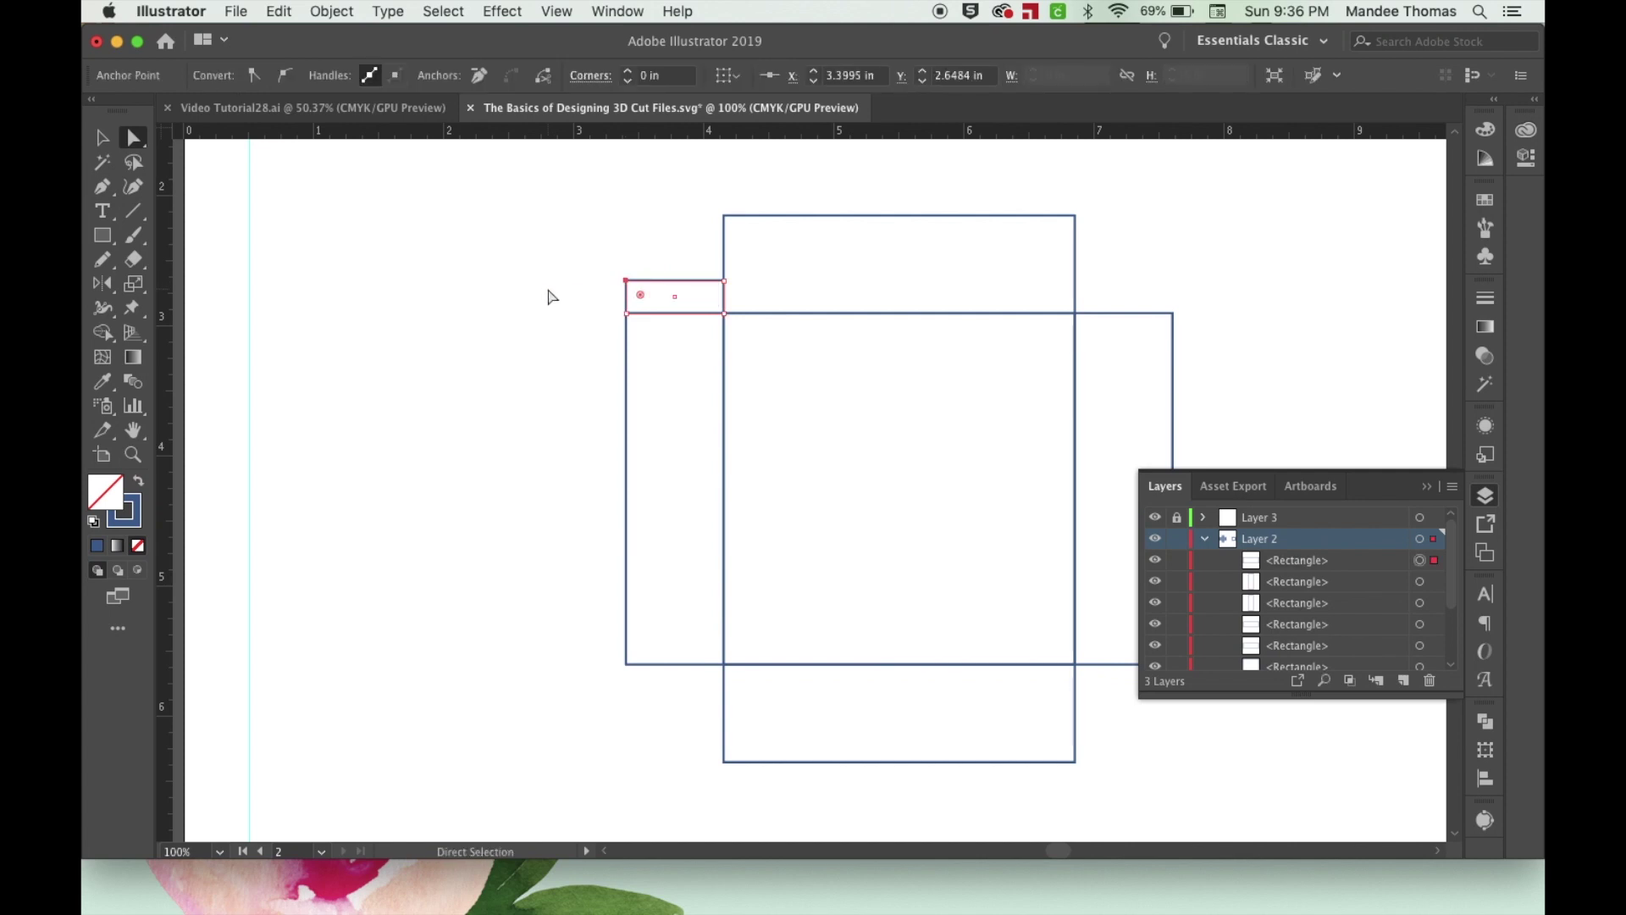
key("Right")
key("Right")
key("Right")
key("Right")
key("Right")
key("Right")
key("Right")
key("Right")
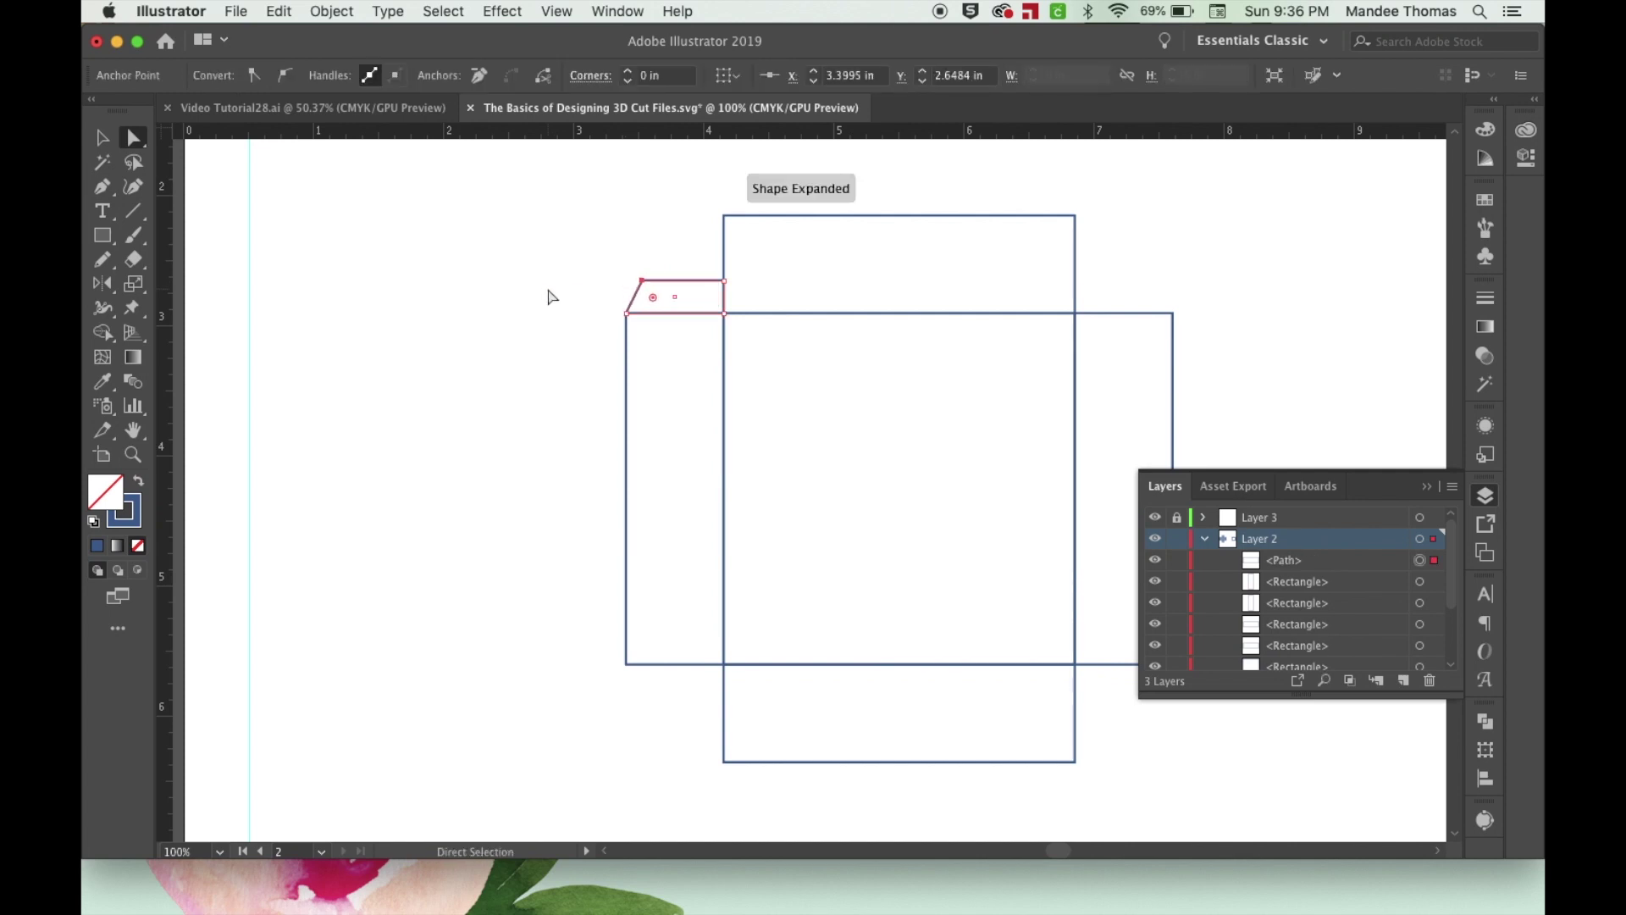
key("Right")
key("Right")
key("Right")
key("Right")
key("Right")
left_click_drag(725, 280, 703, 283)
left_click(678, 256)
key("v")
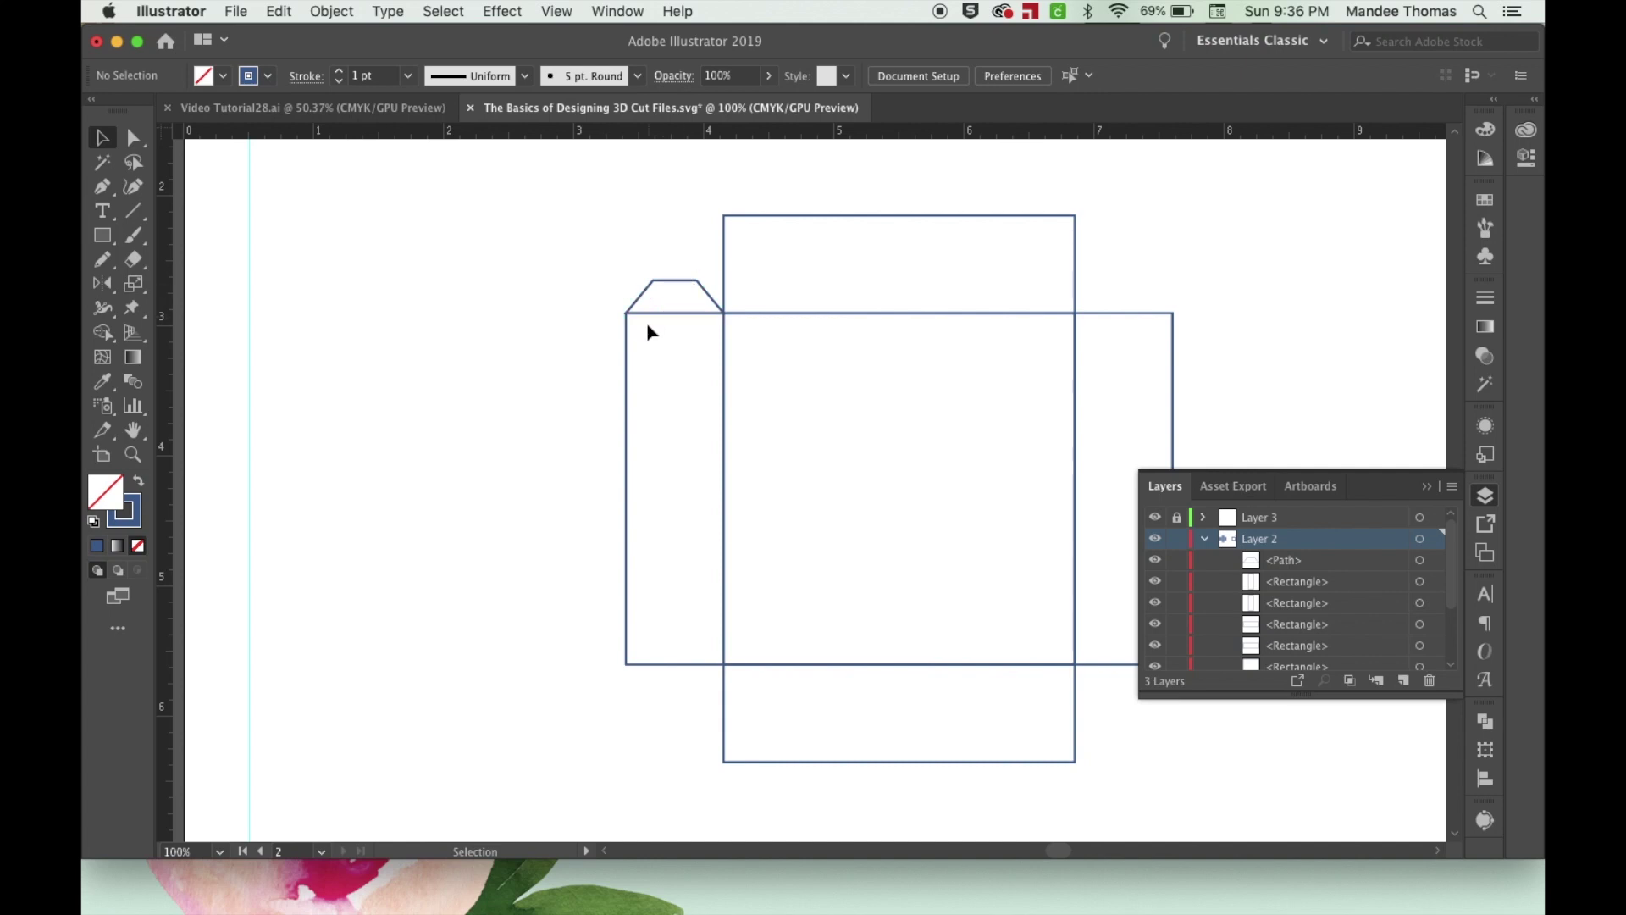
Copy the glue tab to the top of the right flap and add flipped copies at the bottom of both side flaps.
left_click_drag(821, 465, 649, 471)
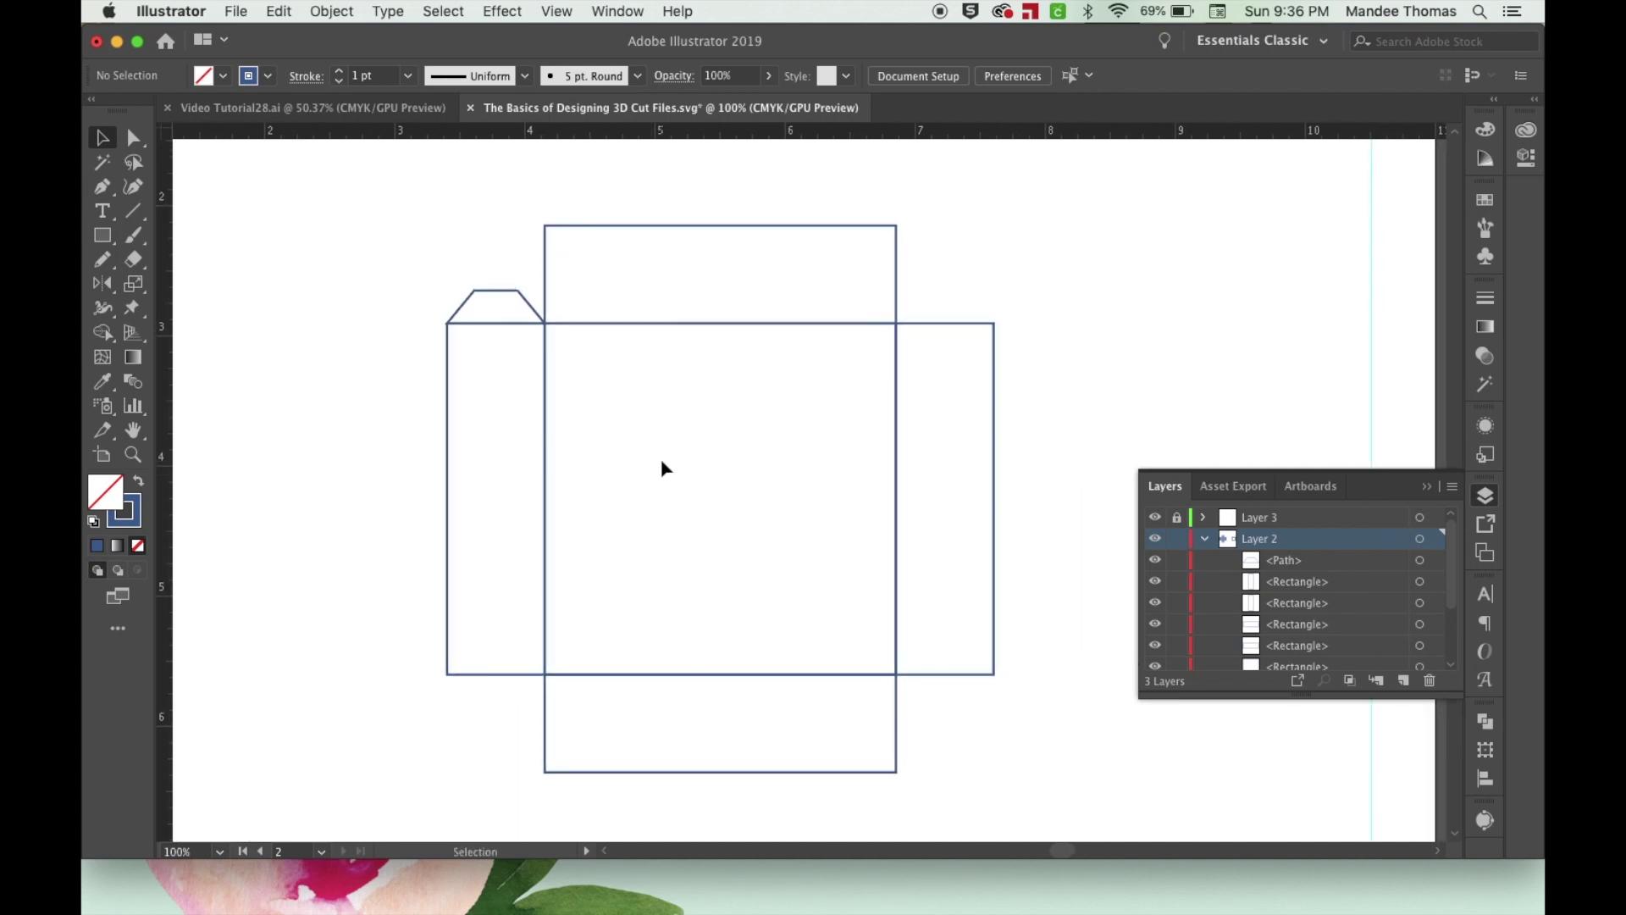
left_click(510, 292)
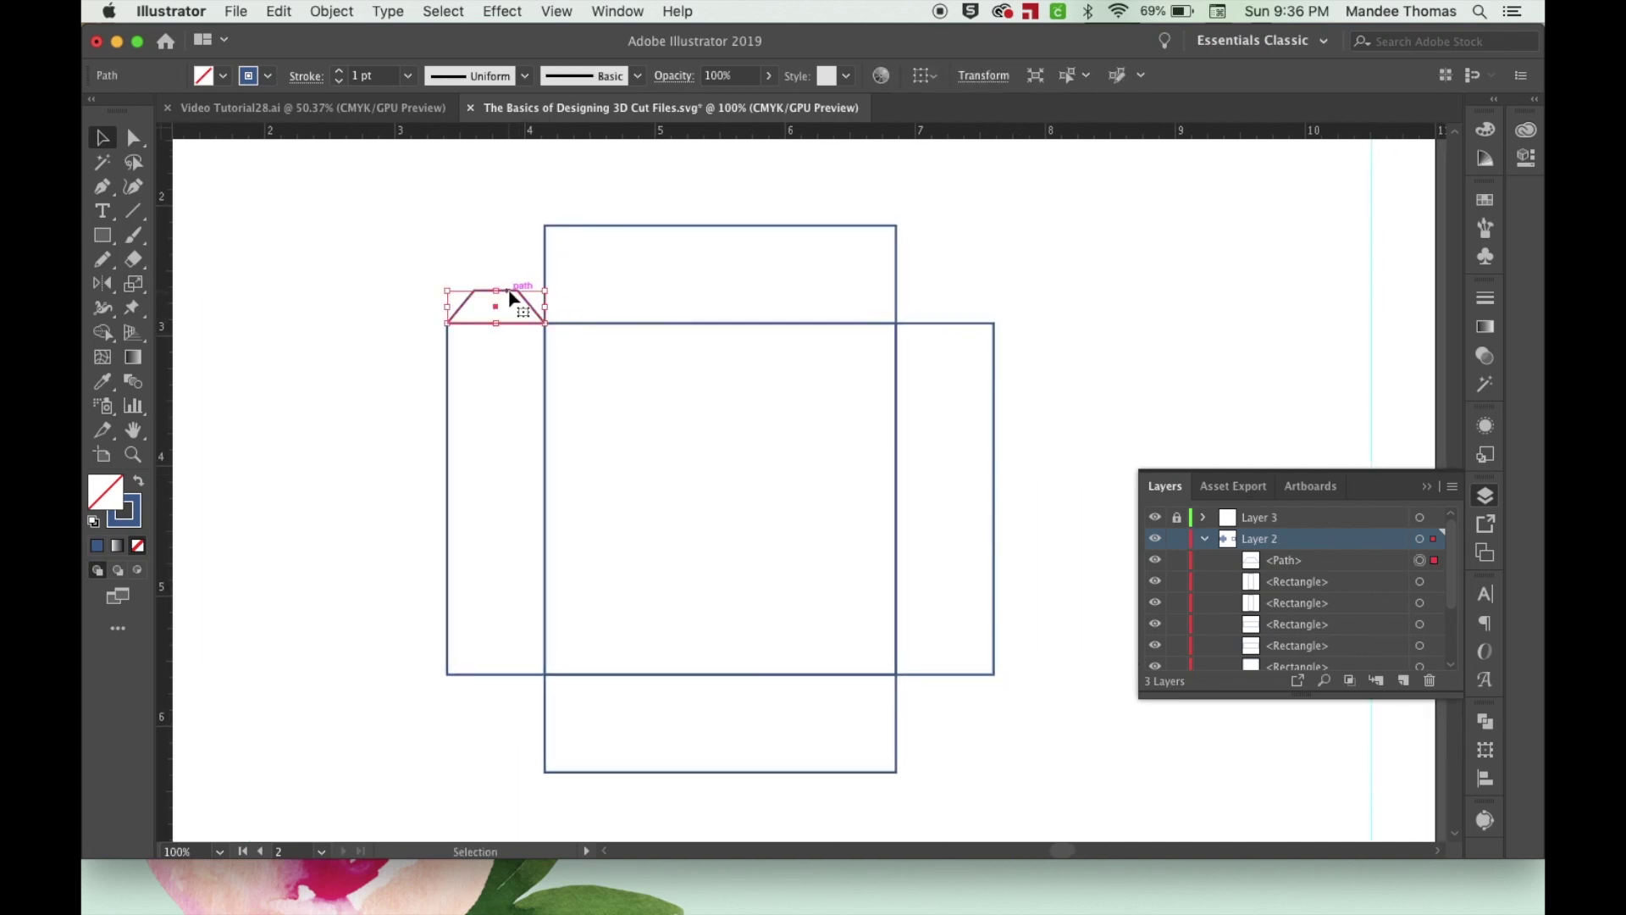
left_click_drag(510, 296, 972, 333)
left_click(509, 291, "shift")
key("a")
key("v")
left_click_drag(998, 280, 584, 680)
left_click(1082, 440)
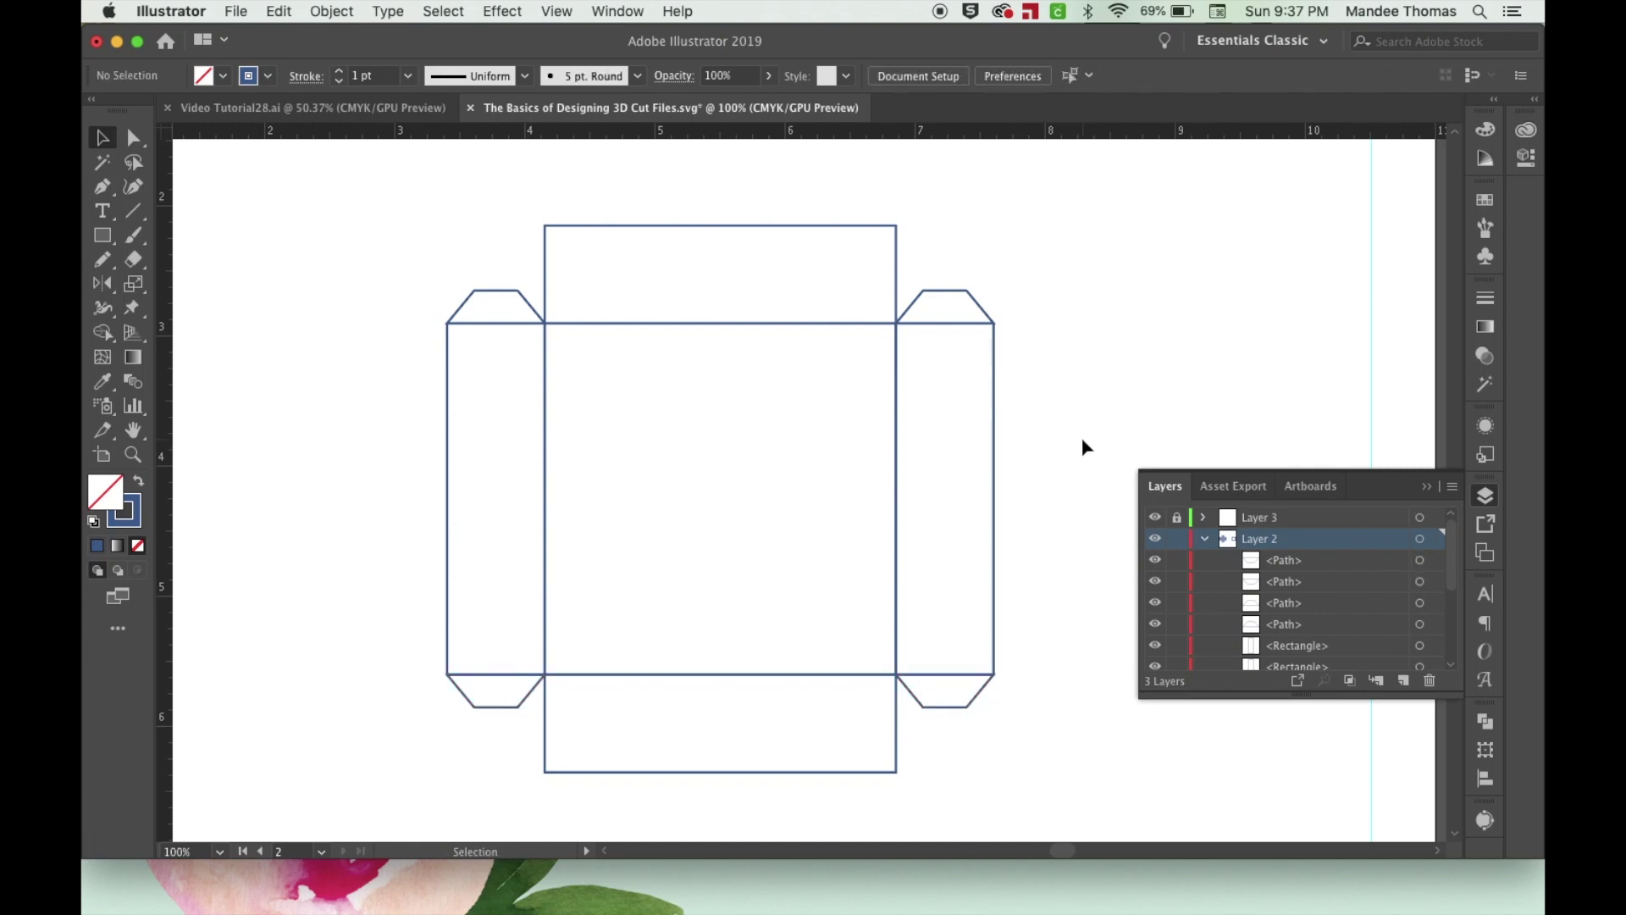
Group the lid's square, flaps and glue tabs together, leaving nothing selected.
left_click_drag(430, 202, 1078, 772)
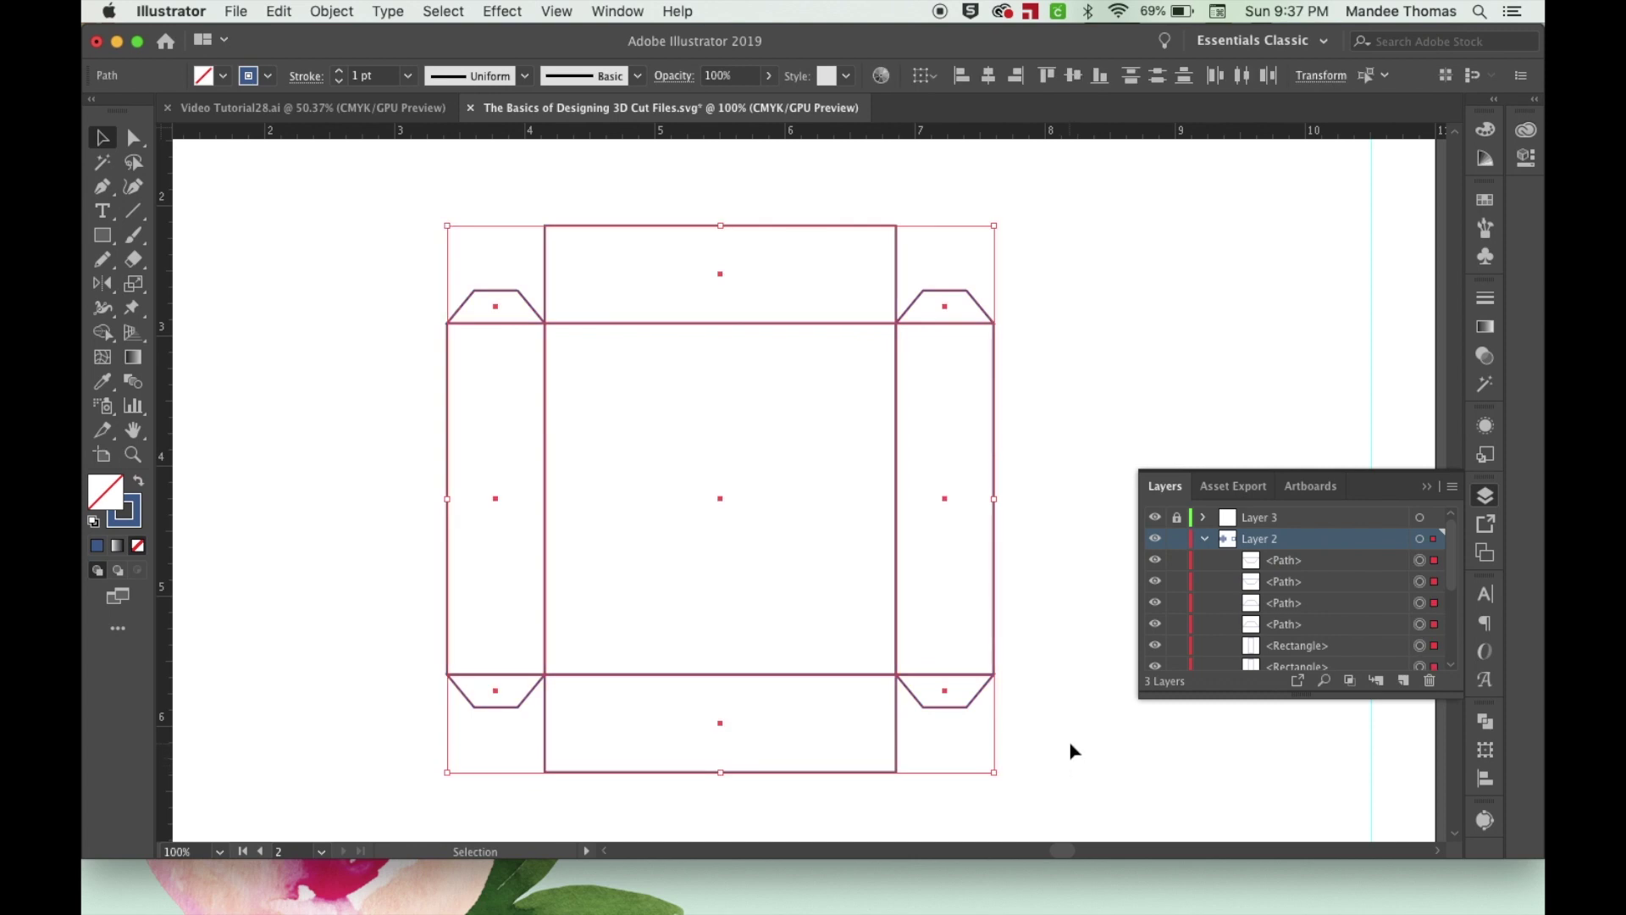
key("super+g")
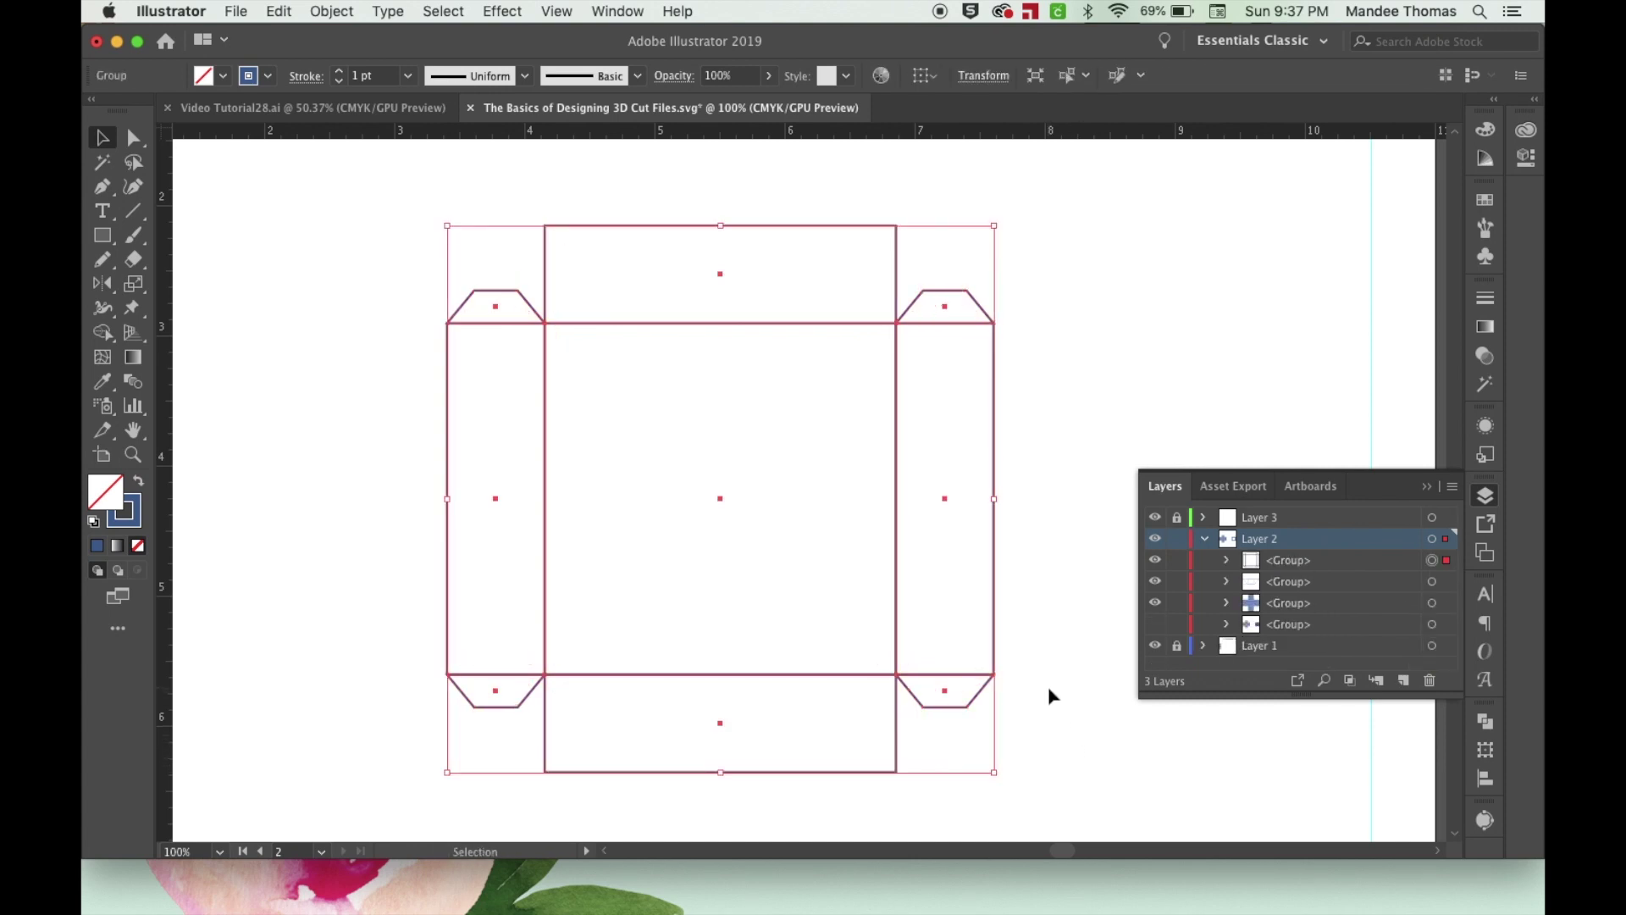
left_click(266, 447)
Sample the gray score-line stroke from the box on the first artboard with the Eyedropper.
left_click(133, 210)
key("super+minus")
key("super+minus")
key("super+minus")
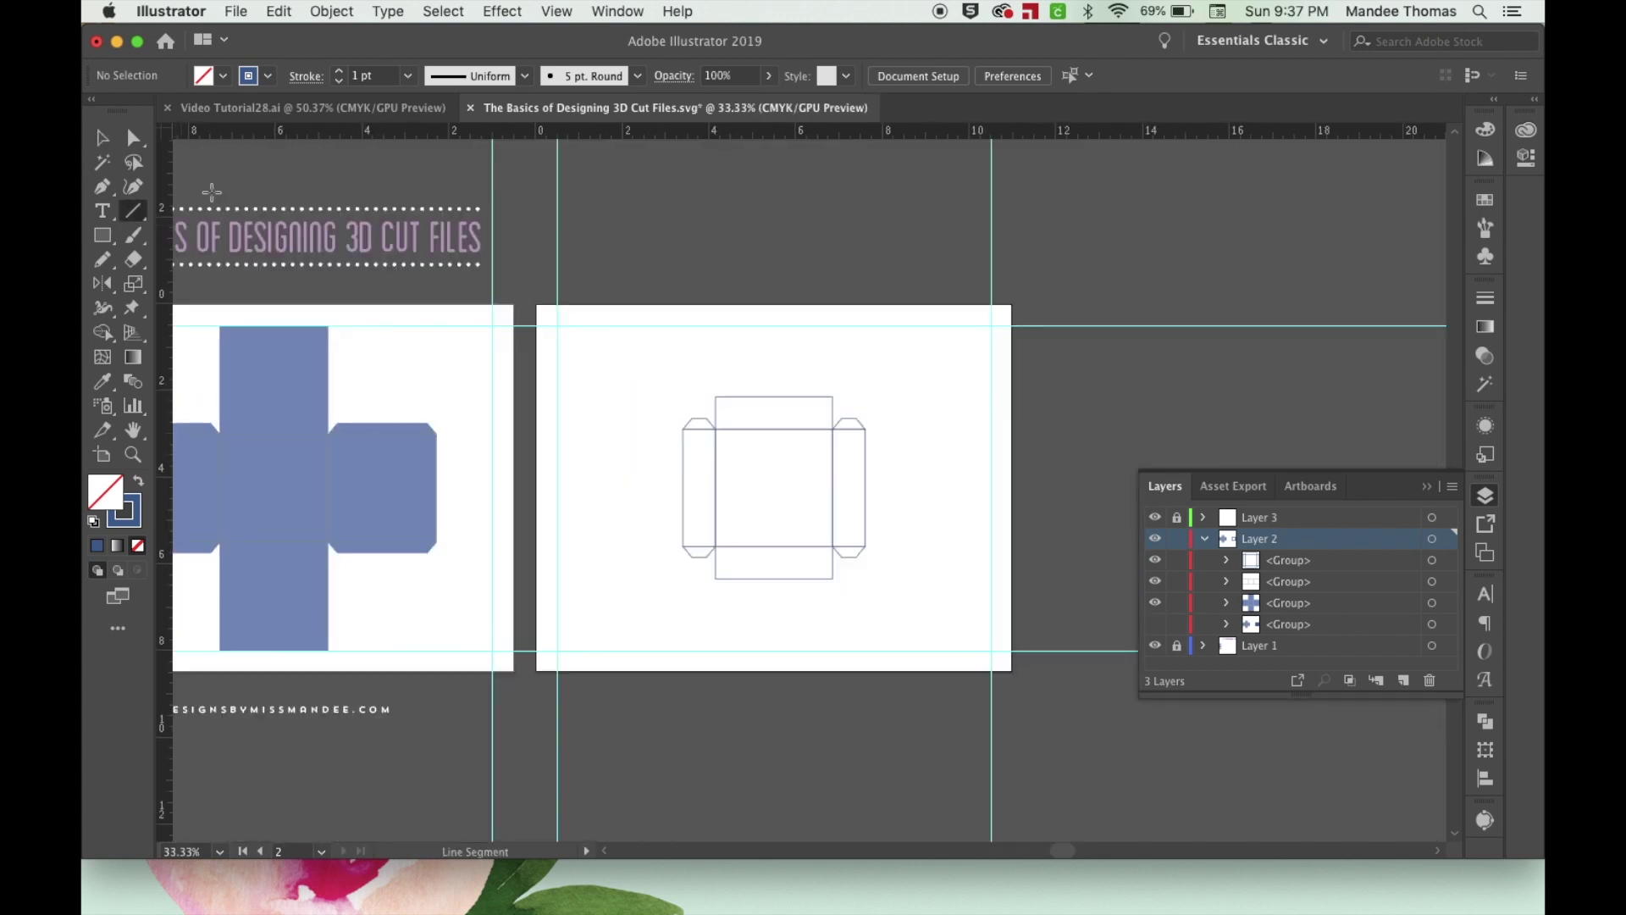
key("i")
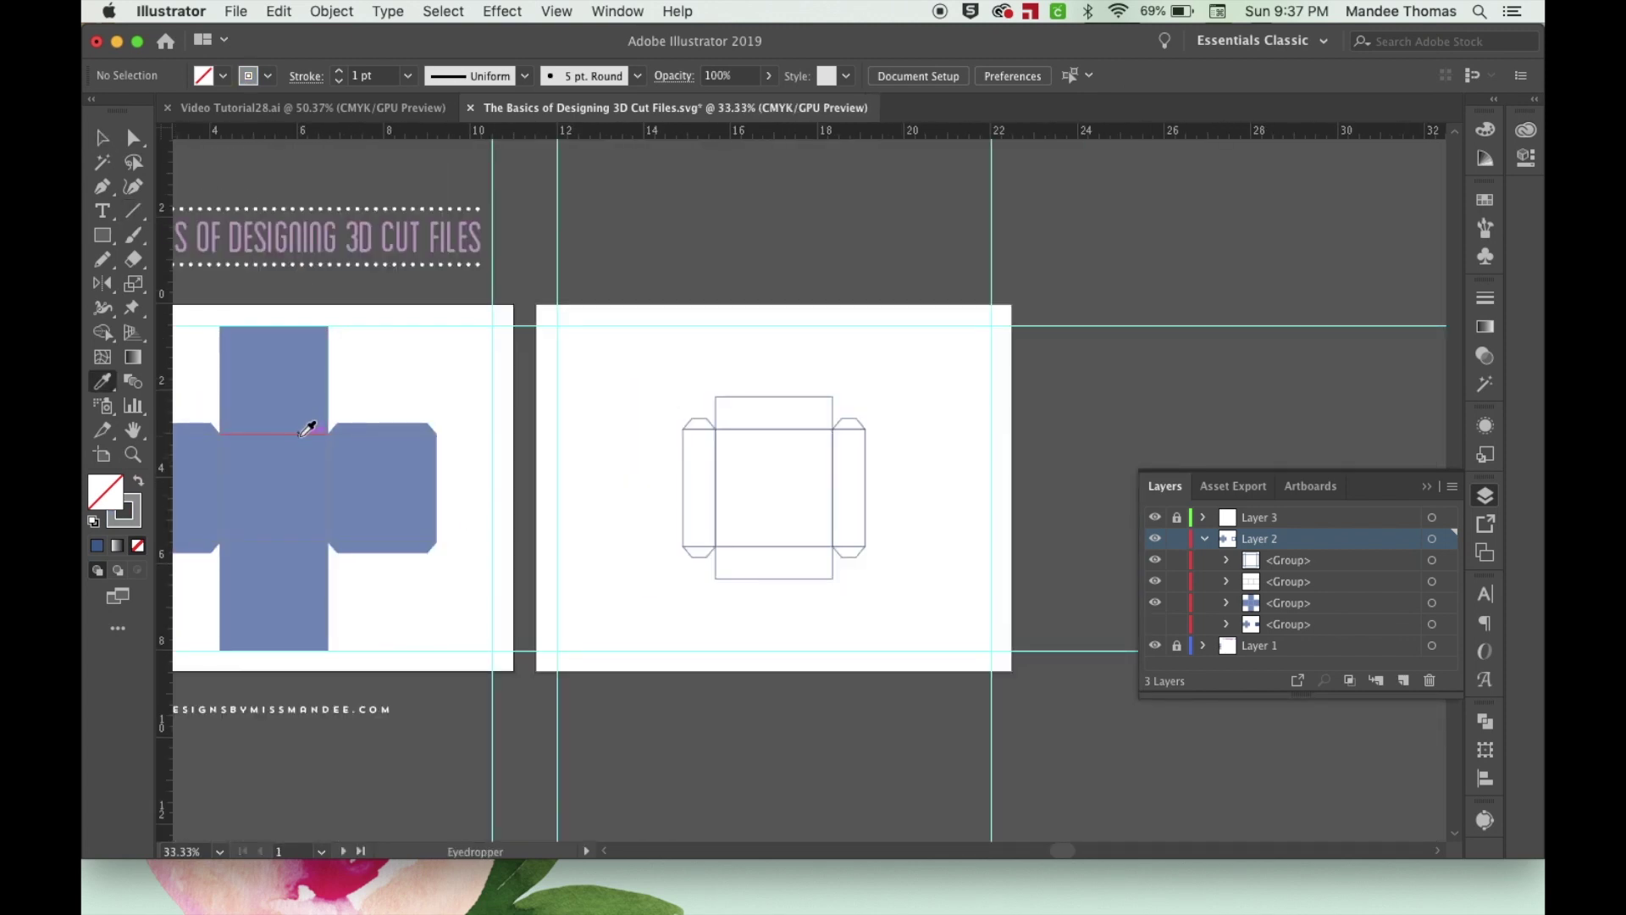
Draw four gray score lines on the lid: two horizontal across the full width and two vertical along the square's sides.
key("super+plus")
key("super+plus")
key("v")
left_click(139, 211)
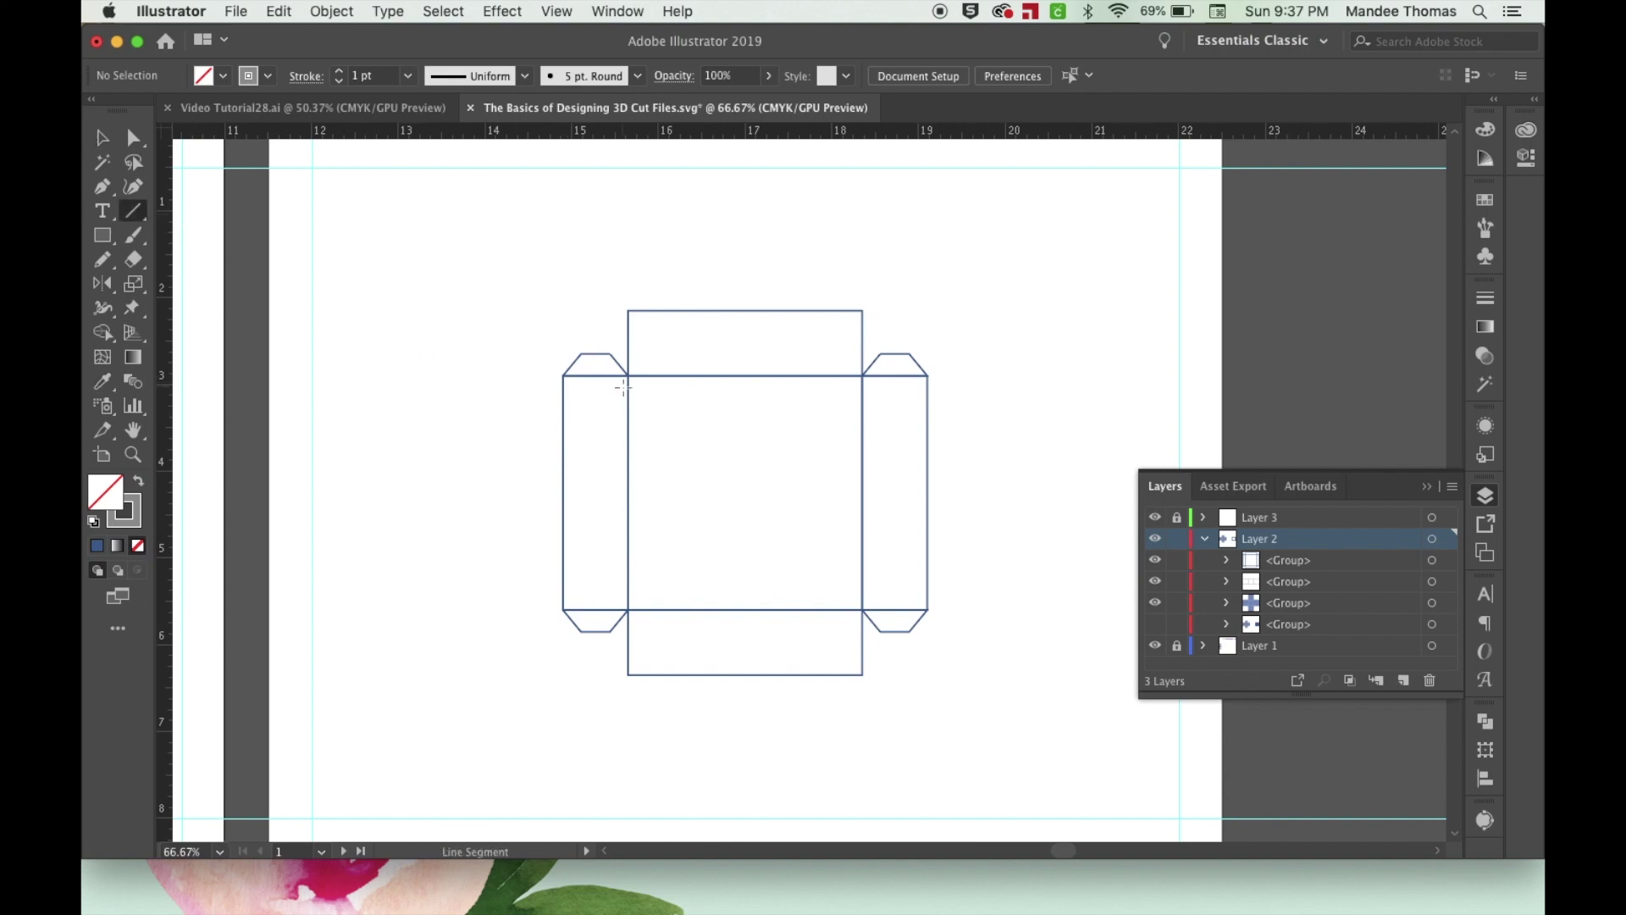
left_click_drag(564, 376, 928, 376)
mouse_move(563, 610)
left_mouse_down()
mouse_move(966, 610)
mouse_move(929, 613)
left_mouse_up()
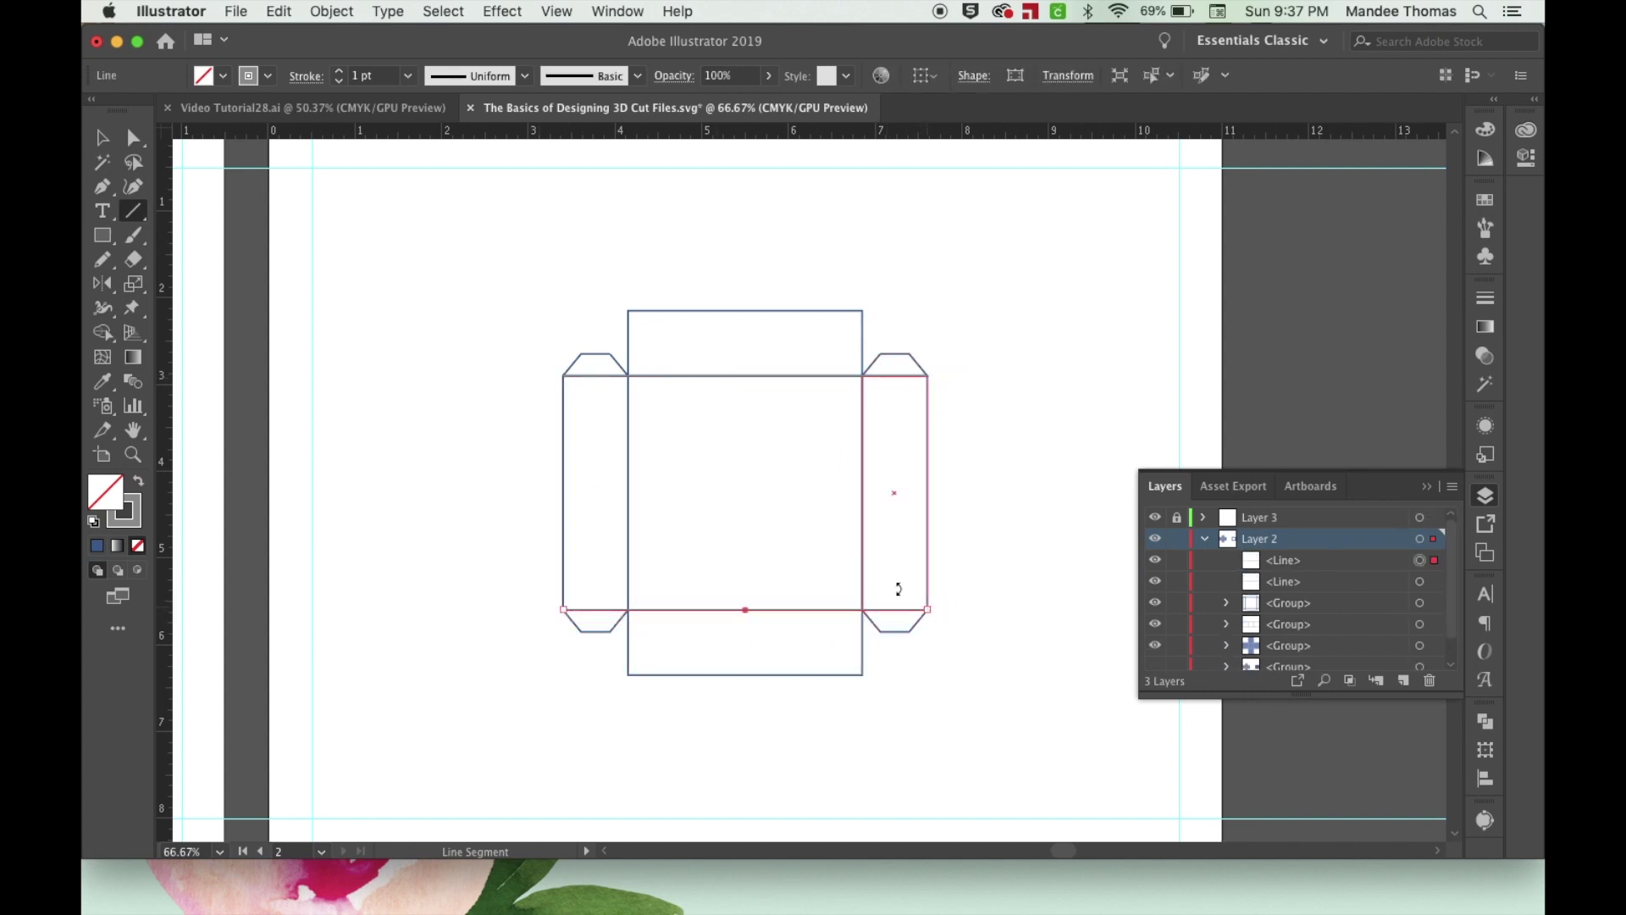
left_click_drag(628, 376, 627, 610)
left_click_drag(861, 375, 862, 610)
key("v")
left_click(1009, 441)
Hide the lid shape group briefly to check the score lines alone, and show it again.
key("super+a")
scroll(1259, 588, "down", 2)
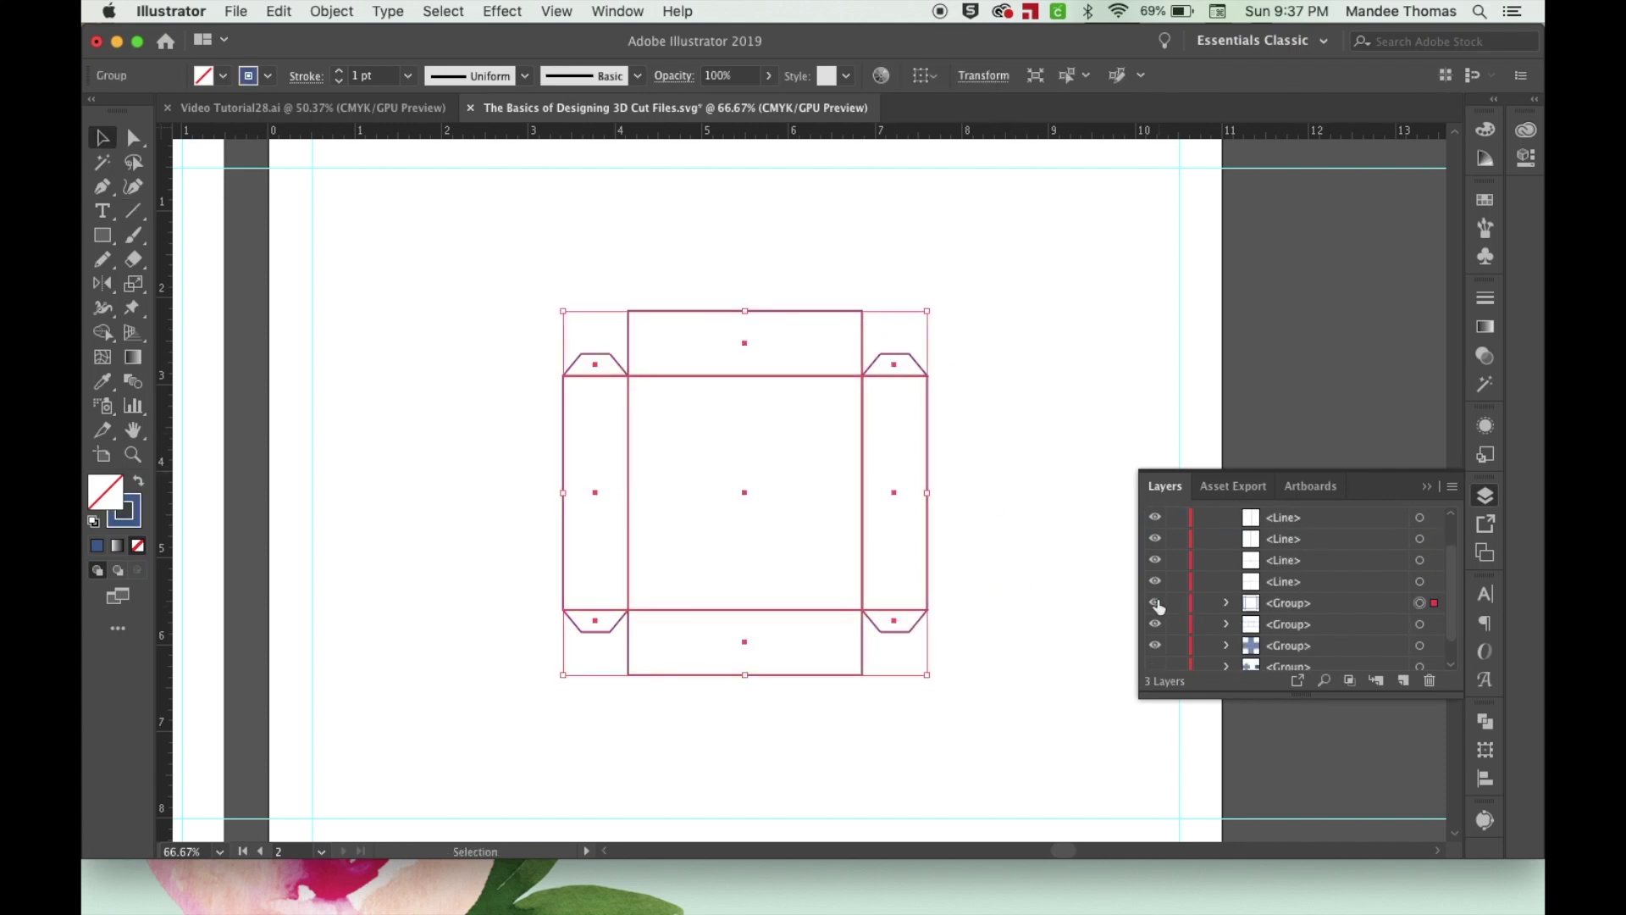
left_click(1156, 602)
left_click(1155, 602)
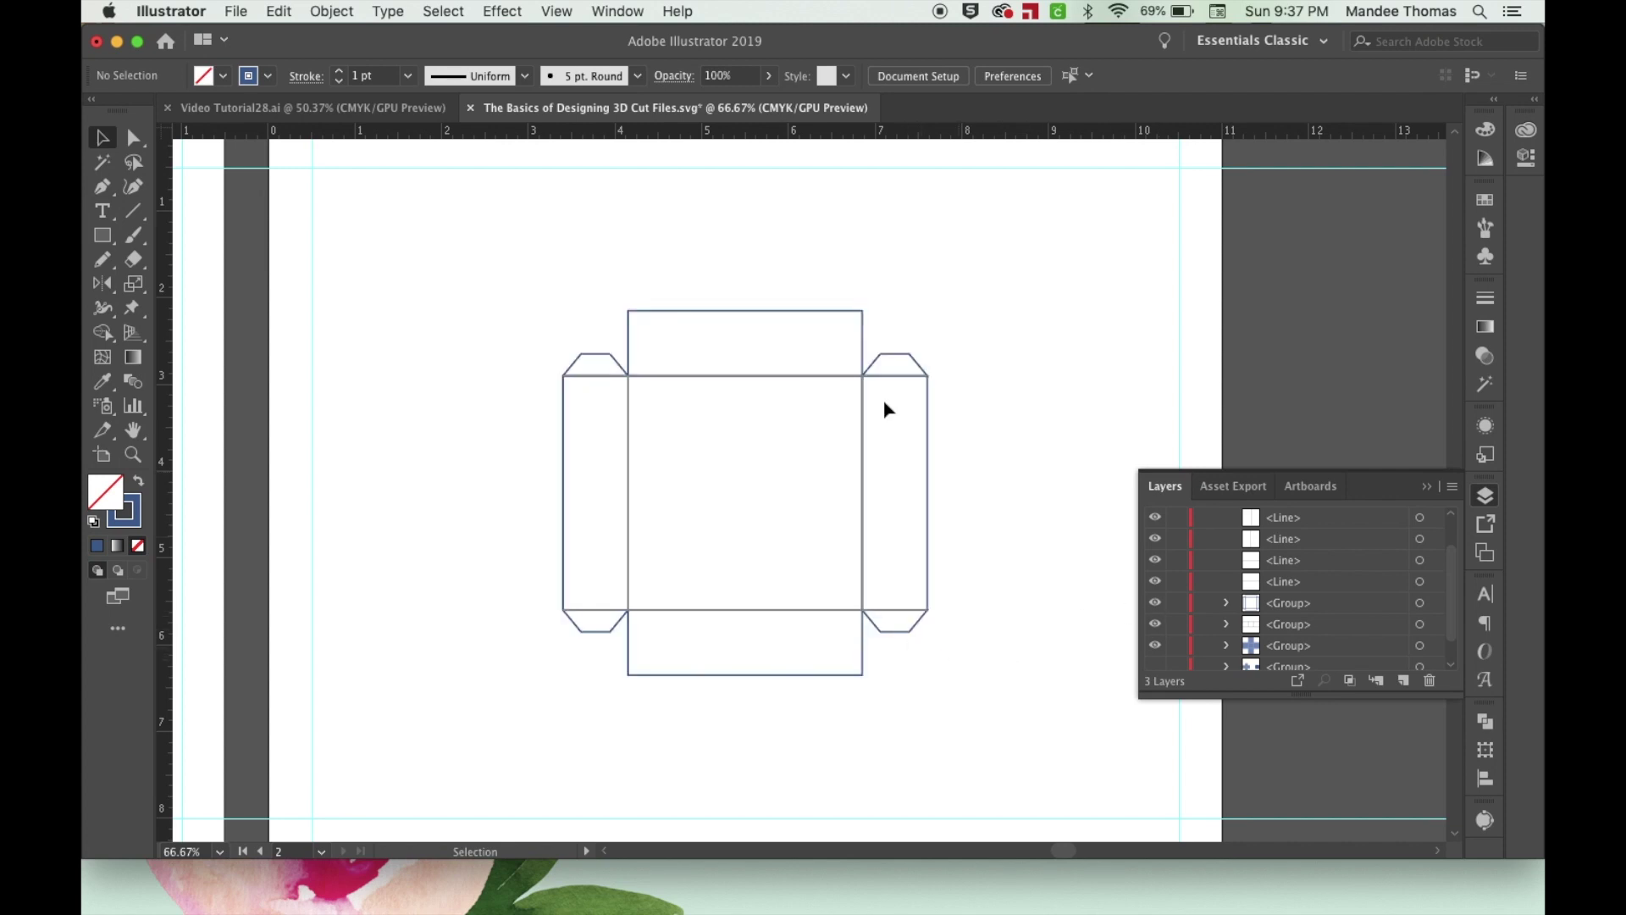
Swap the fill and stroke of the lid shape group to make it solid dark blue without an outline.
left_click(834, 311)
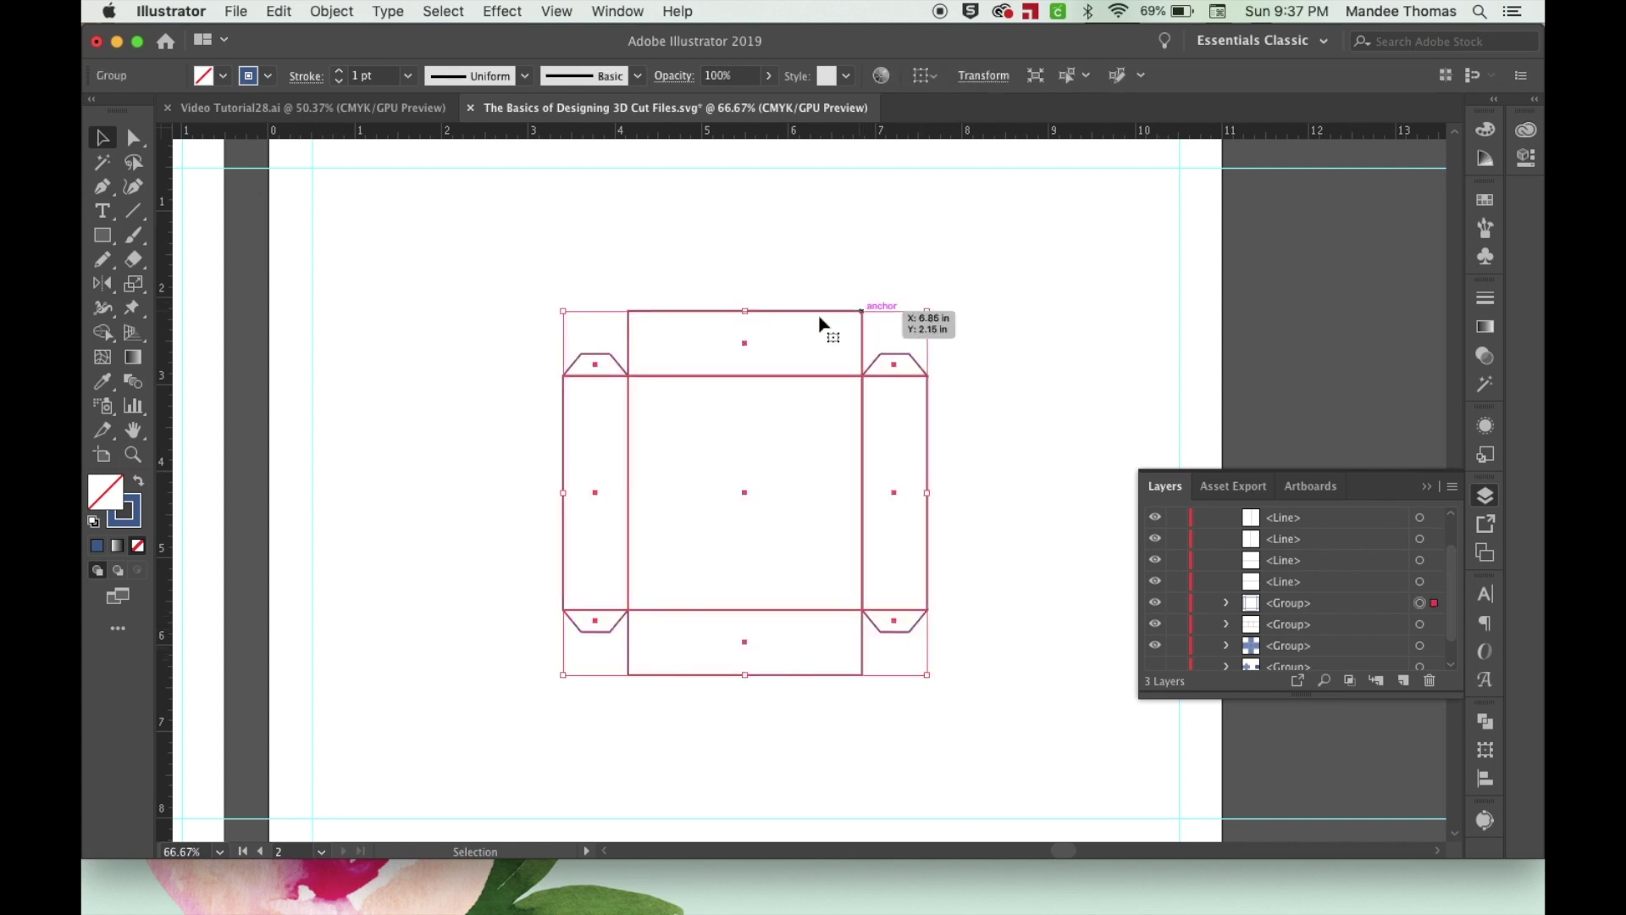
left_click(140, 484)
left_click(435, 439)
Select the lid's four score lines without the lid shape and group them.
left_click_drag(1053, 678, 447, 269)
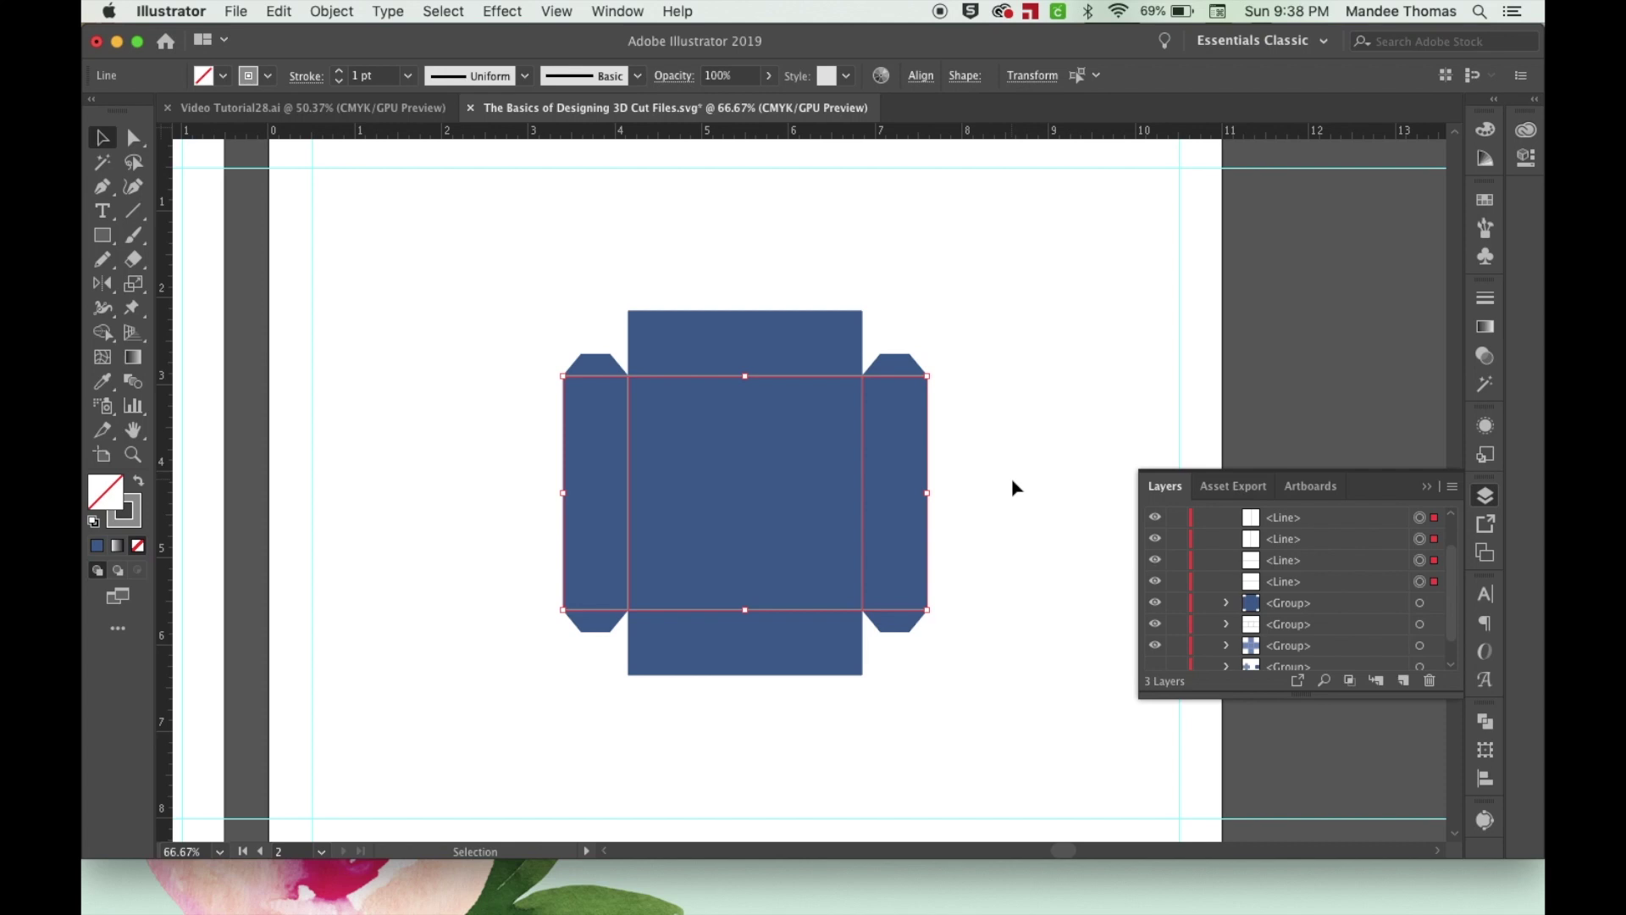
key("super+g")
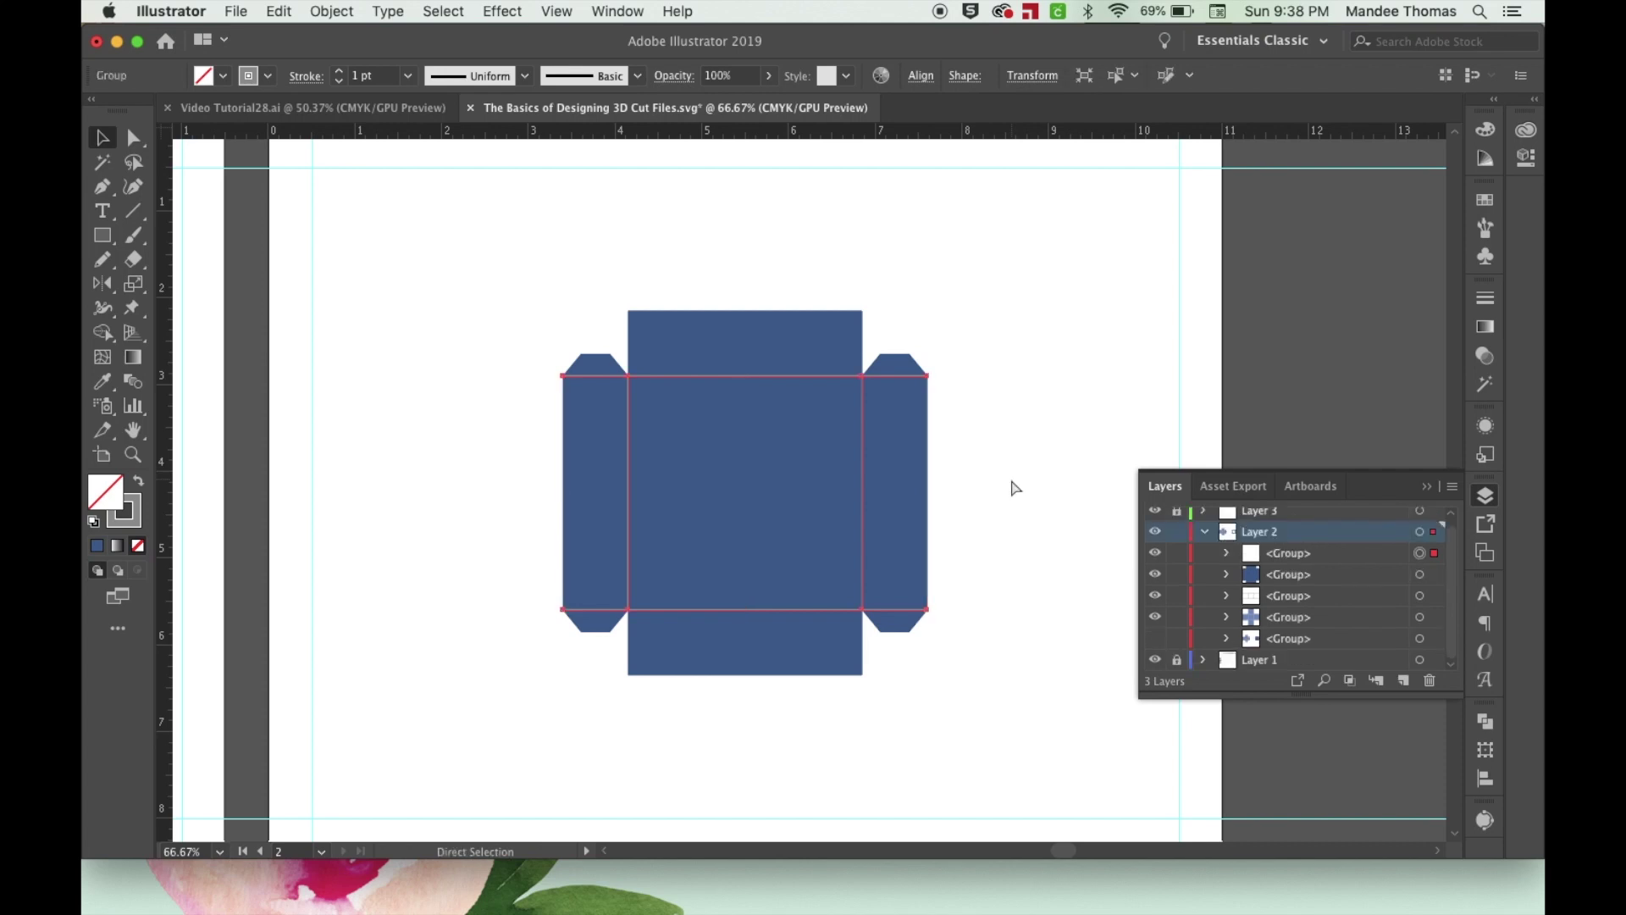
left_click(1012, 485)
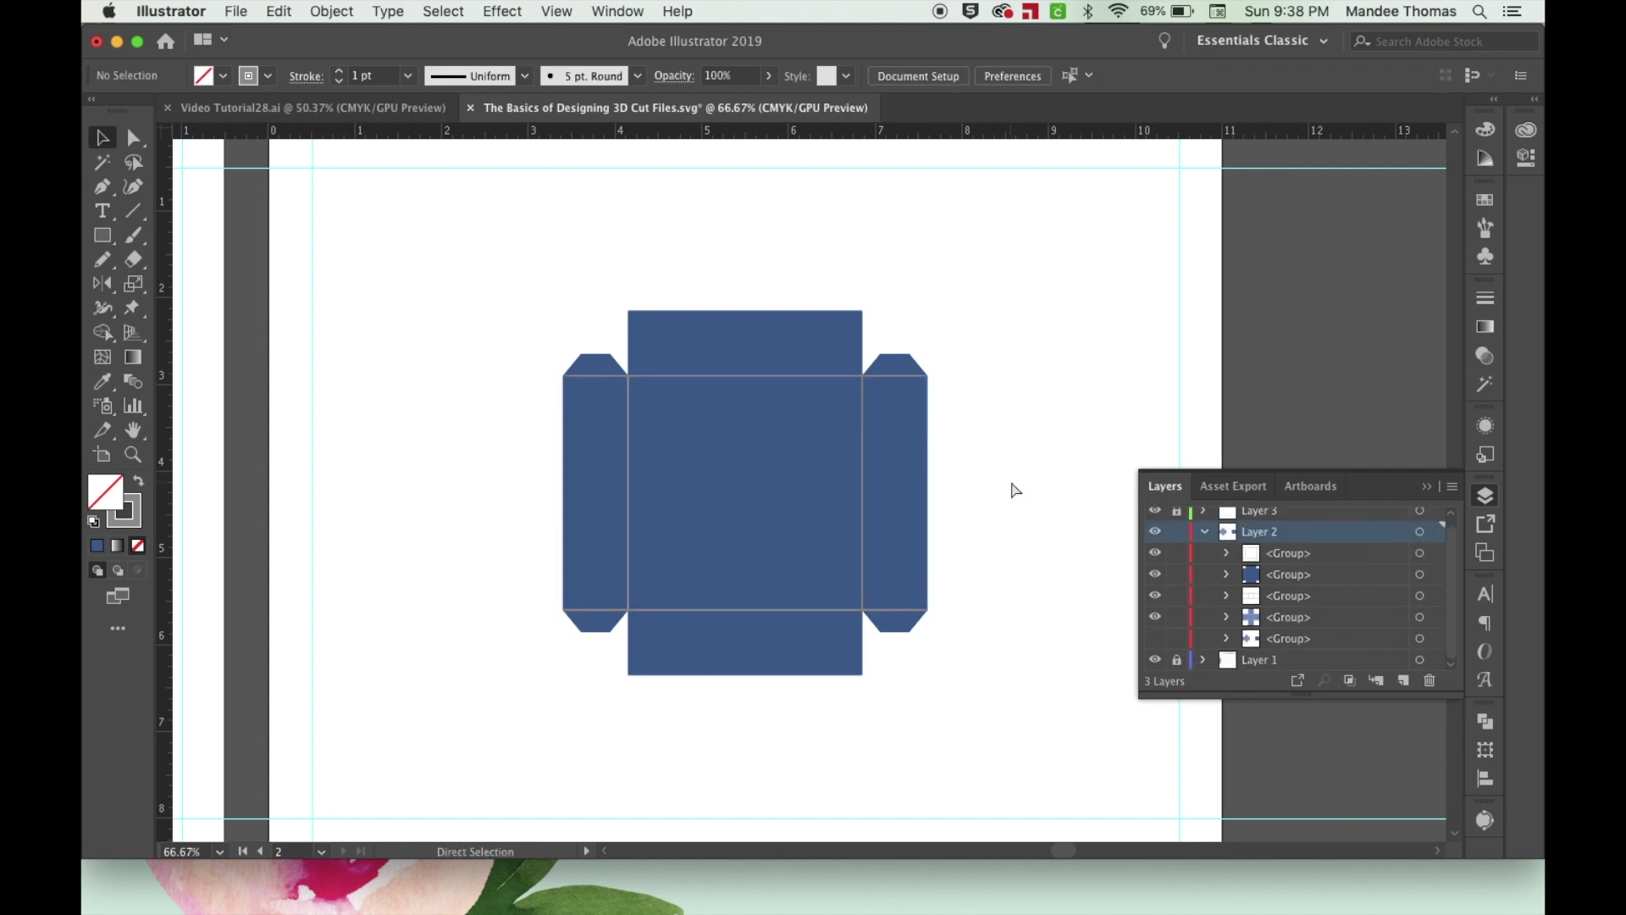
Unite the box shape group on the first artboard into a single path with Pathfinder and show the layer list again.
key("super+minus")
key("super+minus")
left_click_drag(465, 454, 628, 438)
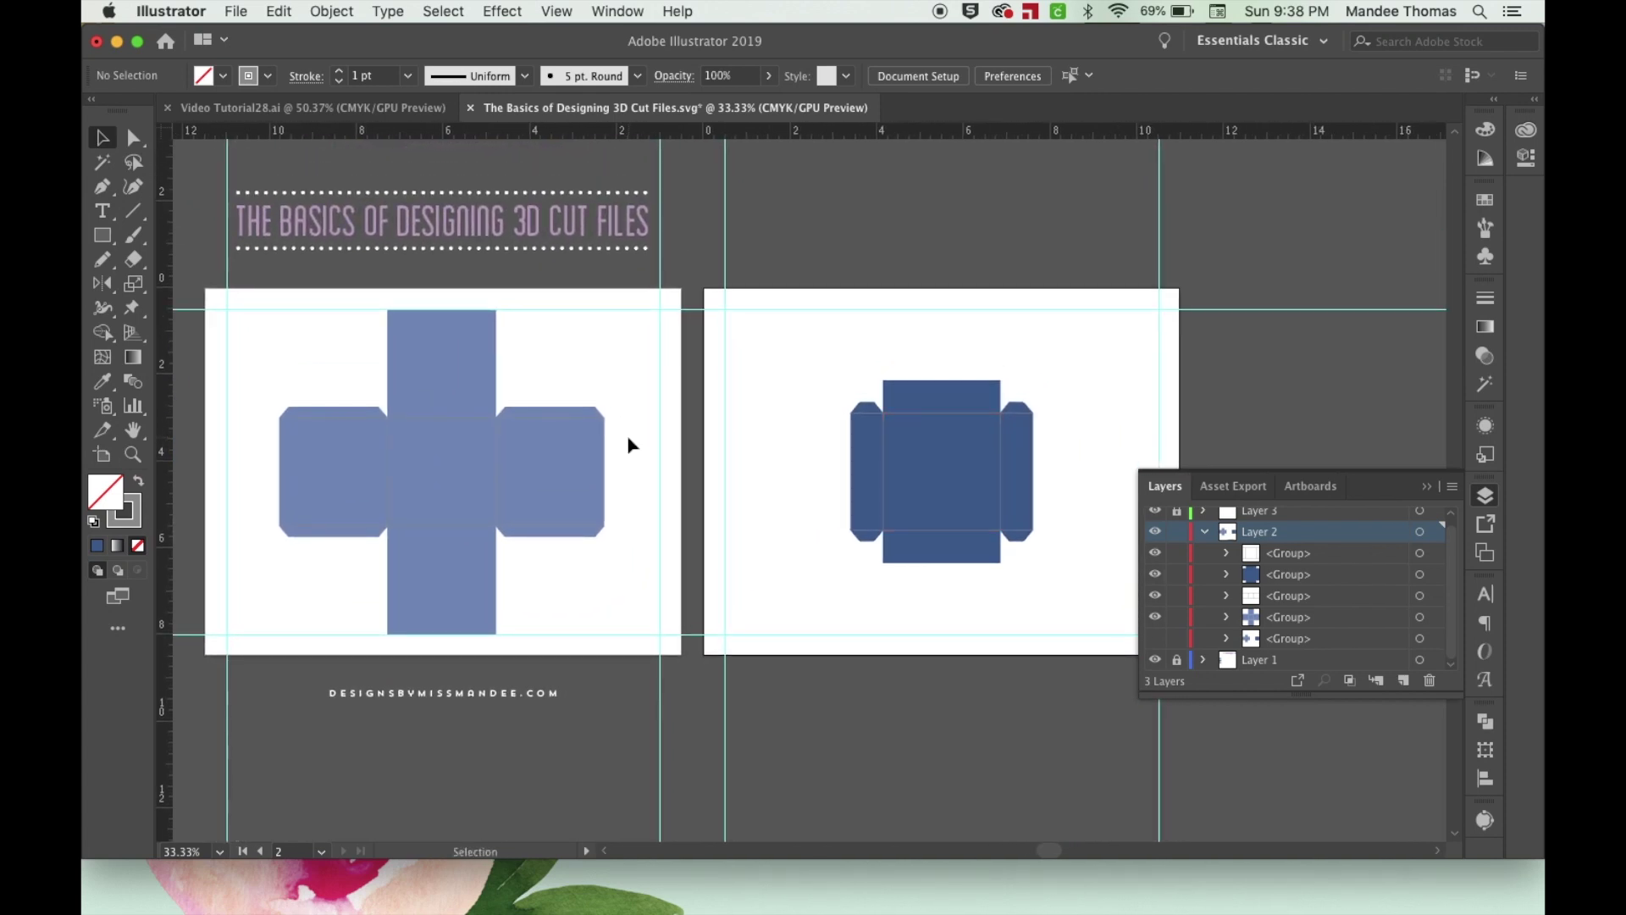
left_click(455, 364)
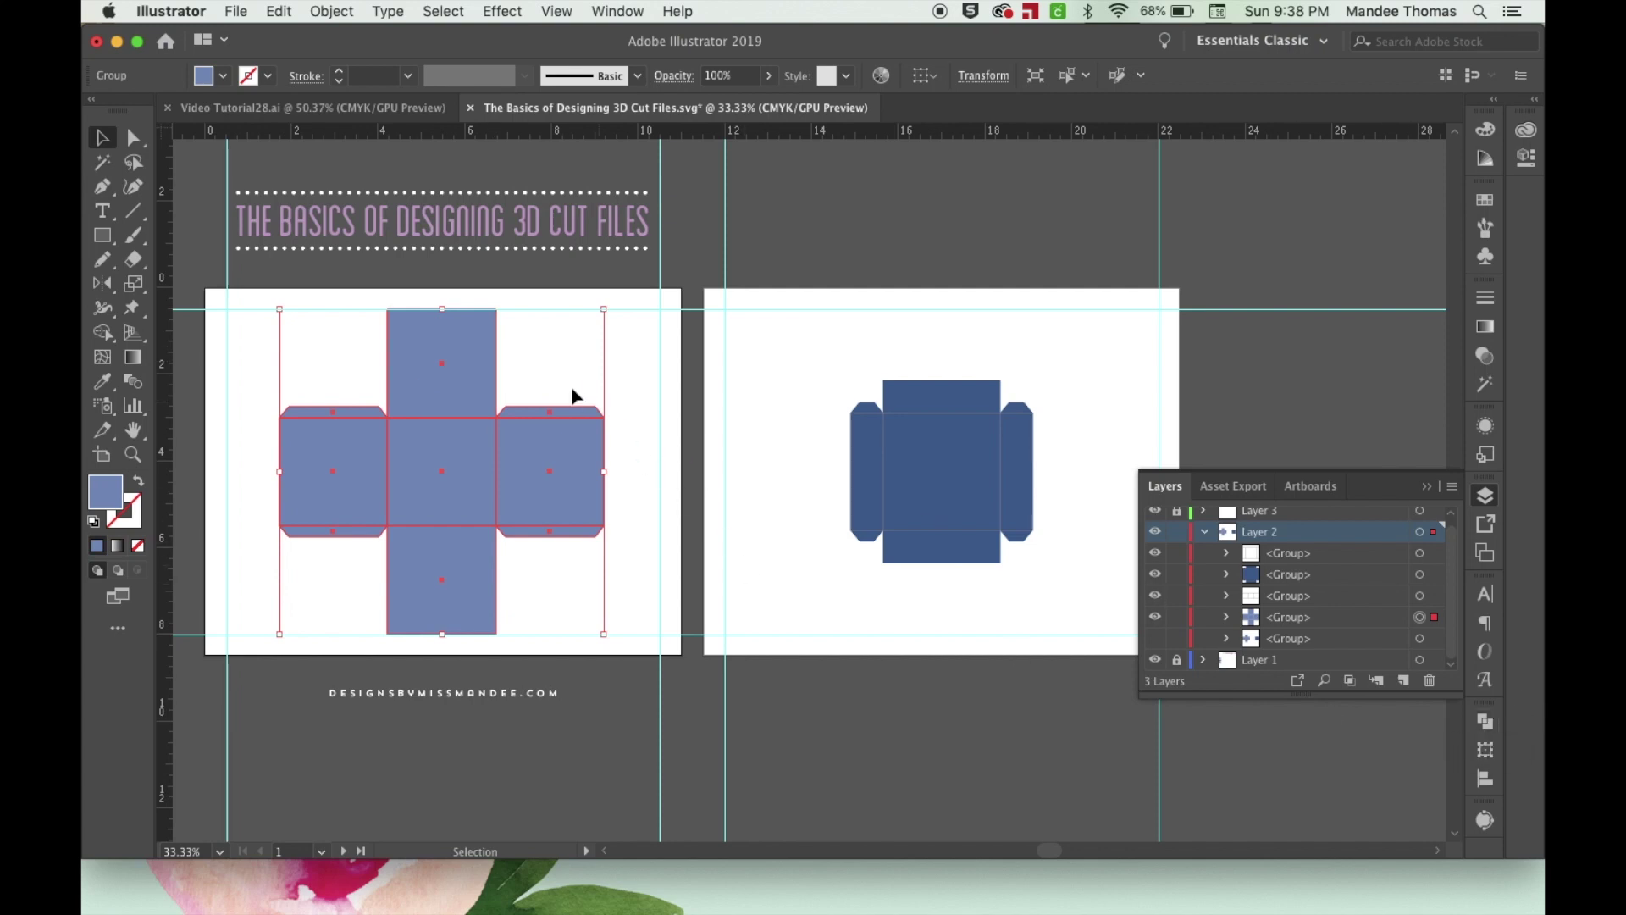
left_click(1491, 727)
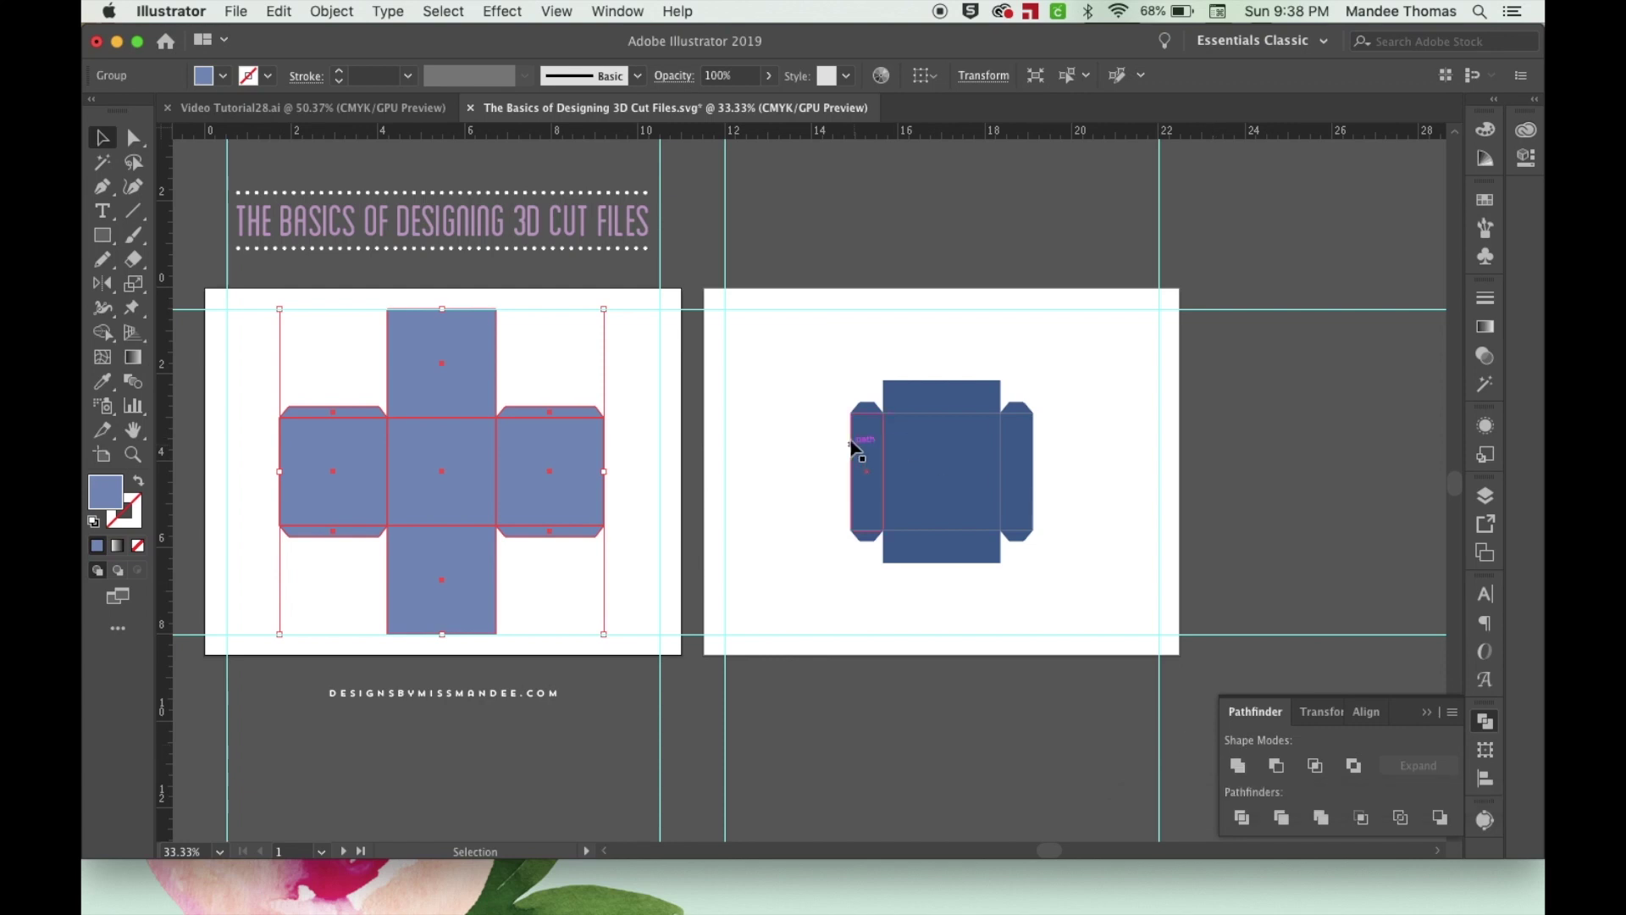
left_click(630, 10)
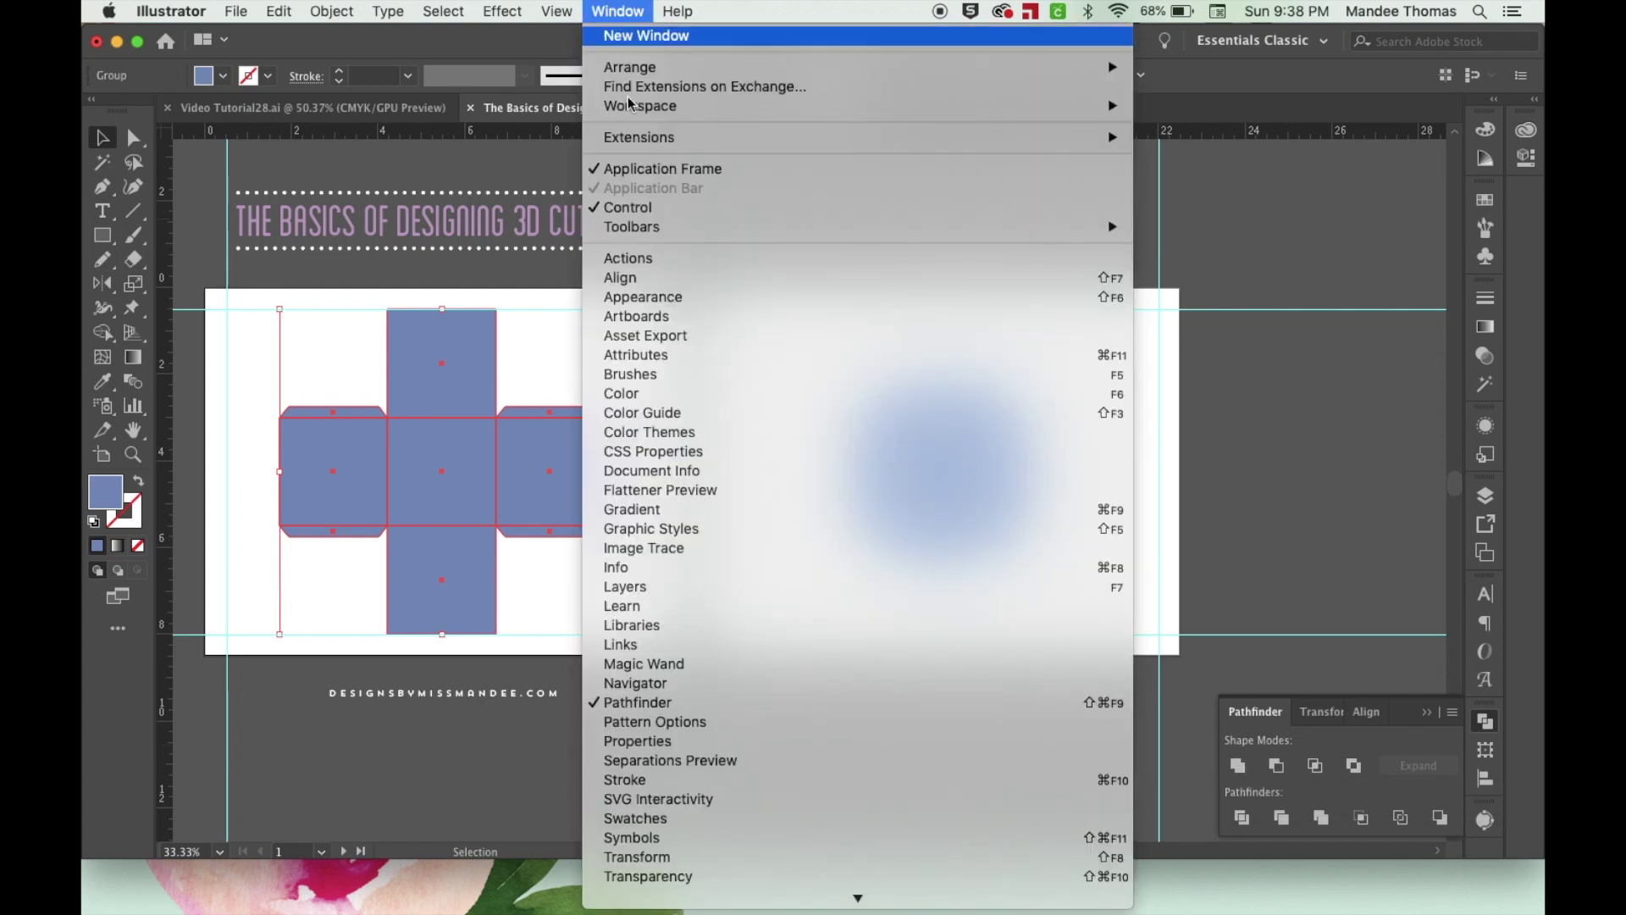
left_click(1377, 632)
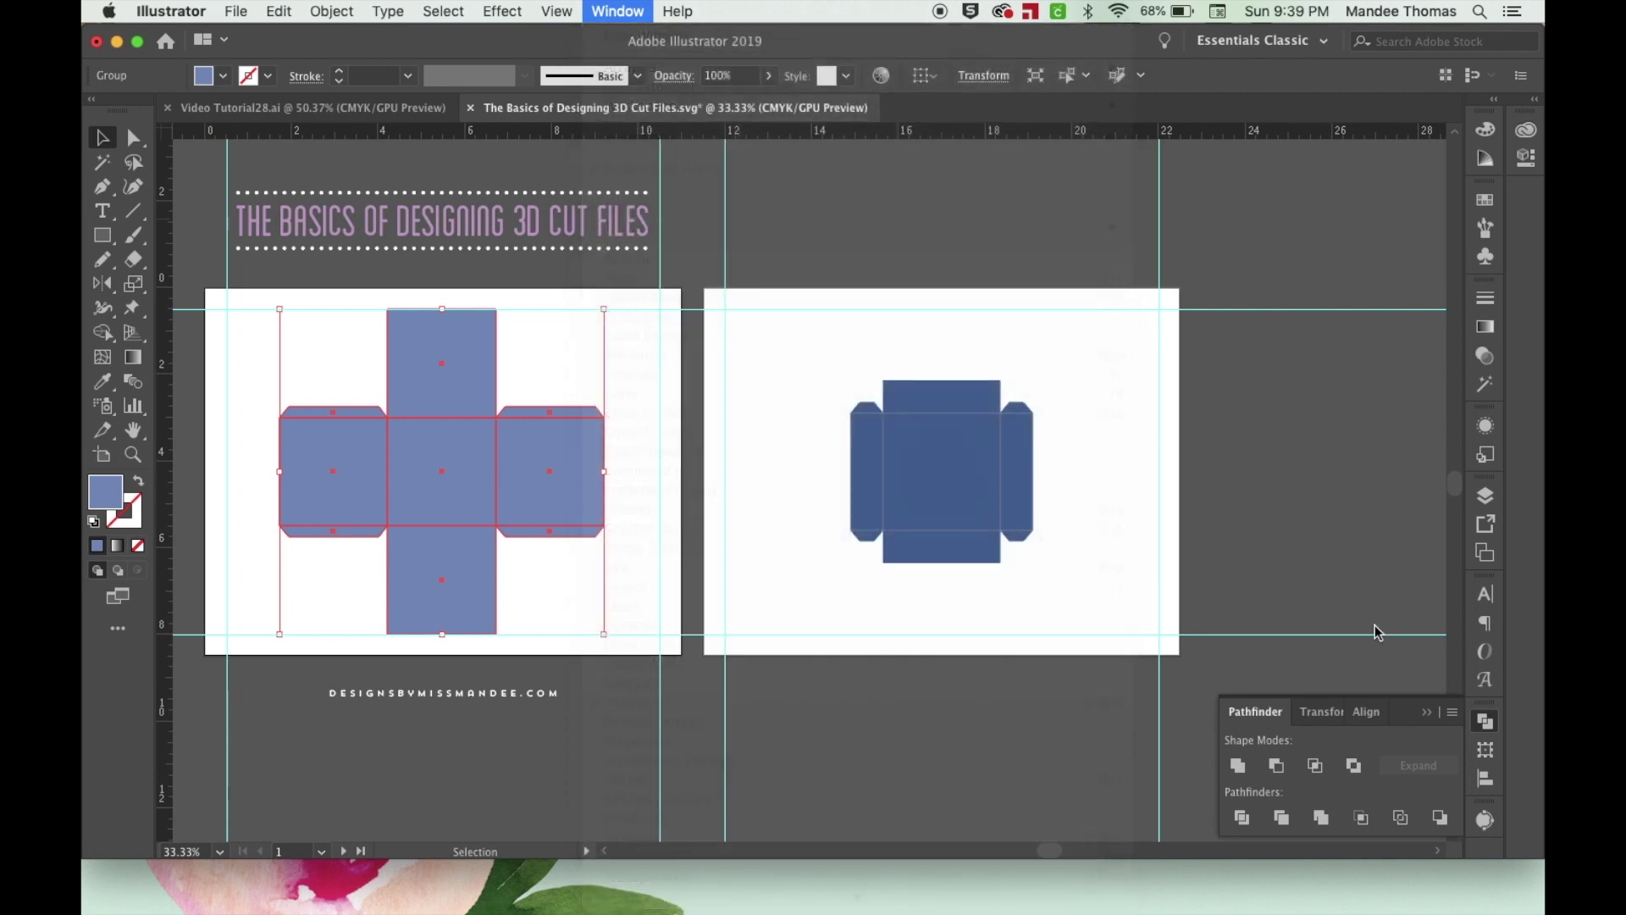
left_click(1238, 767)
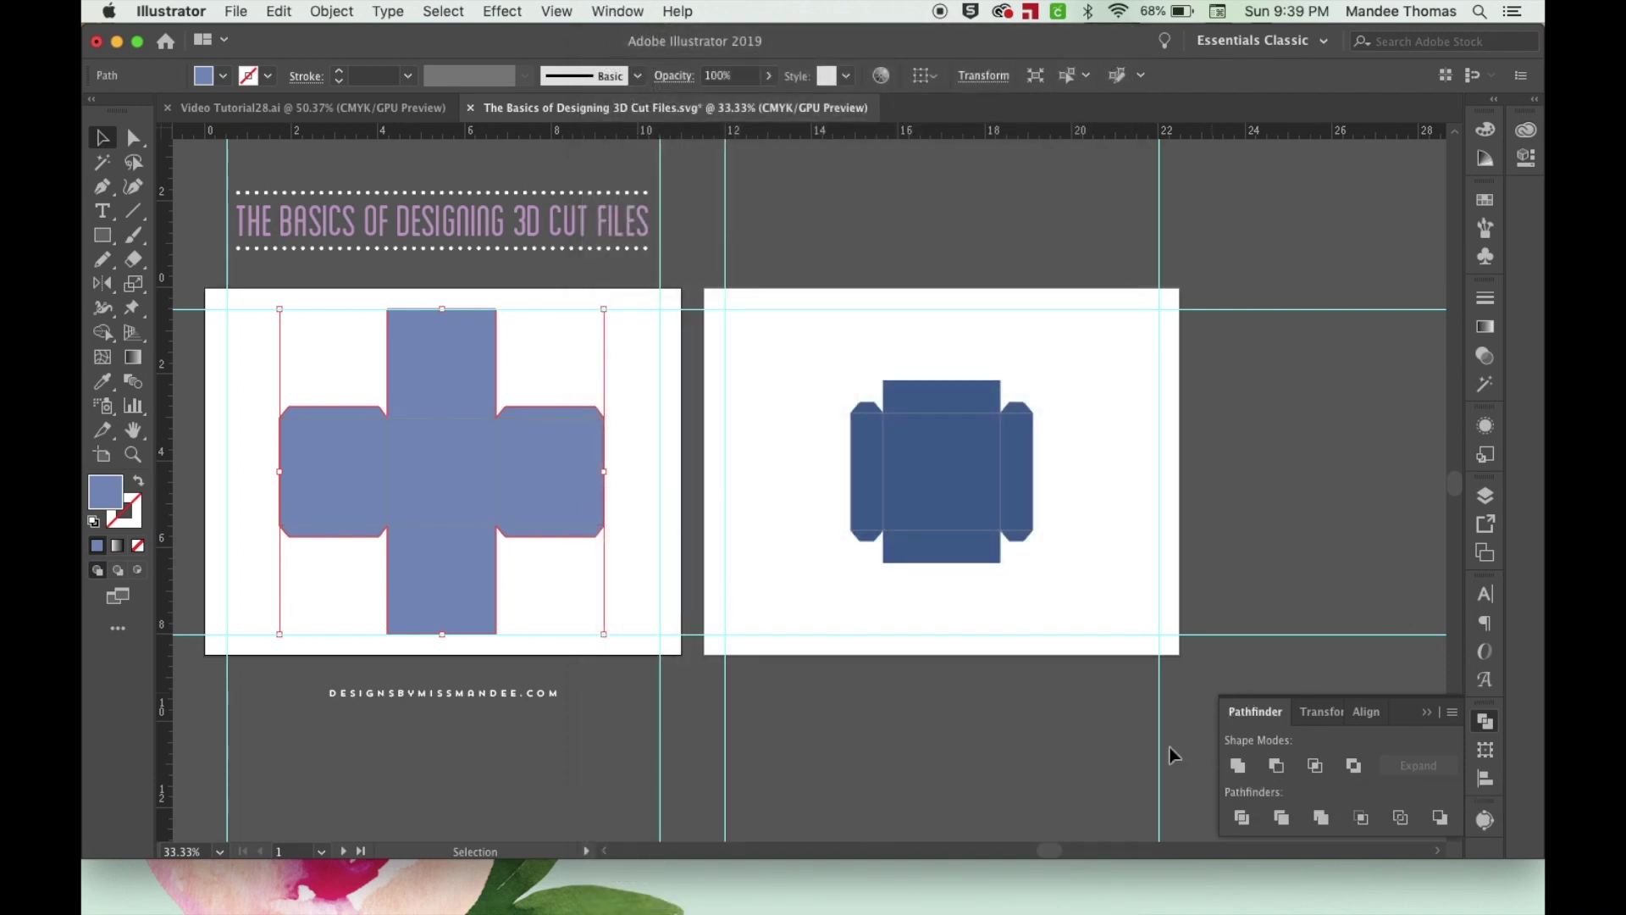
left_click(1484, 497)
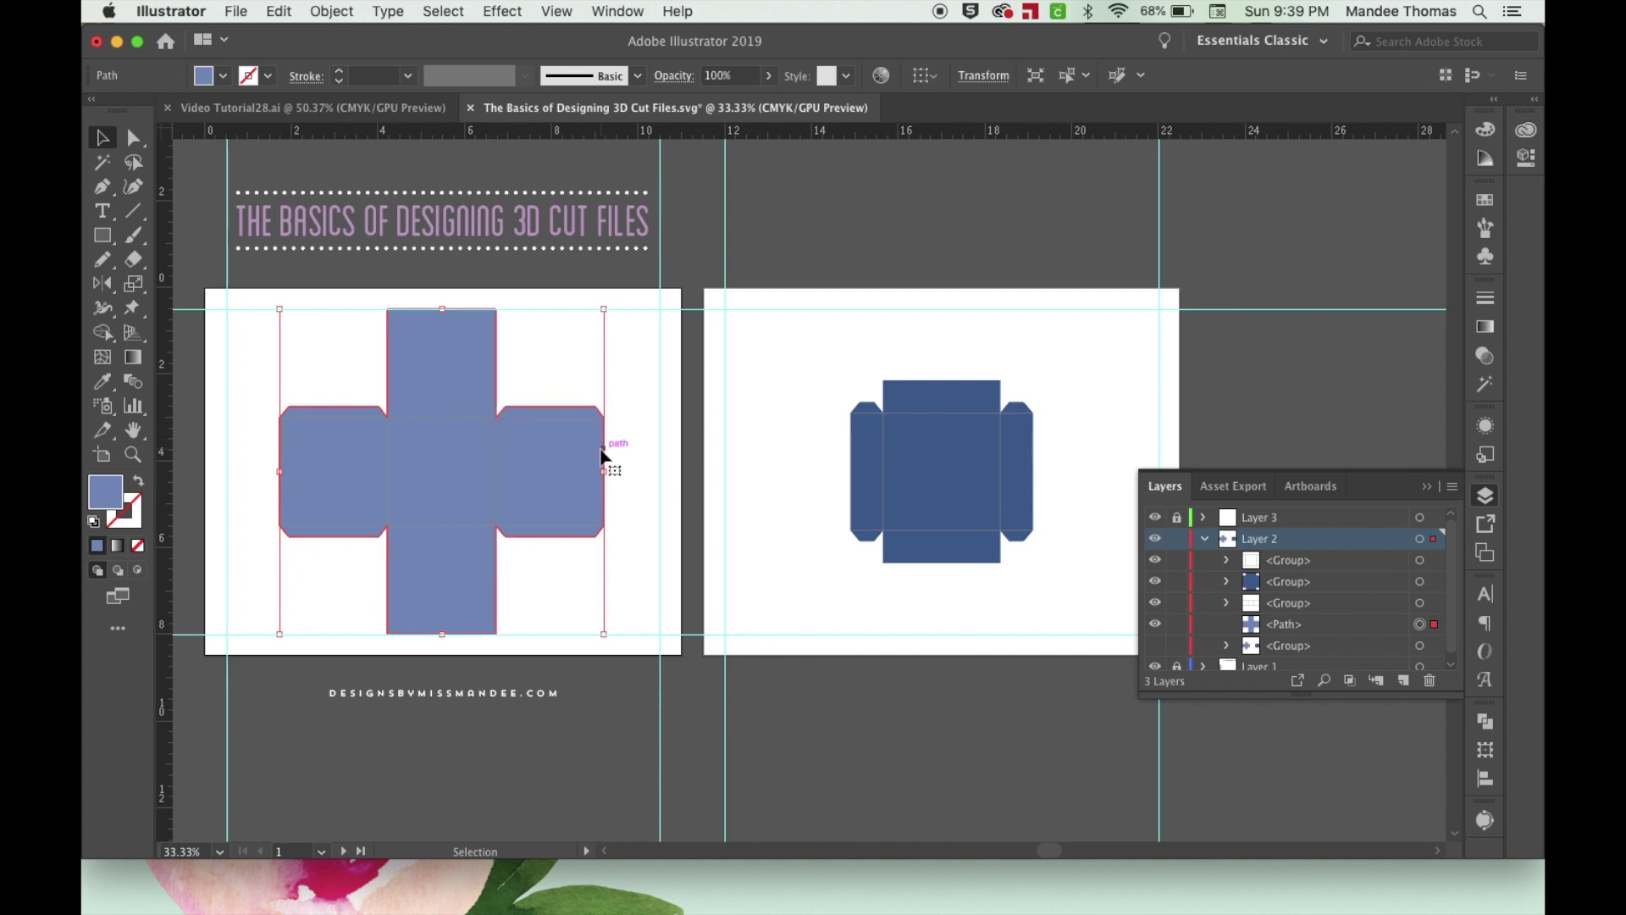
Unite the lid shape group on the second artboard with Pathfinder and check the result in the layer list.
left_click(788, 506)
left_click(969, 474)
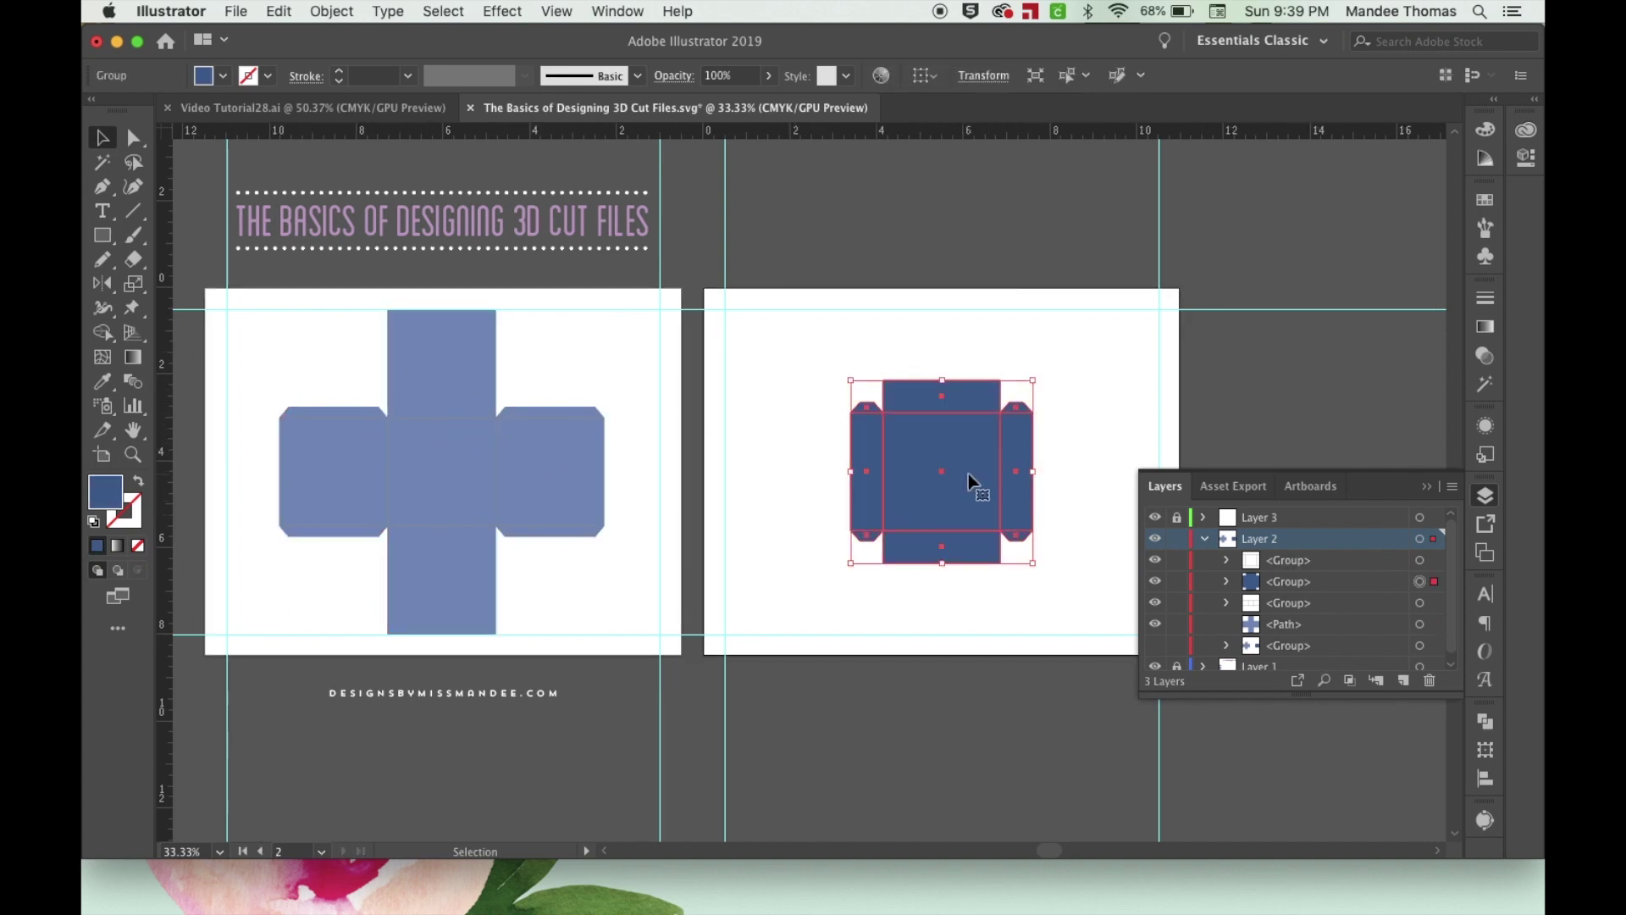
left_click(1486, 722)
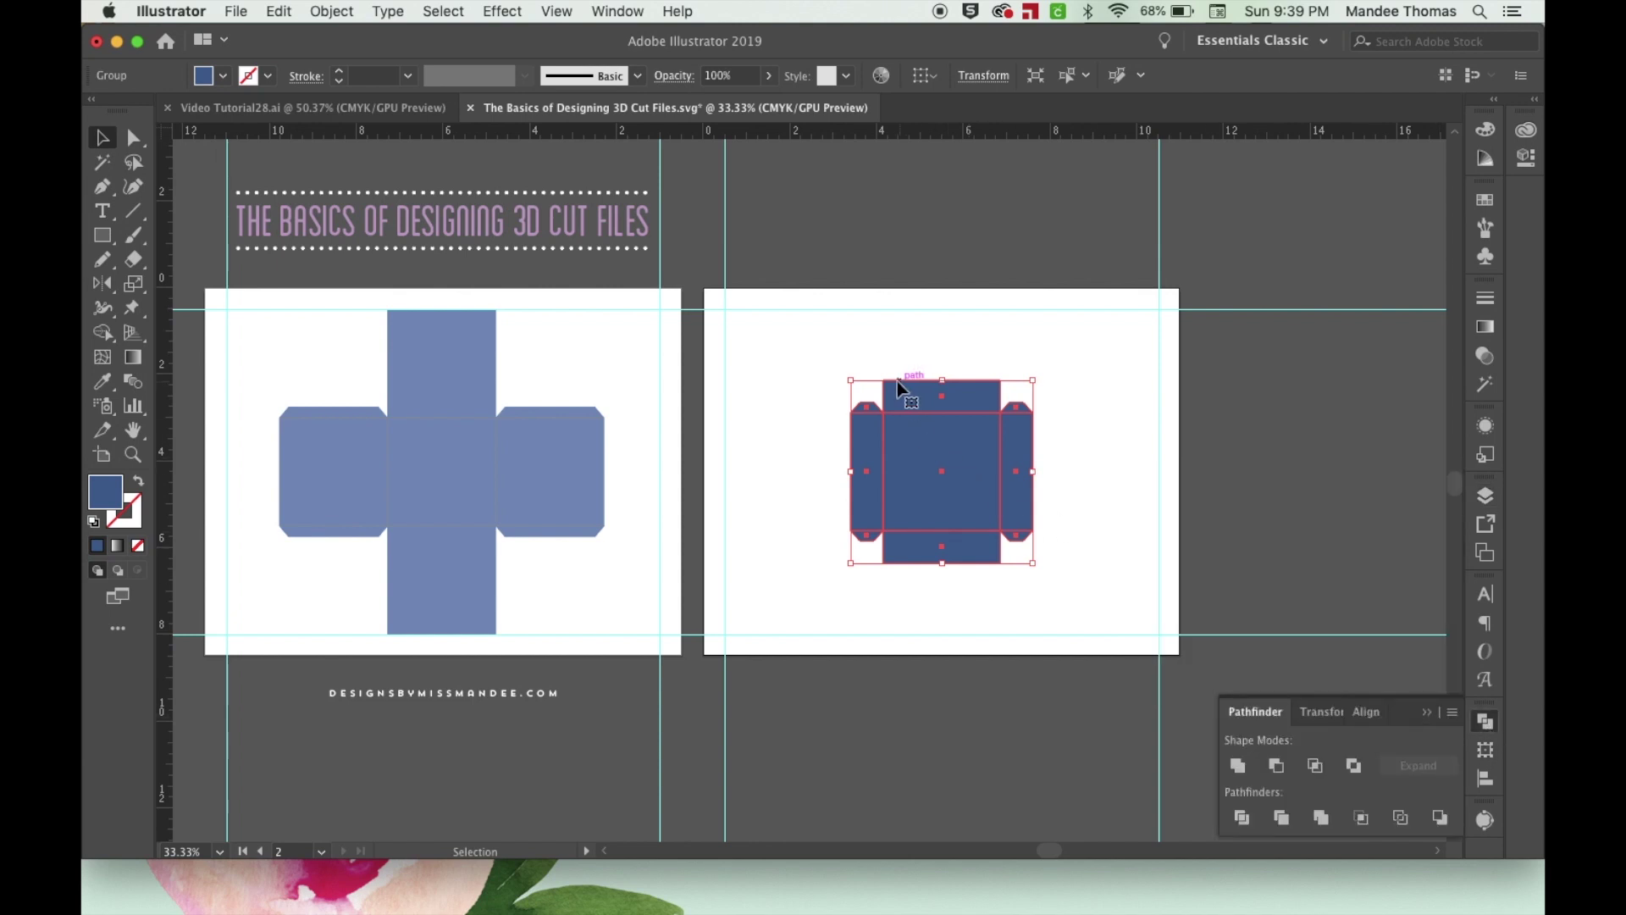
left_click(1238, 766)
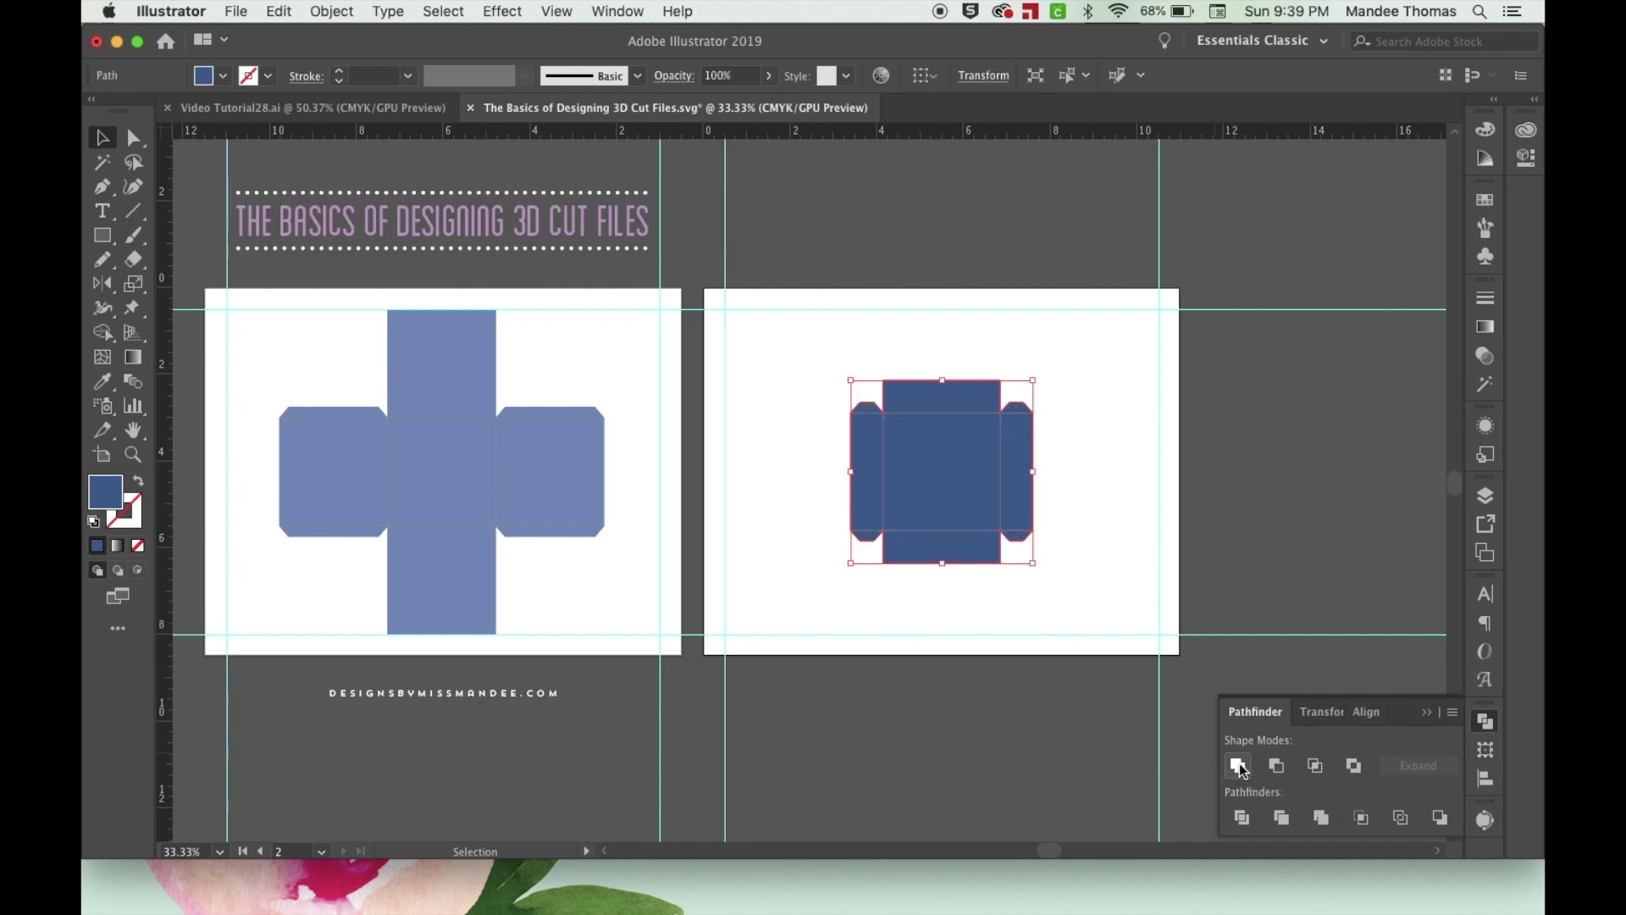
left_click(1488, 497)
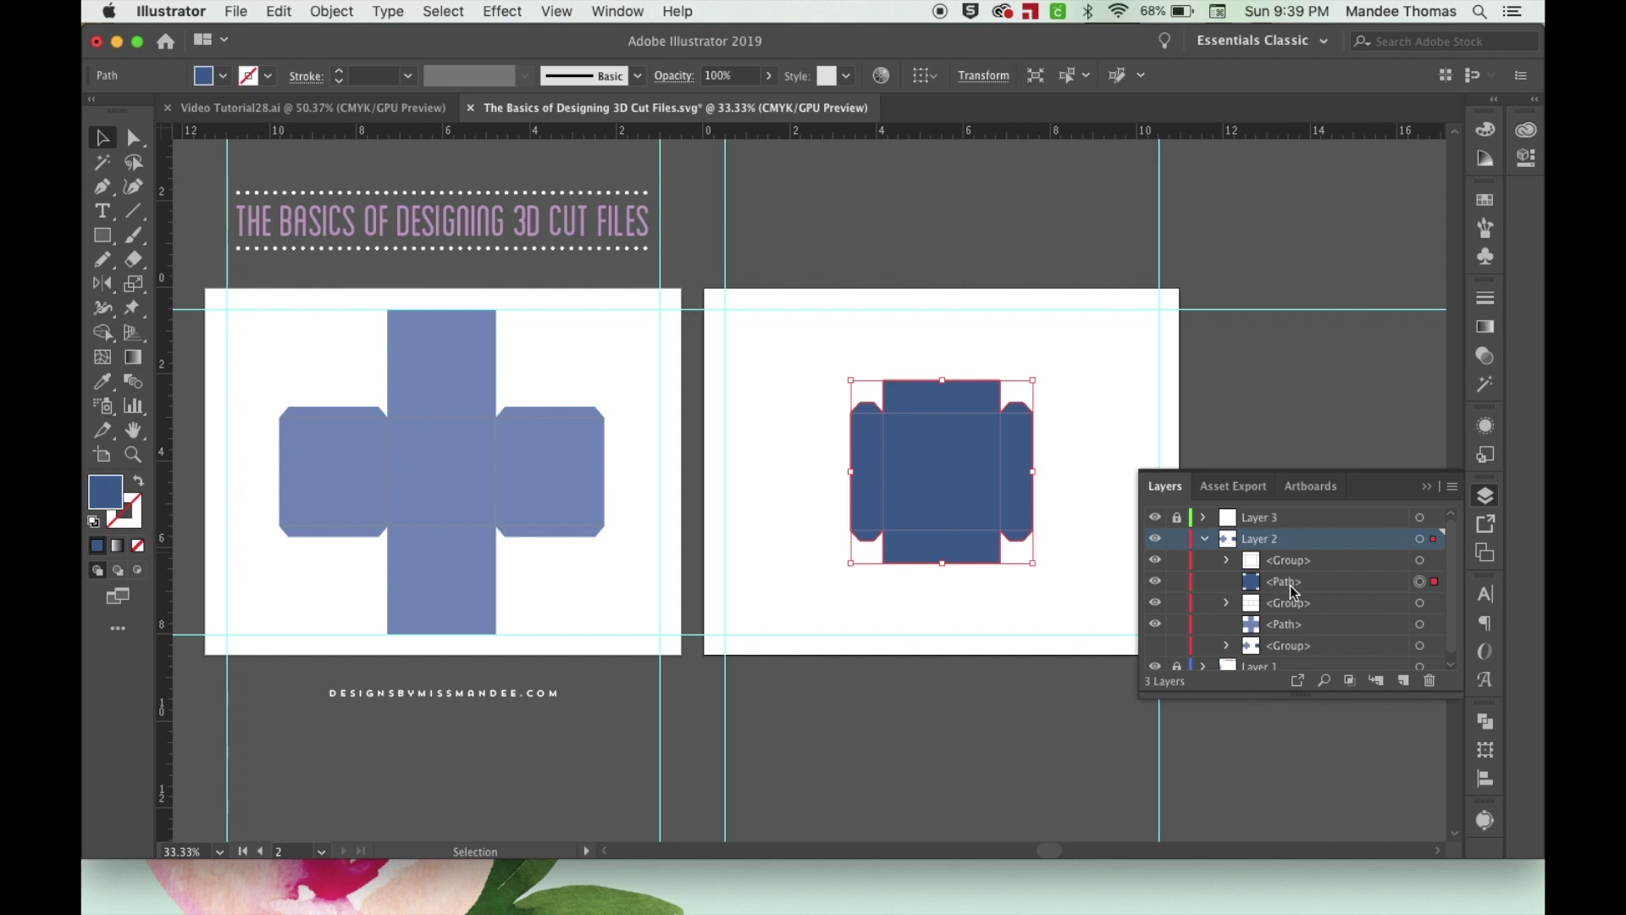
left_click(1109, 403)
Undo the lid's unite, nudge its upper flap slightly up to leave a small gap, and select the lid shape group.
key("a")
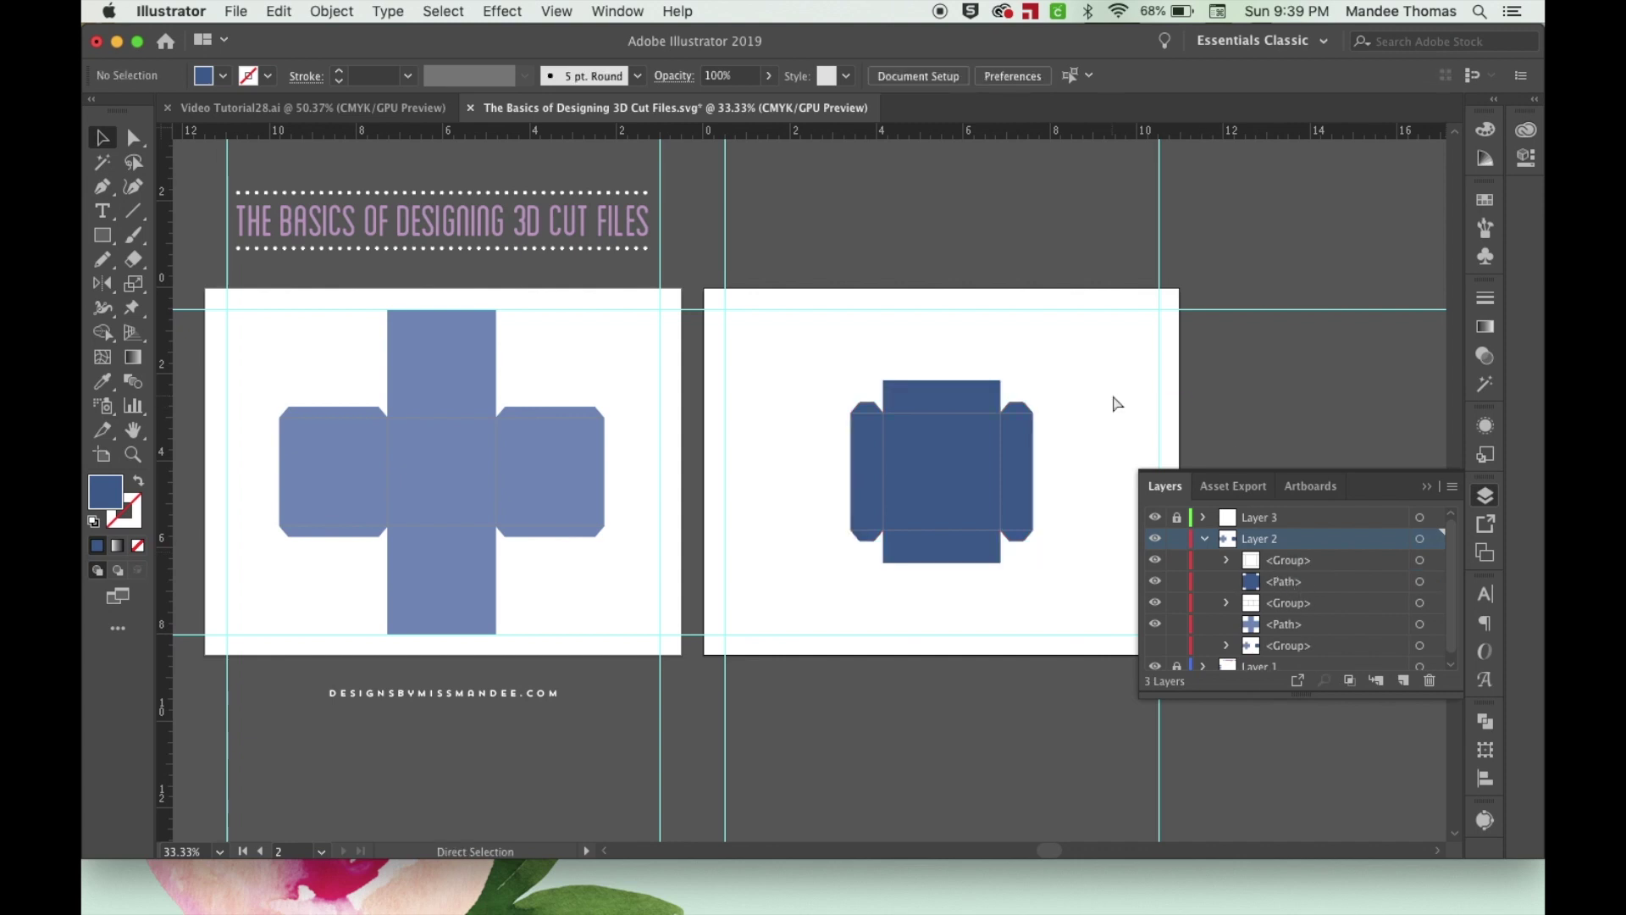
key("super+equal")
left_click(1116, 405)
key("super+g")
scroll(1125, 366, "right", 5)
left_click(1125, 356)
key("a")
left_click_drag(862, 306, 864, 303)
left_click(1097, 380)
key("v")
left_click(974, 521)
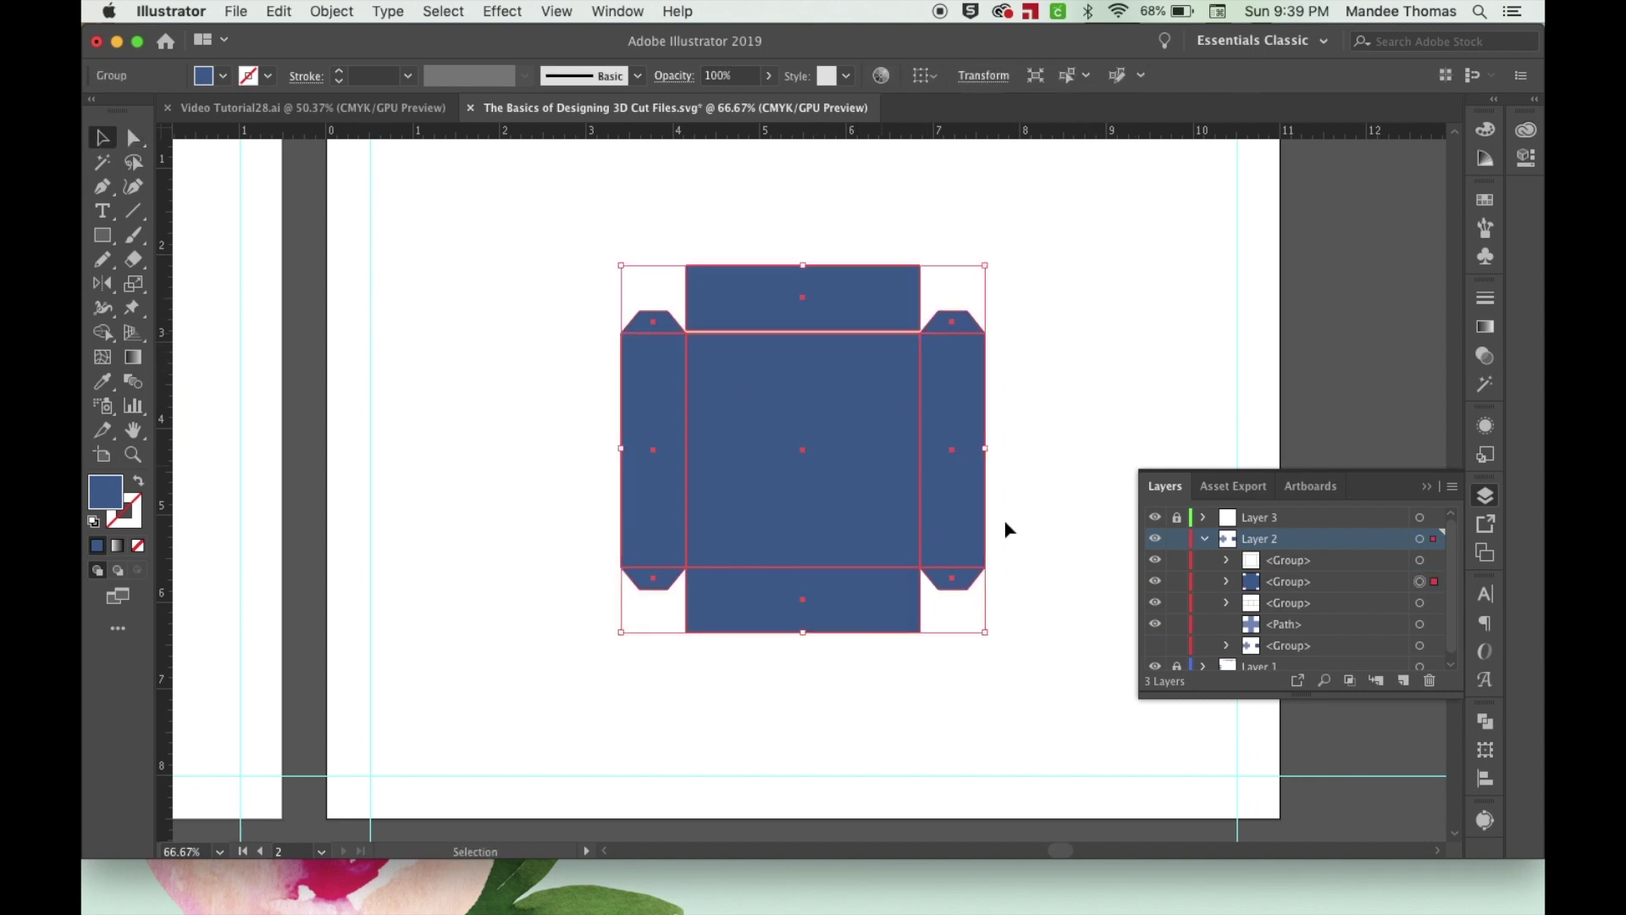
Unite the gapped lid group with Pathfinder, expand it in the layer list and select the flap's path.
left_click(1486, 722)
left_click(1239, 767)
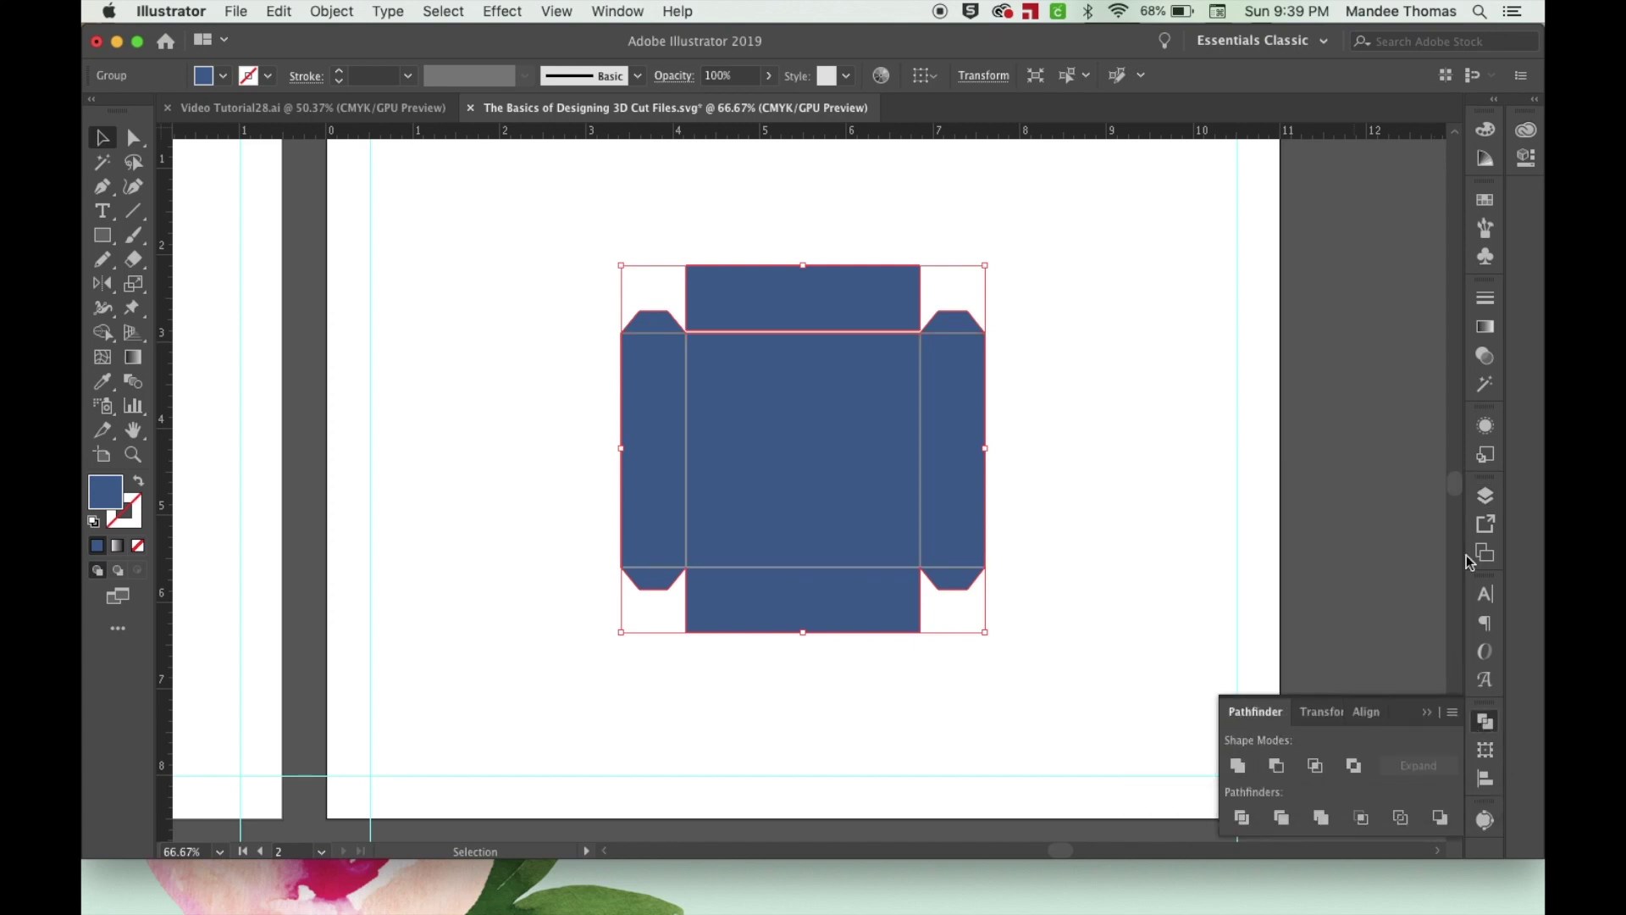
left_click(1486, 495)
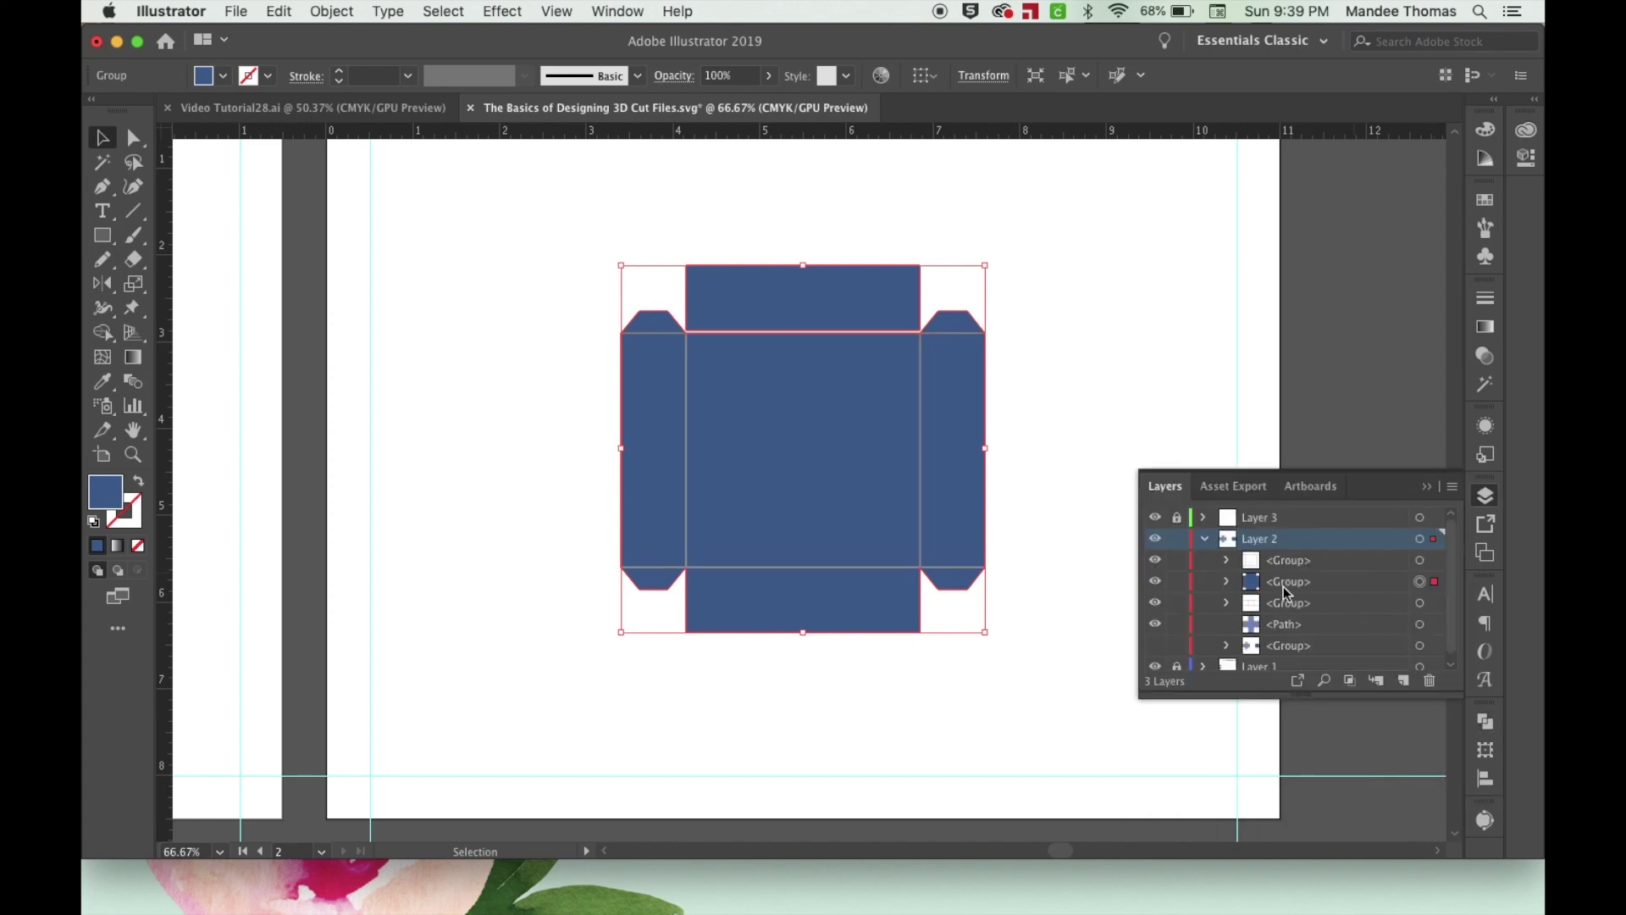
left_click(1226, 581)
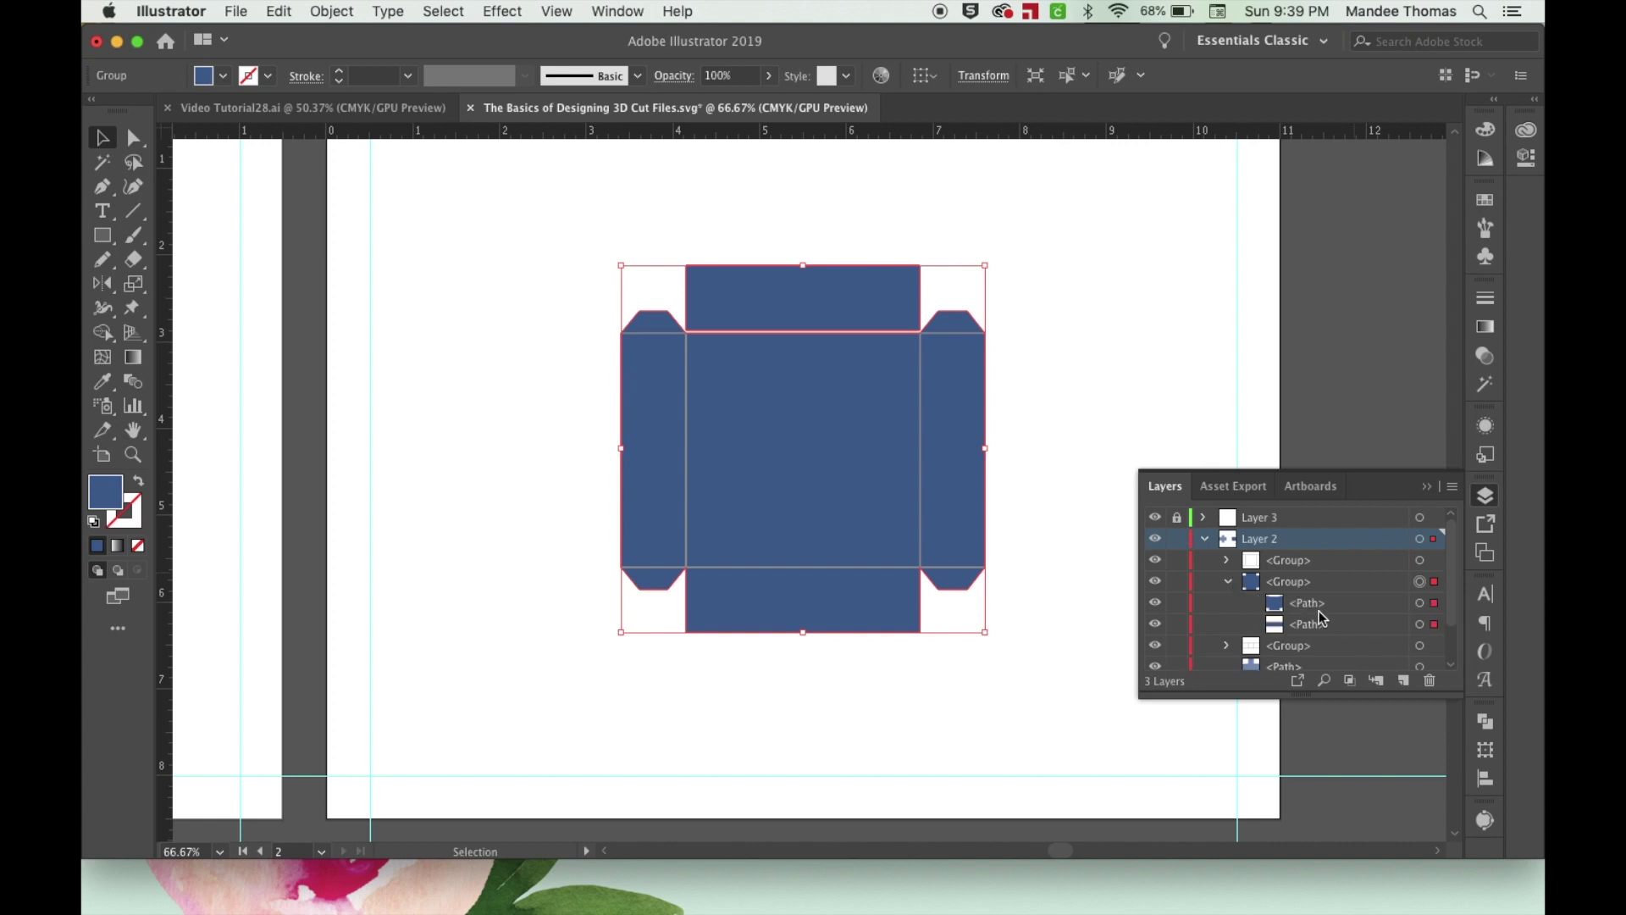
left_click(1435, 605)
left_click(1436, 625)
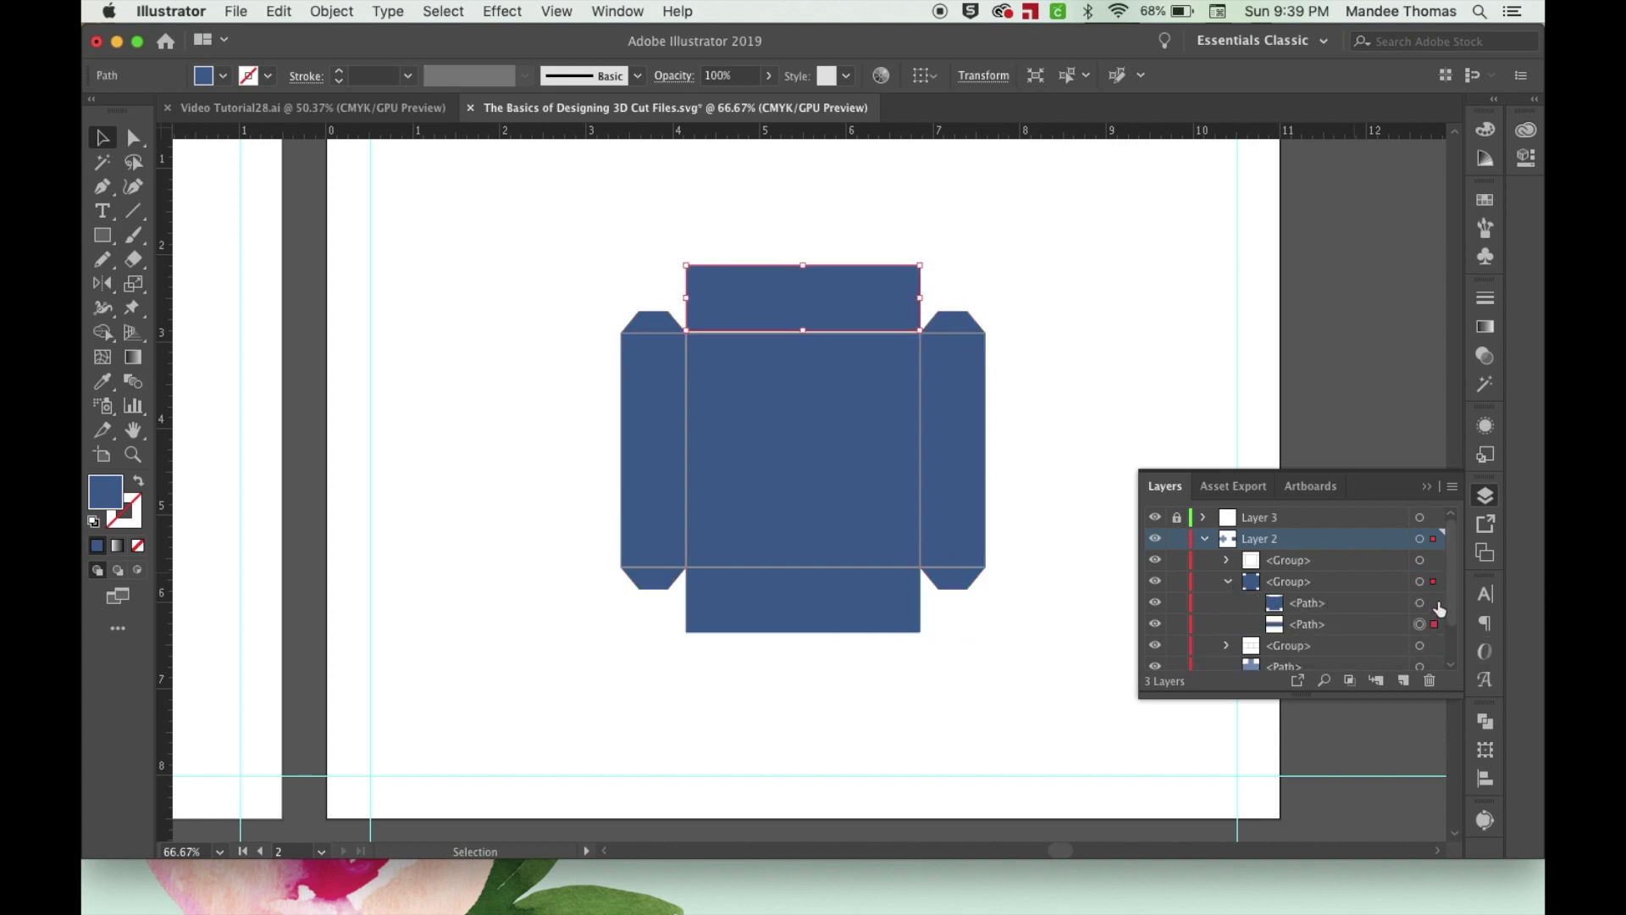
Undo the last unite and the flap shift so the lid group is back without the gap.
key("a")
key("super+z")
key("super+z")
key("v")
key("super+z")
Unite the gap-free lid shape group into a single path with Pathfinder, show the layer list and deselect.
left_click(1485, 725)
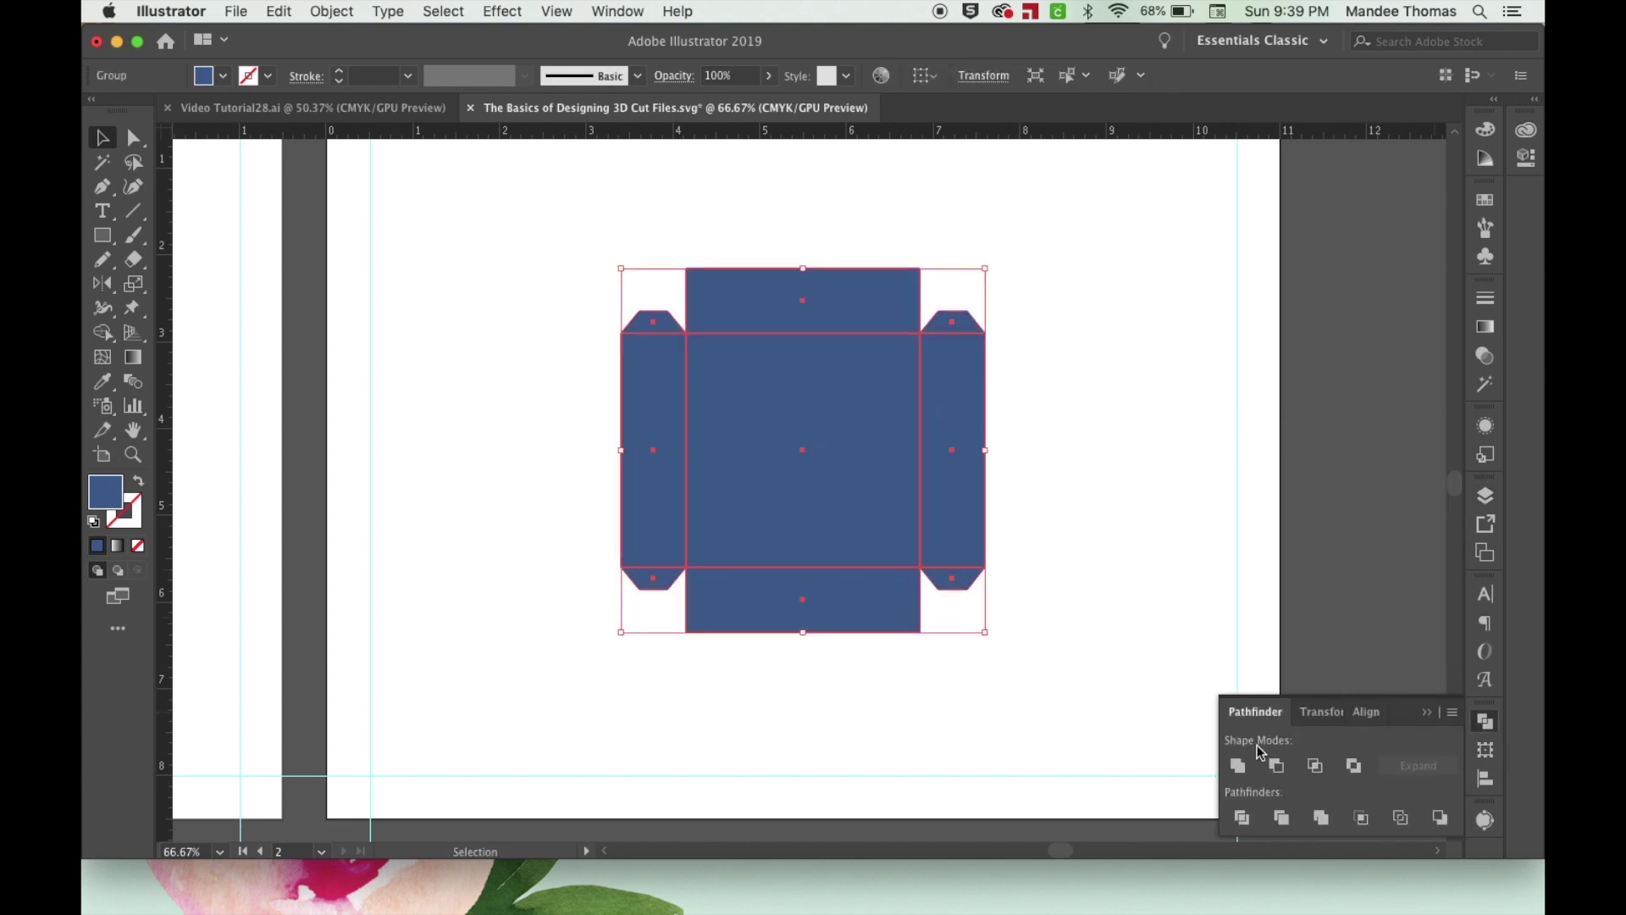
left_click(1238, 767)
left_click(1485, 496)
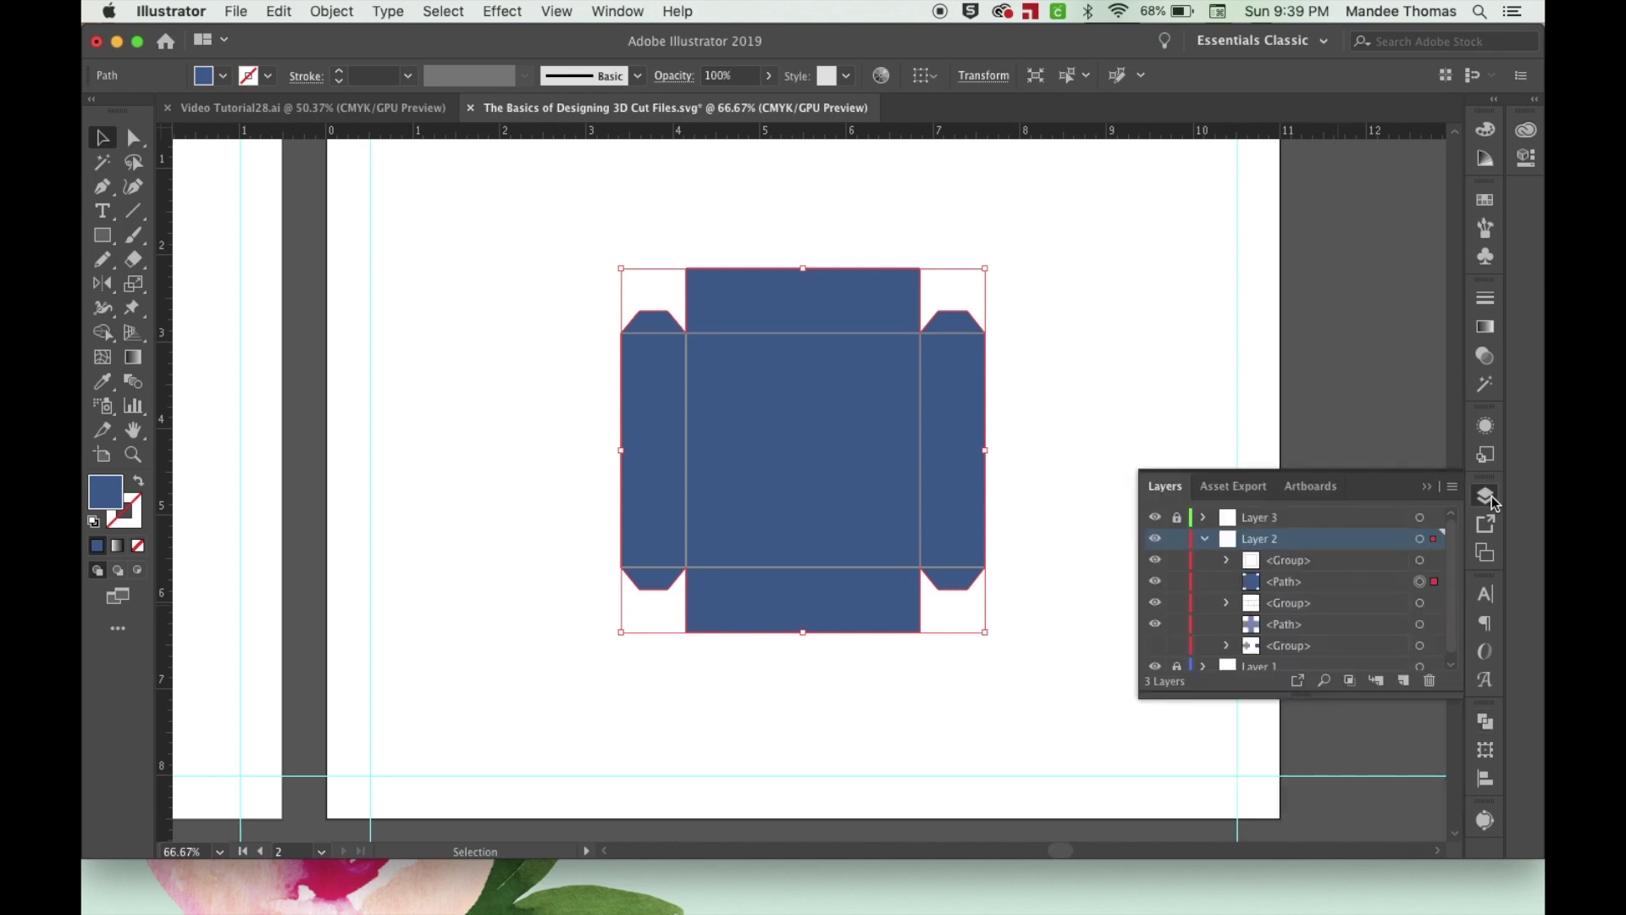
left_click(1154, 402)
key("super+minus")
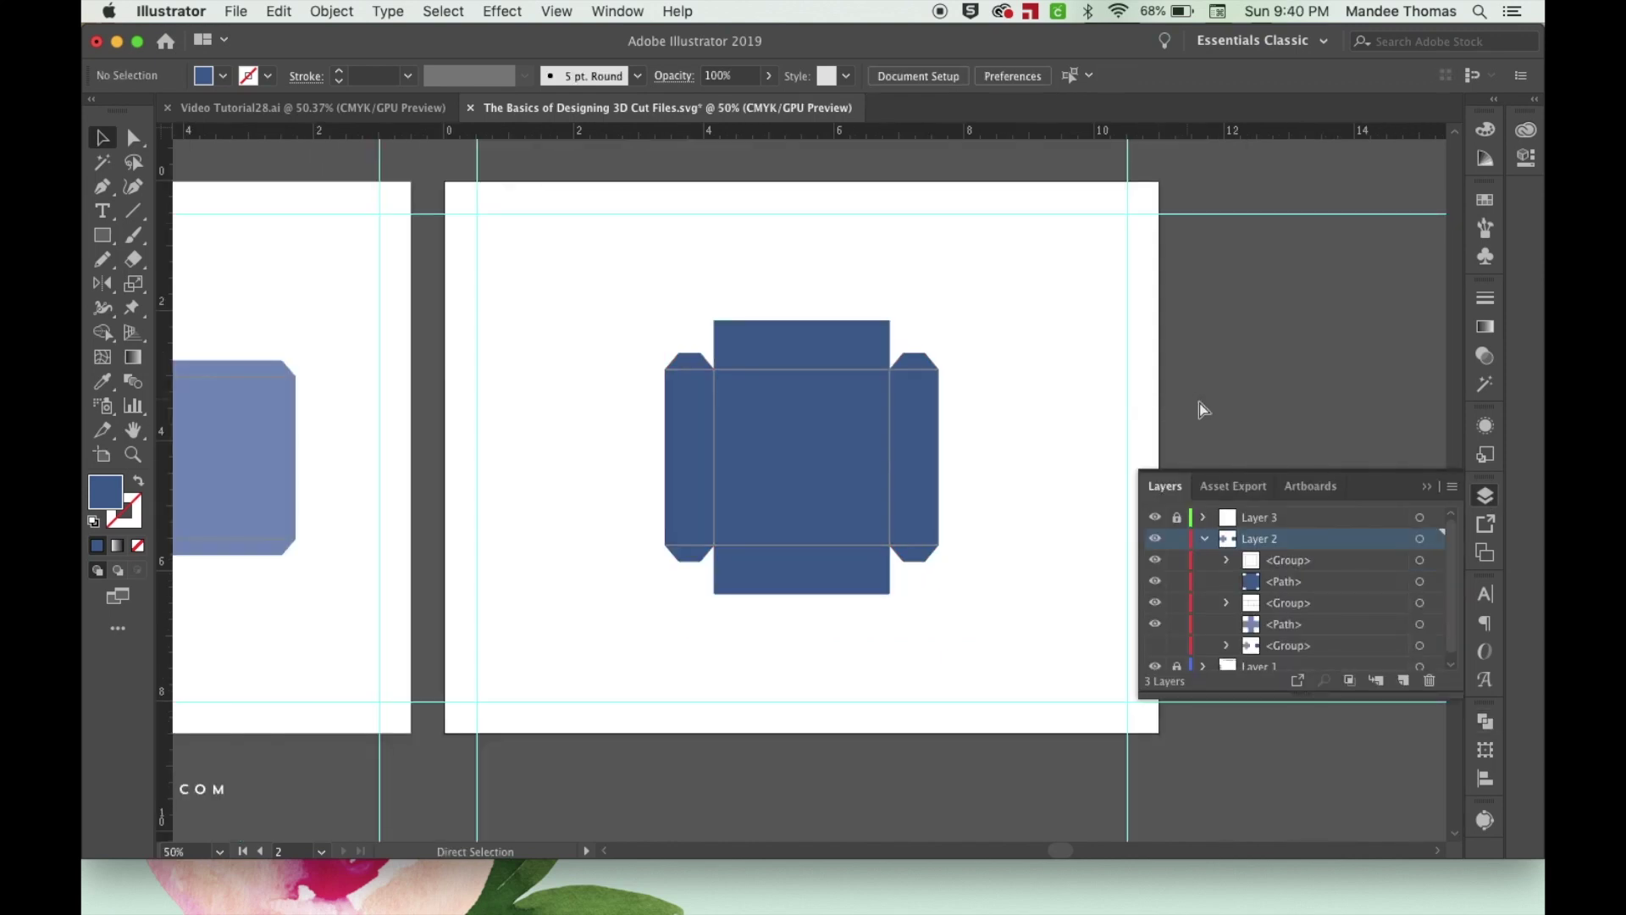
Group the lid path with its score lines, and group the box path with its own score lines.
left_click_drag(624, 646, 1013, 527)
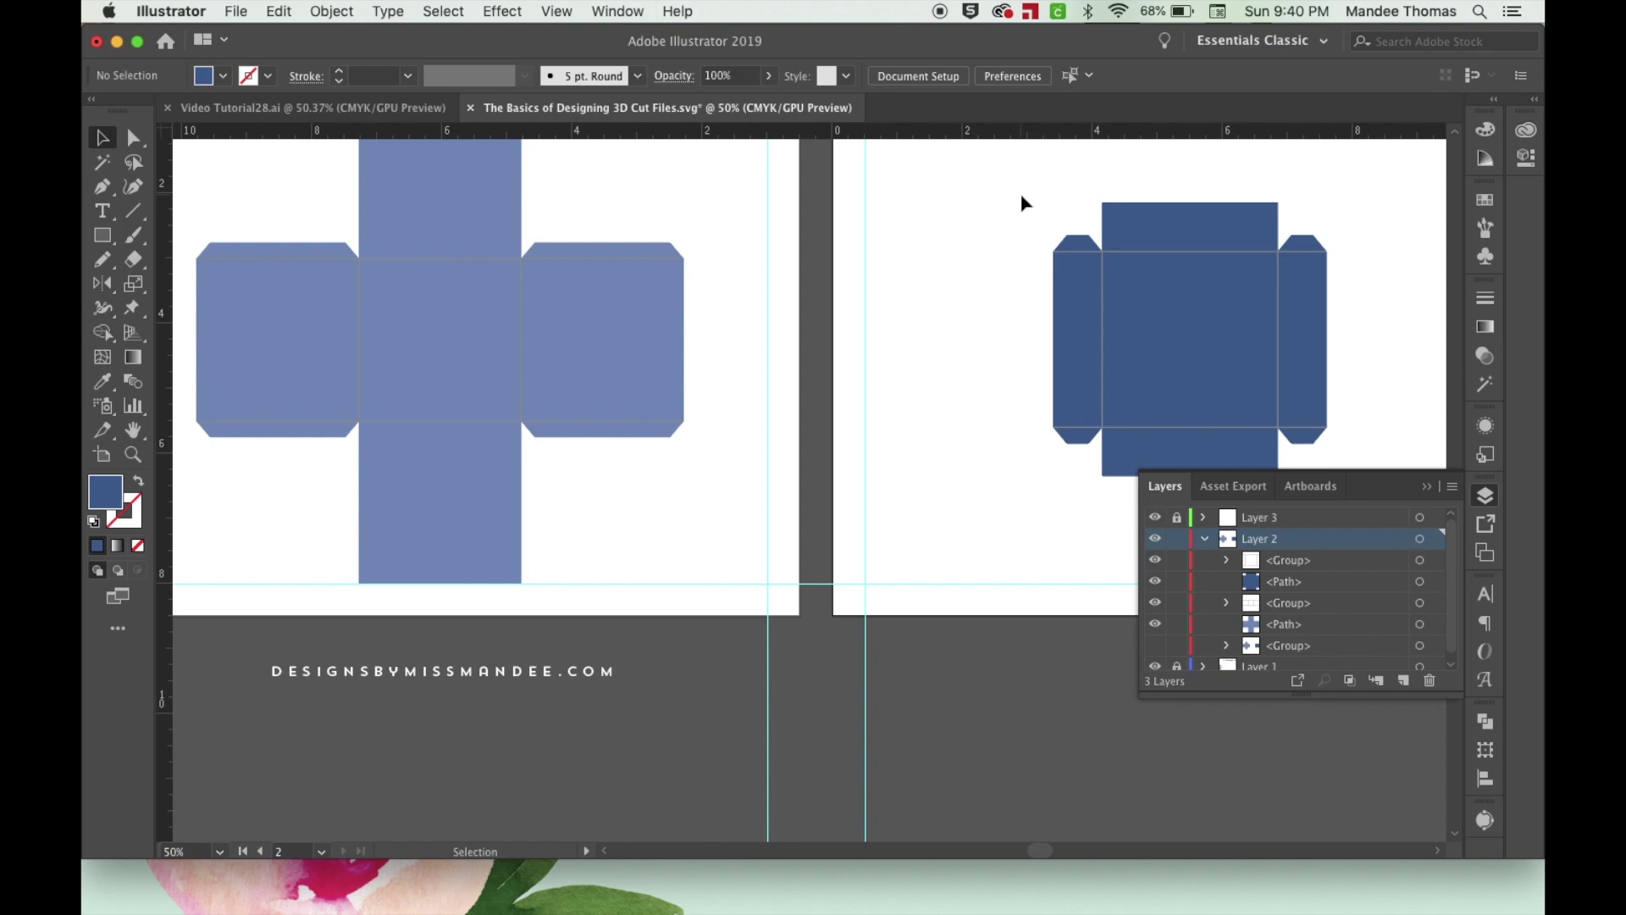
left_click_drag(998, 187, 1189, 402)
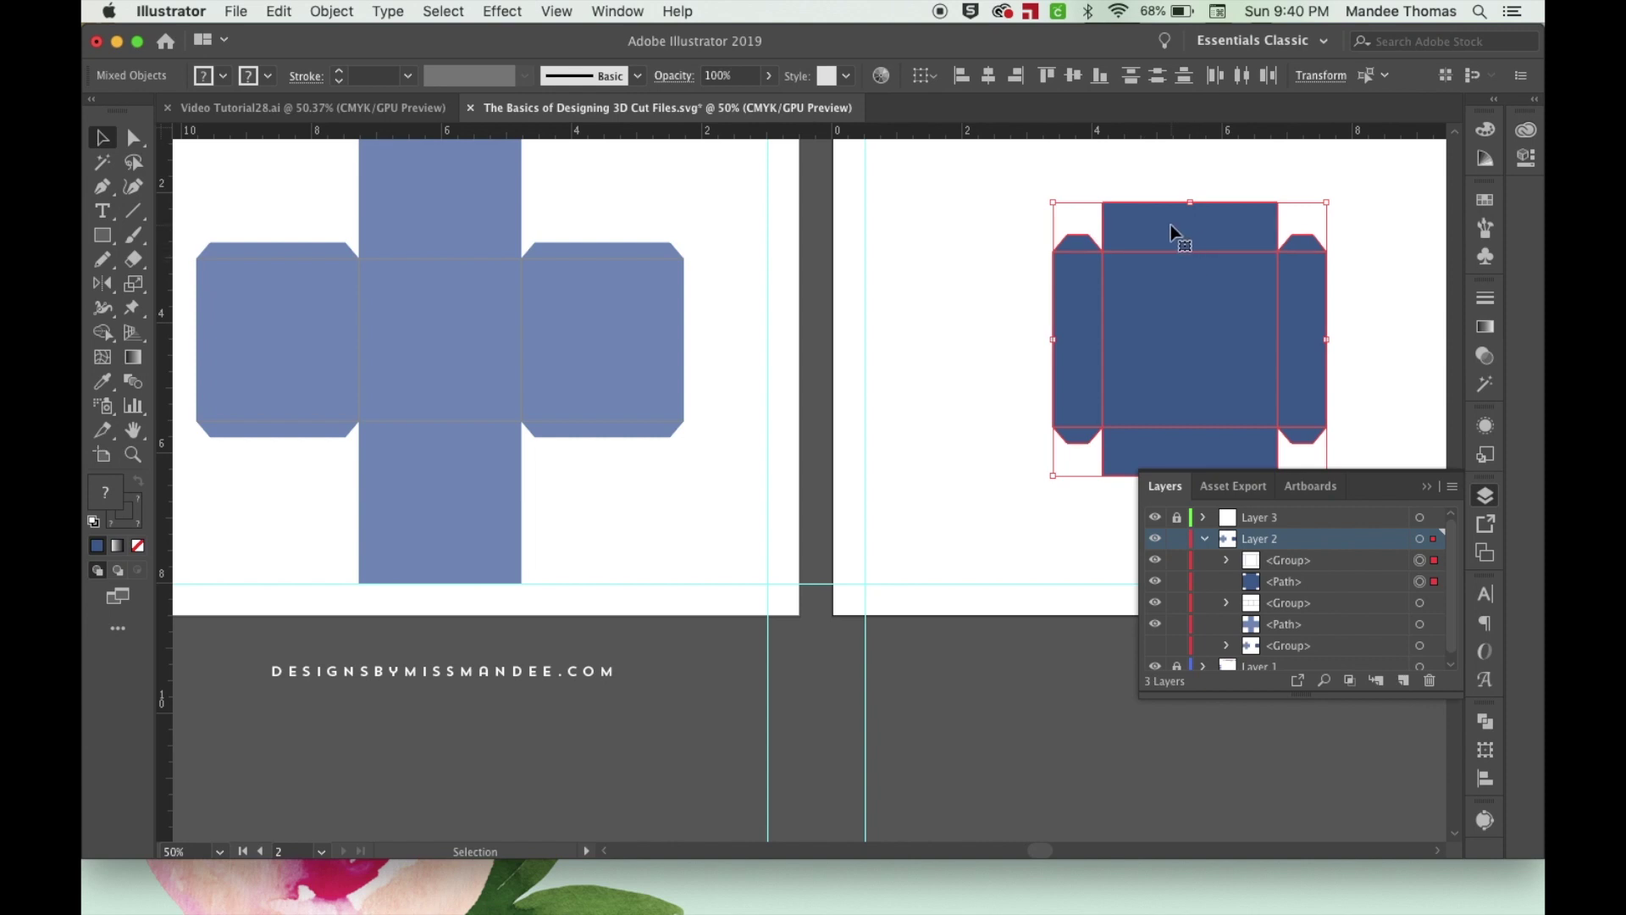
key("a")
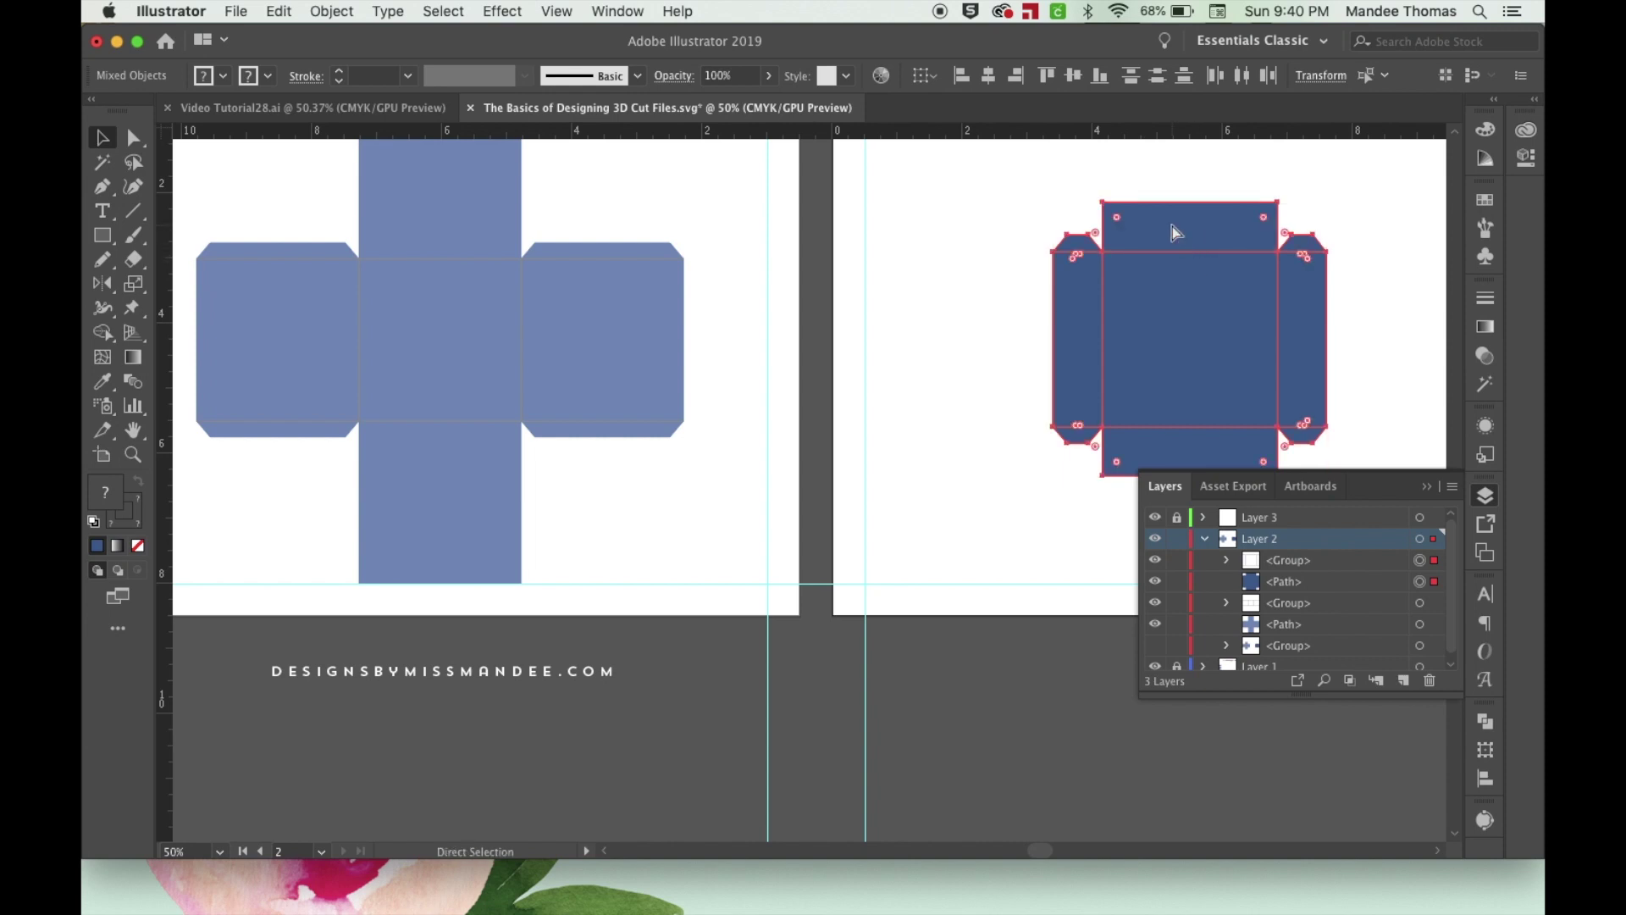
key("v")
key("super+g")
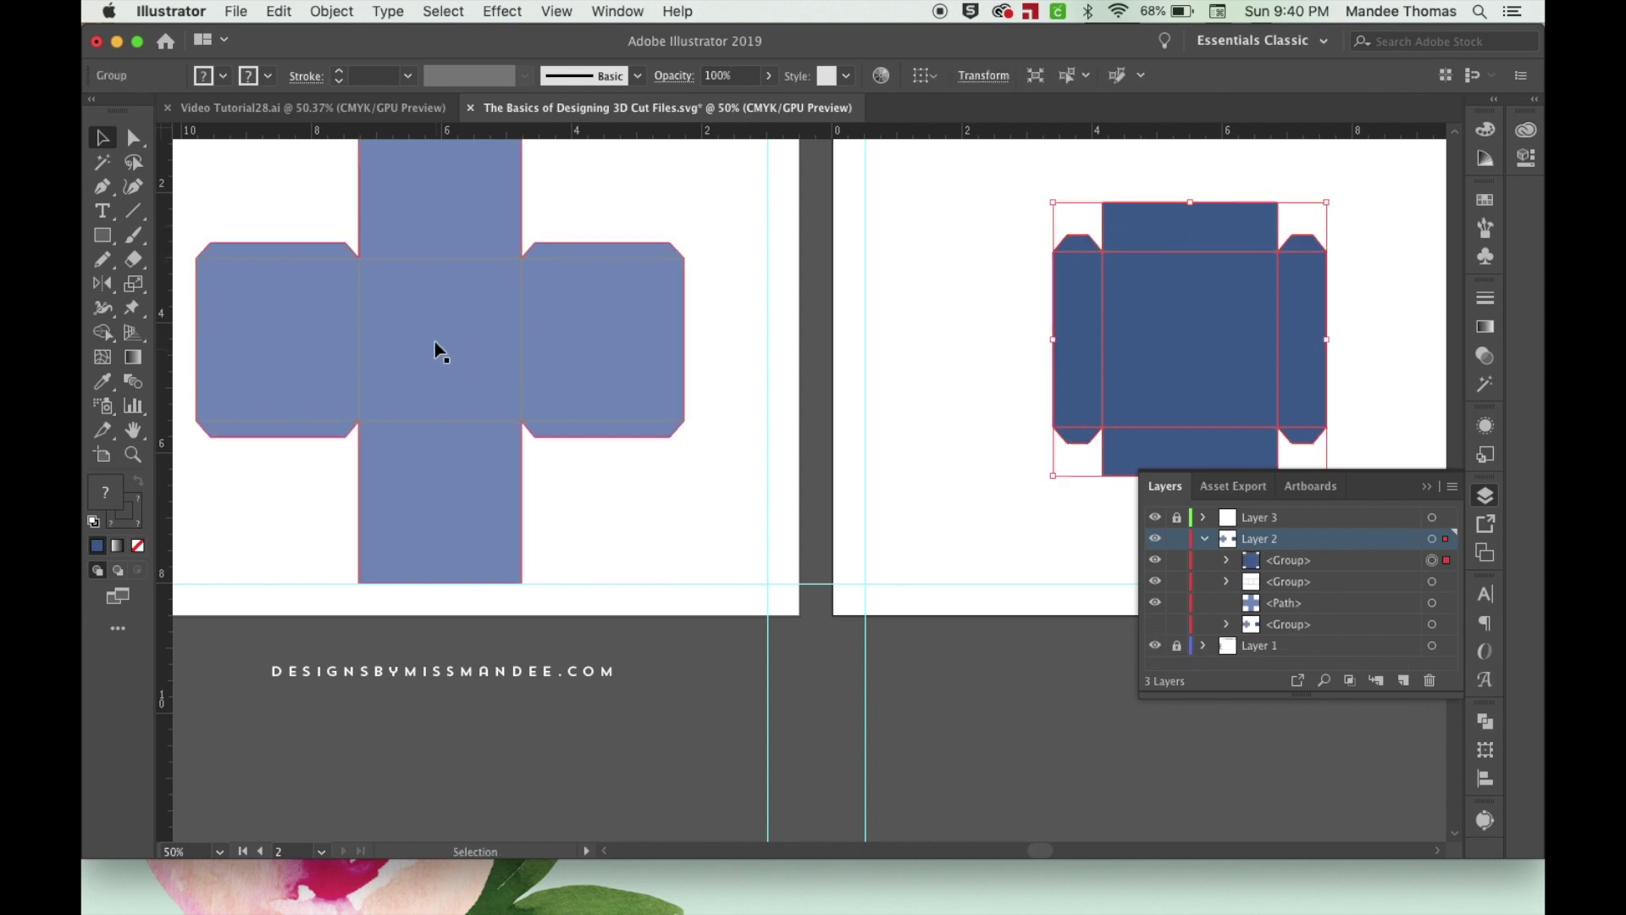
left_click(410, 272)
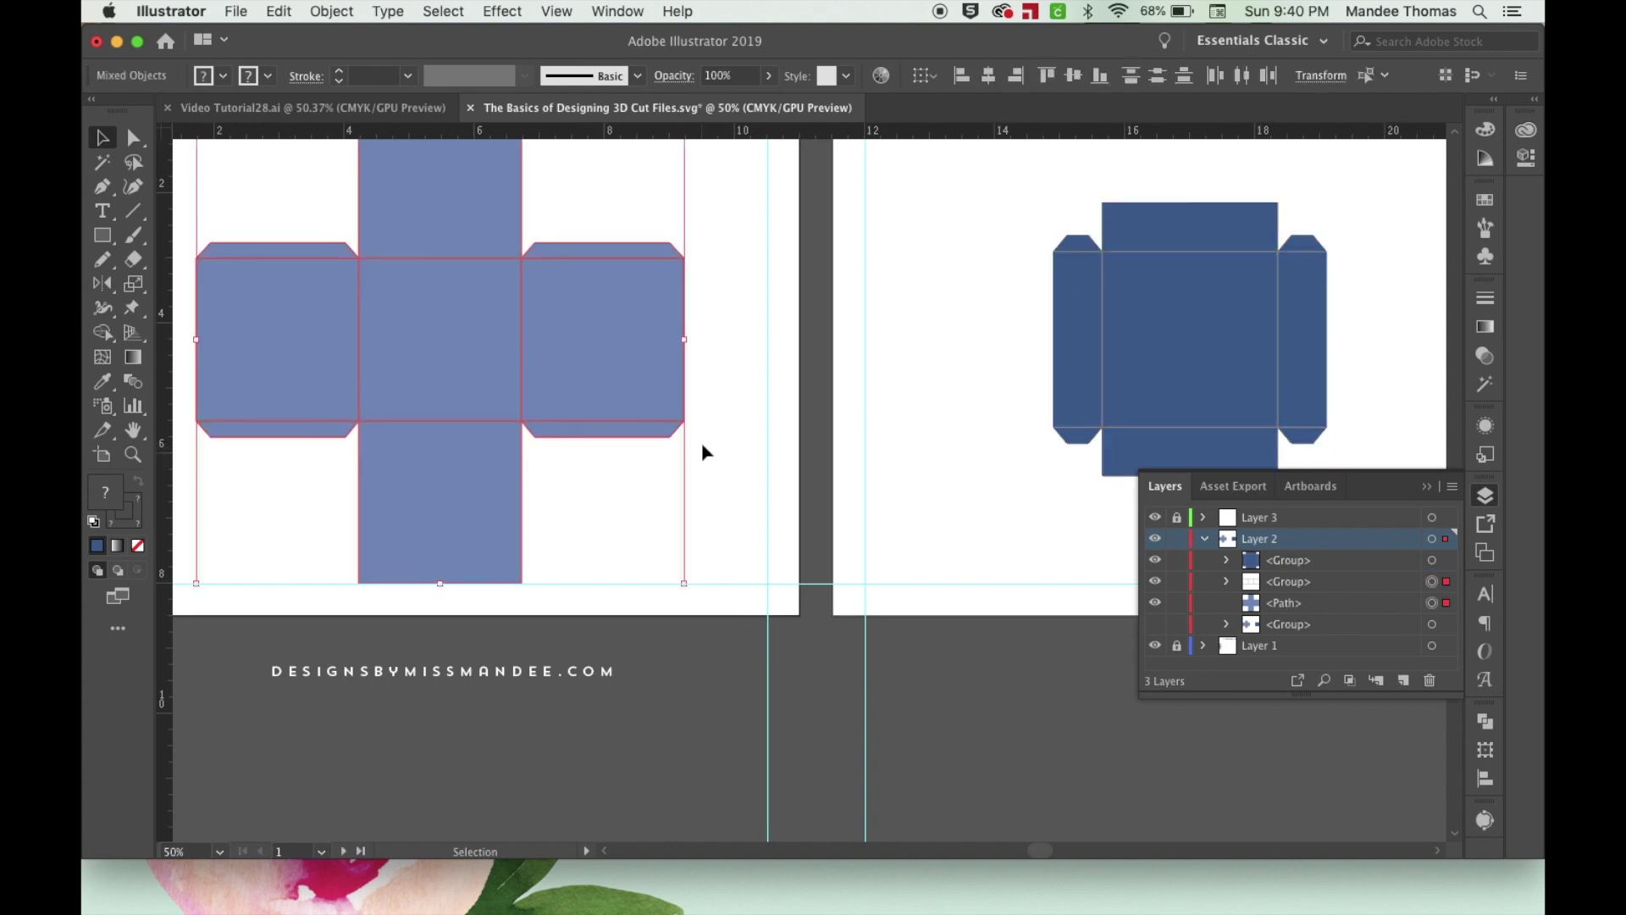
key("super+g")
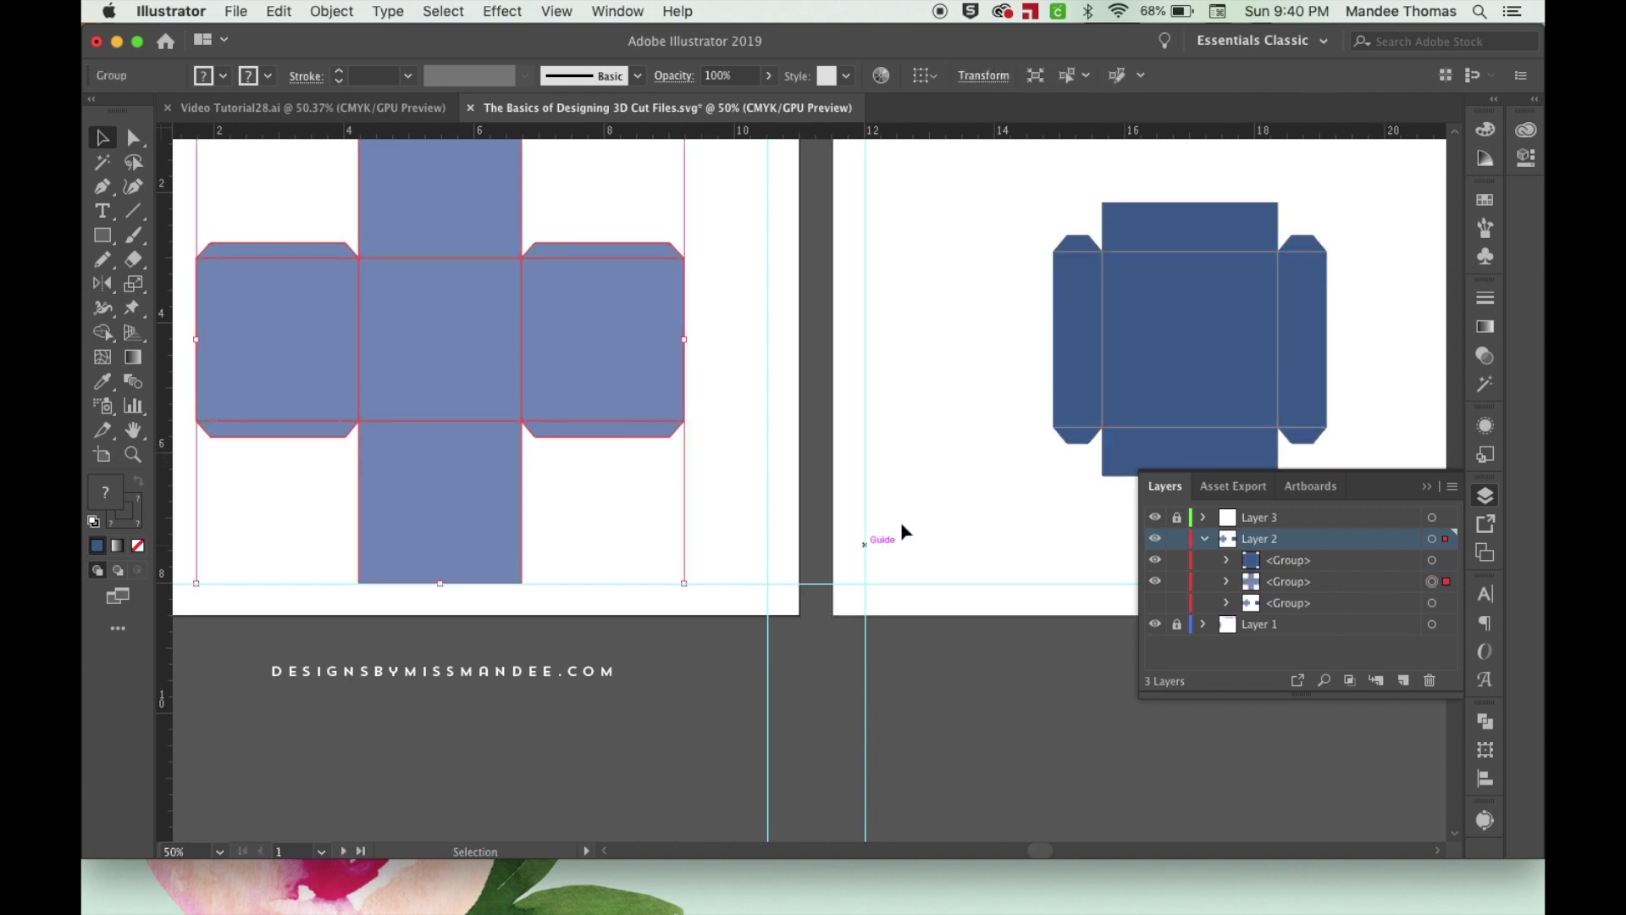
left_click(932, 488)
Delete Layer 1, Layer 3 and the hidden group in Layer 2, leaving only the box and lid groups.
key("super+minus")
key("super+minus")
left_click_drag(963, 523, 995, 573)
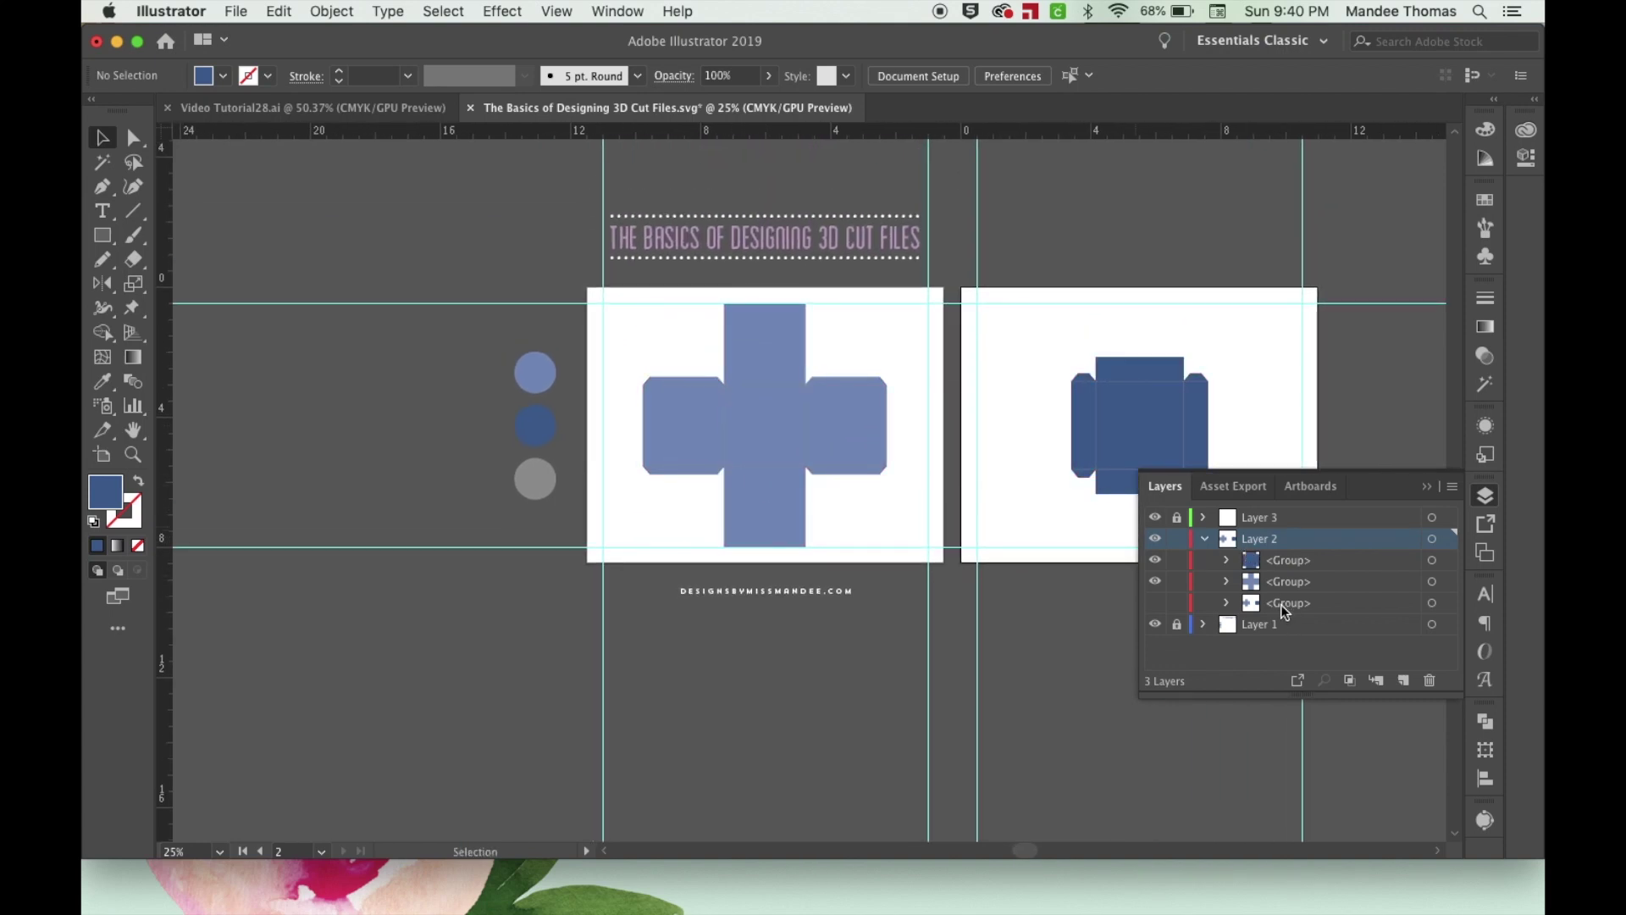
left_click_drag(1262, 629, 1430, 680)
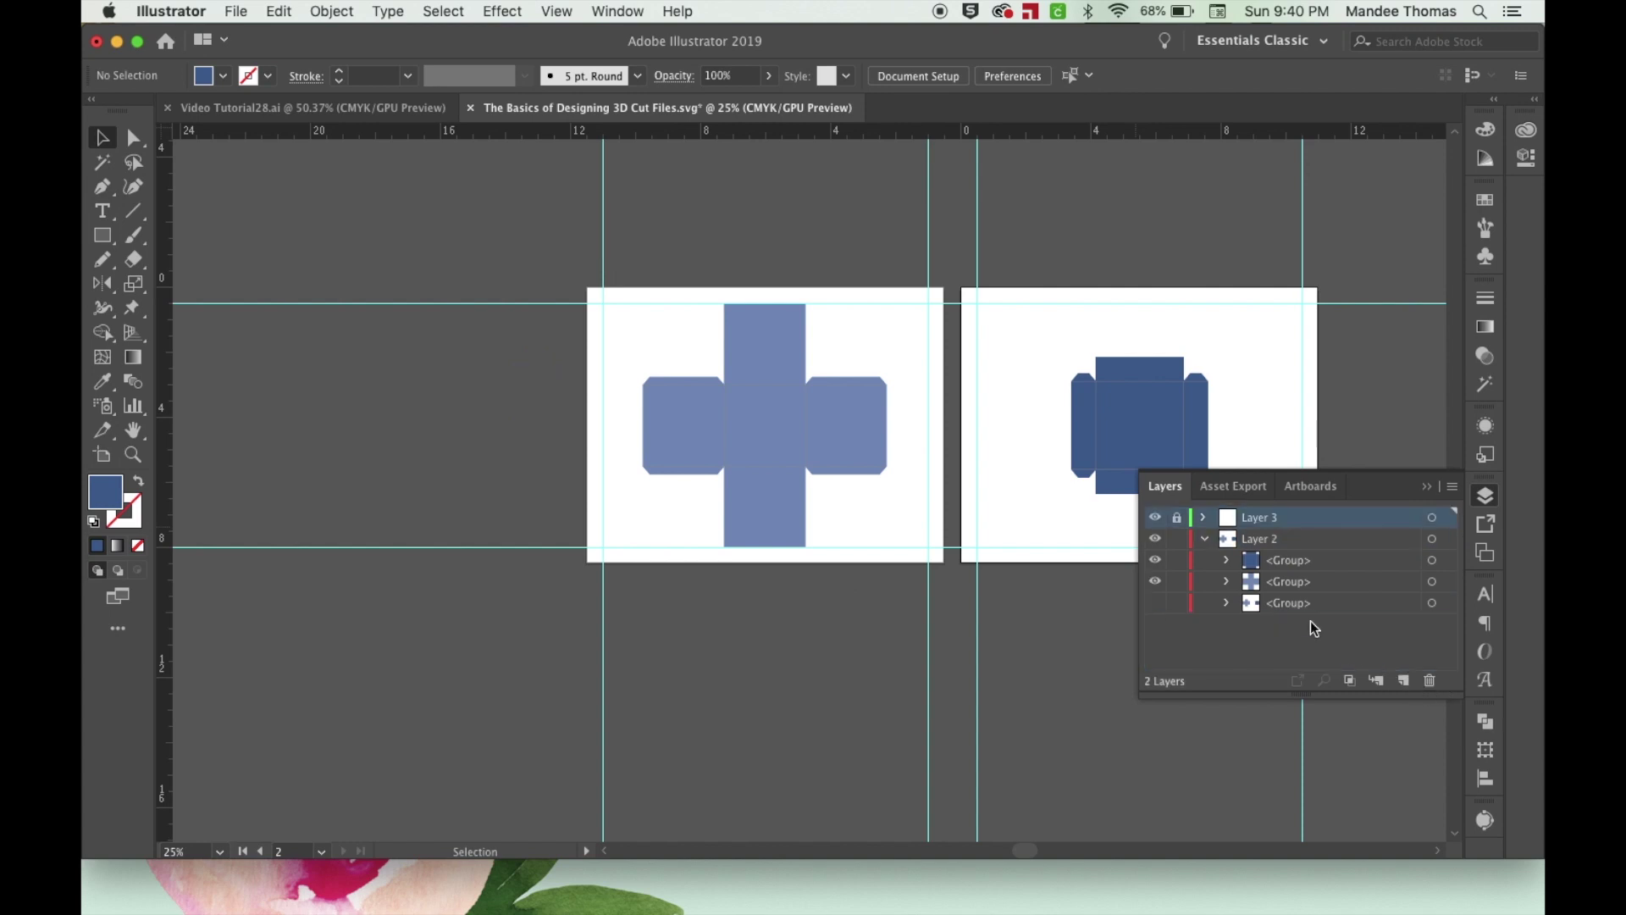
left_click_drag(1290, 522, 1423, 679)
left_click(1279, 585)
Move the lid group directly below the box and extend Artboard 1 downward to about 13.14 in high to hold both.
left_click(1140, 400)
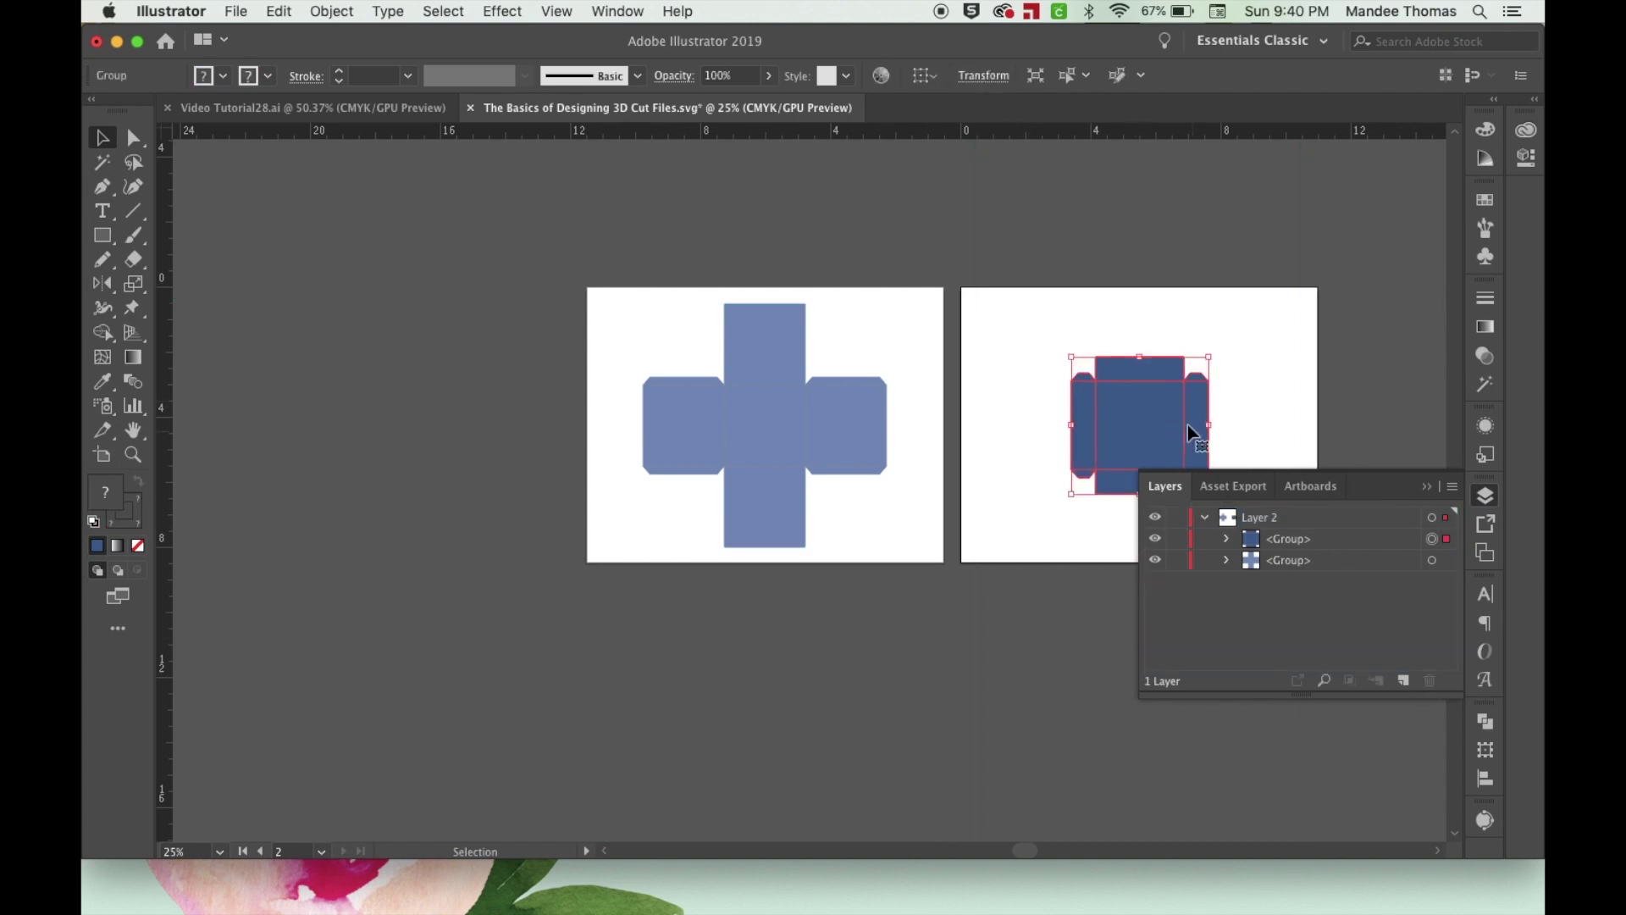
left_click_drag(1138, 427, 788, 617)
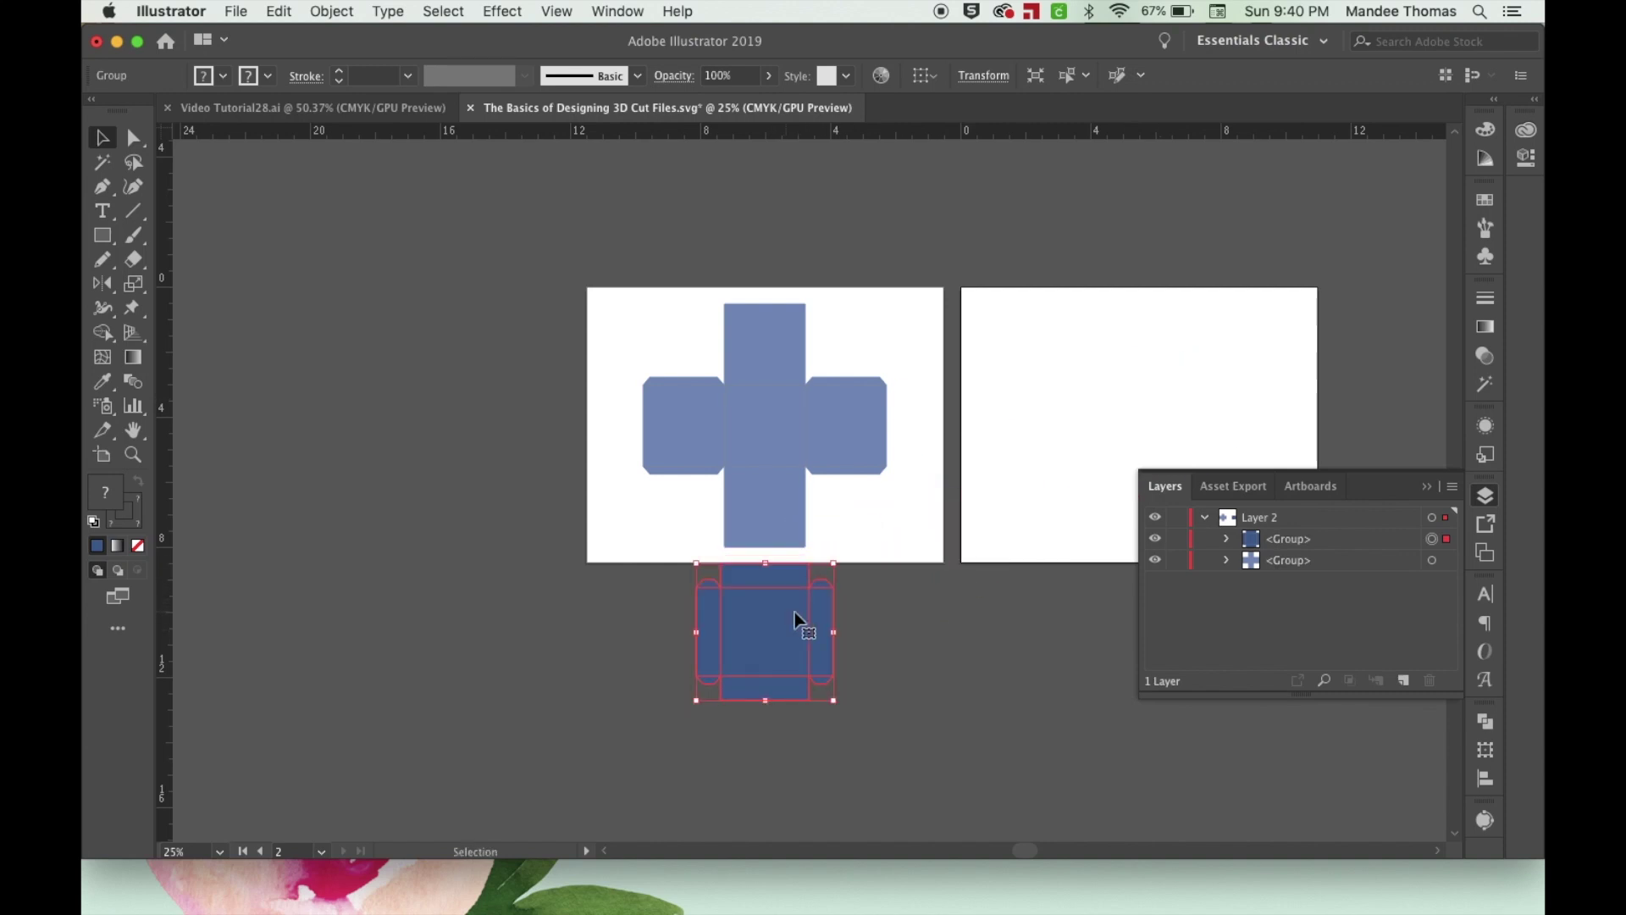
left_click(102, 458)
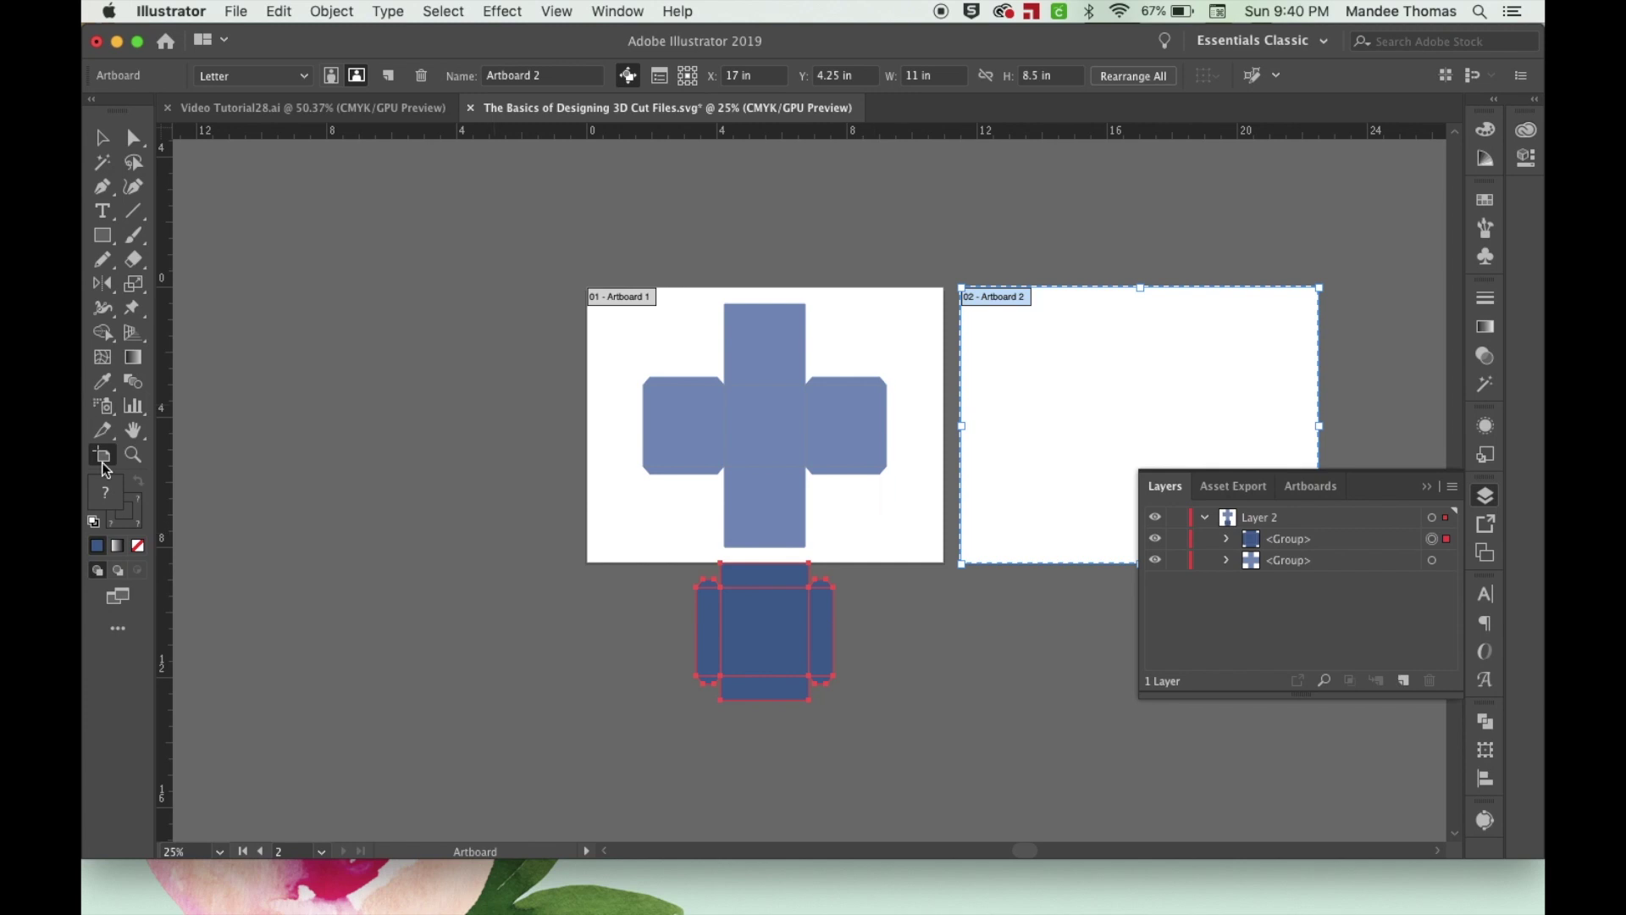
left_click(907, 534)
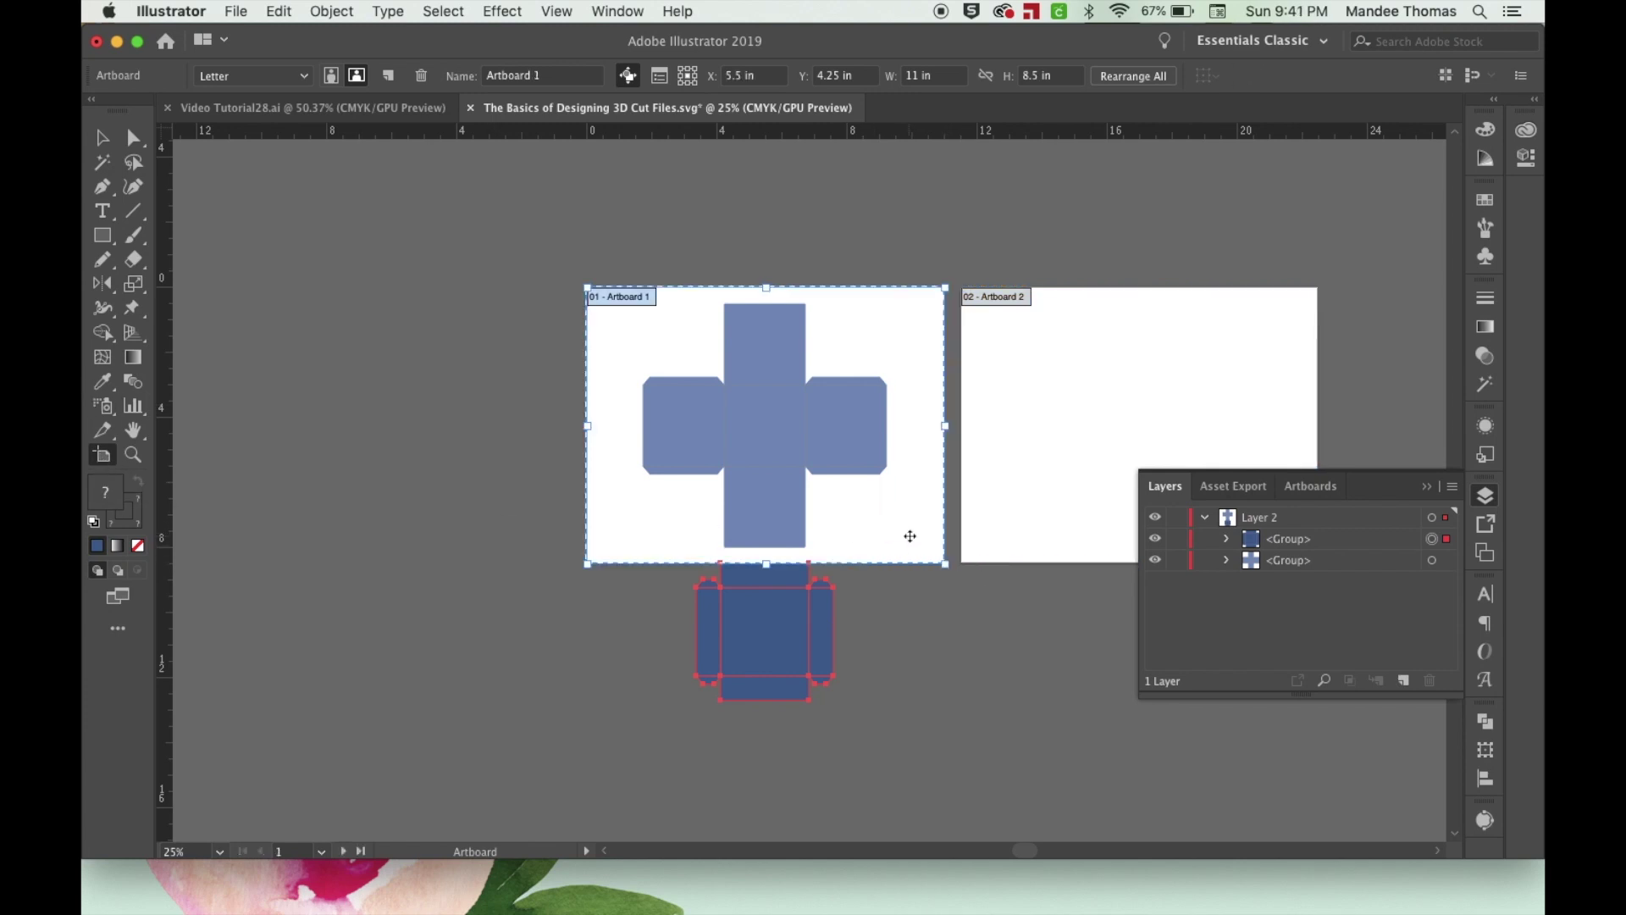
left_click_drag(765, 569, 759, 719)
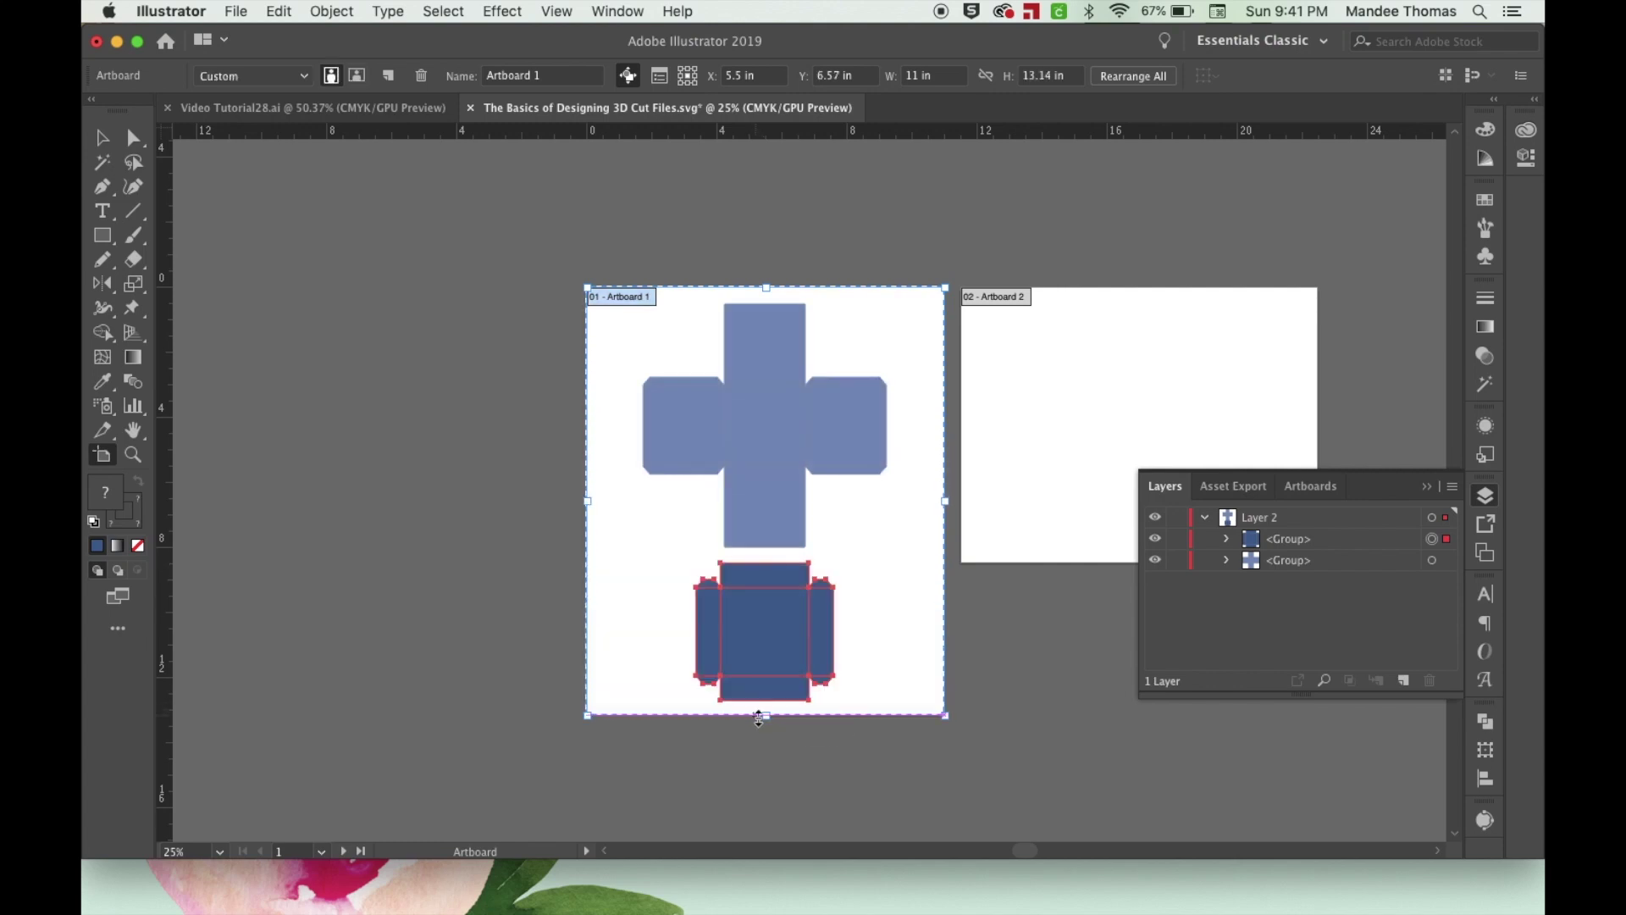
Delete the empty Artboard 2 and leave artboard editing.
left_click(1068, 423)
key("Delete")
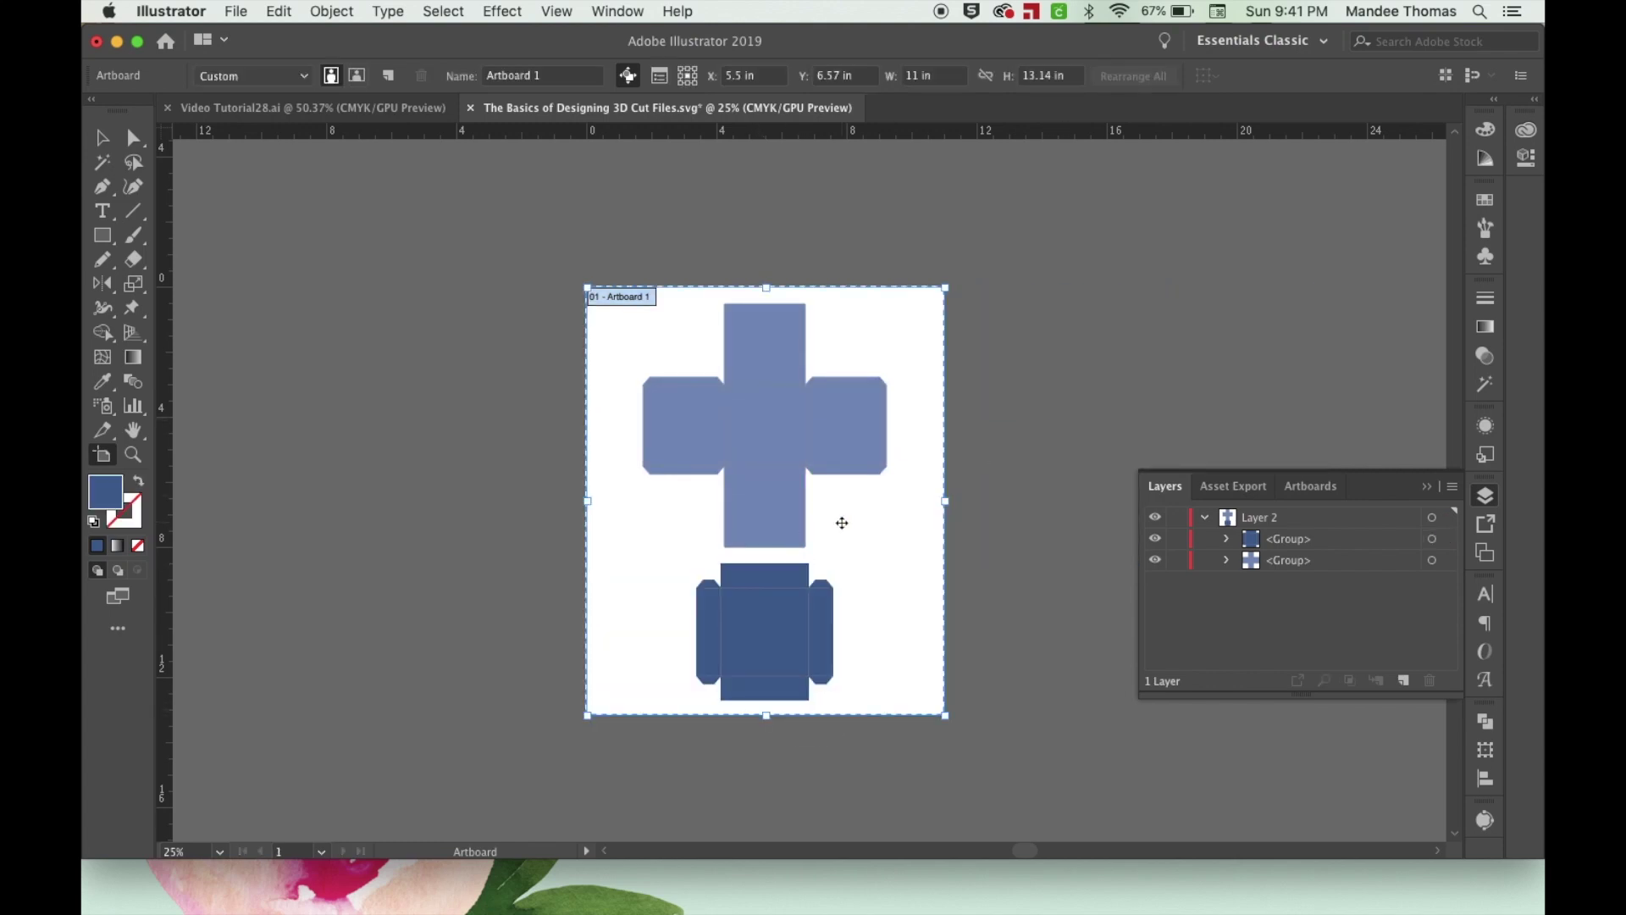
key("Escape")
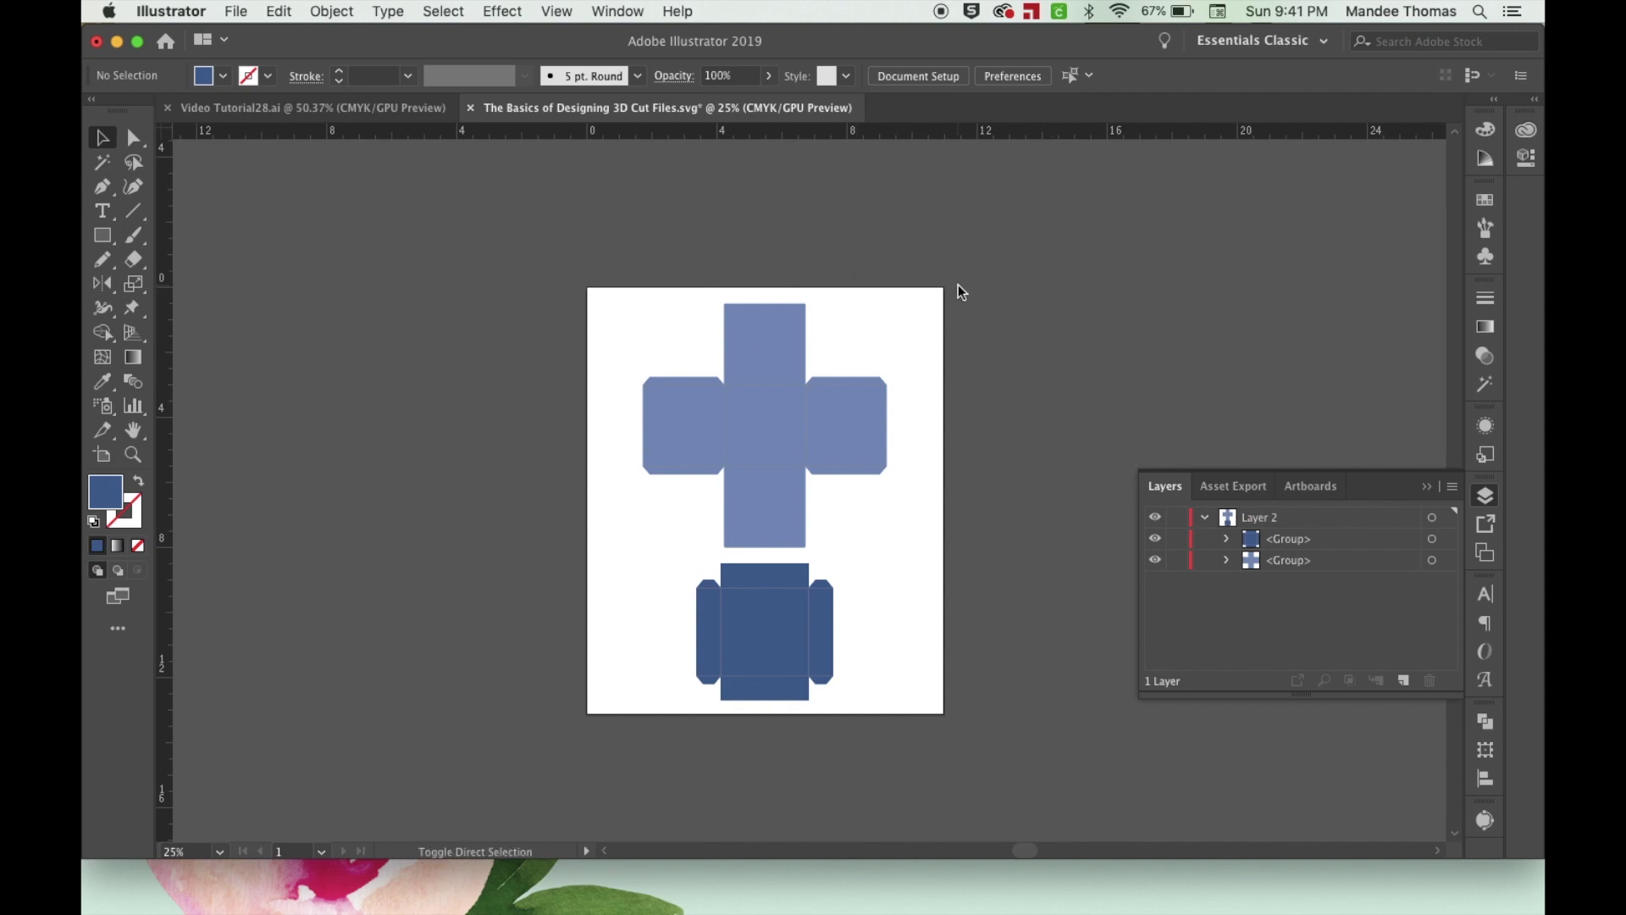
Save the document under the new name "Box Template" in SVG format, accepting the export options.
key("shift+super+s")
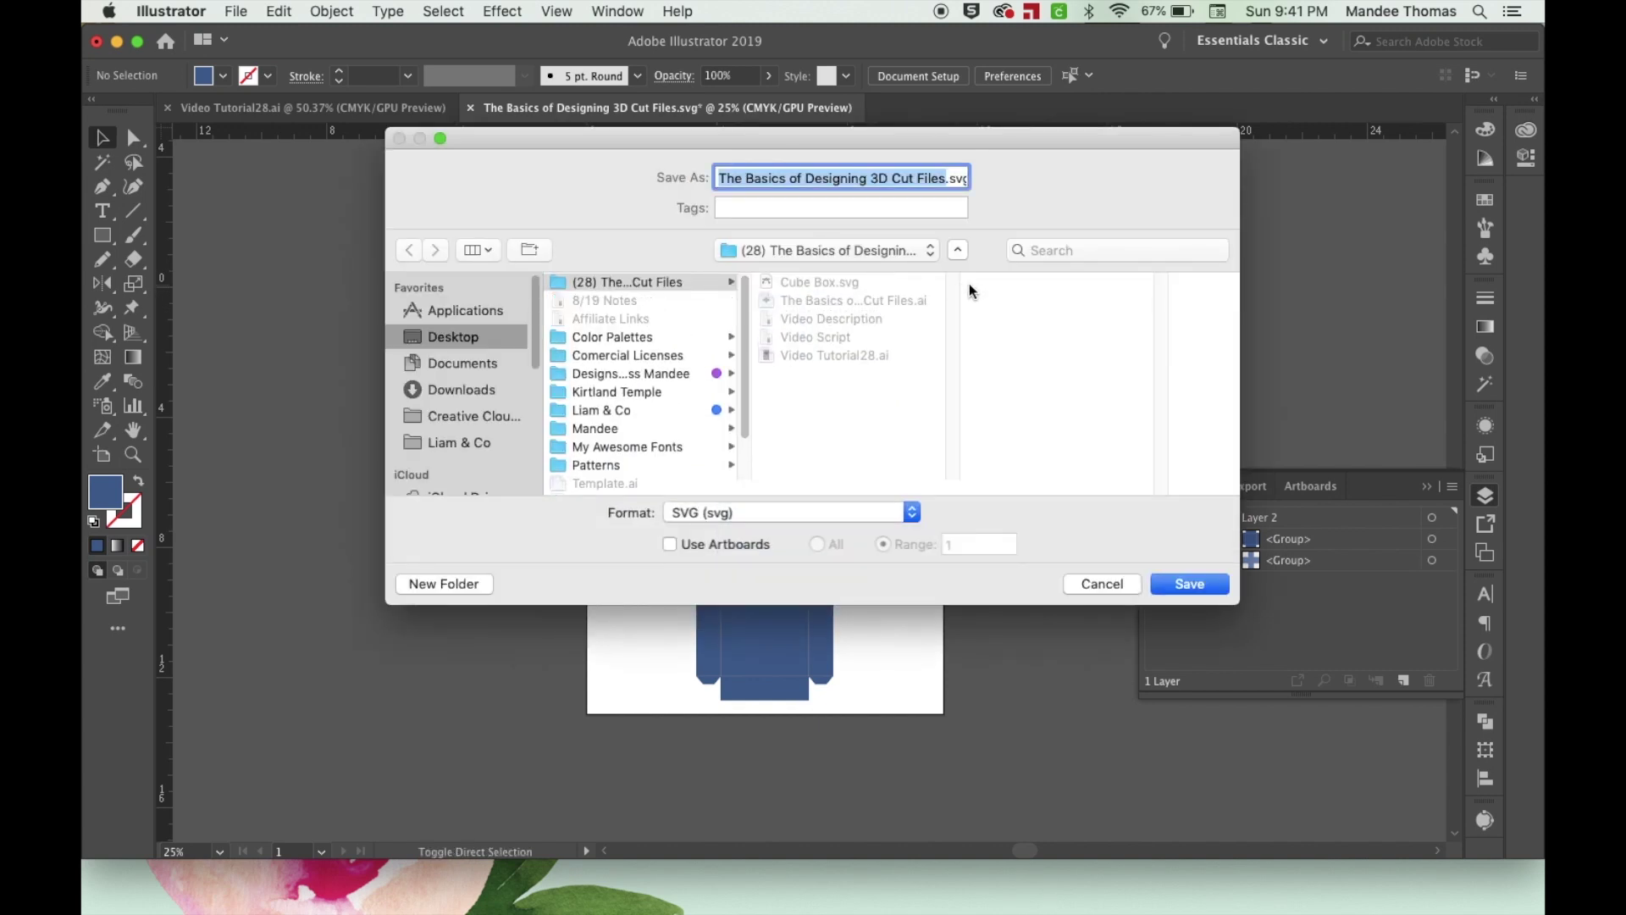
type("Box Te")
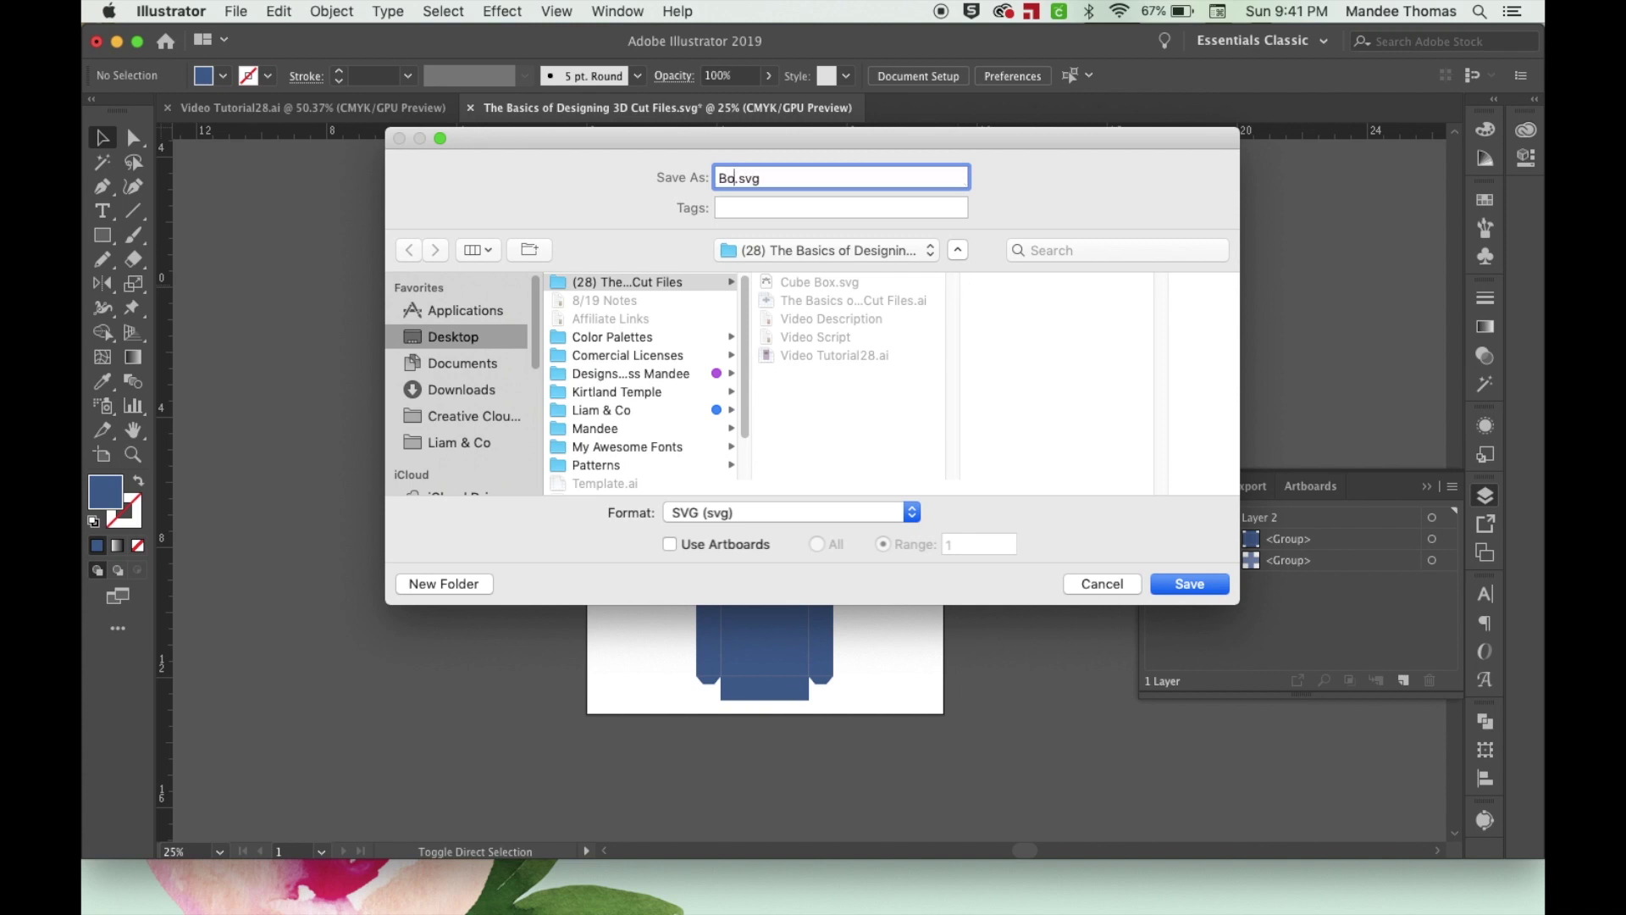
type("mplate")
left_click(1176, 581)
left_click(998, 510)
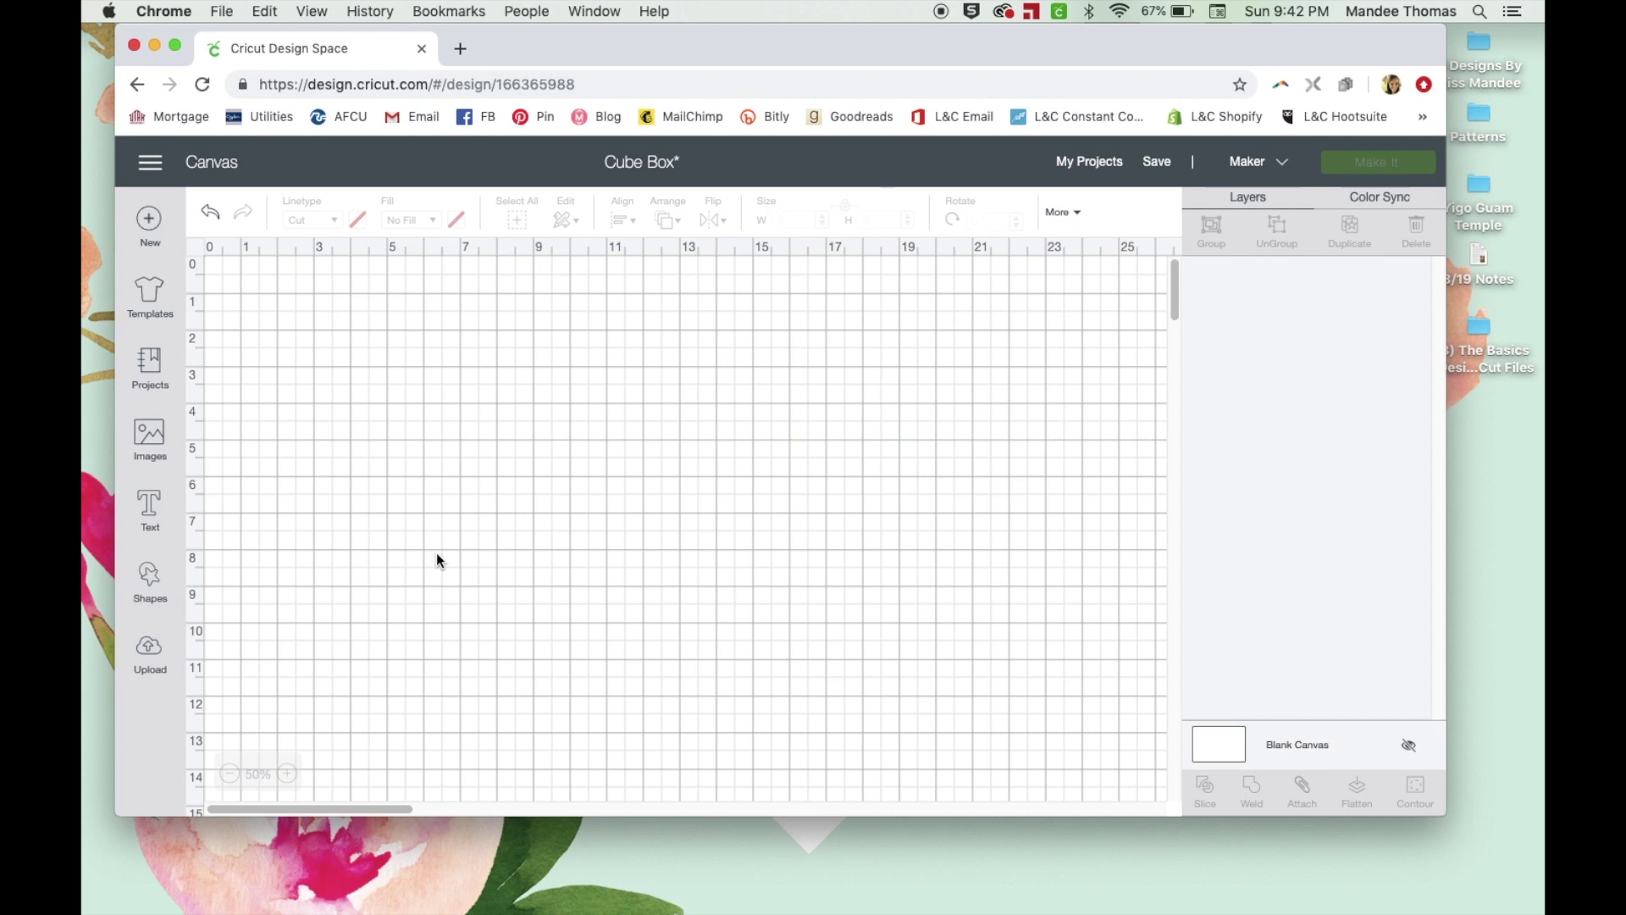
In Cricut Design Space, insert the recently uploaded box and lid image onto the canvas and ungroup it.
left_click(154, 656)
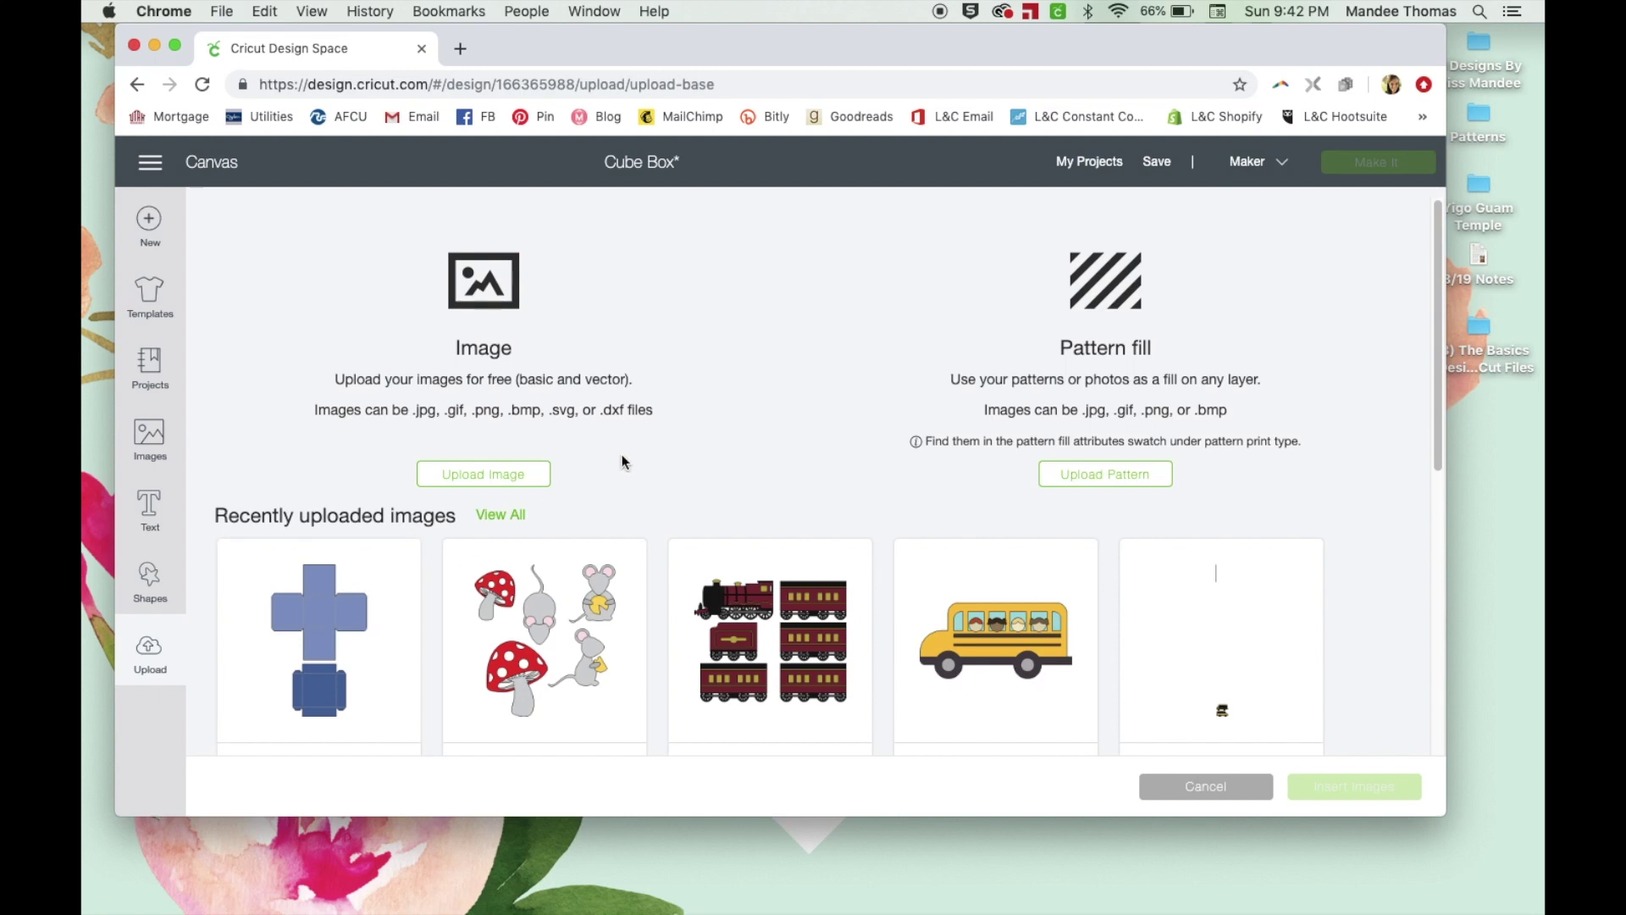
left_click(348, 615)
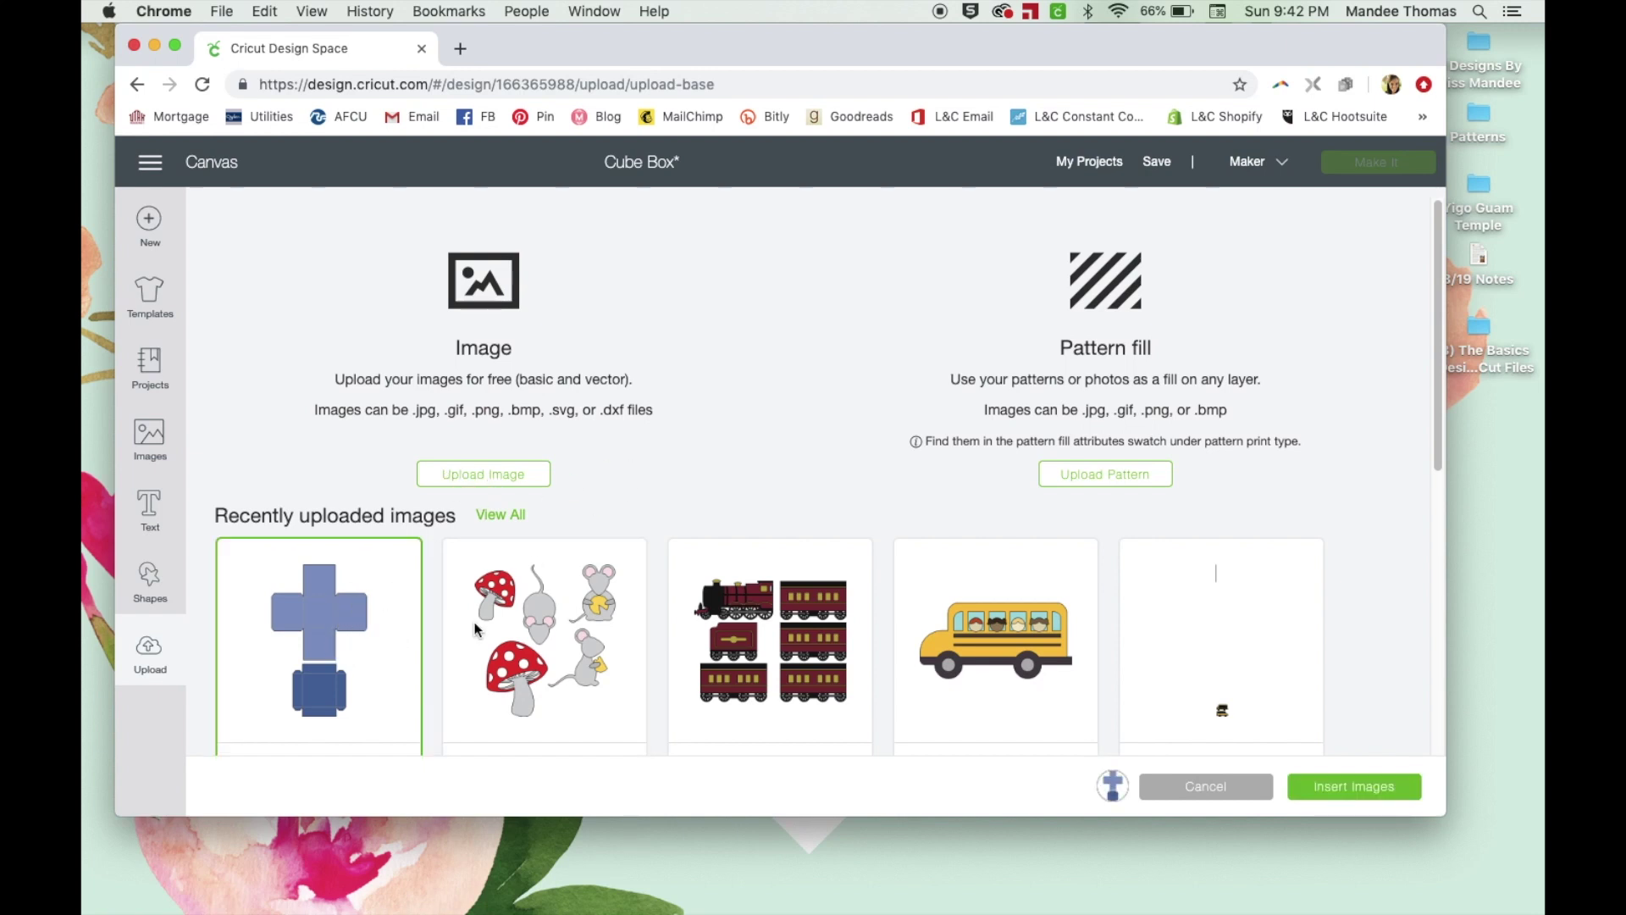
left_click(1377, 786)
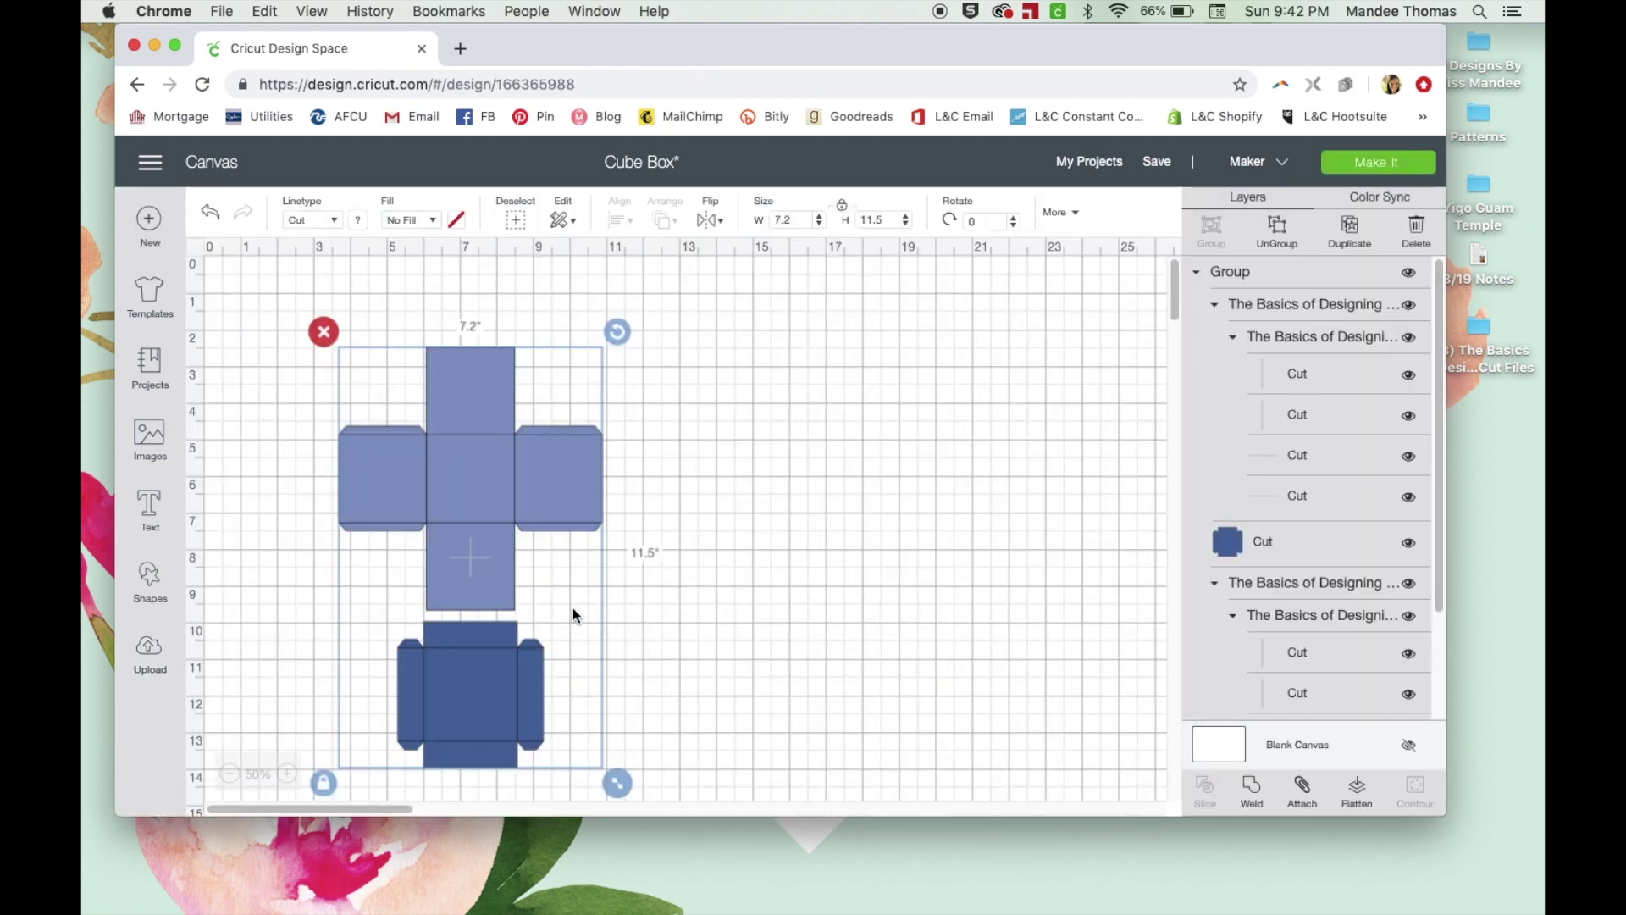
left_click(1283, 230)
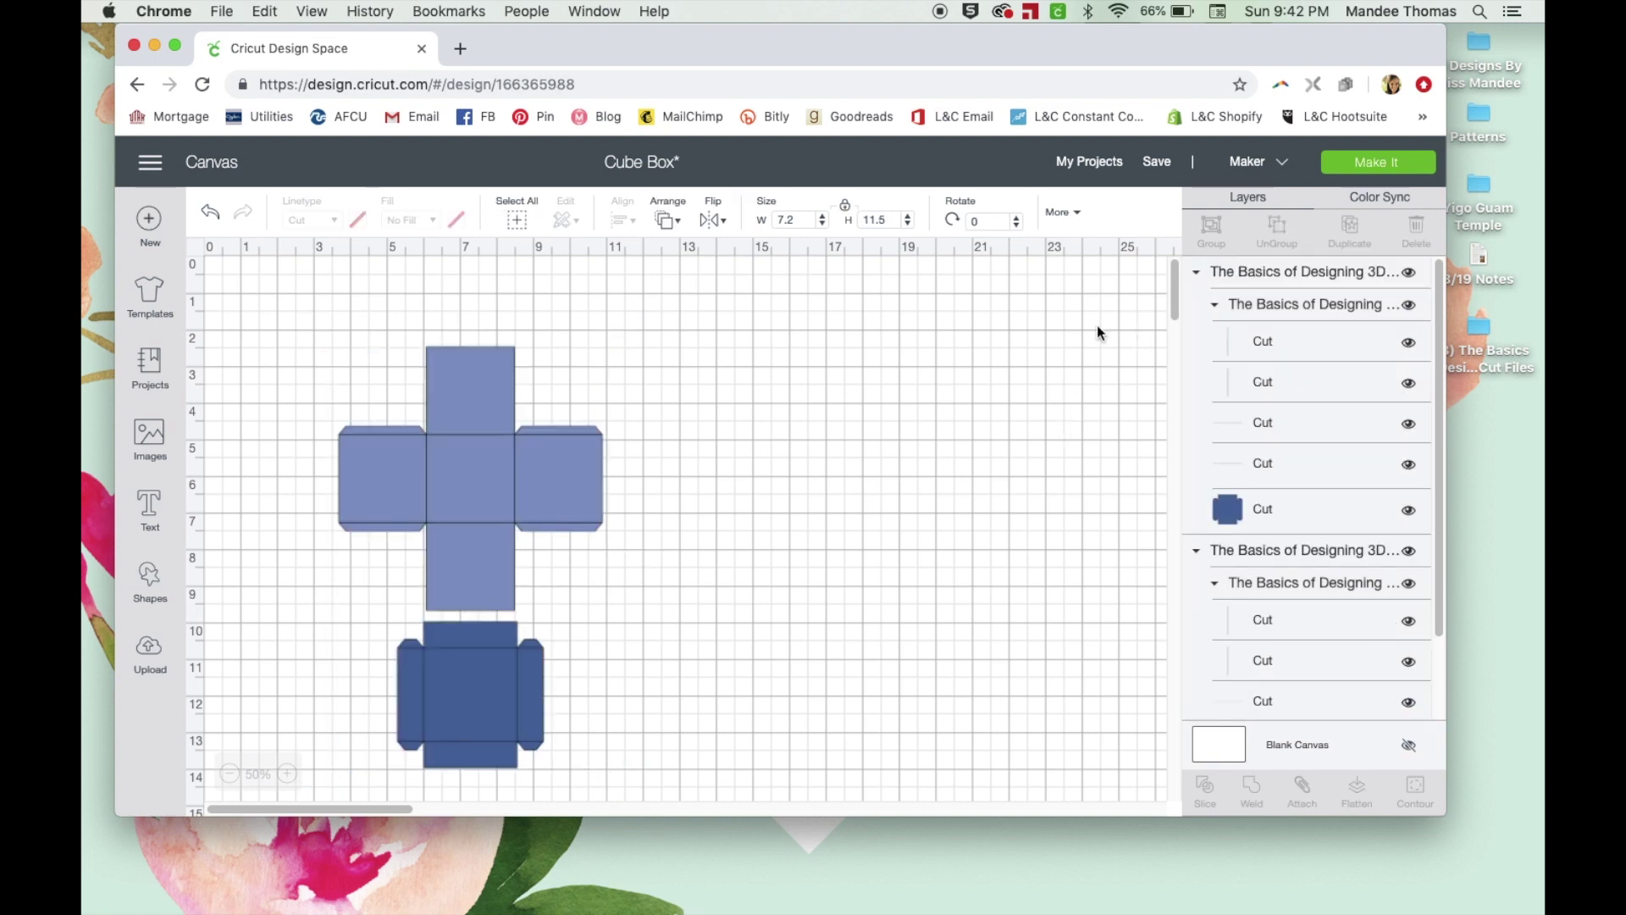
Change the lid's four fold lines to the Score linetype and attach them to the lid's cut shape.
left_click(513, 496)
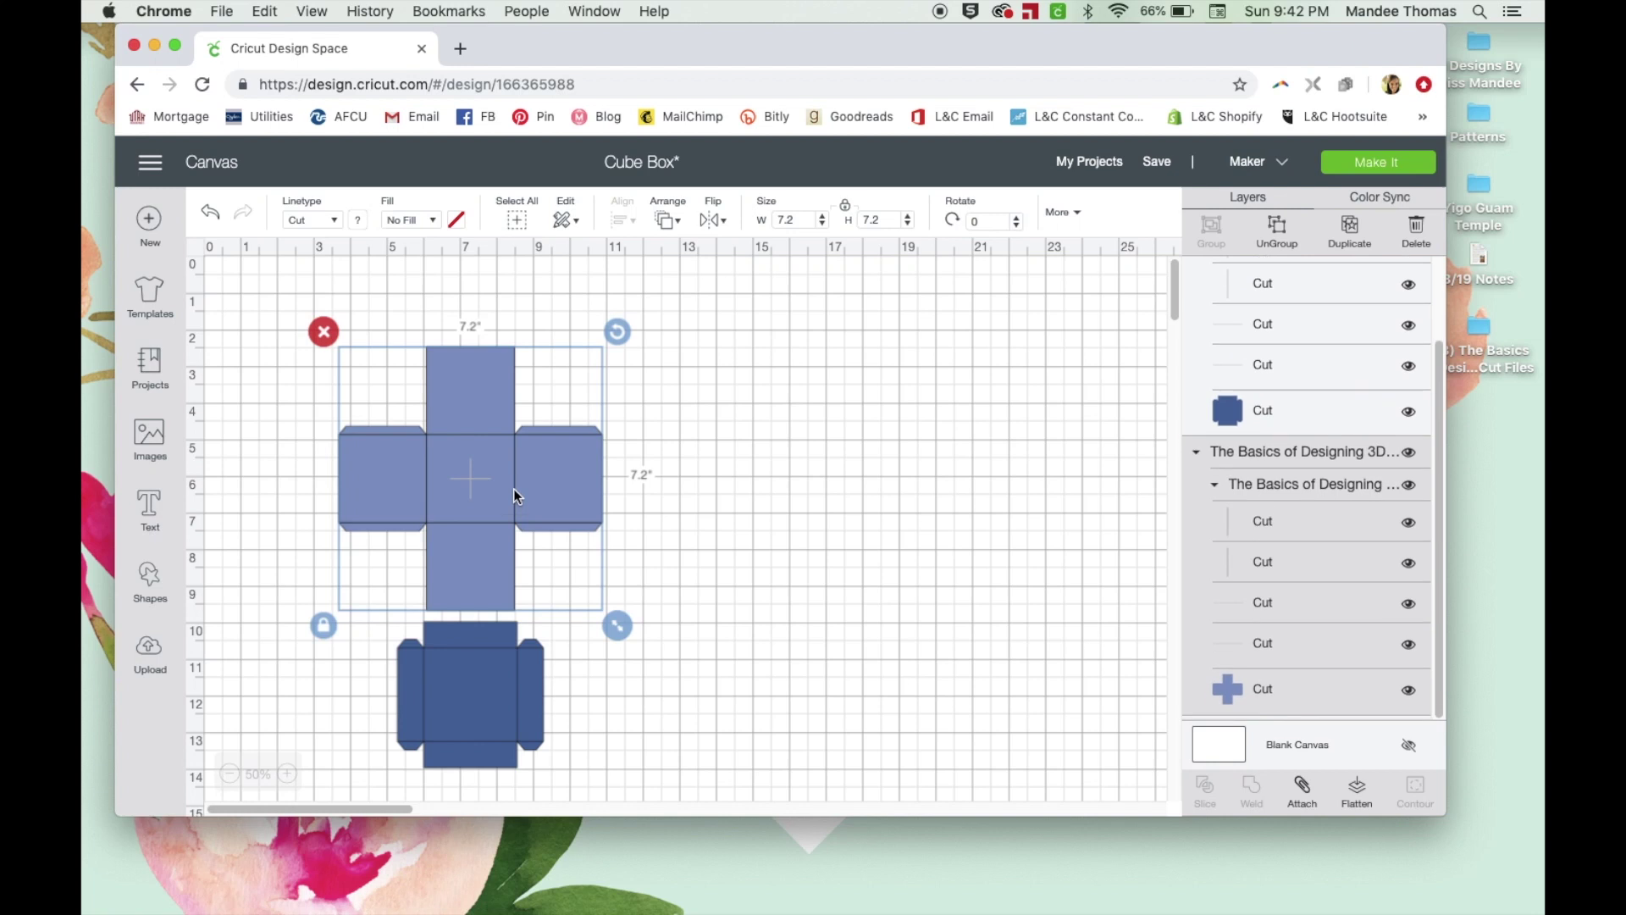
left_click(440, 698)
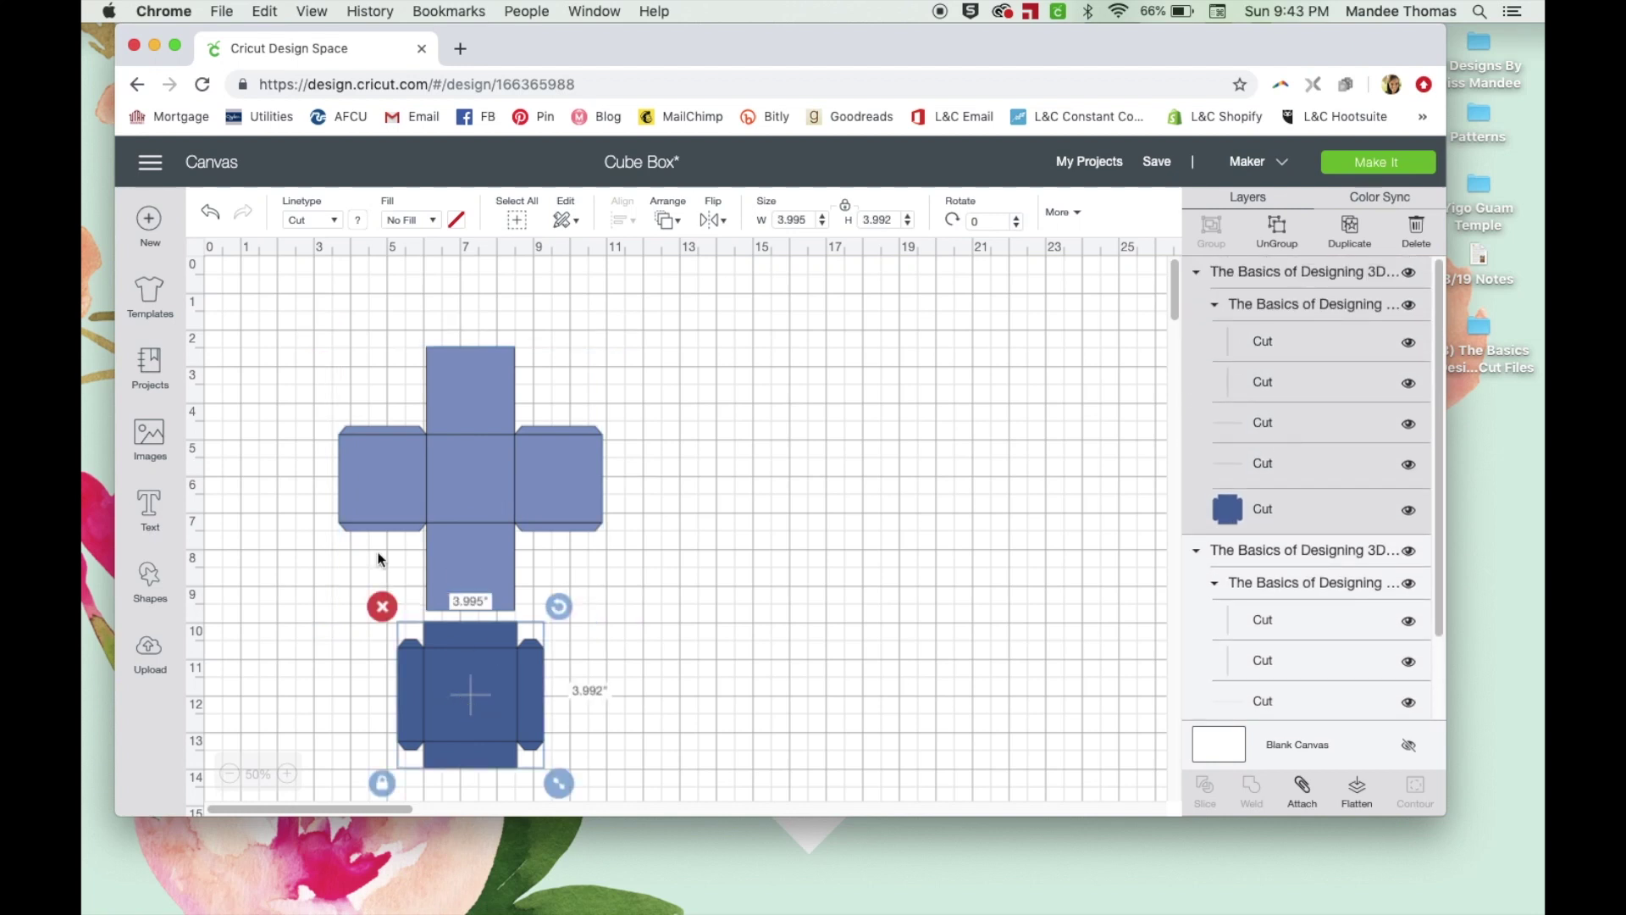
left_click(555, 516)
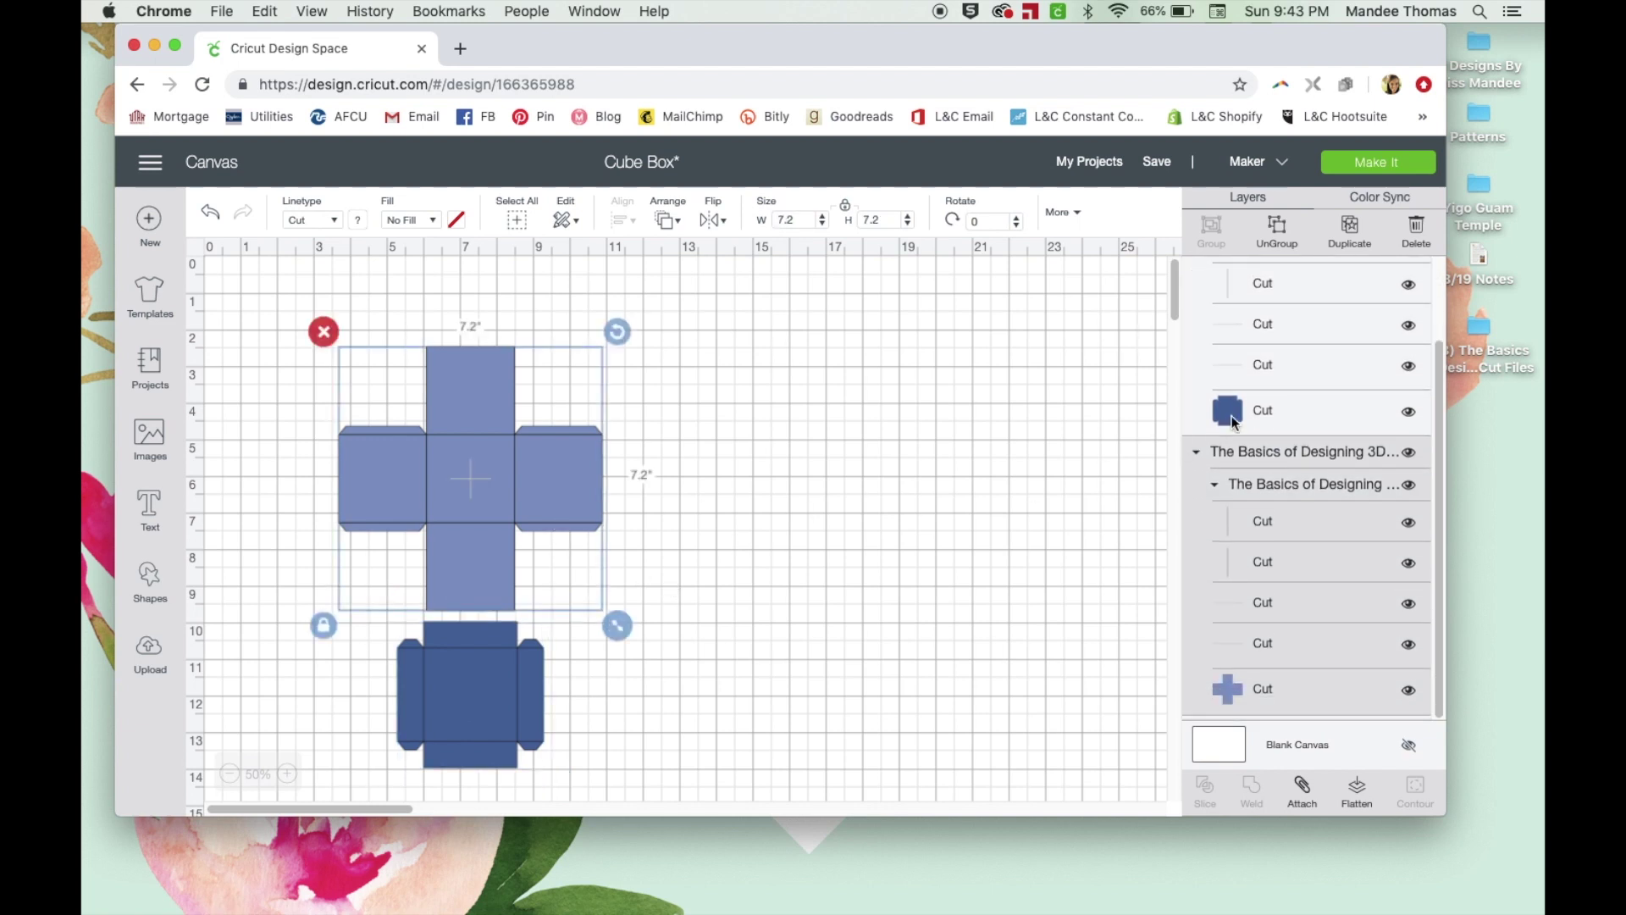
scroll(1232, 422, "up", 3)
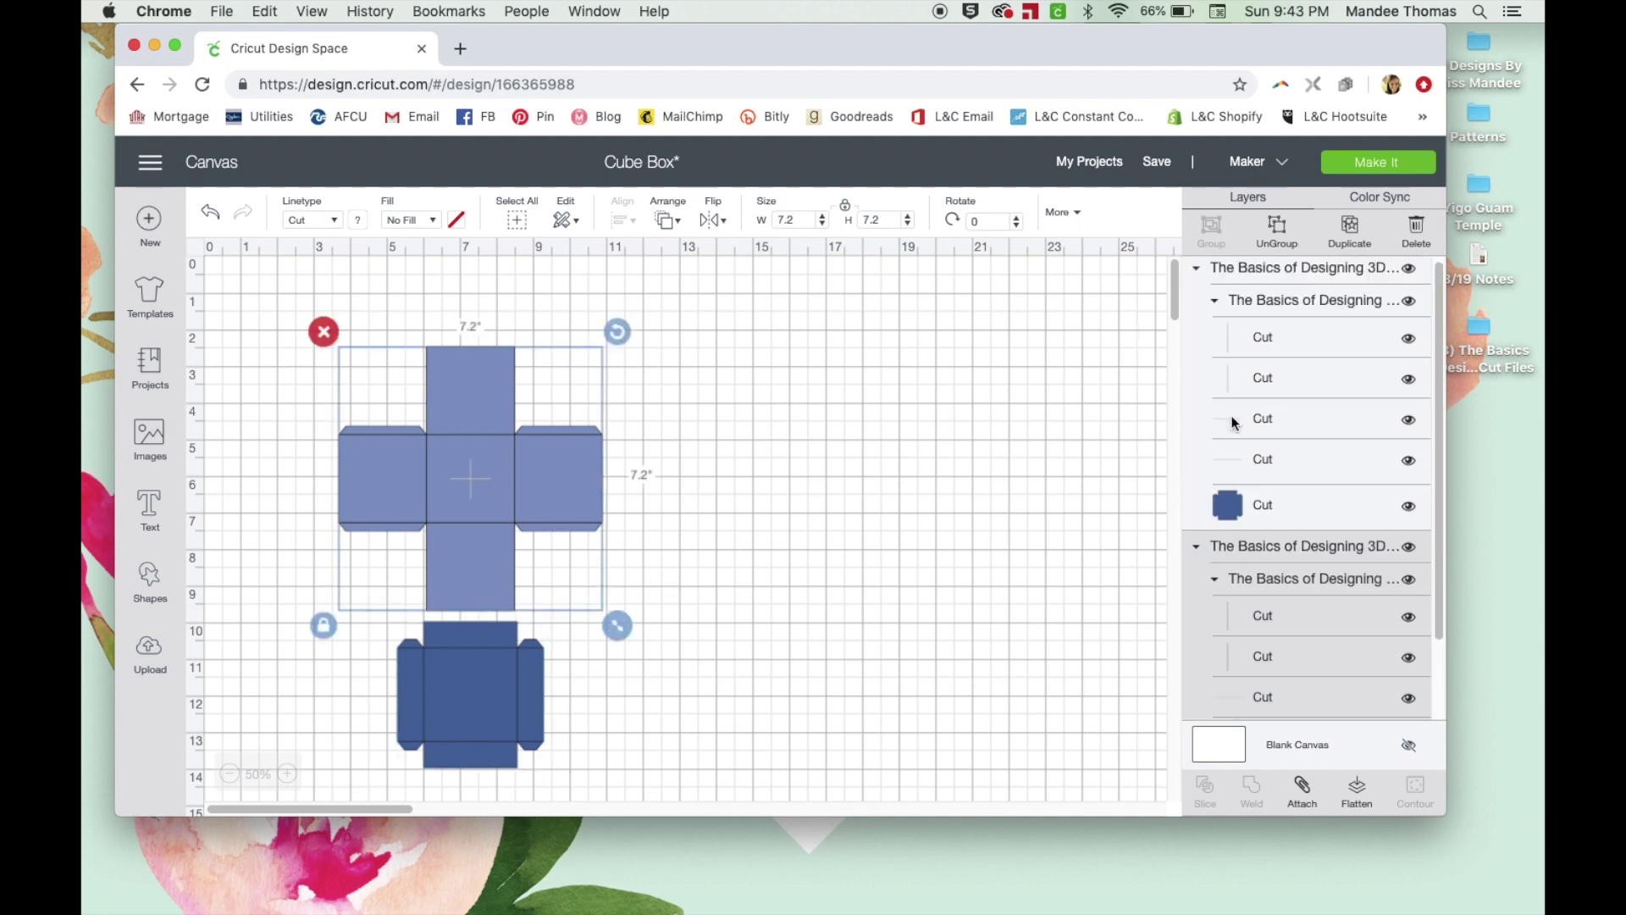
left_click(1290, 339)
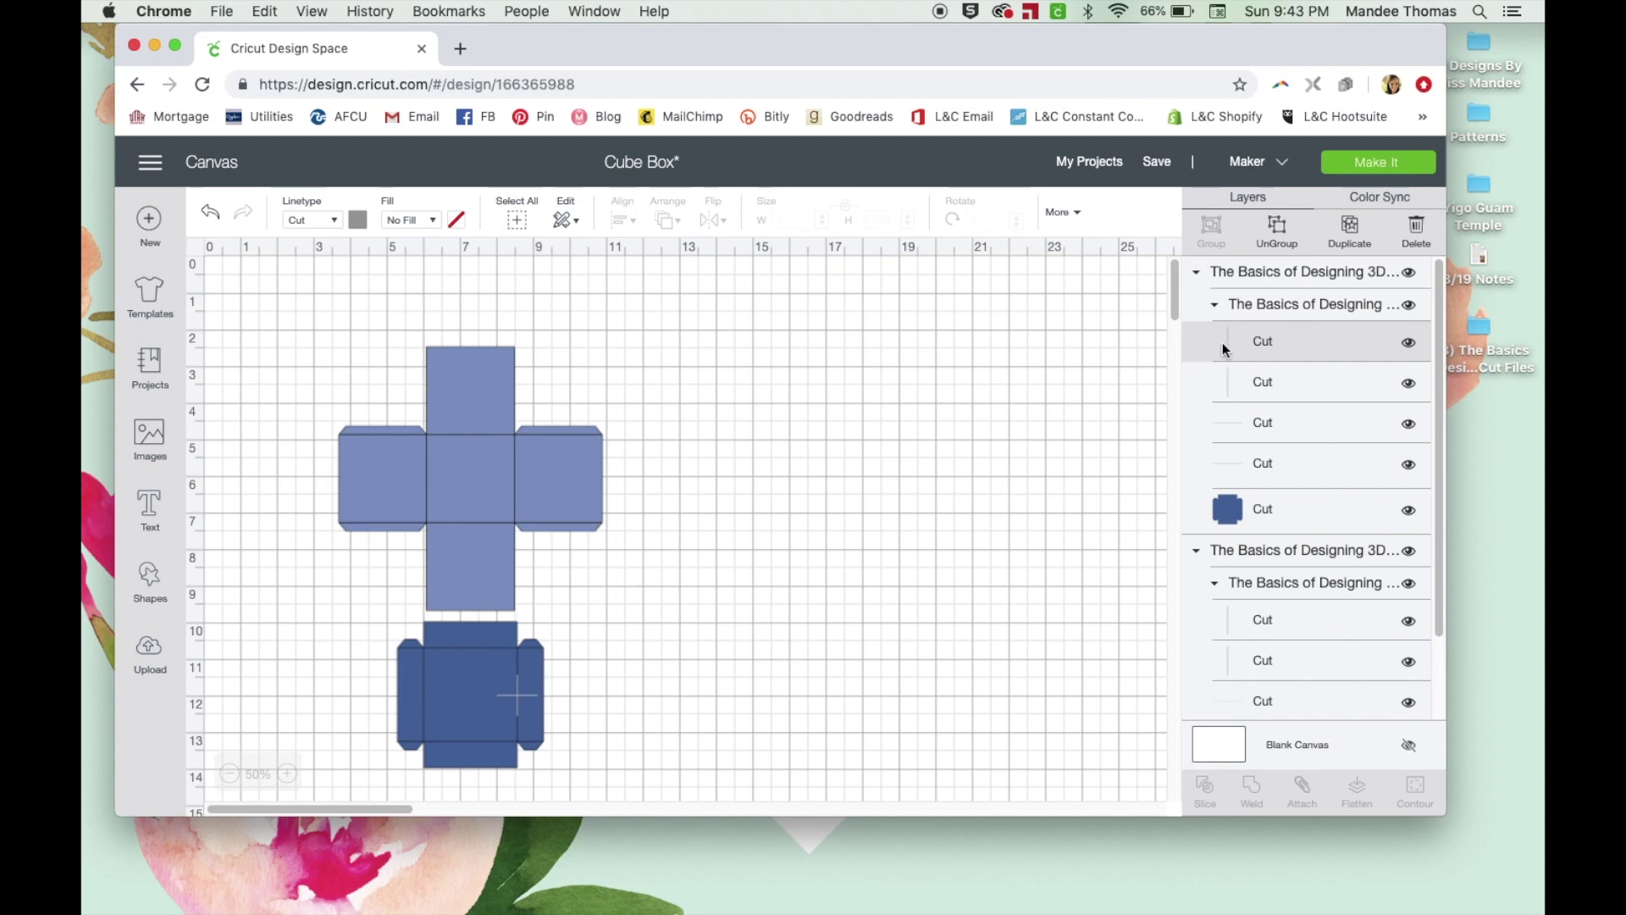
left_click(1264, 298)
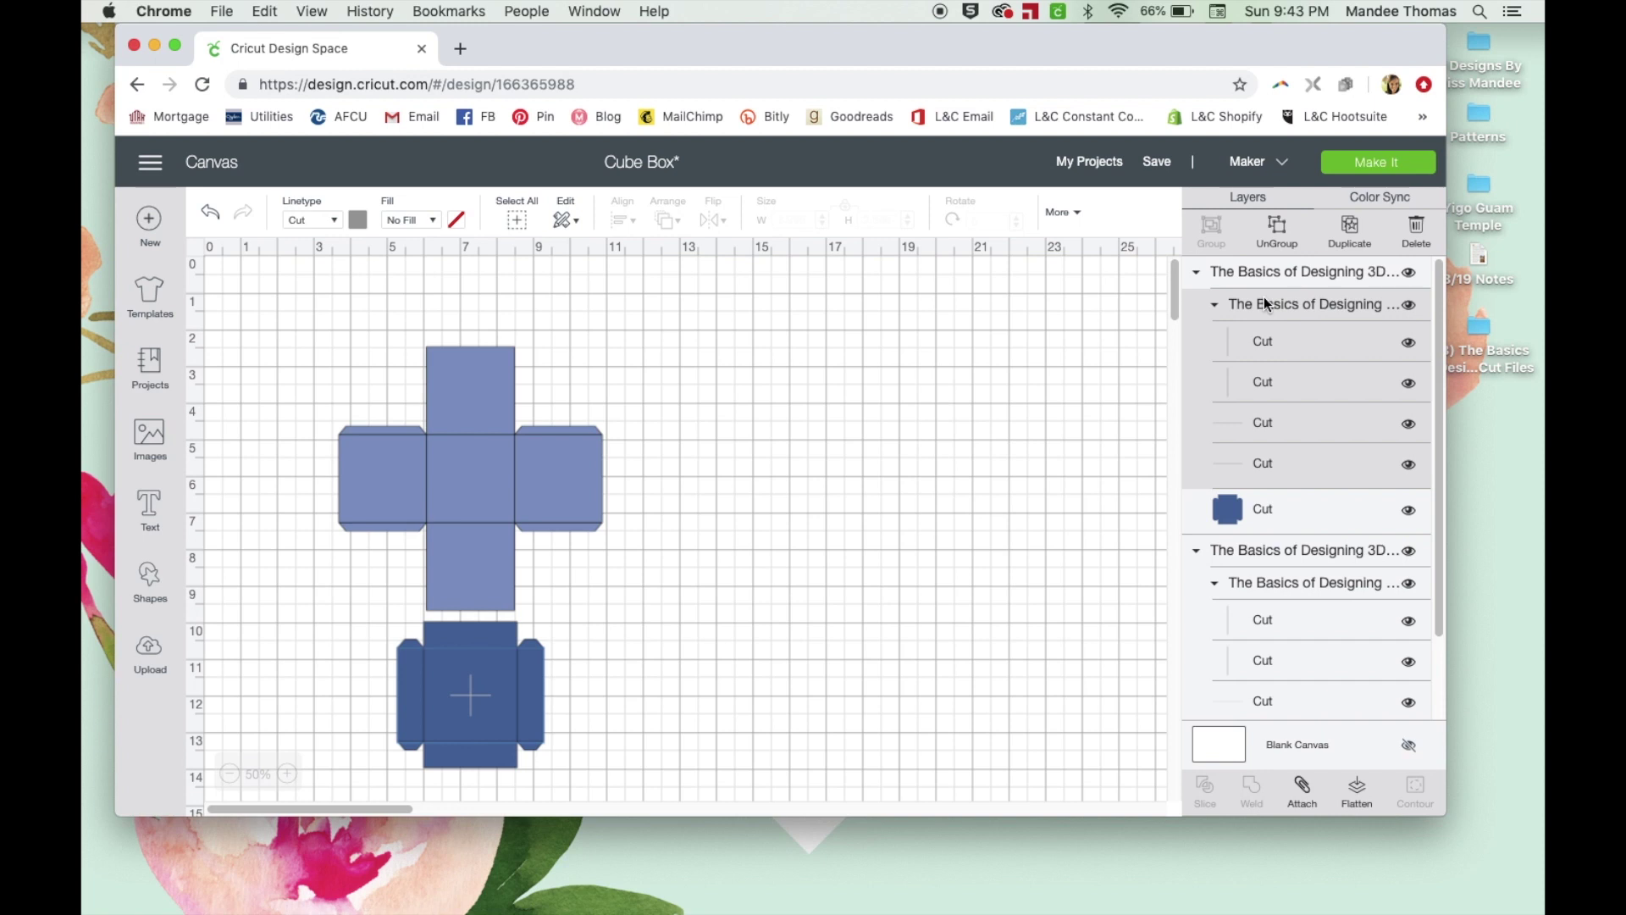
left_click(333, 222)
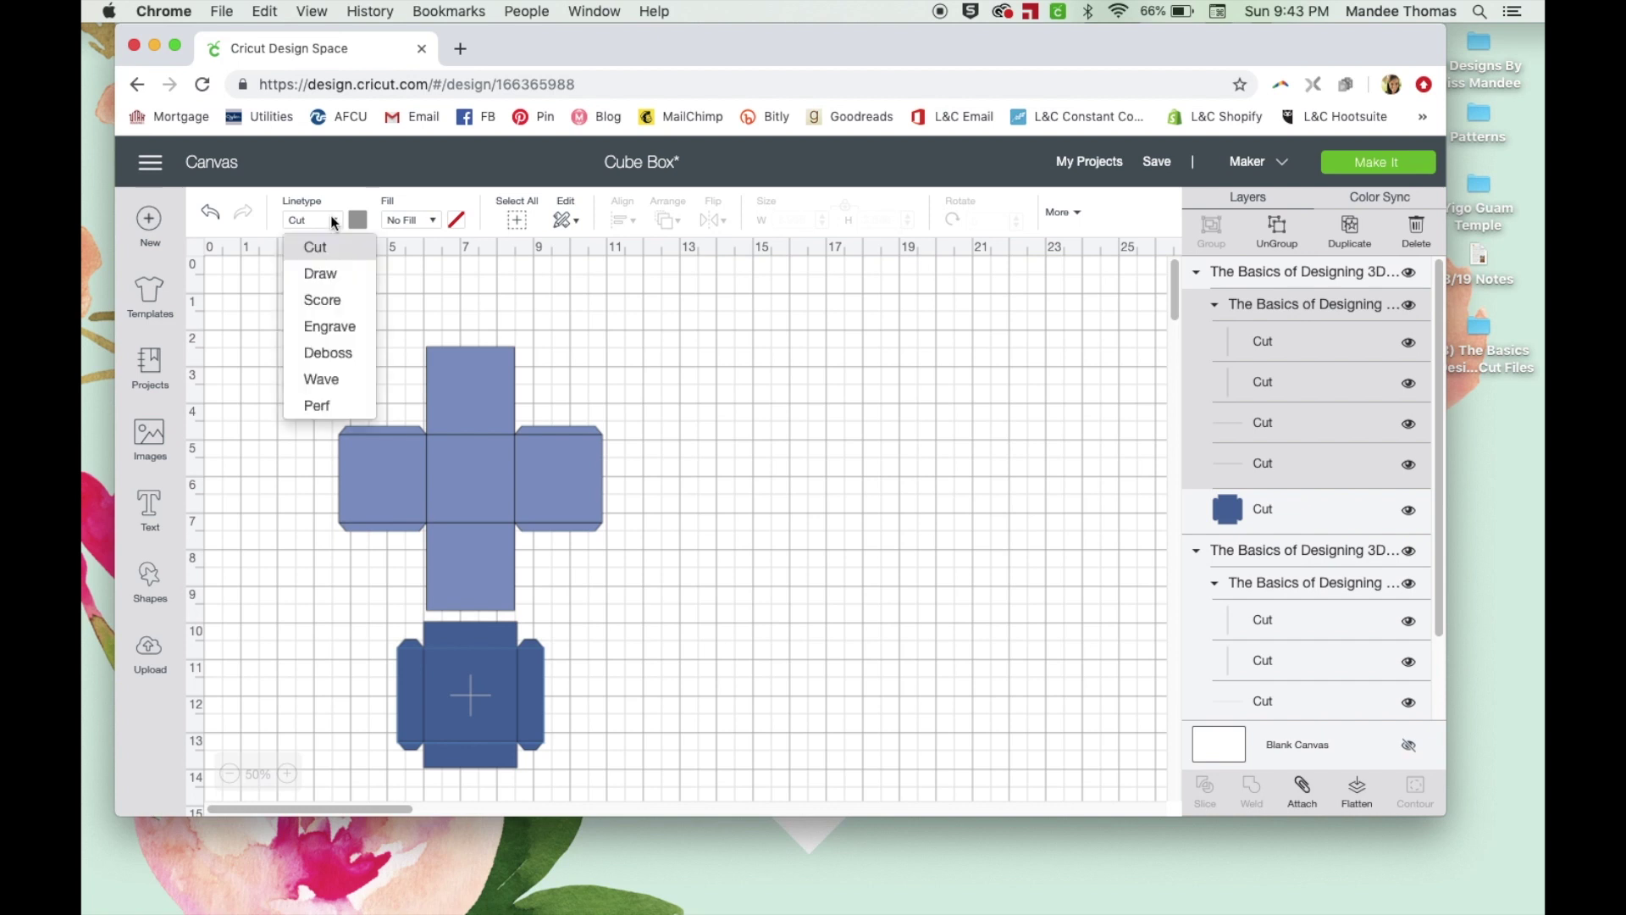
left_click(340, 300)
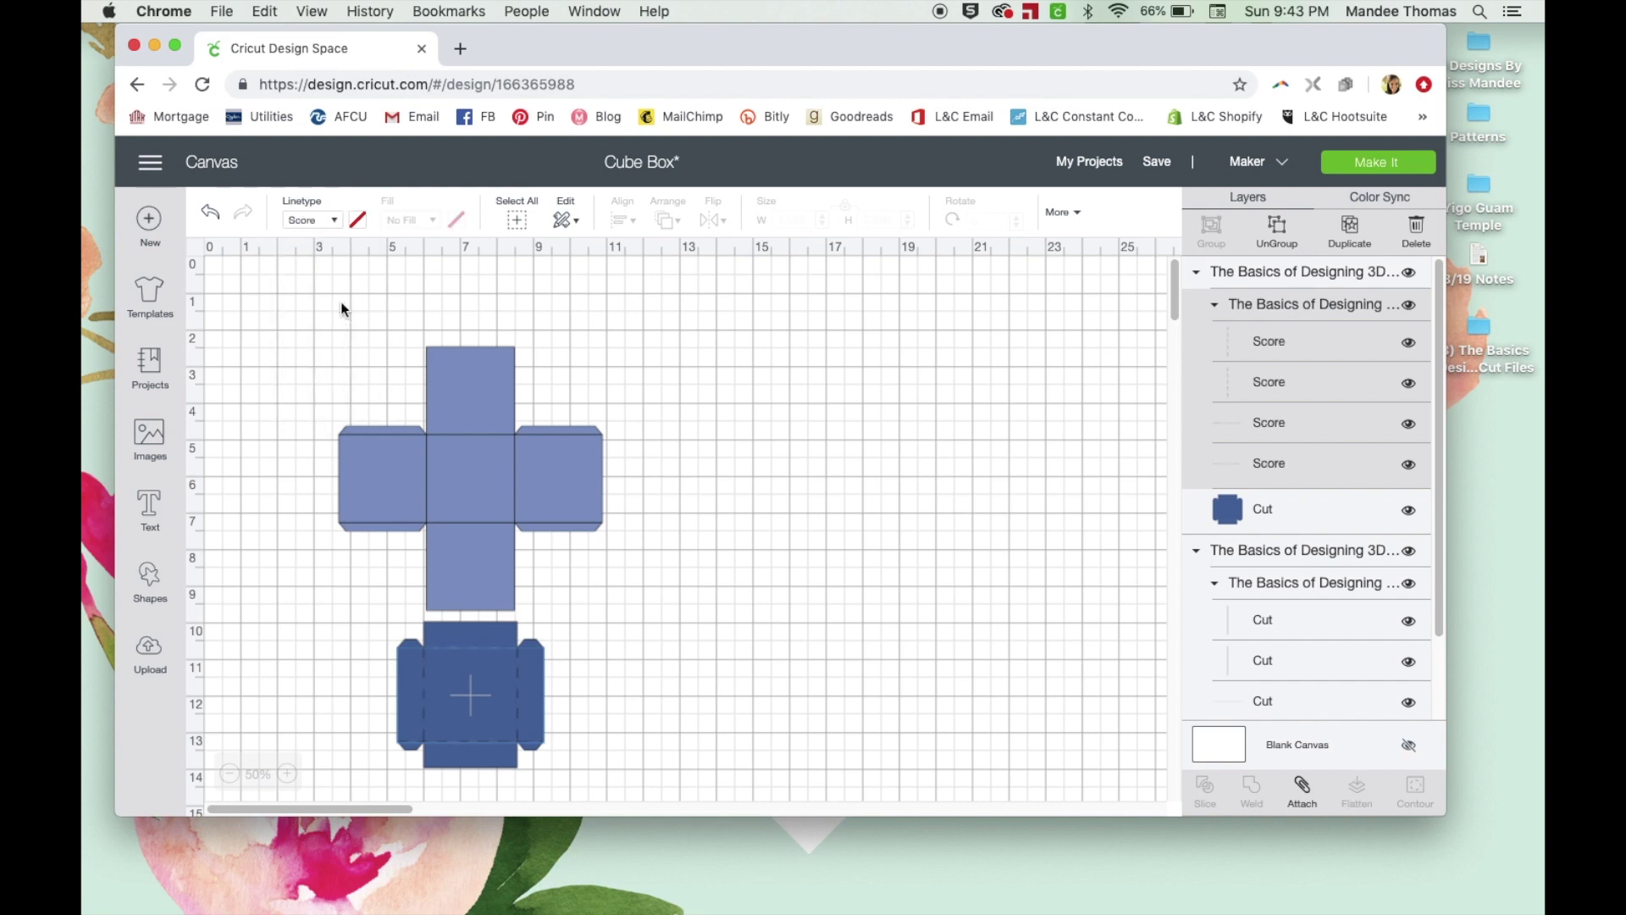
left_click(1217, 273)
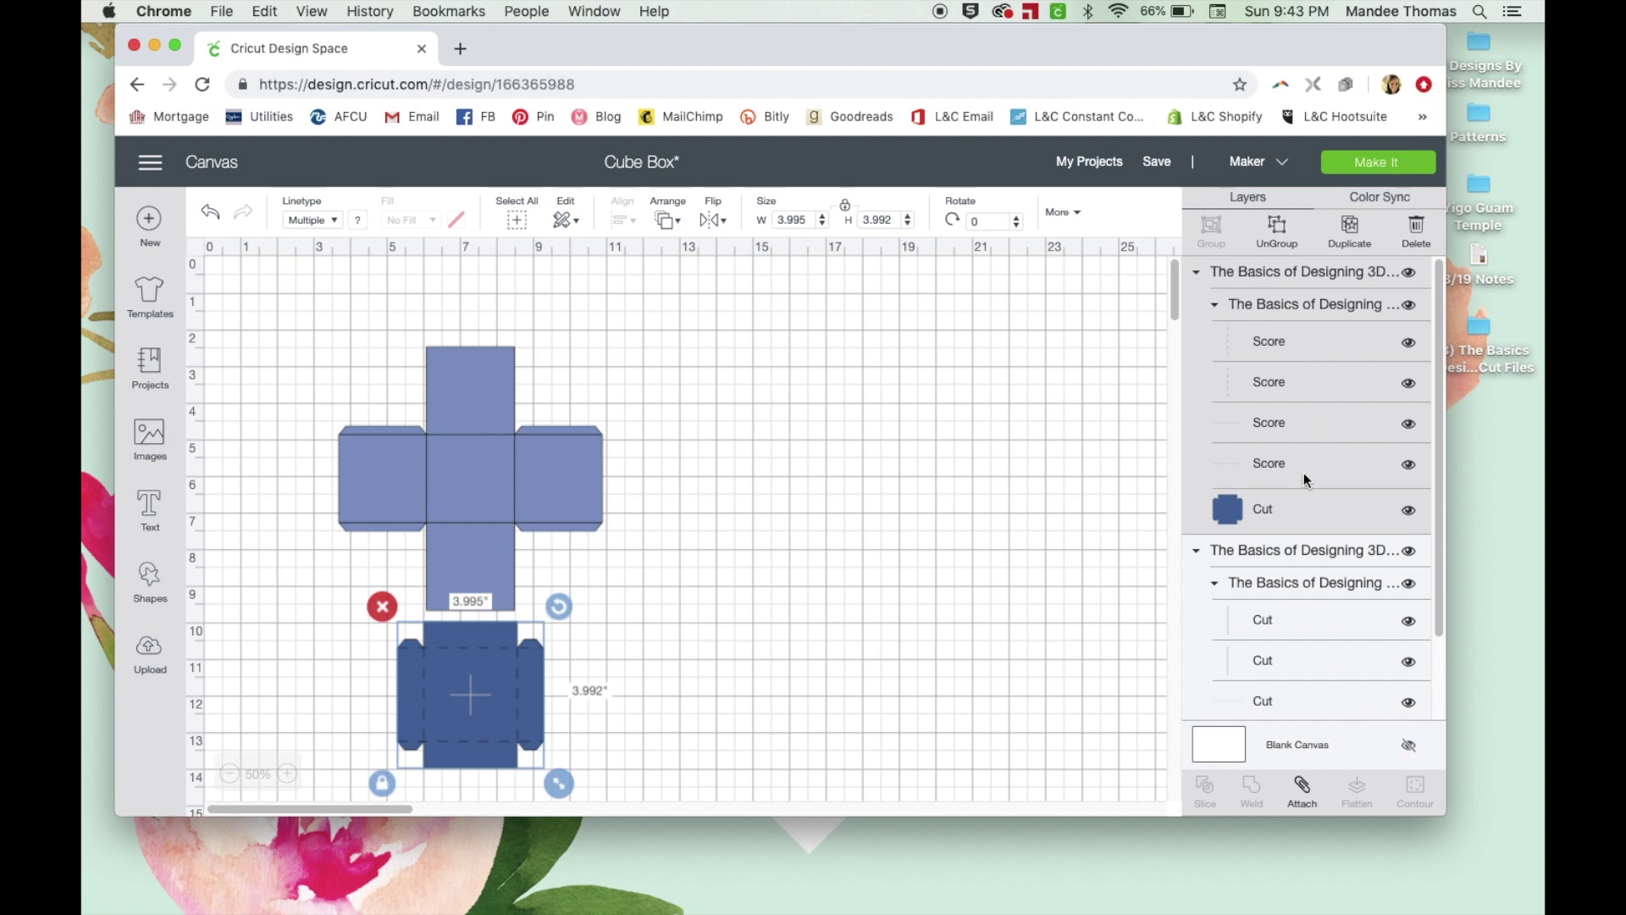
left_click(1302, 787)
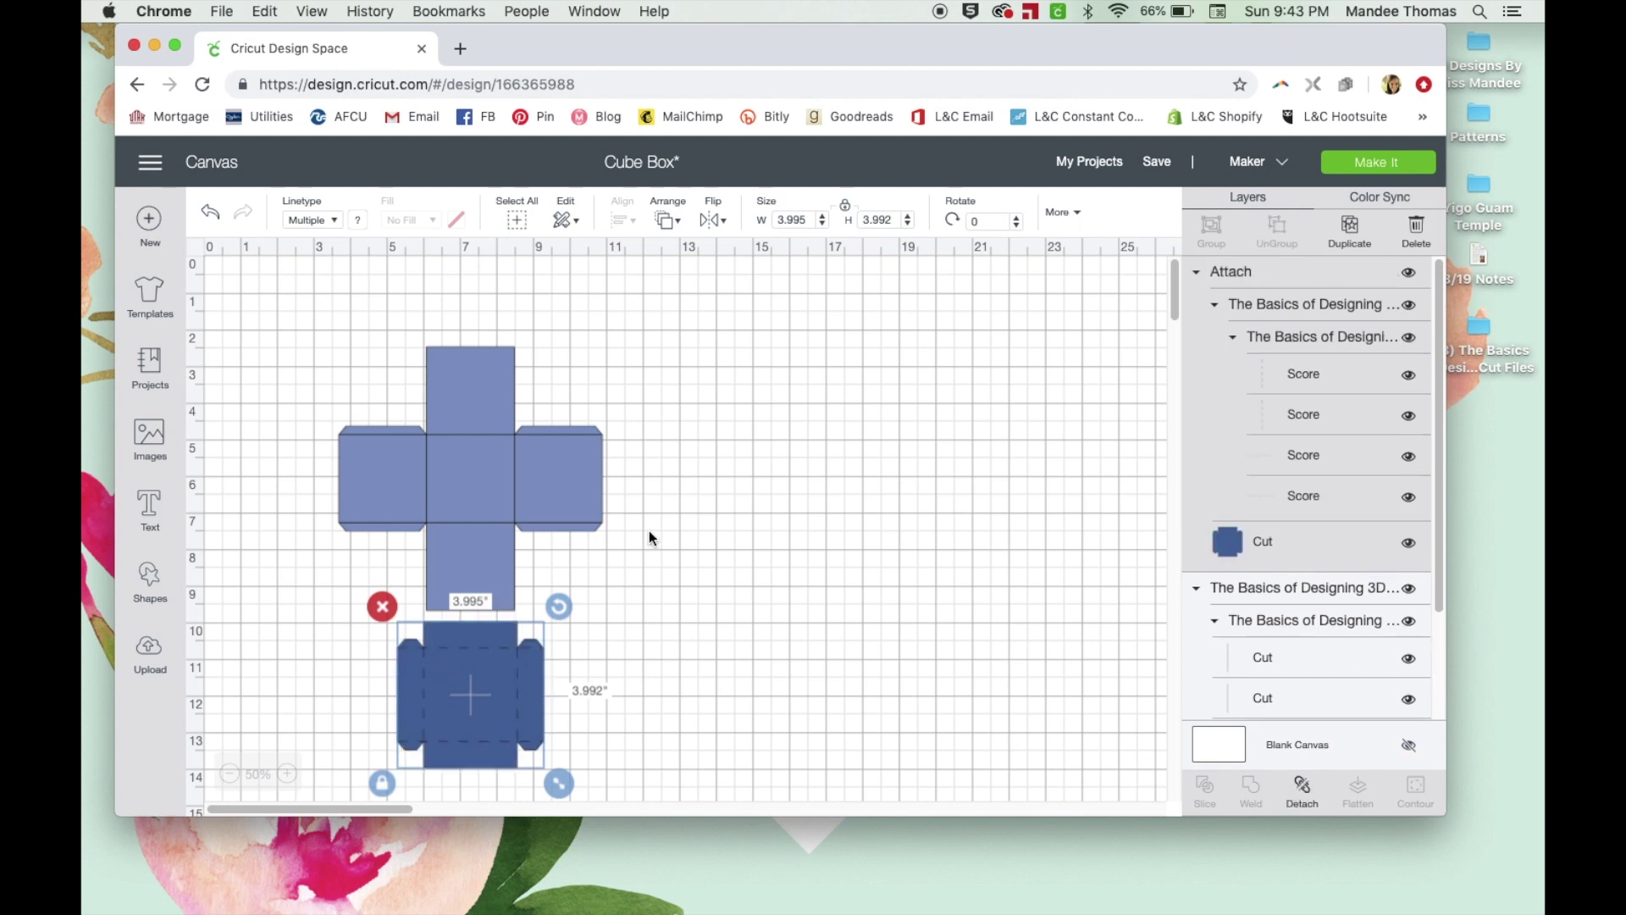
Change the cross-shaped box's four fold lines to the Score linetype and attach them to the box's cut shape.
left_click(548, 500)
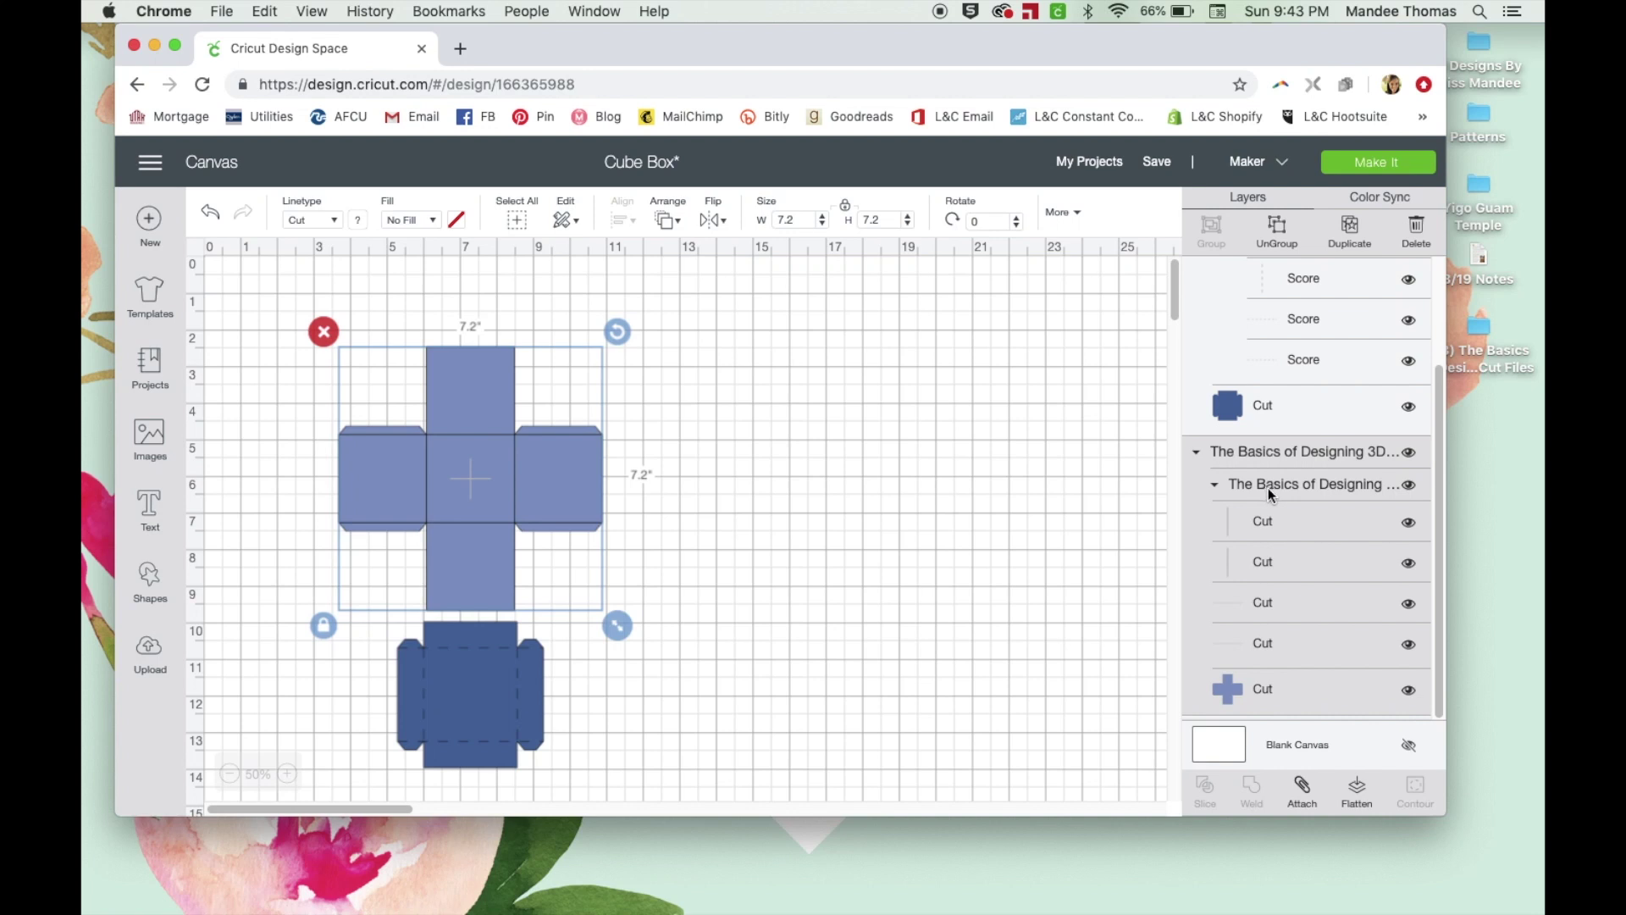
left_click(1273, 487)
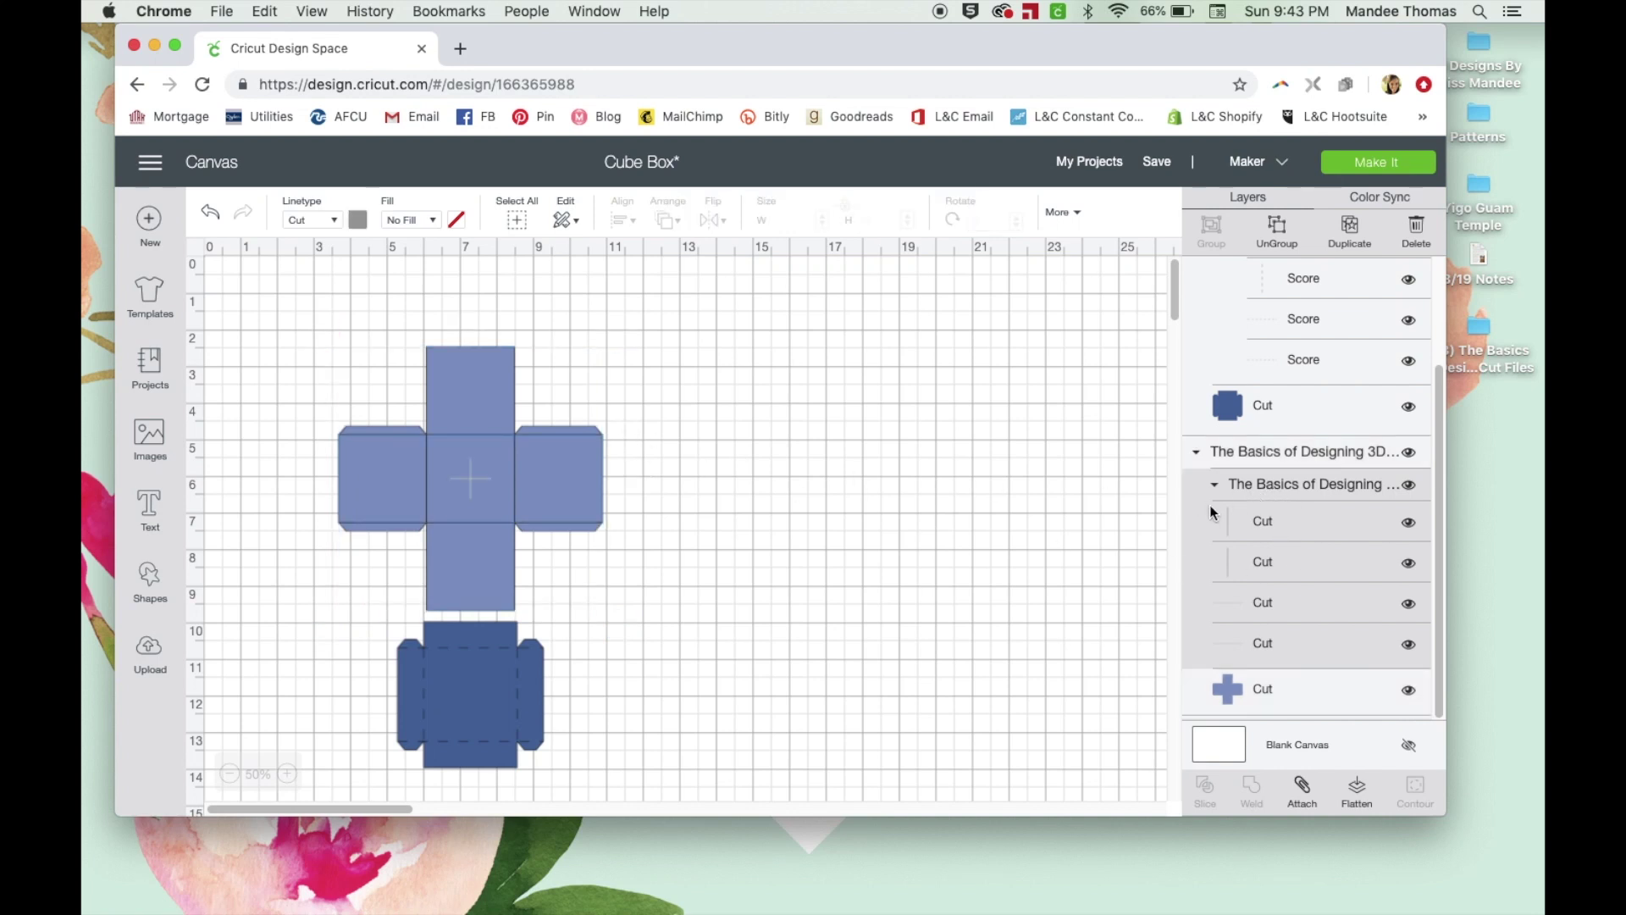
left_click(325, 227)
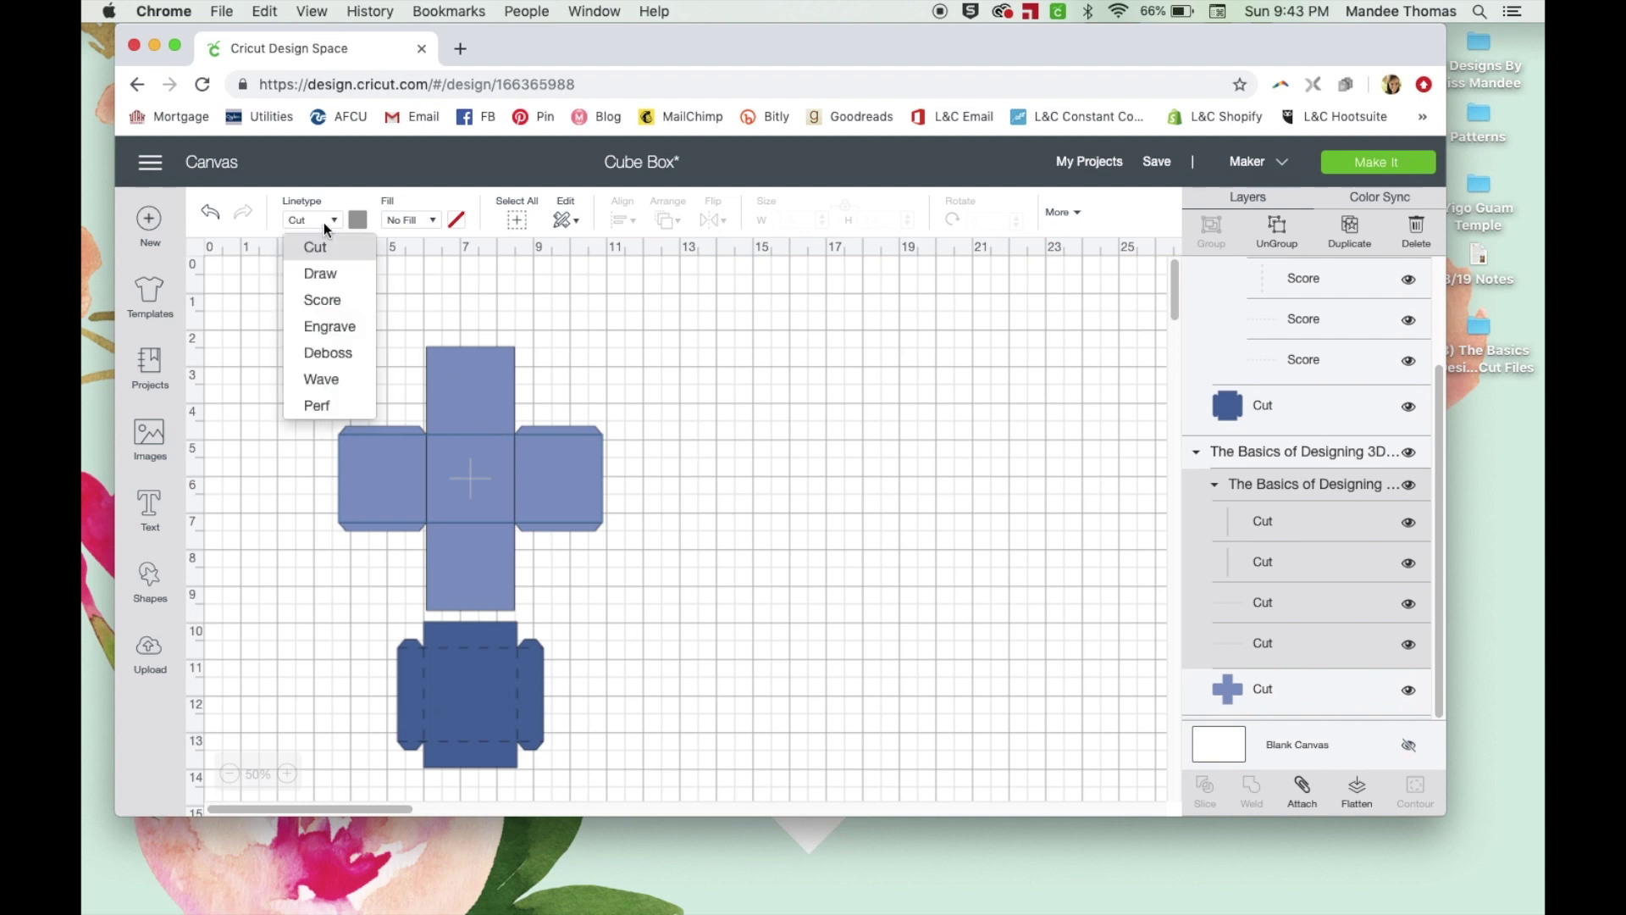
left_click(339, 301)
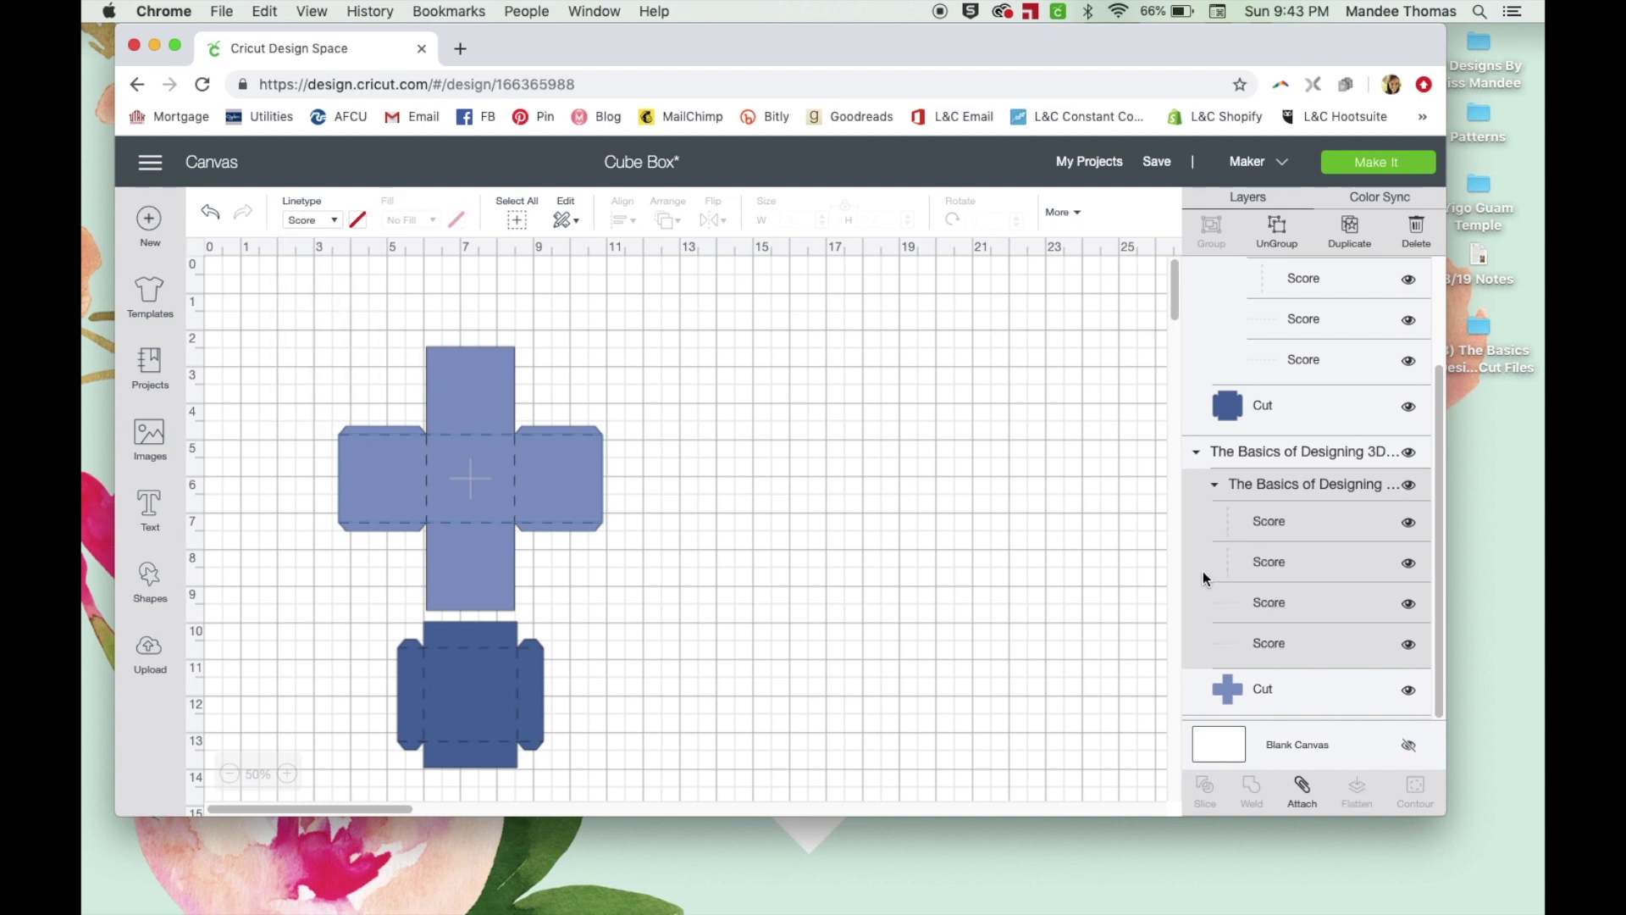
left_click(1256, 457)
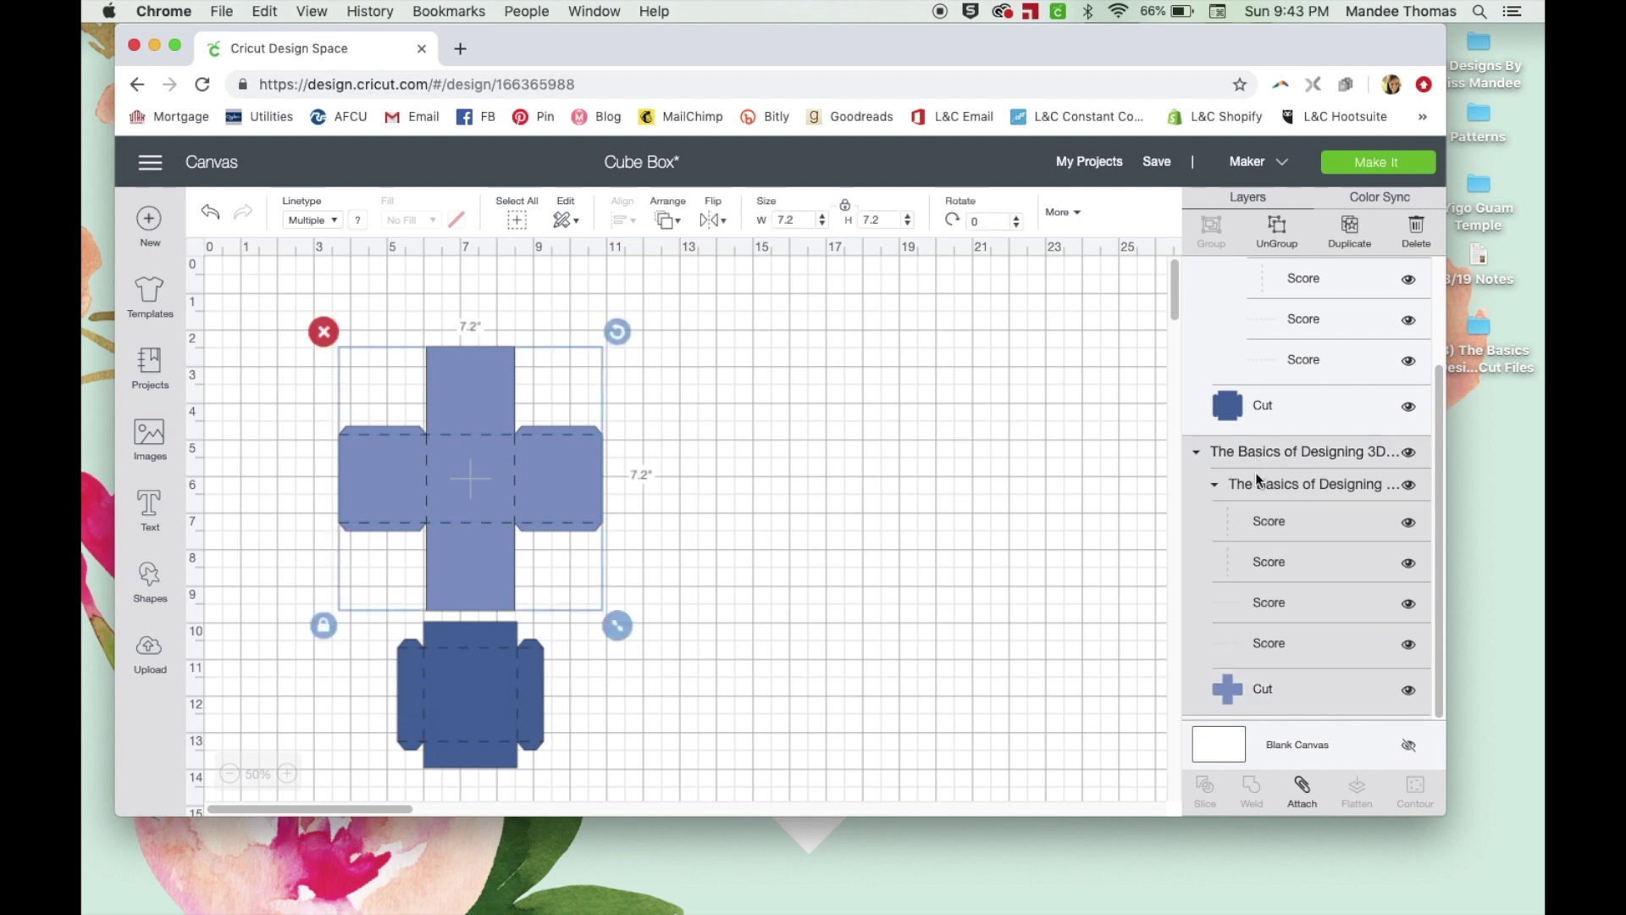
left_click(1304, 792)
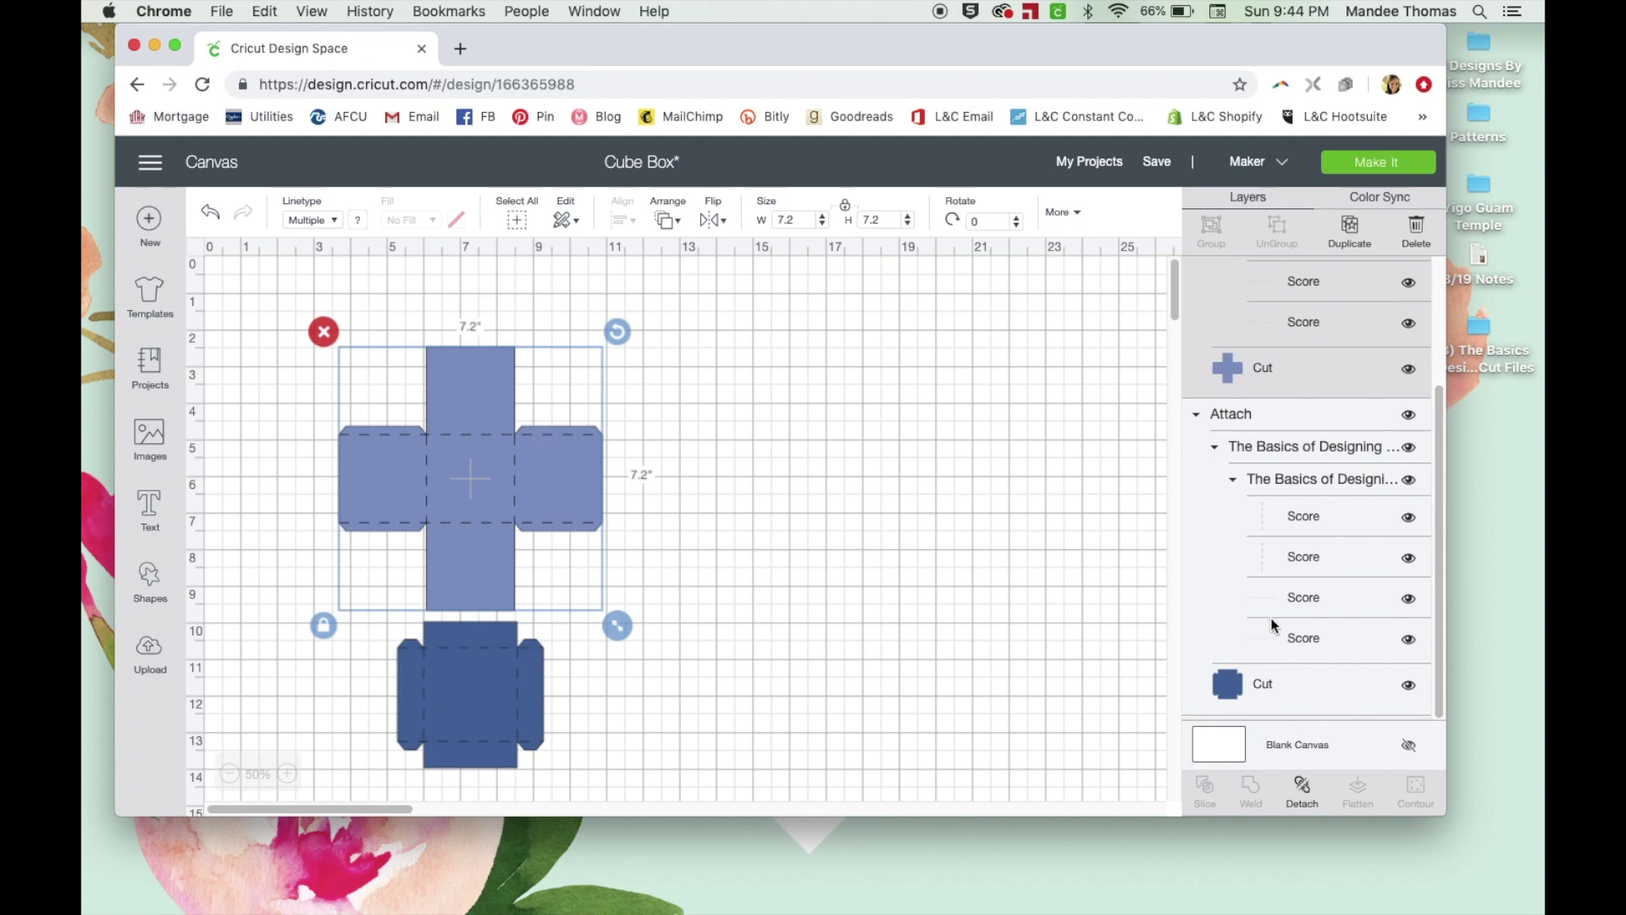
scroll(1270, 617, "up", 3)
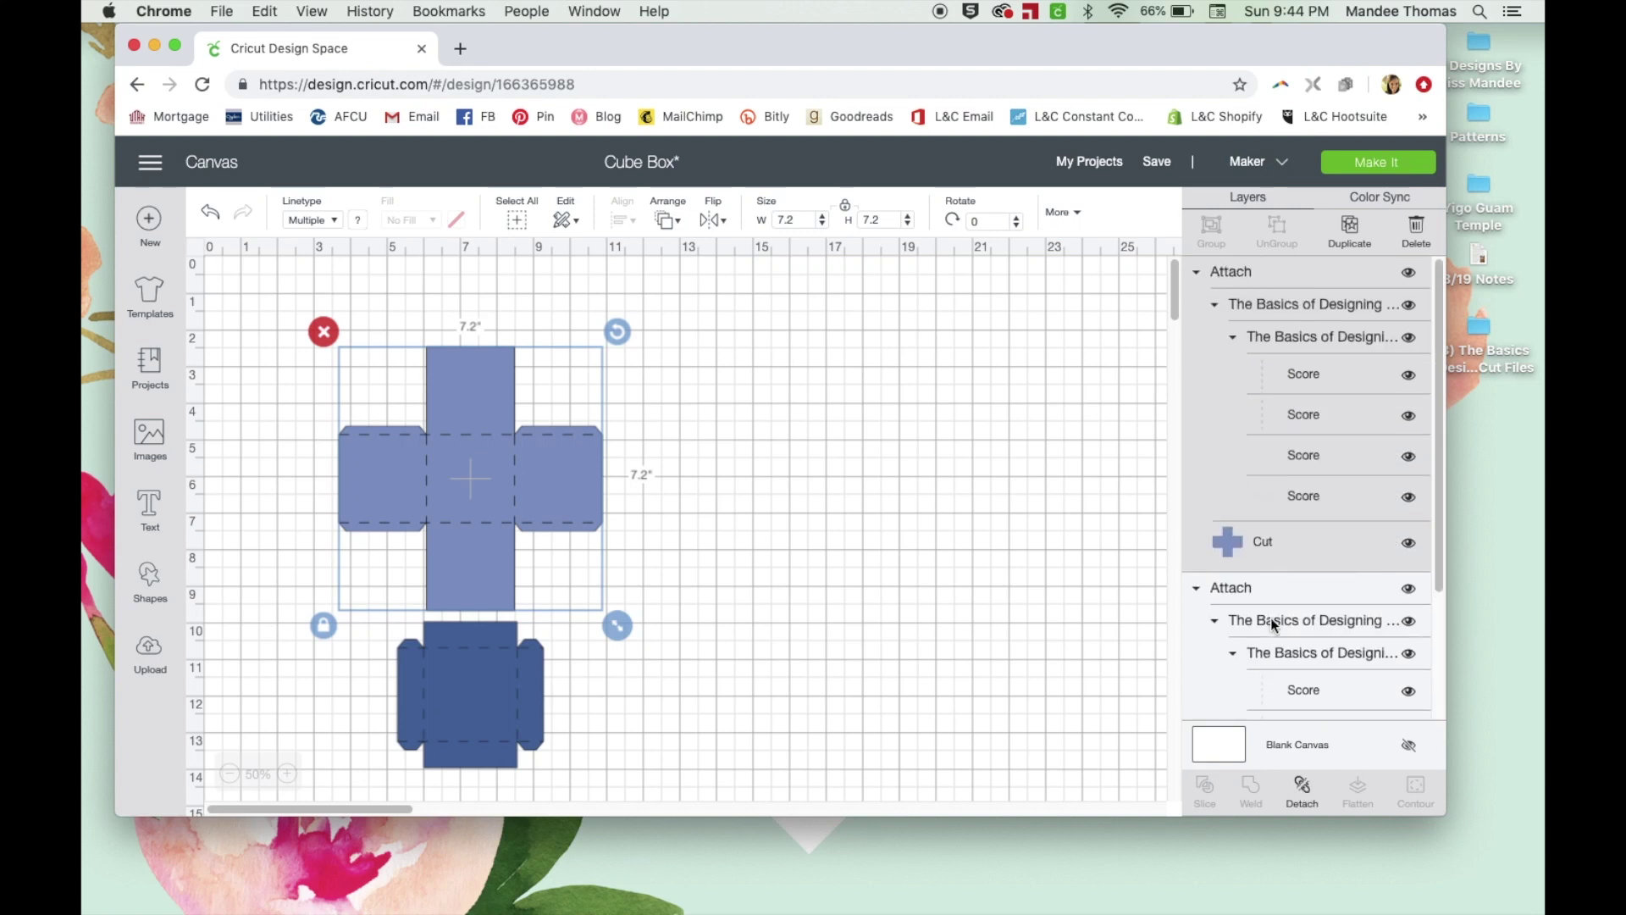
Send the Cube Box project to mat preparation for scoring and cutting.
left_click(1373, 165)
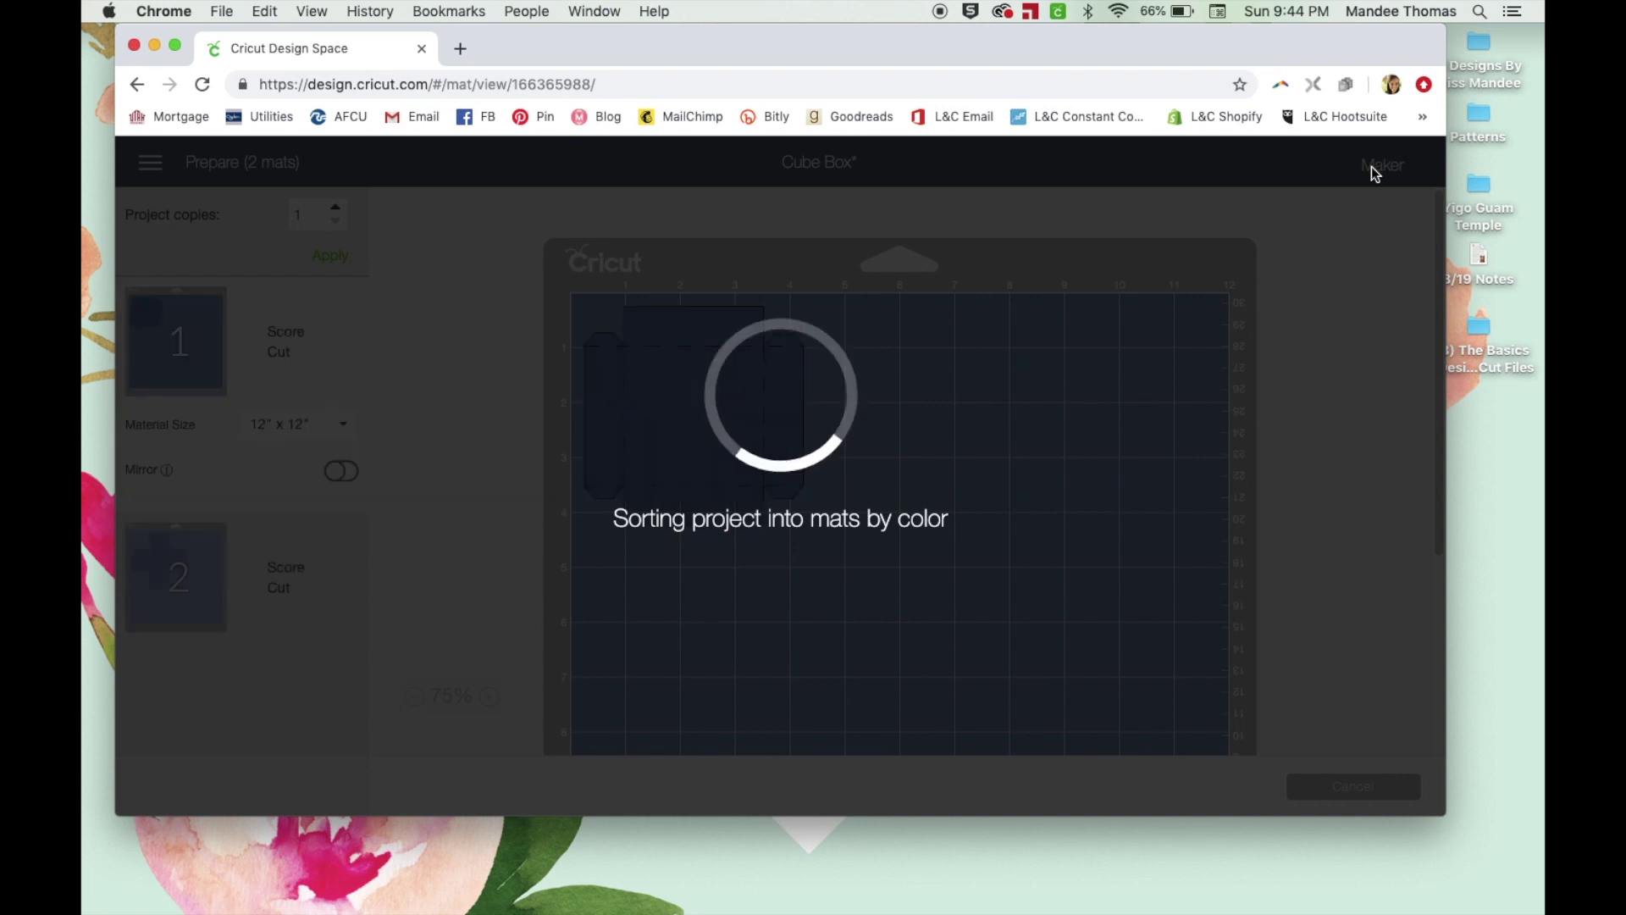